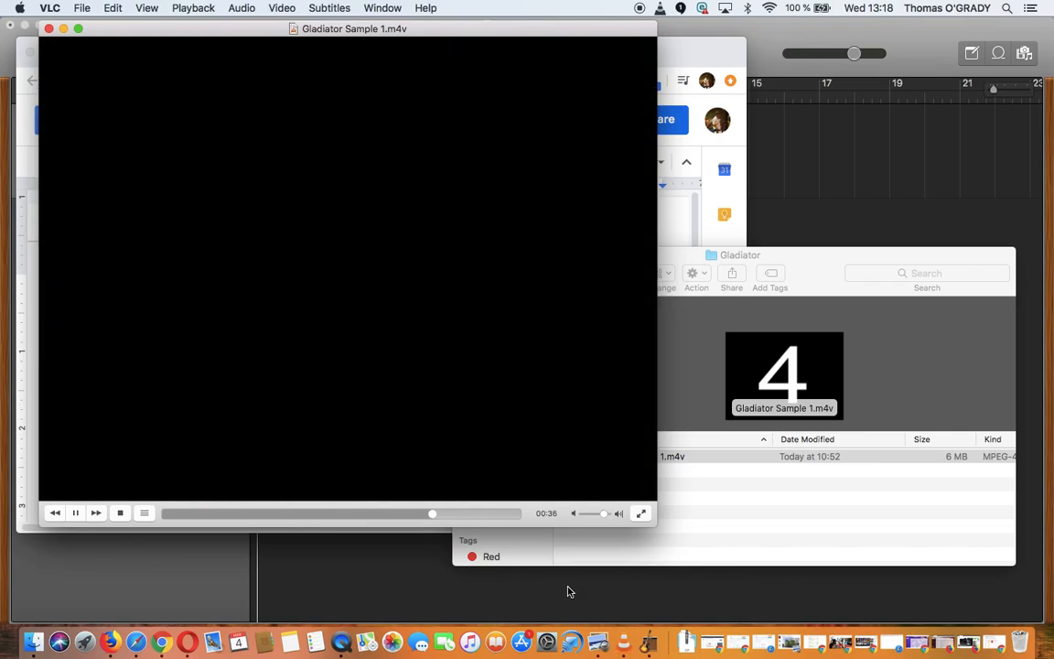
# Stop the Gladiator Sample 1.m4v playback, close the video, and switch to the Google Docs brief.
pyautogui.click(74, 512)
pyautogui.click(48, 28)
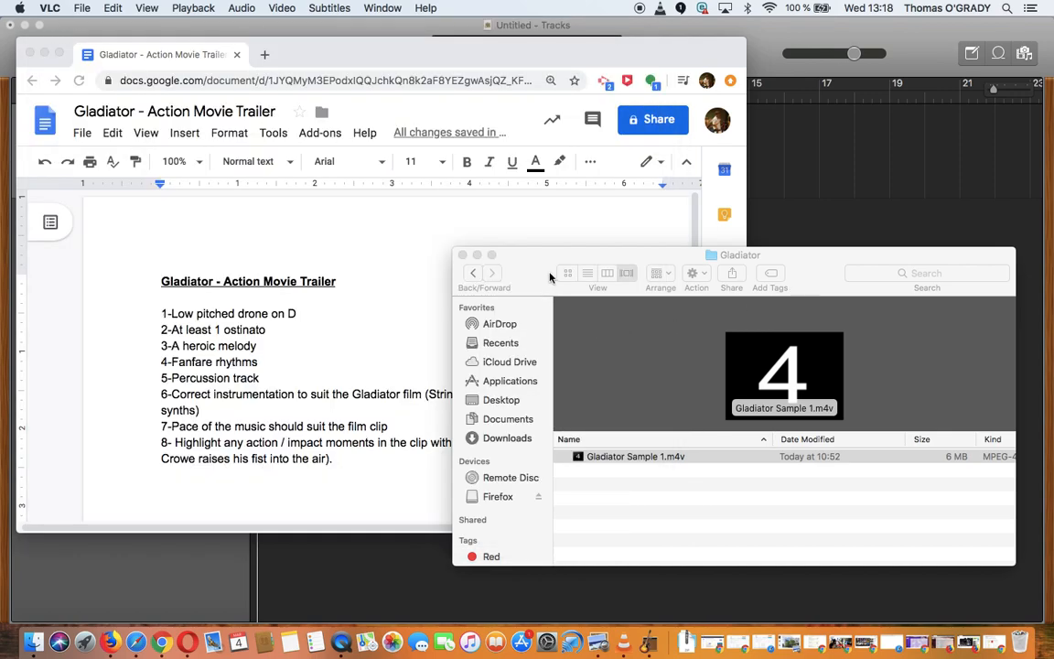
pyautogui.click(433, 268)
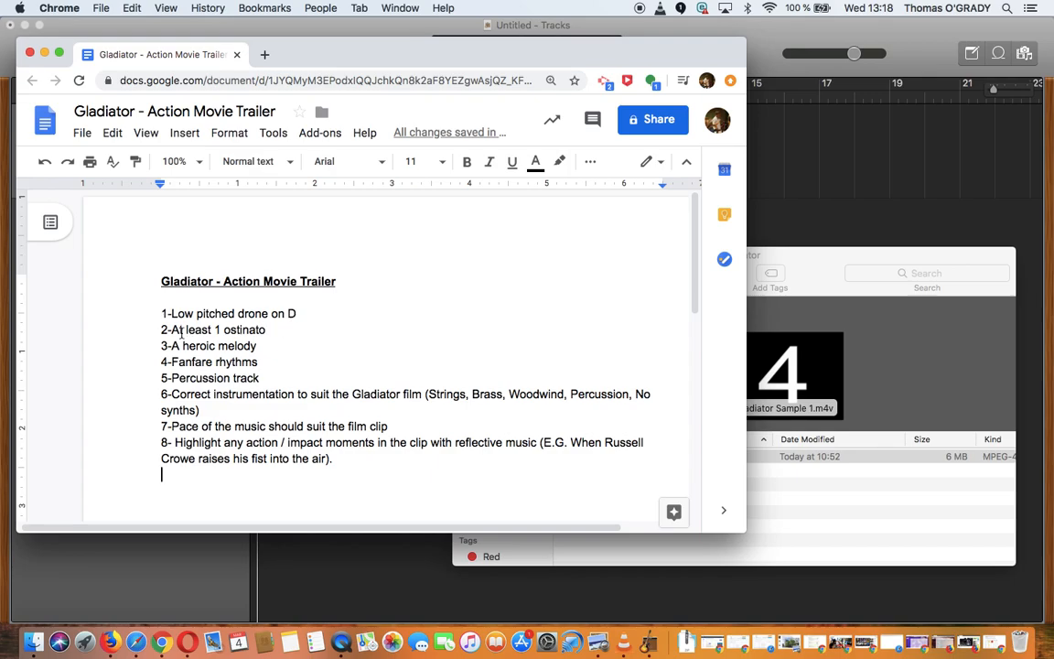
# Extend item 3 of the brief, after "A heroic melody", with "based on the Dorian Mode (D to D on the White notes)".
pyautogui.click(267, 346)
pyautogui.write('bas')
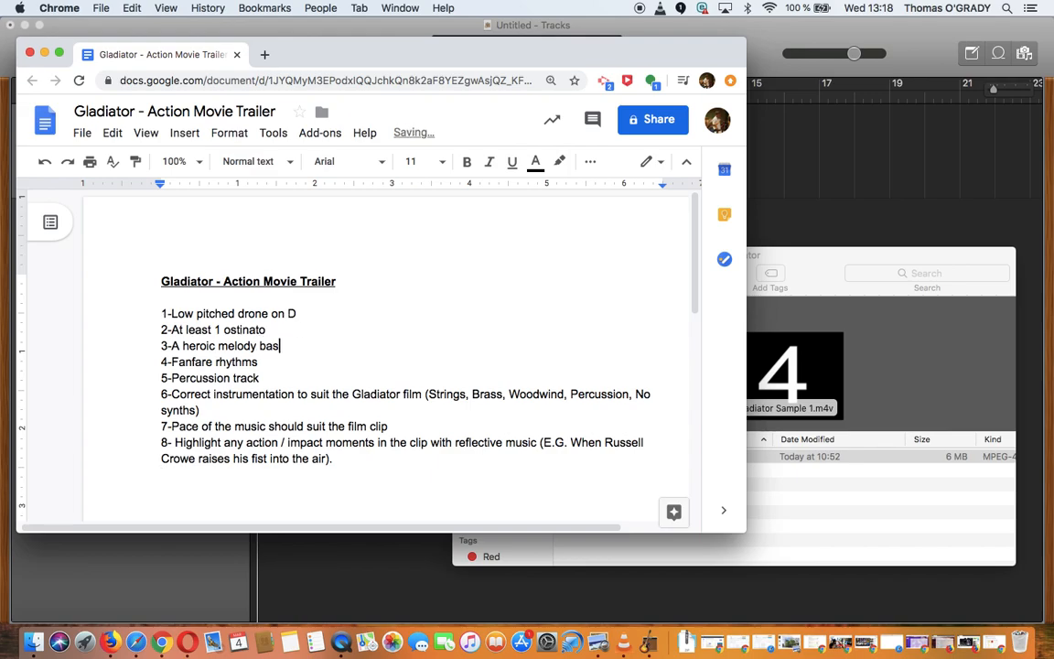
pyautogui.write('edon')
pyautogui.press('BackSpace')
pyautogui.press('BackSpace')
pyautogui.write('on the Dorian Mode D to ')
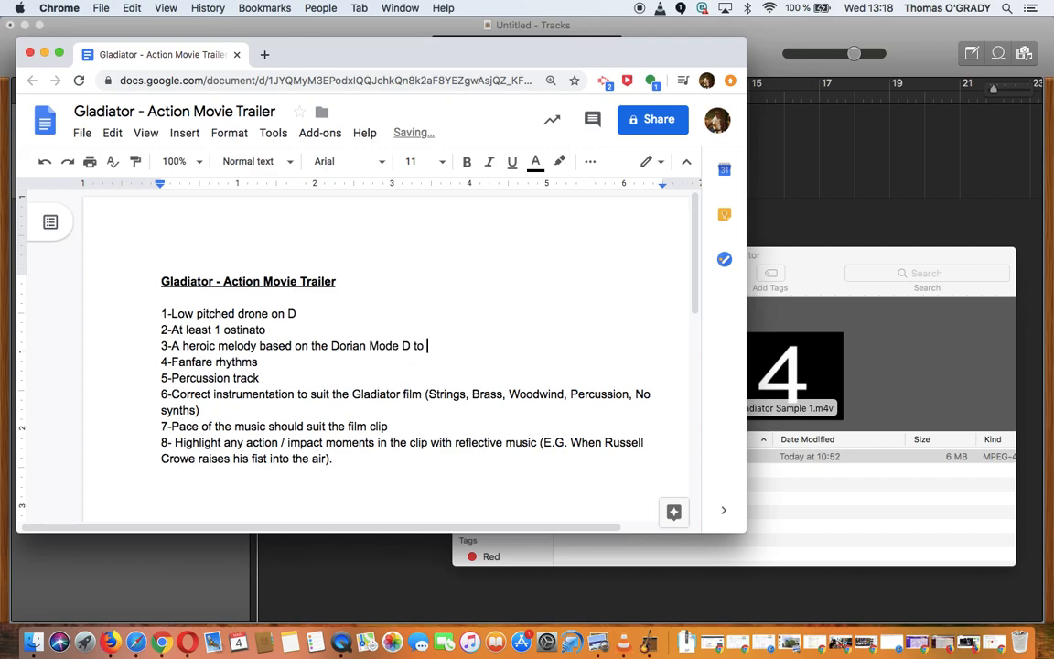
pyautogui.write('D on the White nites')
pyautogui.press('BackSpace')
pyautogui.press('BackSpace')
pyautogui.press('BackSpace')
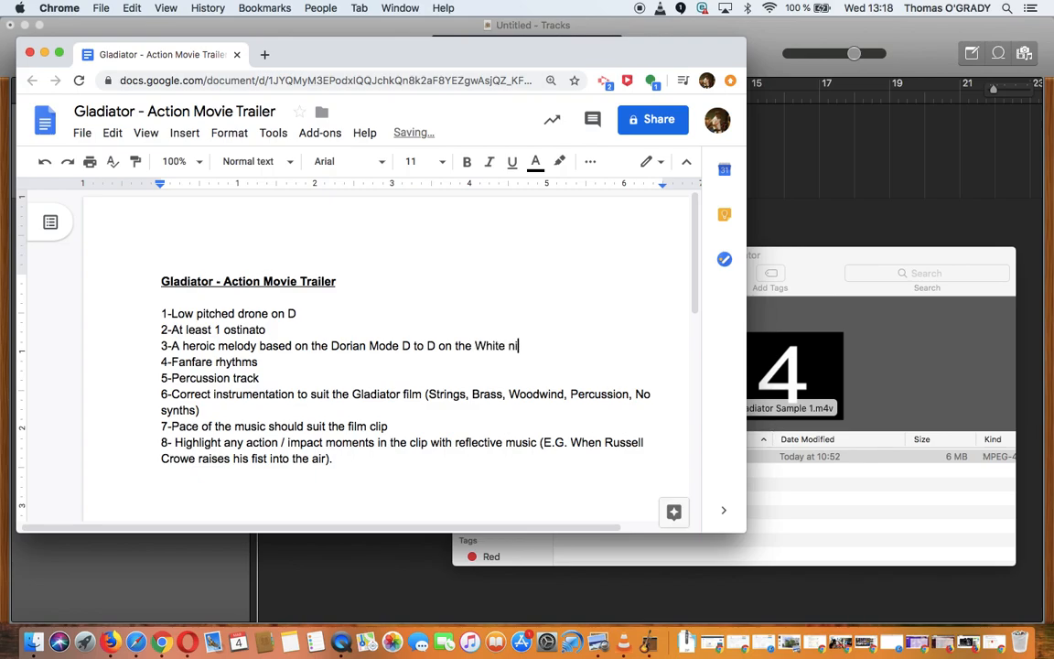
pyautogui.write('otes')
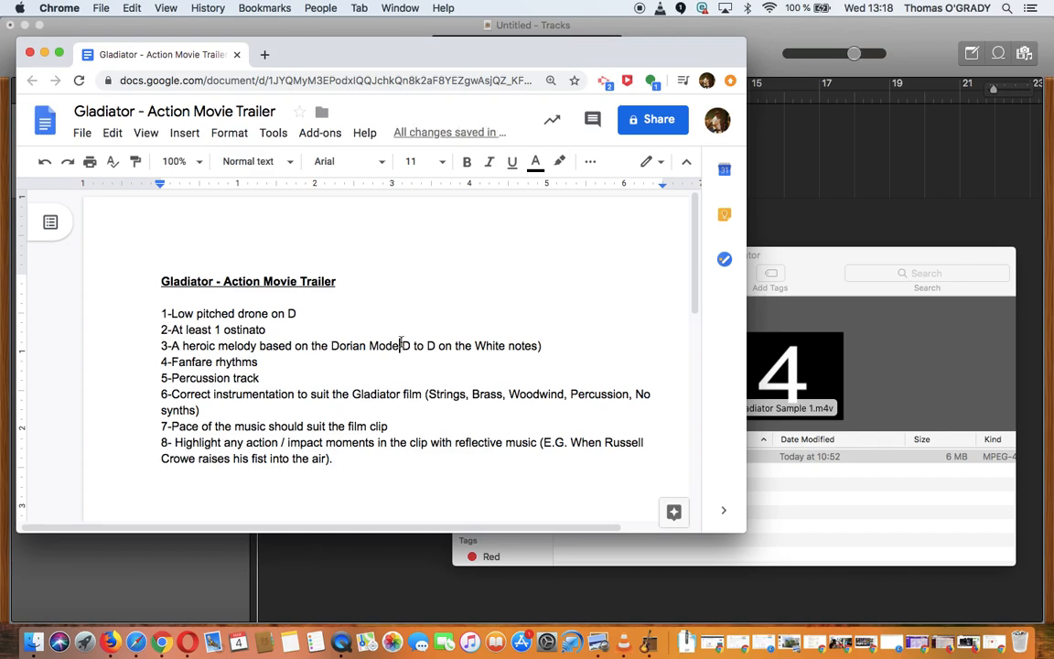
pyautogui.click(402, 345)
pyautogui.write('(')
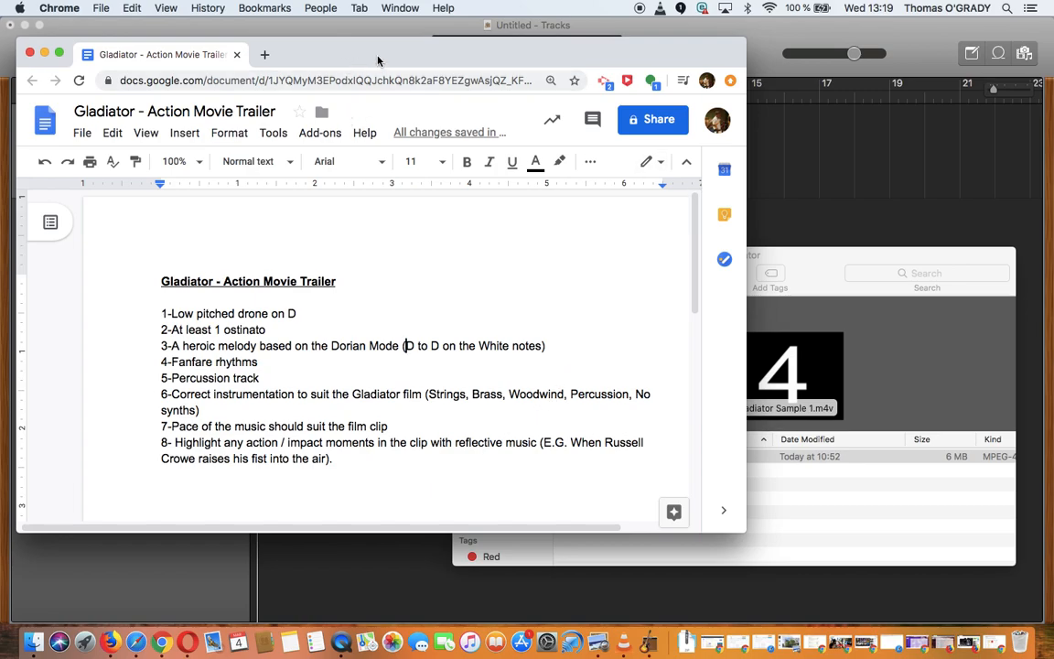
# Switch to GarageBand and import Gladiator Sample 1.m4v from the Finder's Gladiator folder as the project's movie.
pyautogui.click(760, 39)
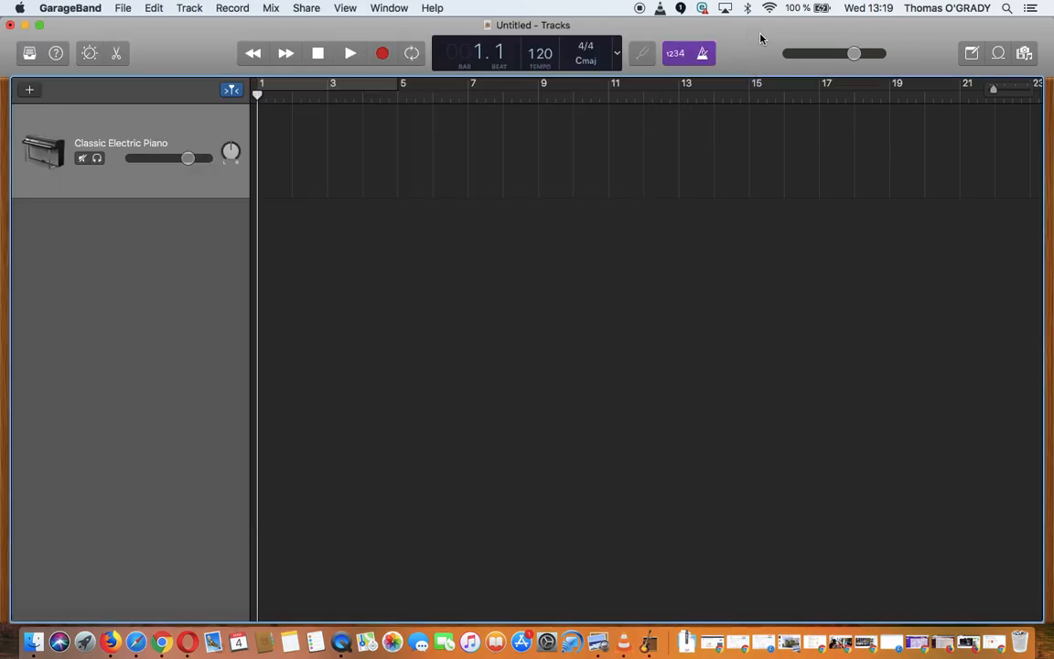
pyautogui.click(37, 645)
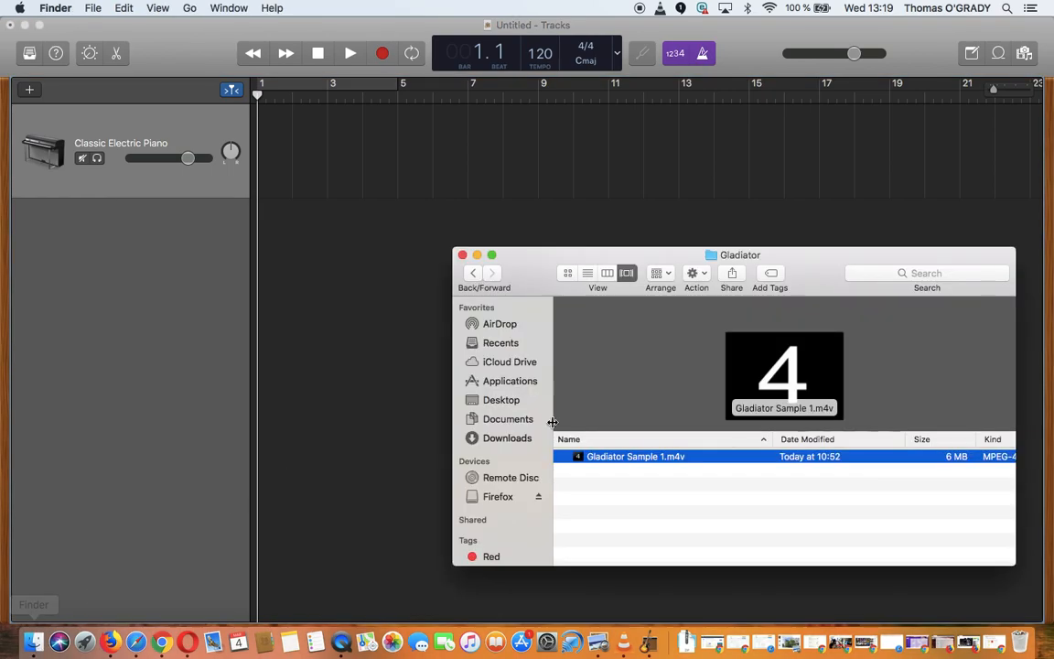
pyautogui.moveTo(633, 460); pyautogui.dragTo(338, 293)
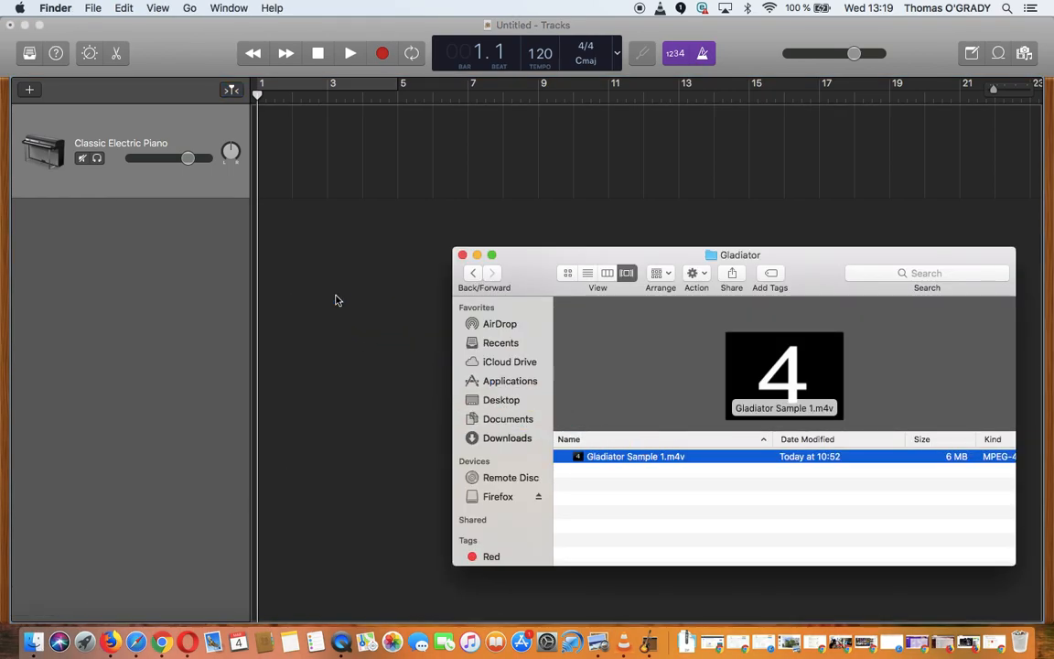
pyautogui.click(379, 345)
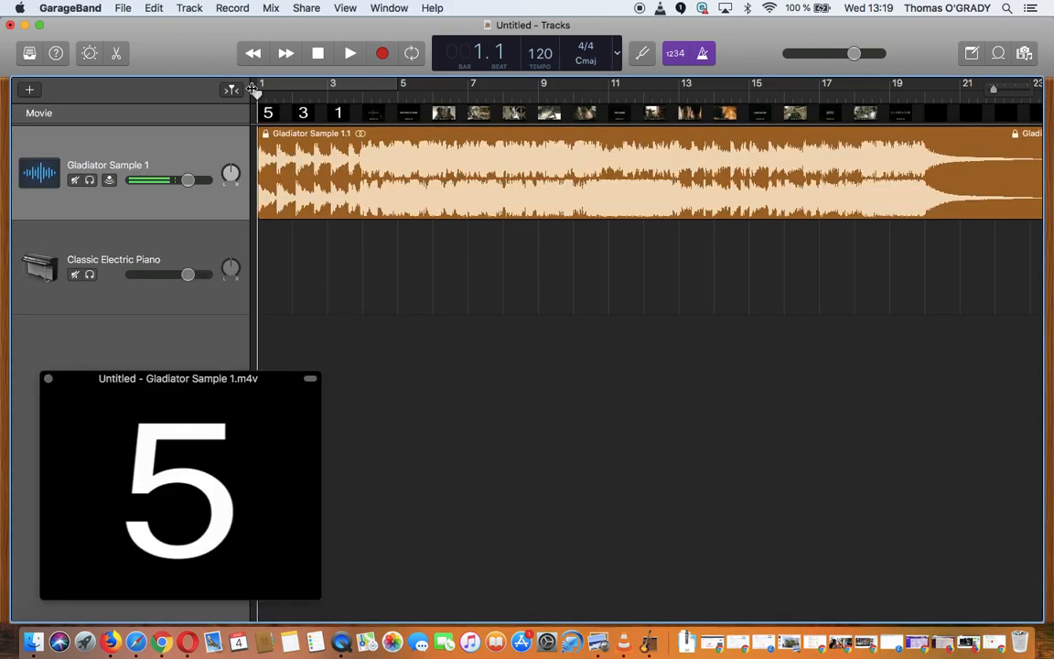
# Delete the movie's audio region and its Gladiator Sample 1 track, keeping the Movie track.
pyautogui.moveTo(253, 88); pyautogui.dragTo(215, 154)
pyautogui.click(396, 164)
pyautogui.press('Delete')
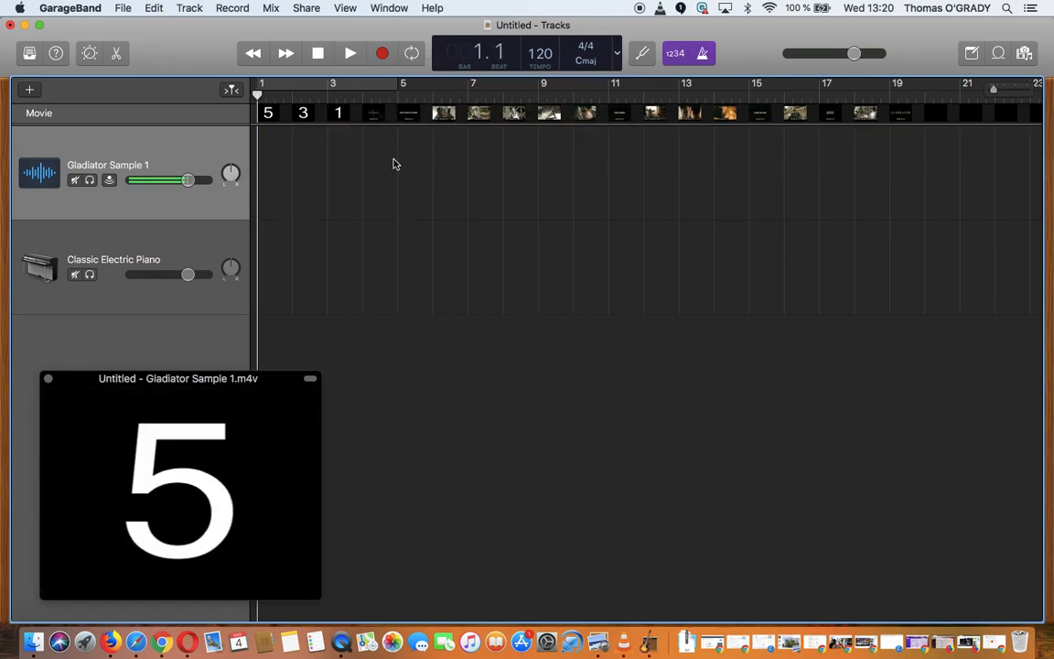
pyautogui.press('super+BackSpace')
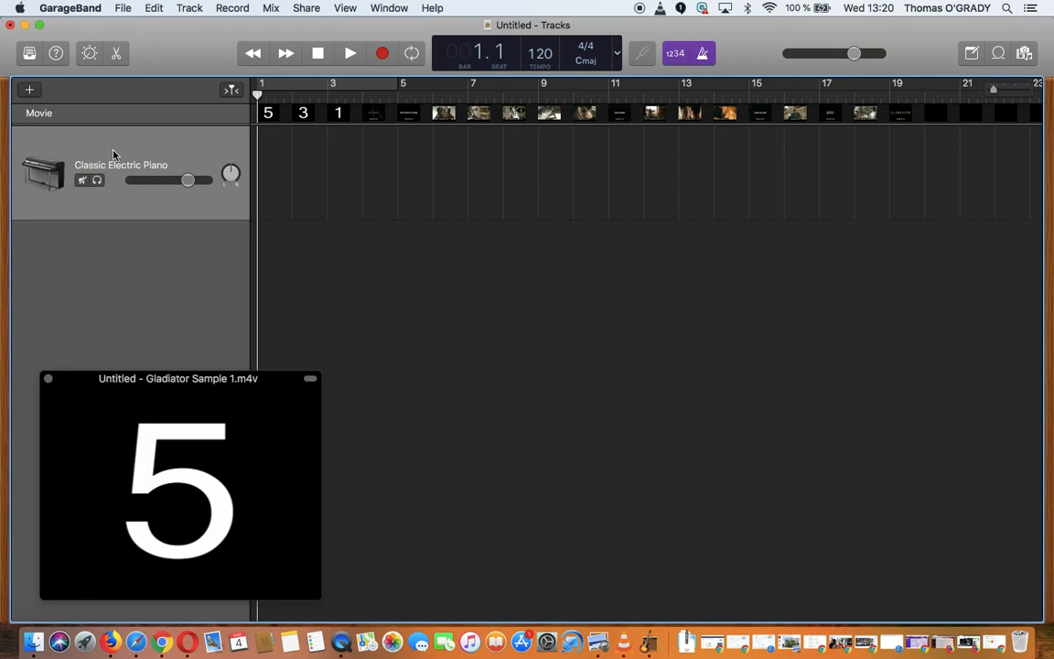
# Close and reopen the movie preview from the Movie track, and move it up below the piano track header.
pyautogui.click(47, 379)
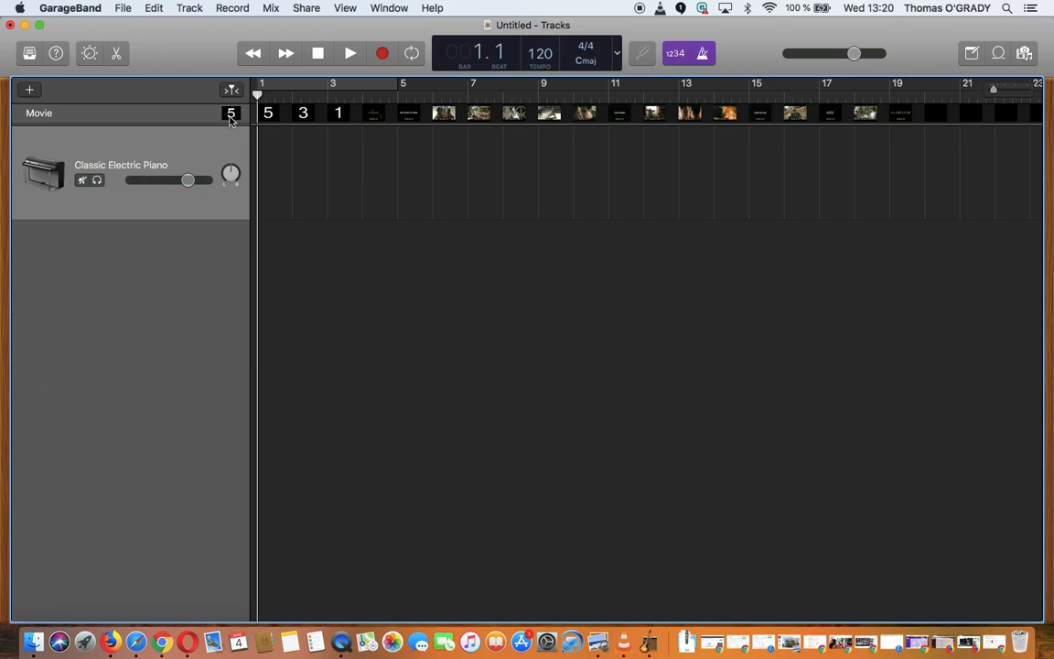
pyautogui.click(228, 110)
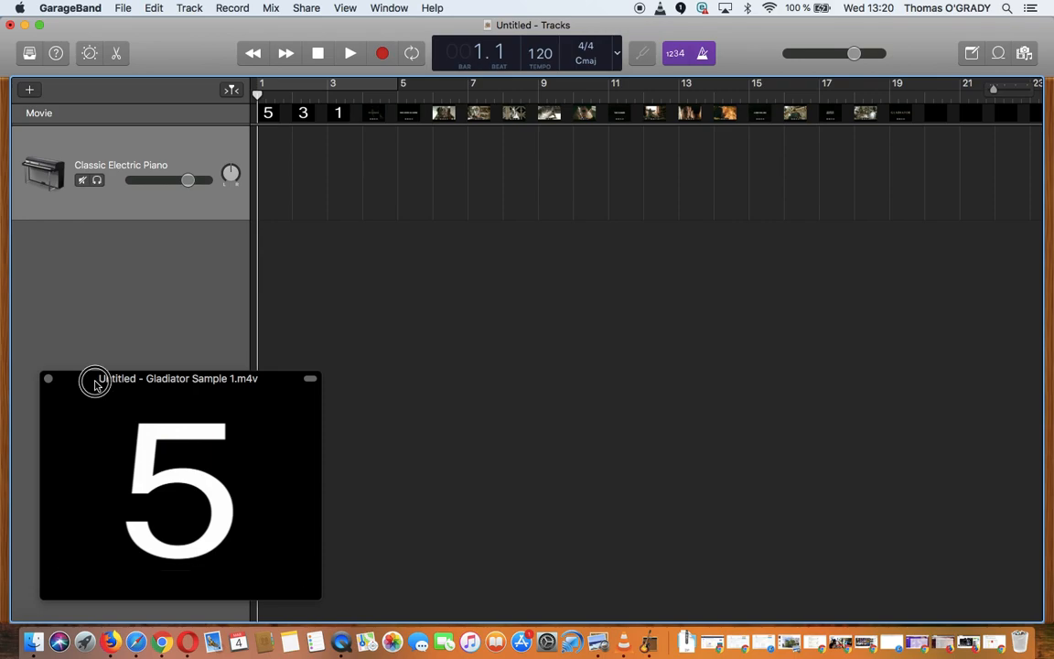
pyautogui.moveTo(95, 382); pyautogui.dragTo(113, 287)
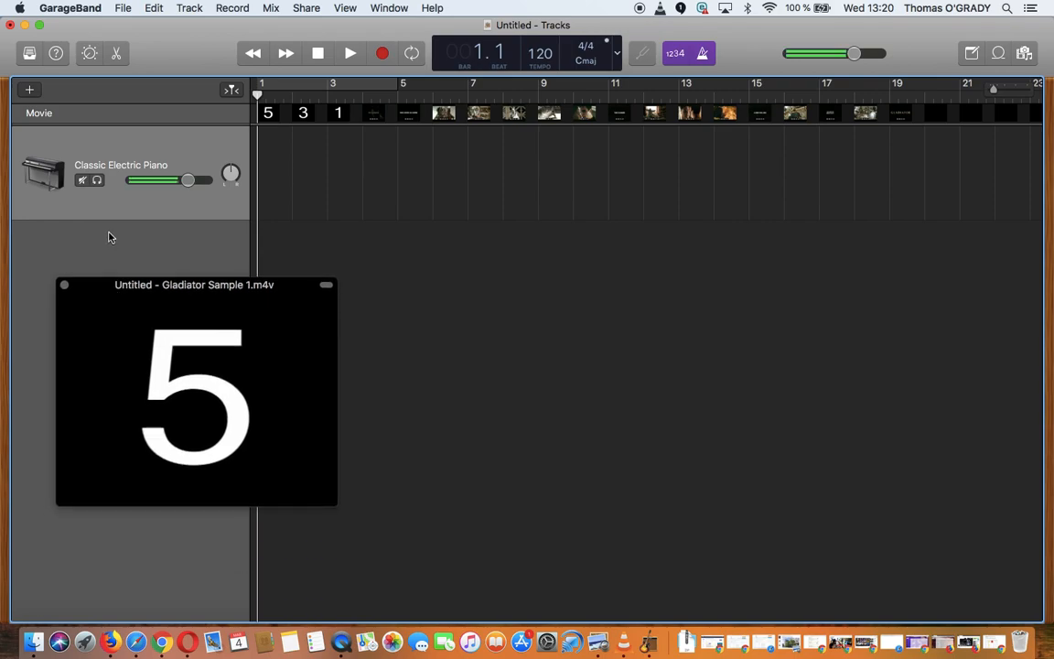
# Raise the computer's sound volume by four increments.
pyautogui.press('XF86AudioRaiseVolume')
pyautogui.press('XF86AudioRaiseVolume')
pyautogui.press('XF86AudioRaiseVolume')
pyautogui.press('XF86AudioRaiseVolume')
# Review the Google Docs brief and change the Classic Electric Piano track to the orchestral String Ensemble sound in GarageBand.
pyautogui.click(28, 52)
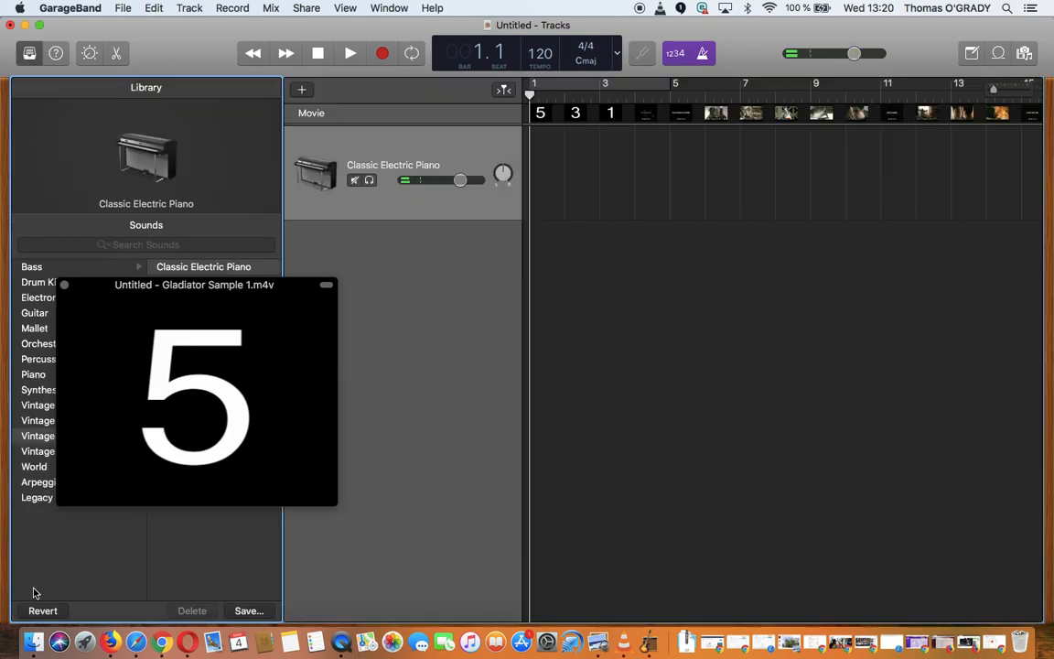
pyautogui.hotkey('ctrl', 'Up')
pyautogui.click(409, 312)
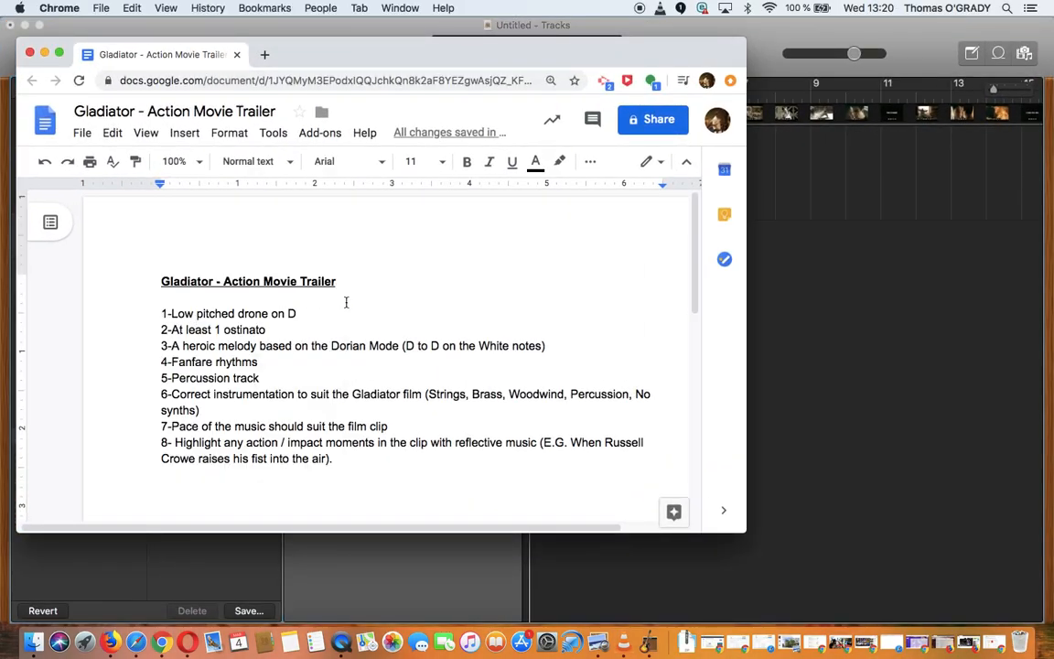
pyautogui.click(792, 377)
pyautogui.moveTo(179, 287); pyautogui.dragTo(645, 392)
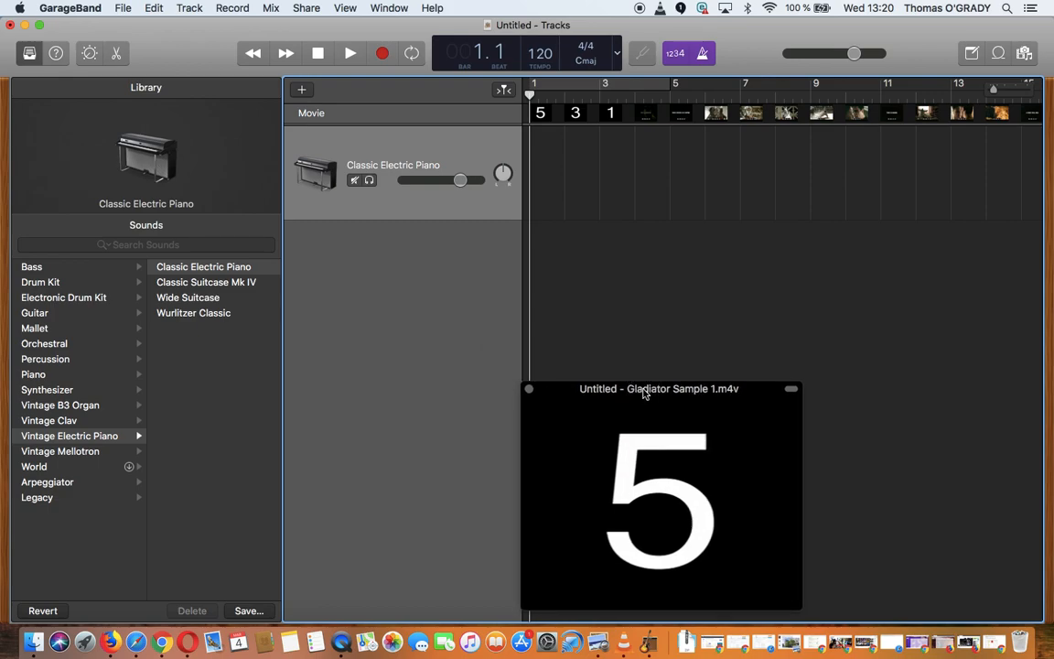
pyautogui.click(64, 345)
pyautogui.click(188, 343)
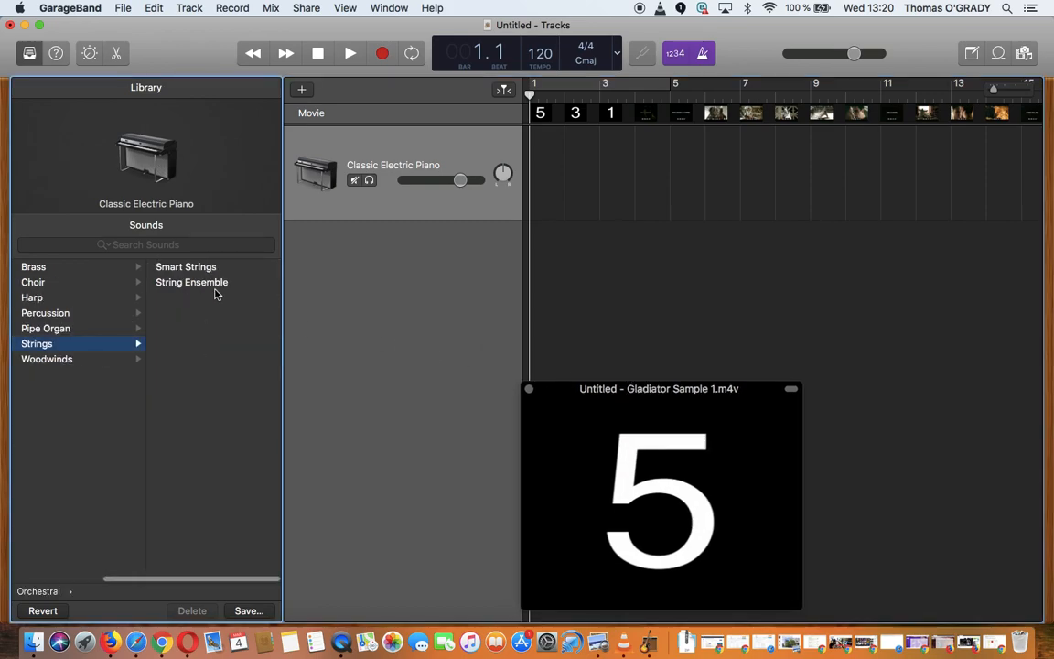
pyautogui.click(199, 284)
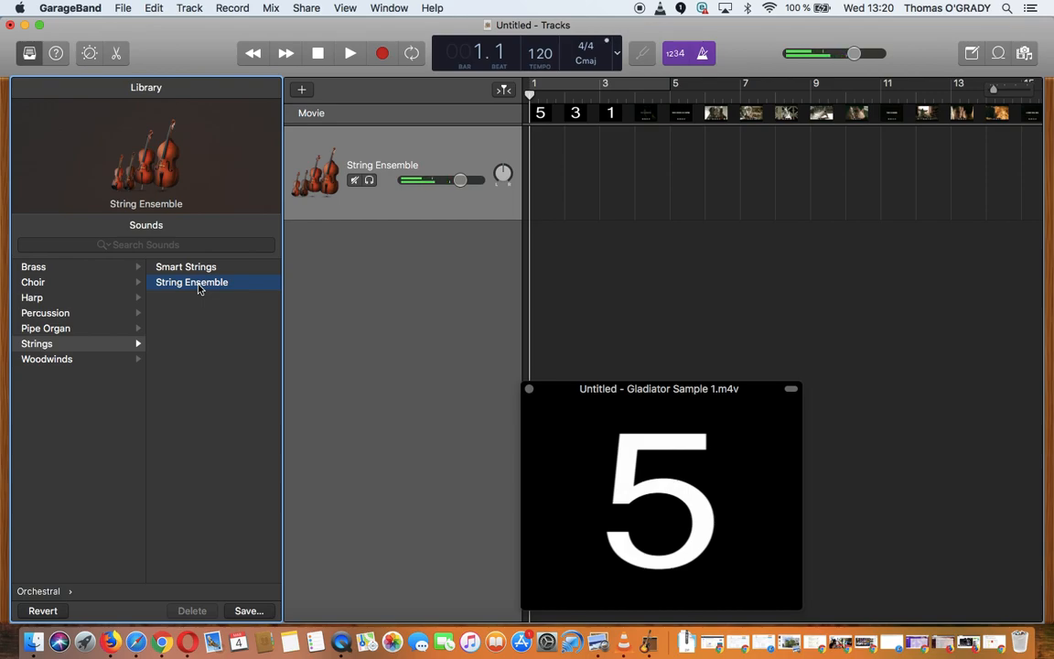
# Show Musical Typing and try out a D, arranging the keyboard and movie preview windows clear of the track.
pyautogui.press('super+k')
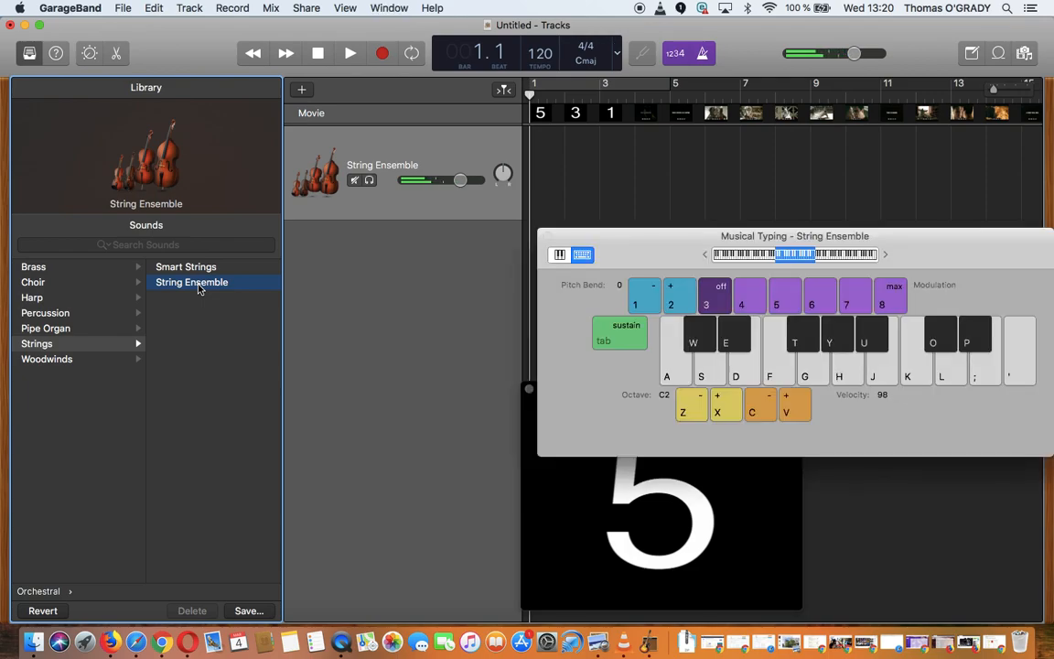
pyautogui.press('s')
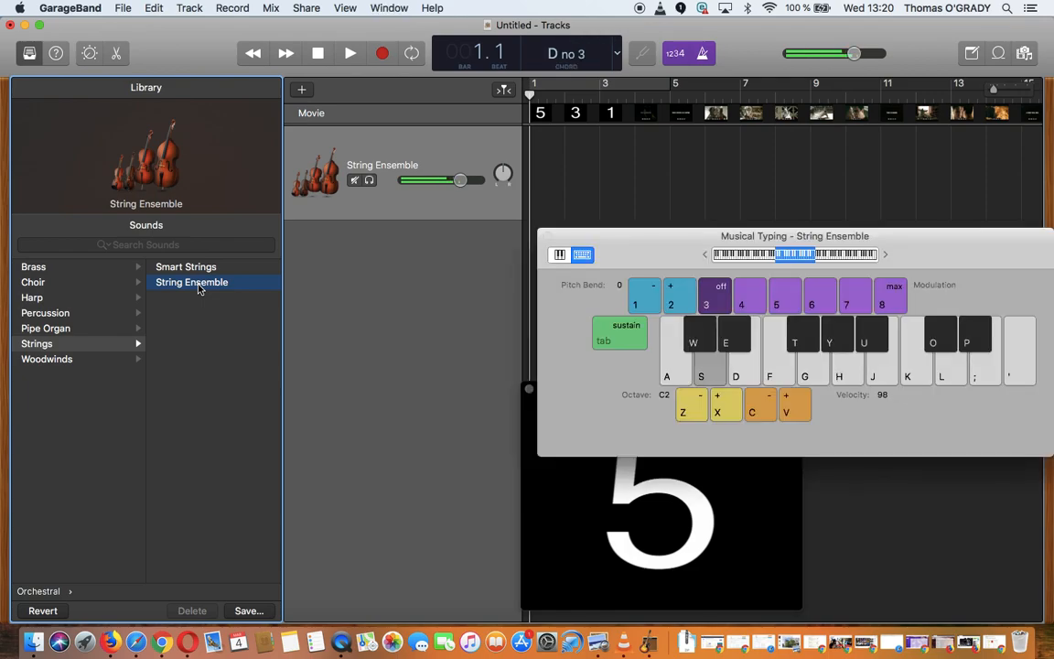
pyautogui.press('space')
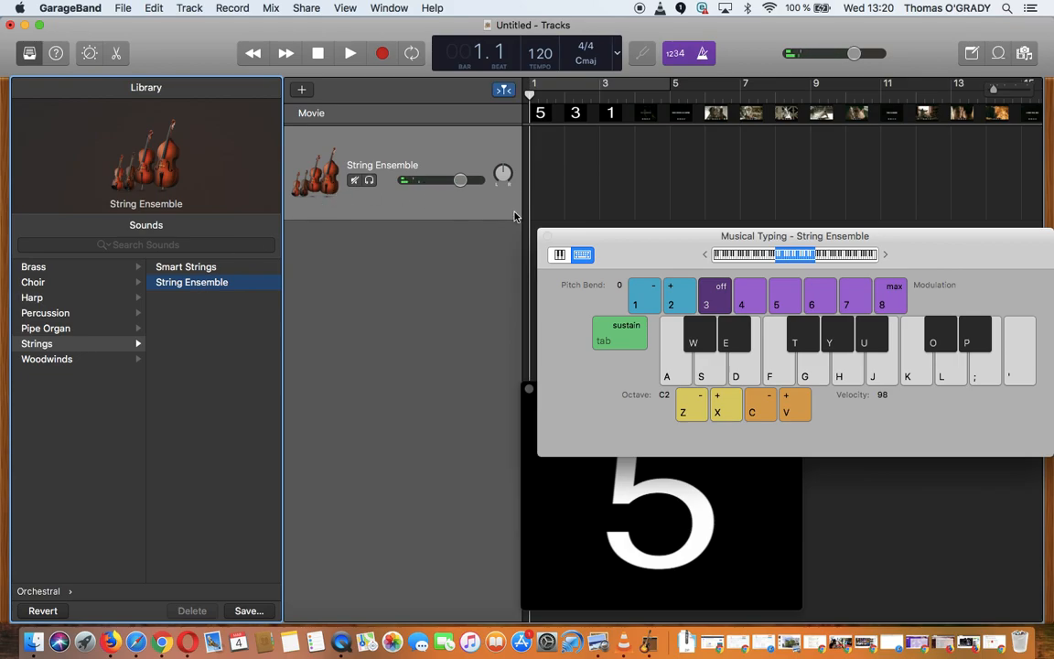
pyautogui.moveTo(639, 257); pyautogui.dragTo(103, 377)
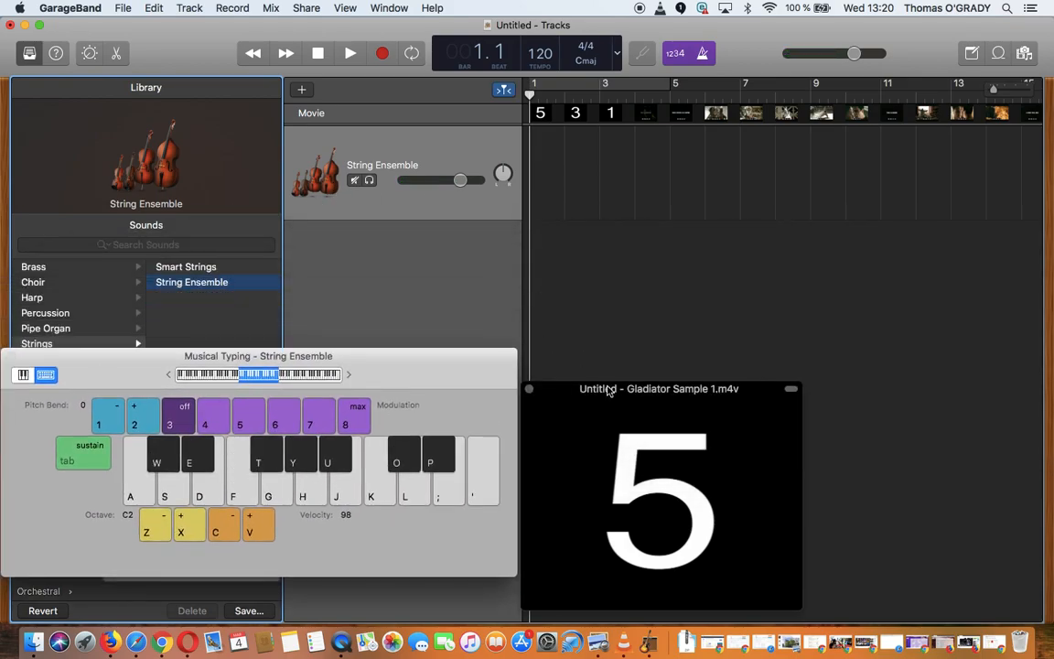
pyautogui.moveTo(600, 388); pyautogui.dragTo(668, 356)
# Record a sustained low D drone in octaves on the String Ensemble track from bar 3 to about bar 7.
pyautogui.moveTo(529, 92); pyautogui.dragTo(603, 92)
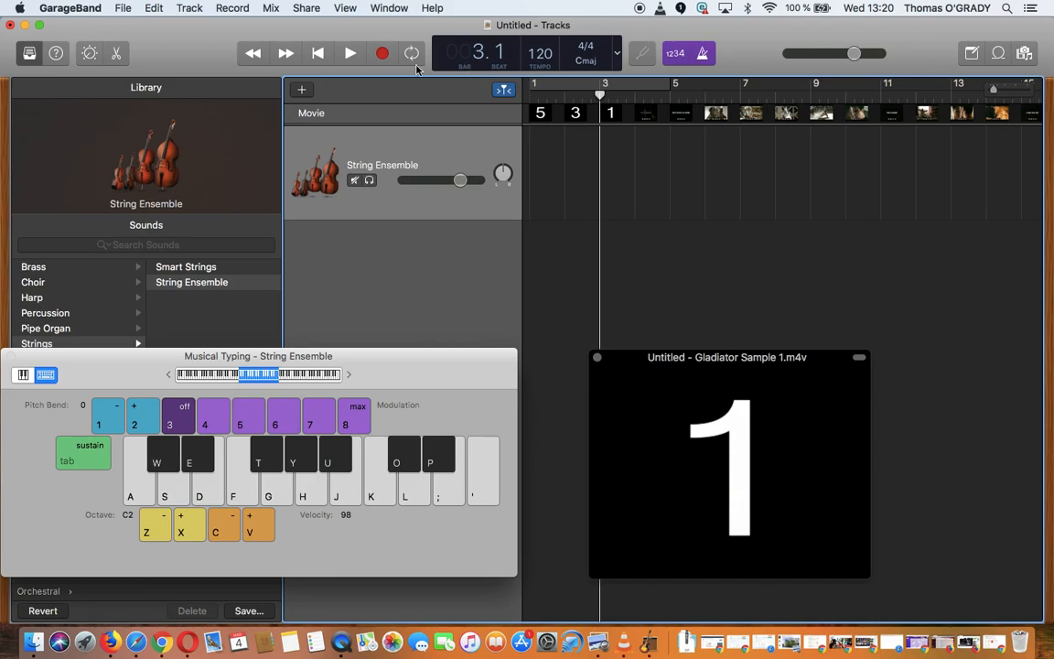
pyautogui.click(382, 53)
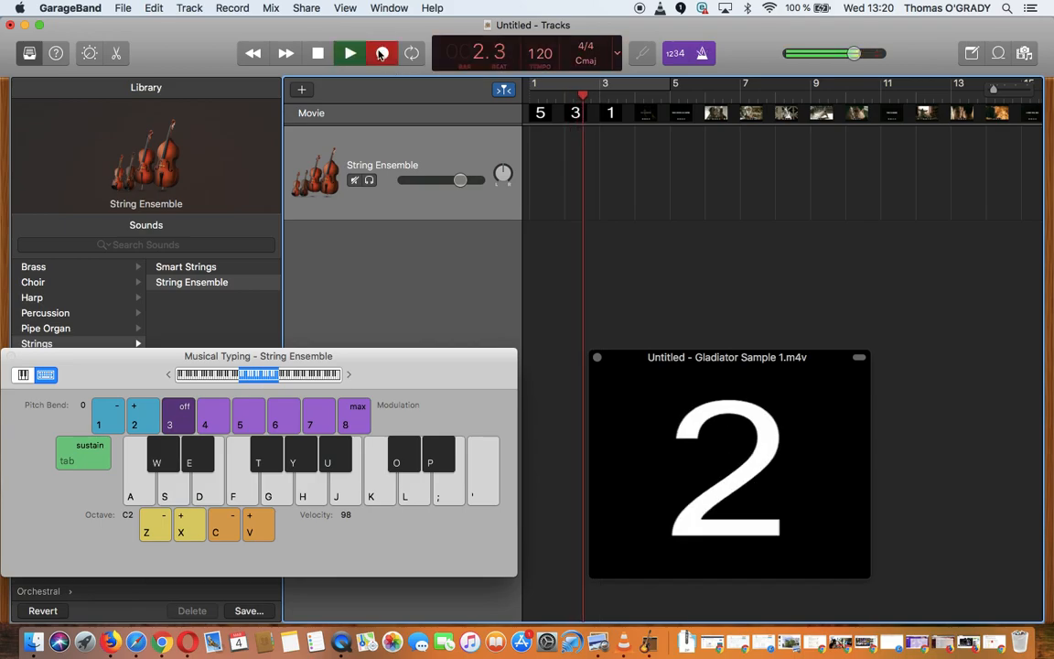
pyautogui.press('s')
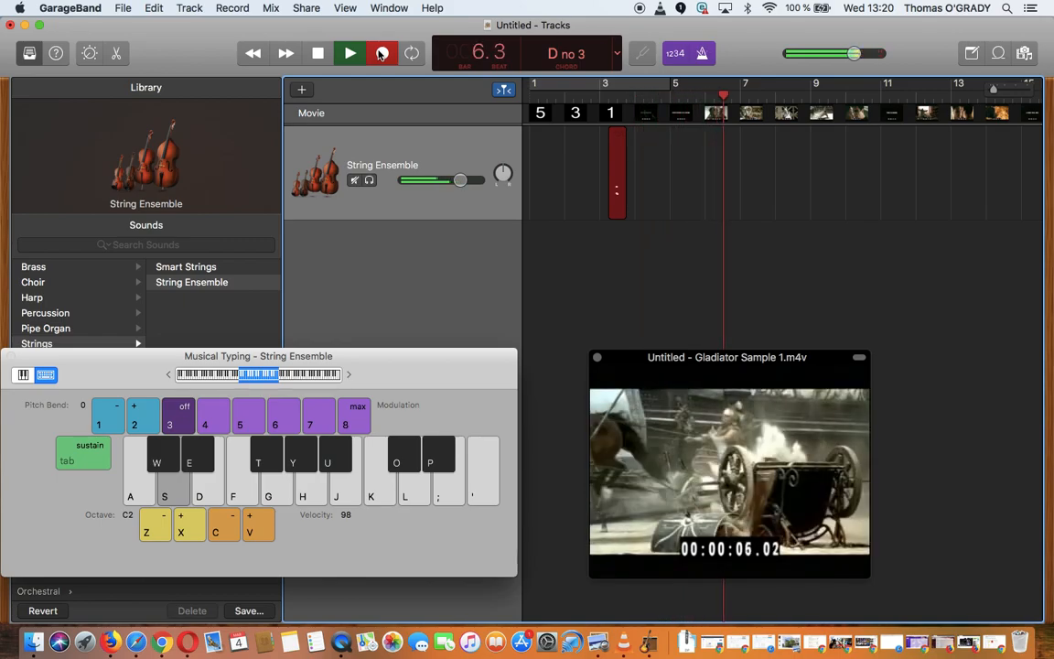
pyautogui.press('space')
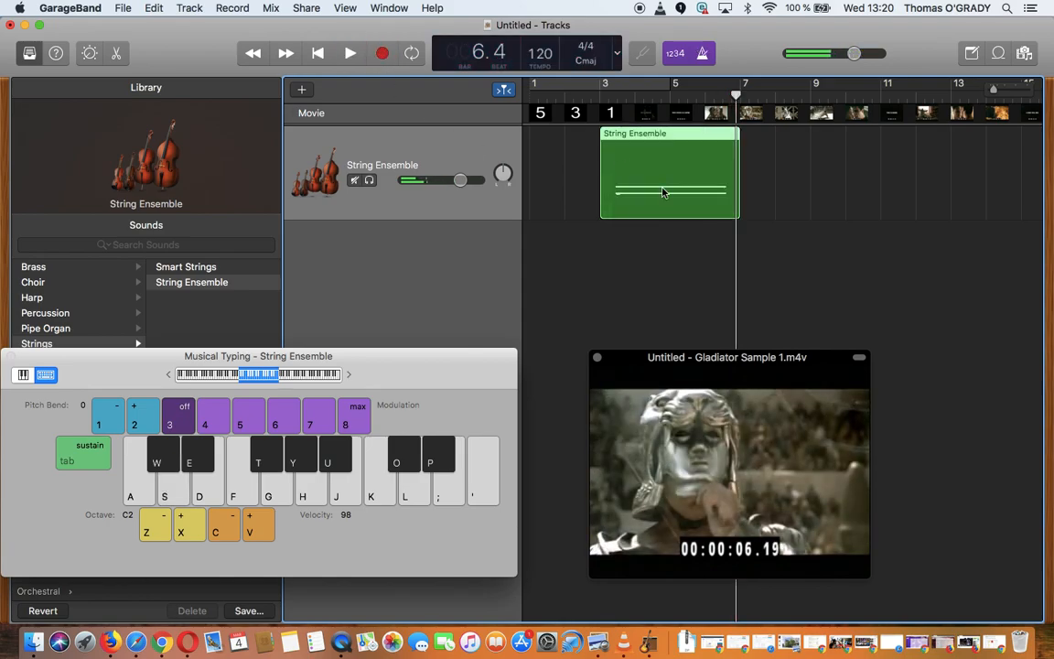
# Open the recorded String Ensemble region in the Piano Roll, and close the movie preview and Musical Typing windows.
pyautogui.click(598, 356)
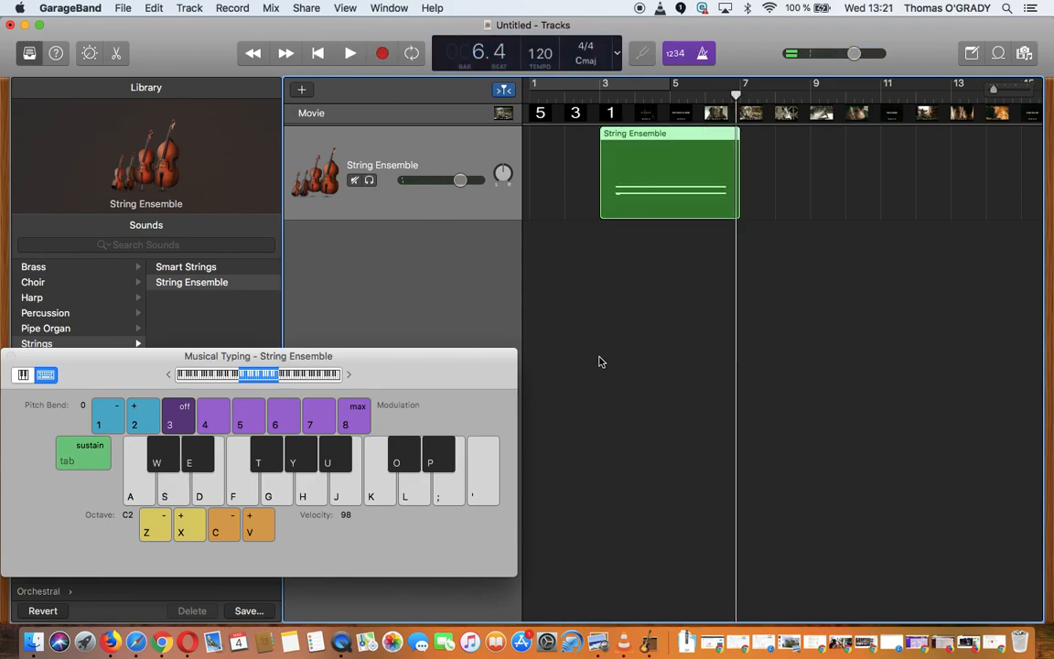
pyautogui.doubleClick(664, 166)
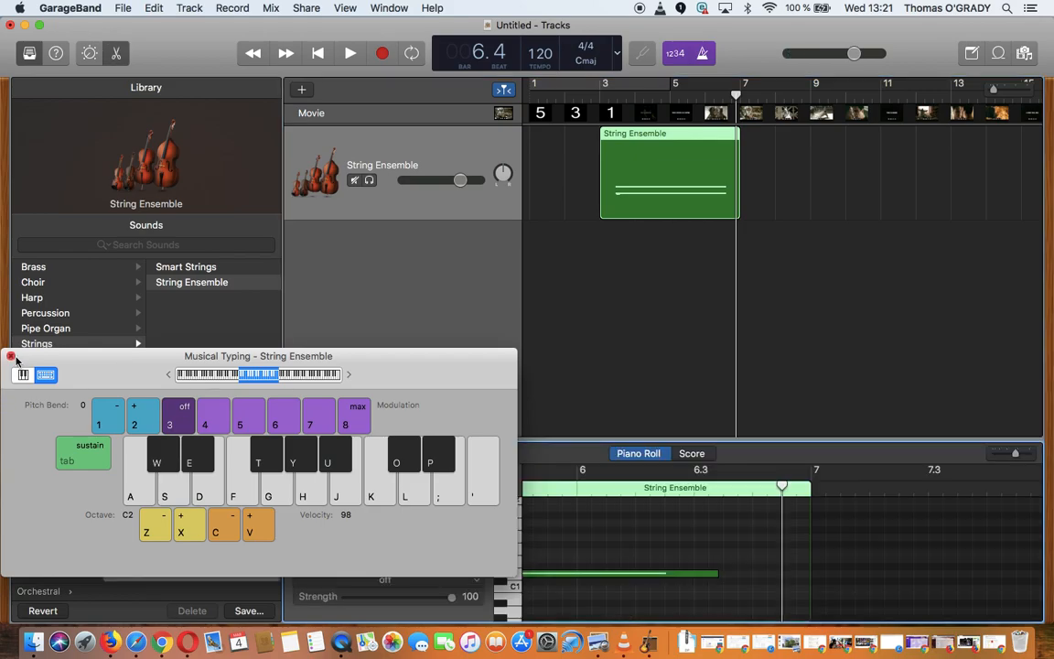
pyautogui.click(11, 356)
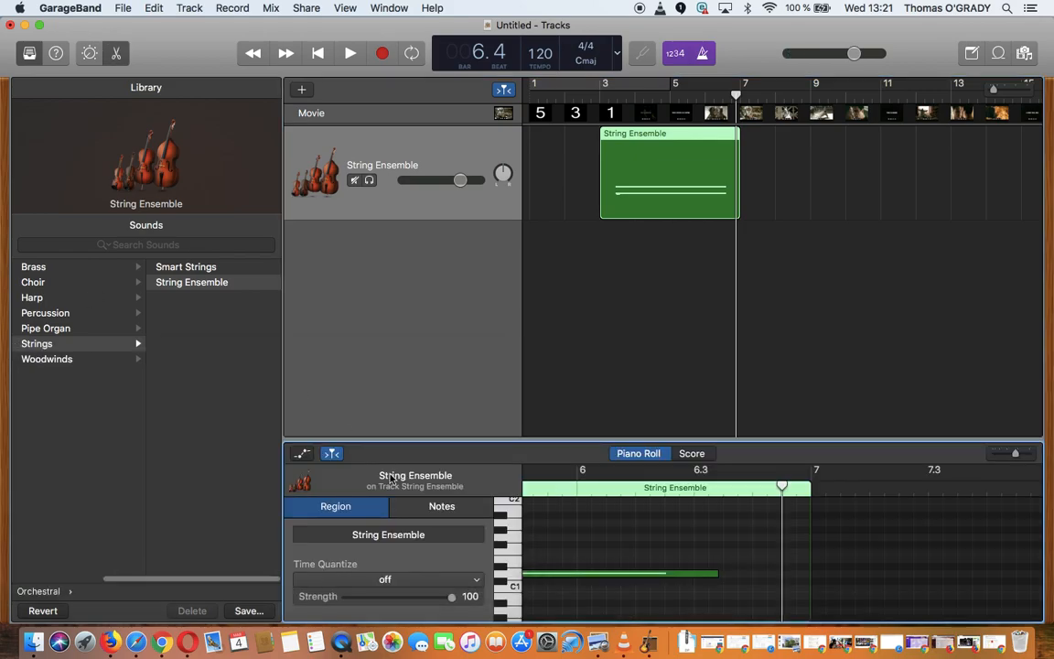
# Hide the sound library and enlarge the Piano Roll editor to inspect the start of the recorded drone notes.
pyautogui.hscroll(-10, 595, 549)
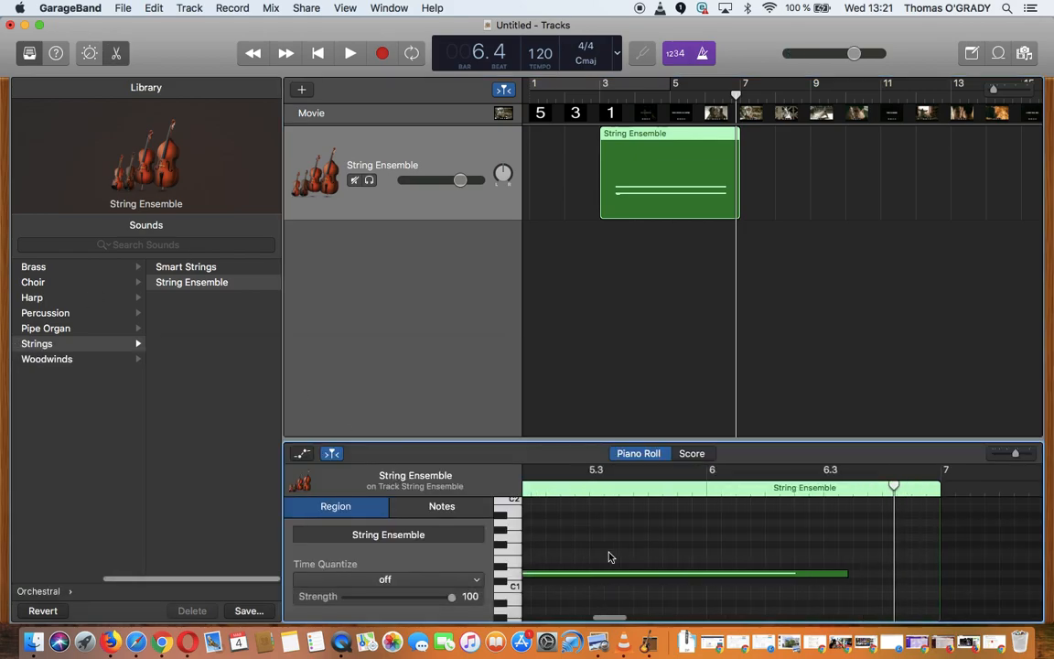
pyautogui.click(29, 53)
pyautogui.moveTo(407, 441); pyautogui.dragTo(404, 334)
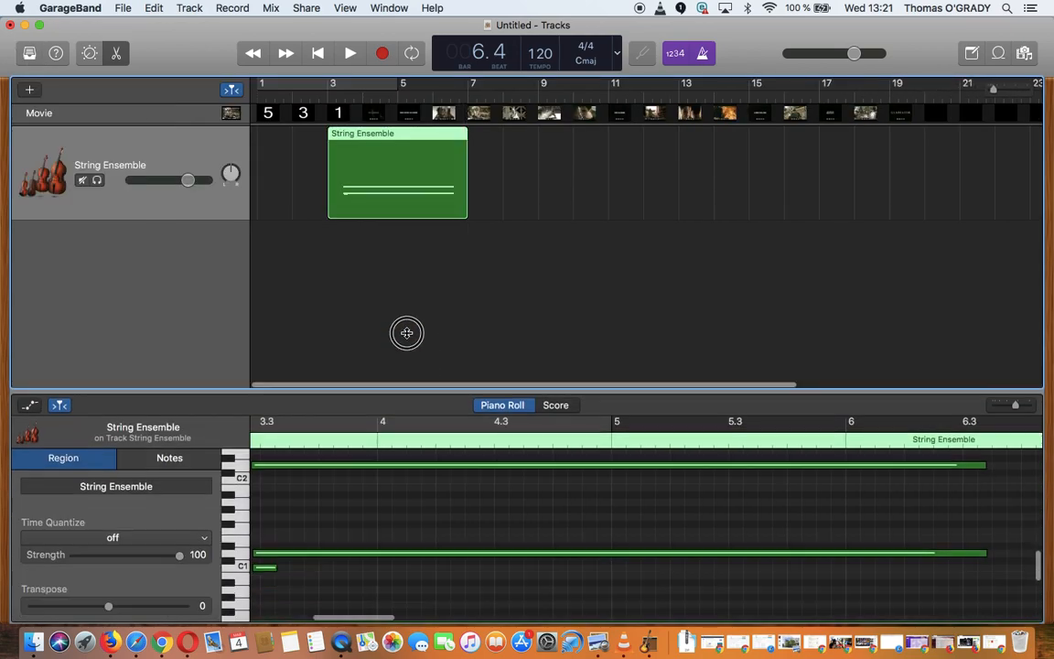
pyautogui.hscroll(-2, 432, 563)
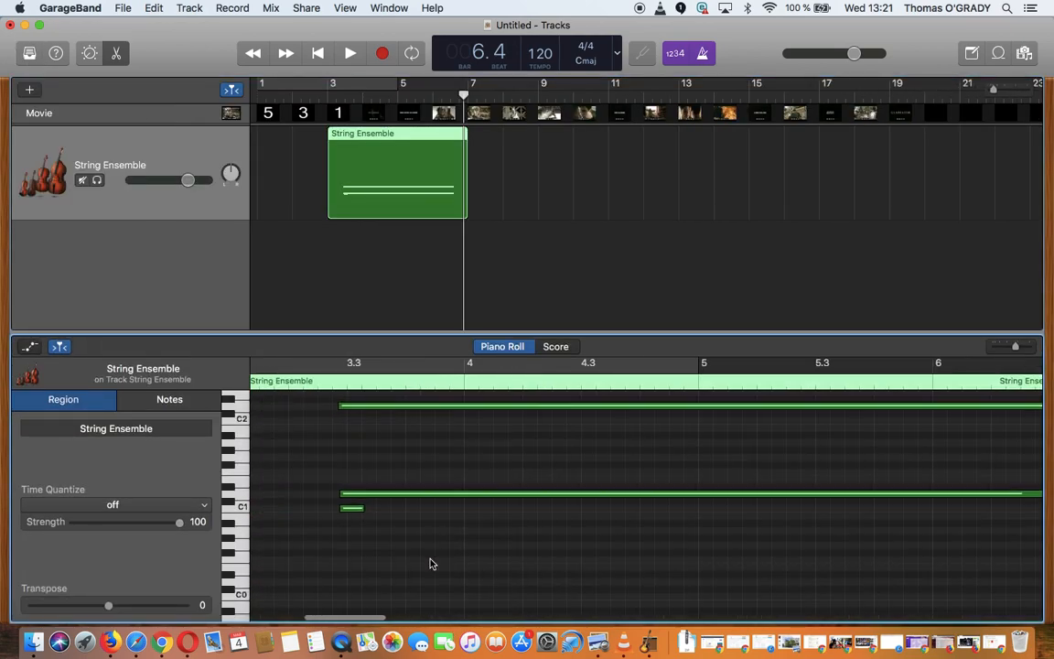
# Delete the stray short note beneath the low D and quantize the two remaining drone notes to 1/8 Note.
pyautogui.click(351, 508)
pyautogui.press('Delete')
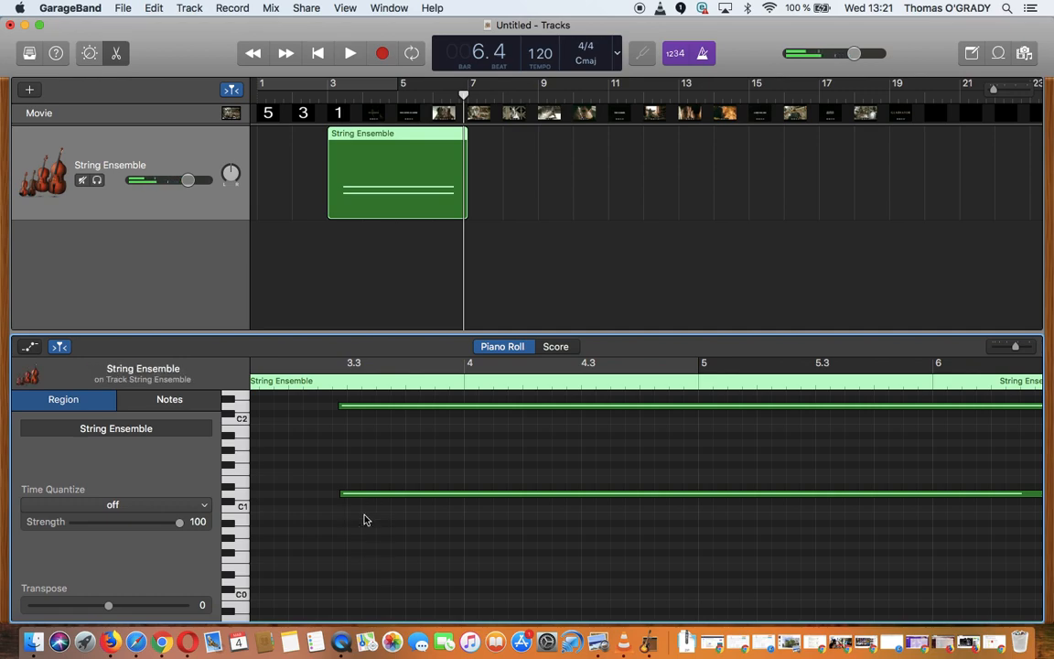
pyautogui.scroll(3, 365, 518)
pyautogui.hscroll(-2, 365, 518)
pyautogui.moveTo(438, 565); pyautogui.dragTo(450, 440)
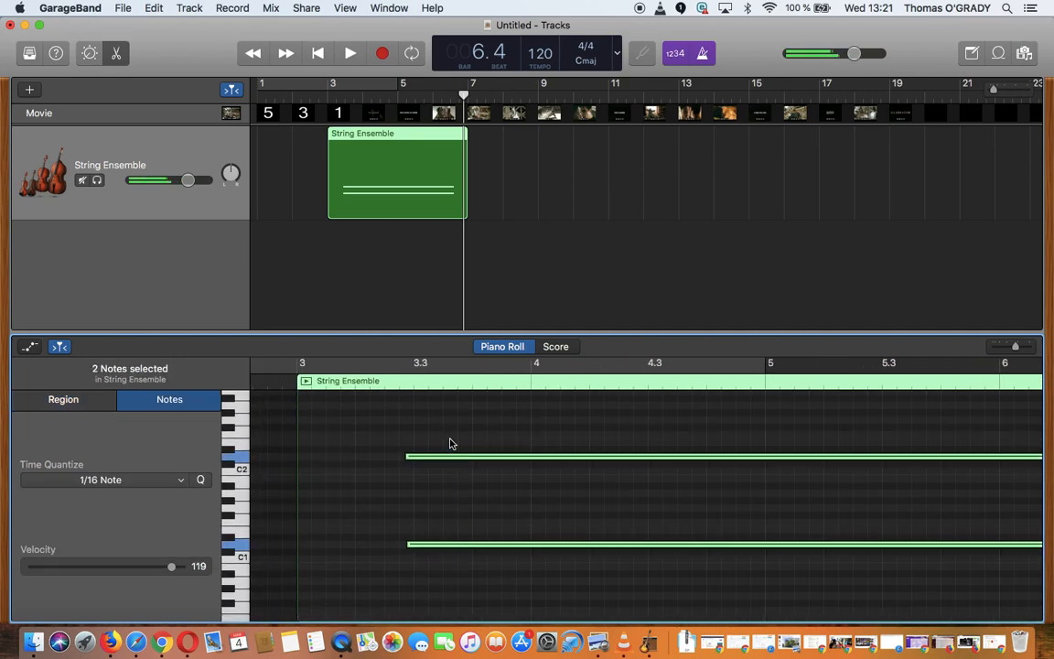
pyautogui.click(129, 480)
pyautogui.click(57, 558)
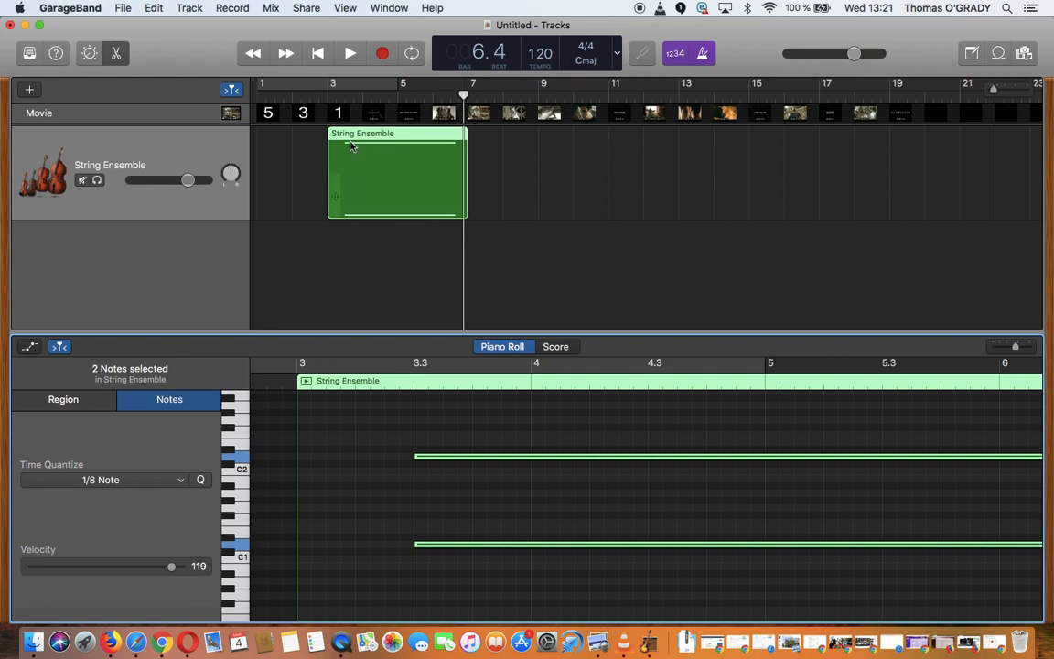
# Check the quantized drone entry against the movie's opening title, placing the movie preview clear of the notes and playing from bar 3.
pyautogui.moveTo(462, 96); pyautogui.dragTo(346, 107)
pyautogui.click(230, 112)
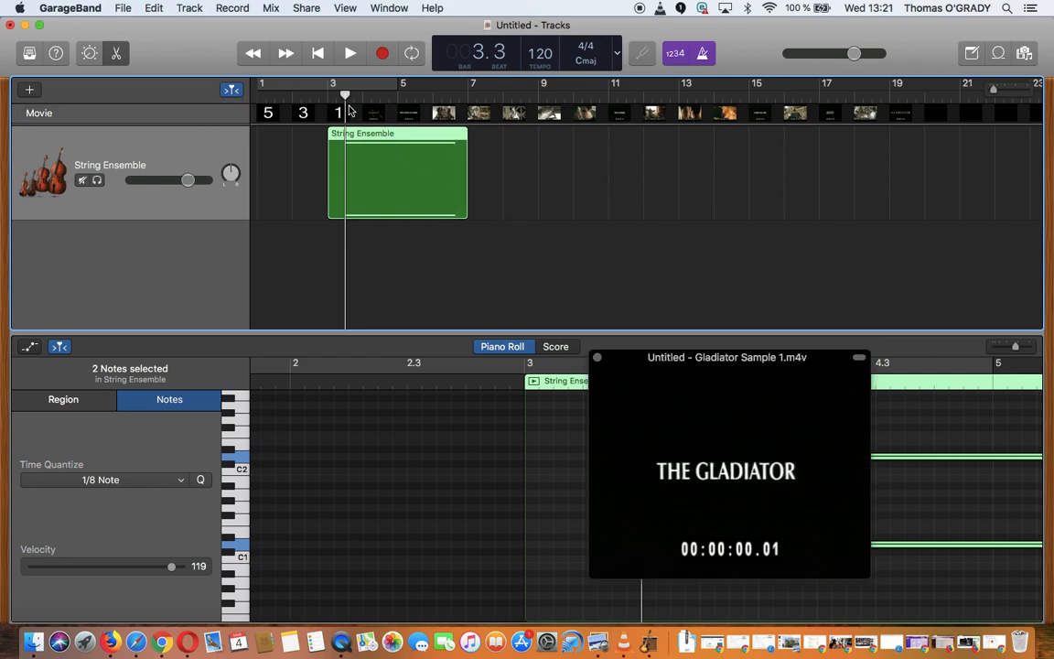
pyautogui.moveTo(344, 98)
pyautogui.mouseDown()
pyautogui.moveTo(326, 94)
pyautogui.moveTo(345, 96)
pyautogui.mouseUp()
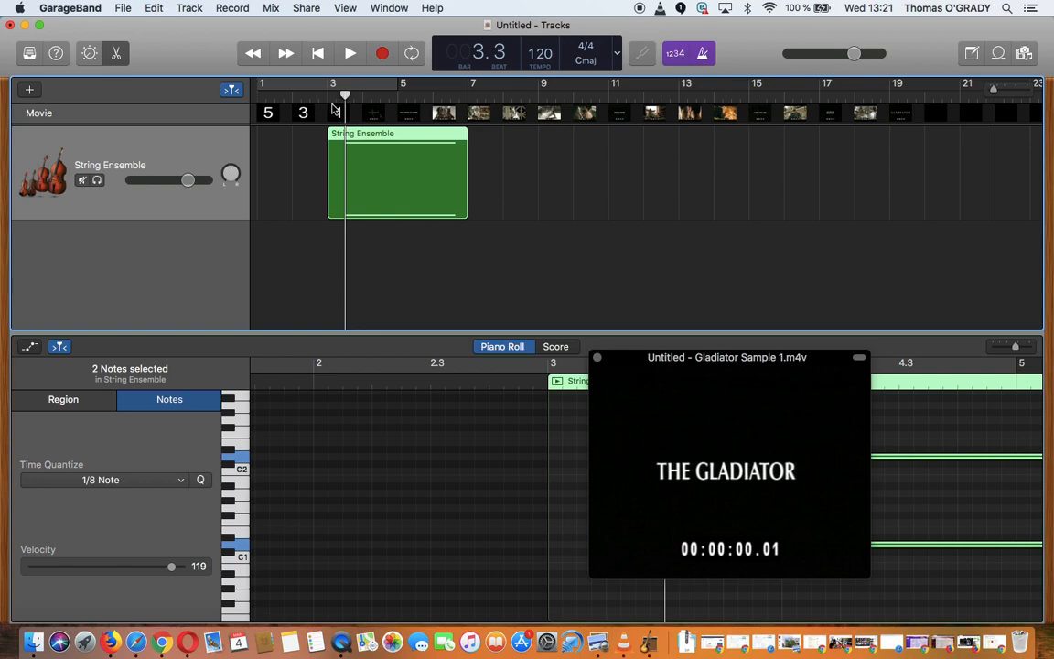
pyautogui.click(597, 357)
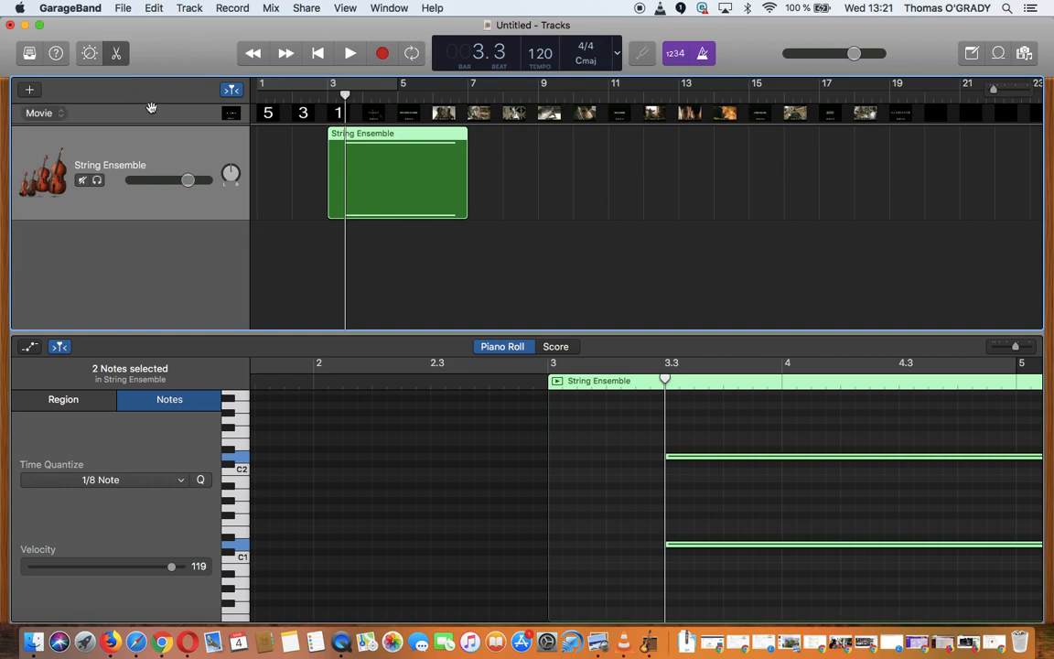
pyautogui.click(228, 113)
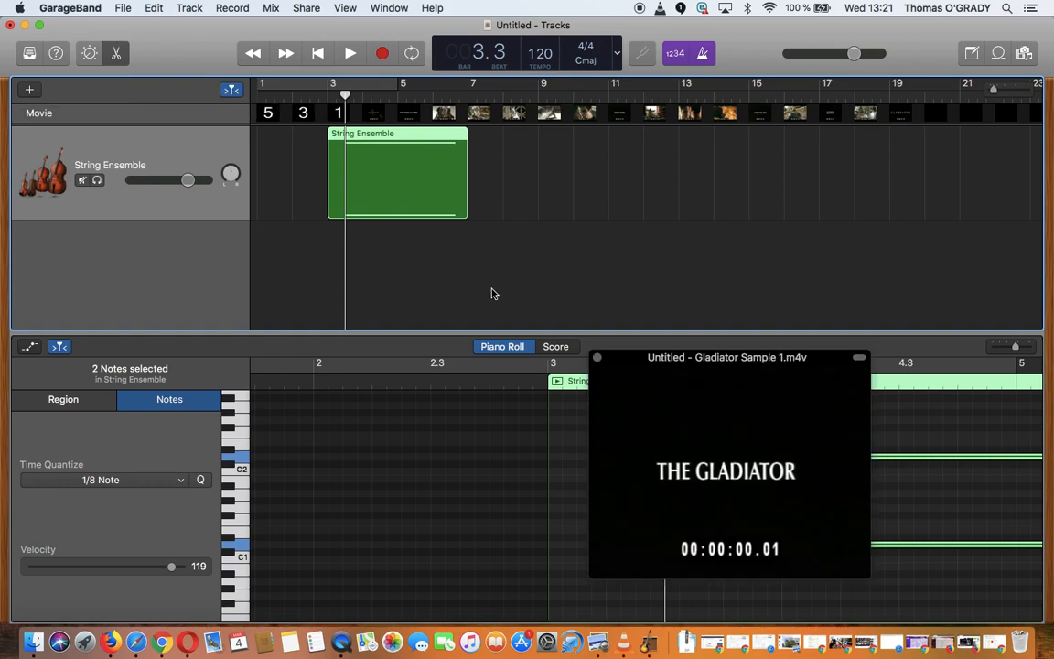
pyautogui.moveTo(640, 360); pyautogui.dragTo(79, 347)
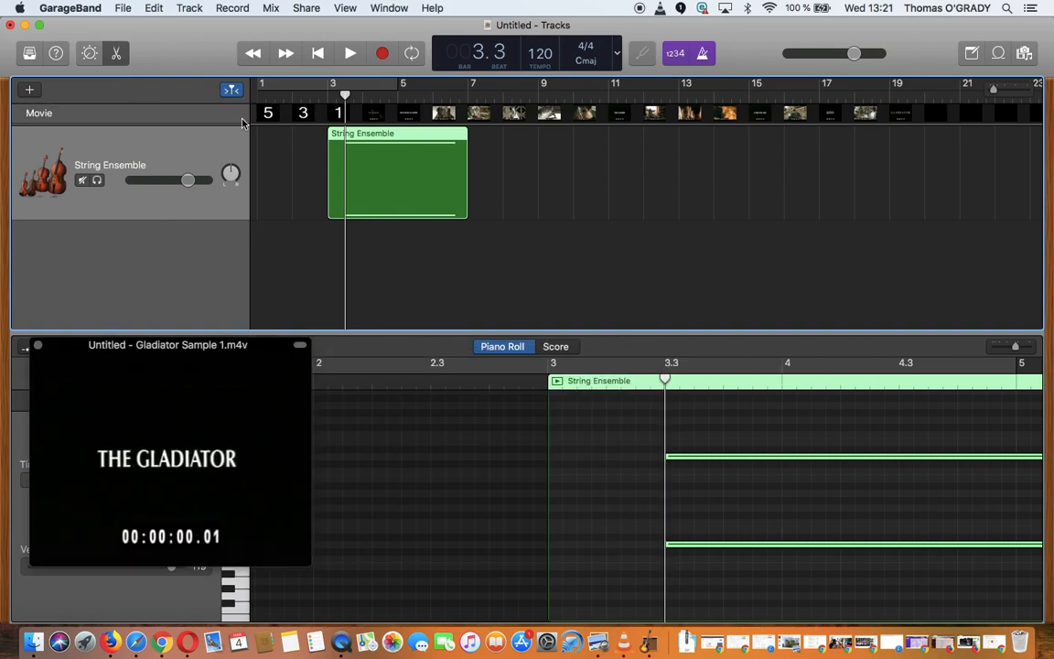
pyautogui.click(325, 94)
pyautogui.press('space')
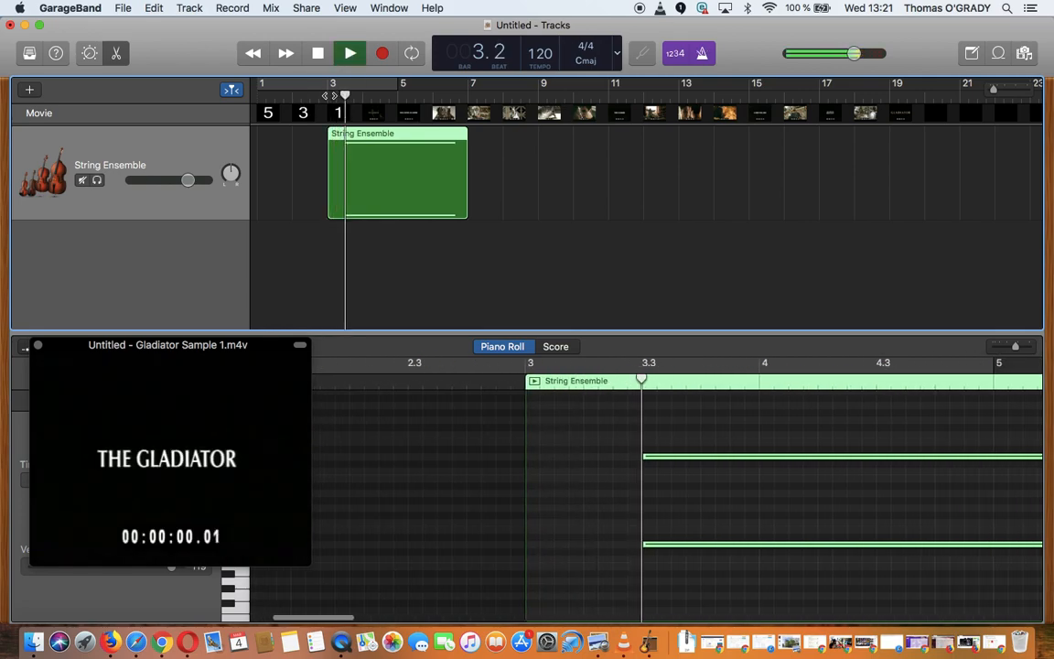
pyautogui.press('space')
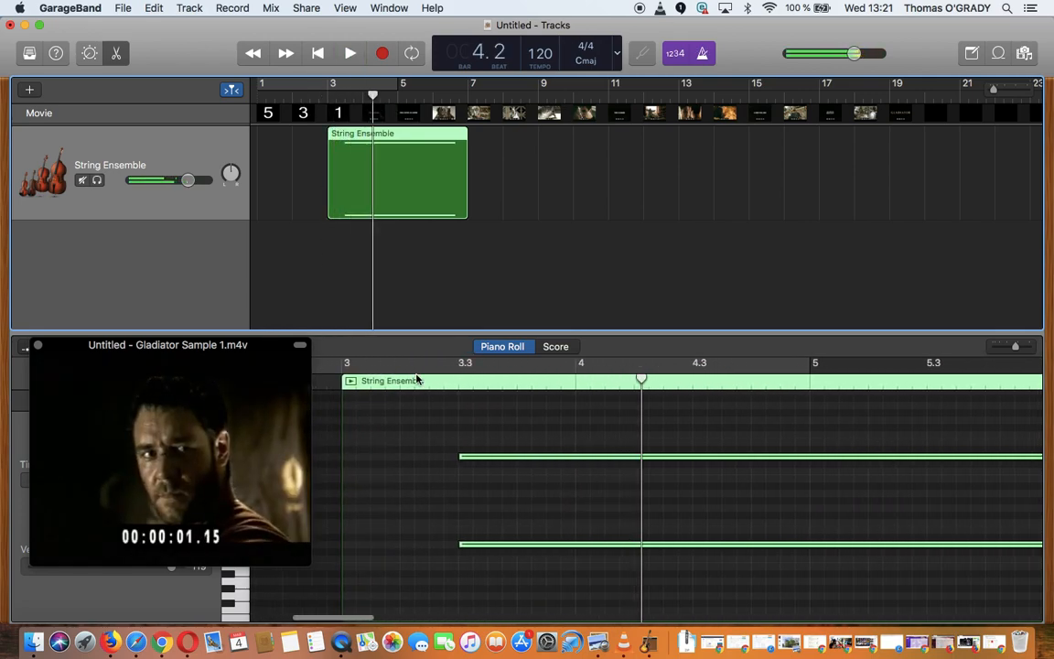
# Extend the String Ensemble region to about bar 19.5 and lengthen both drone notes together to about bar 18.5.
pyautogui.moveTo(467, 220); pyautogui.dragTo(910, 207)
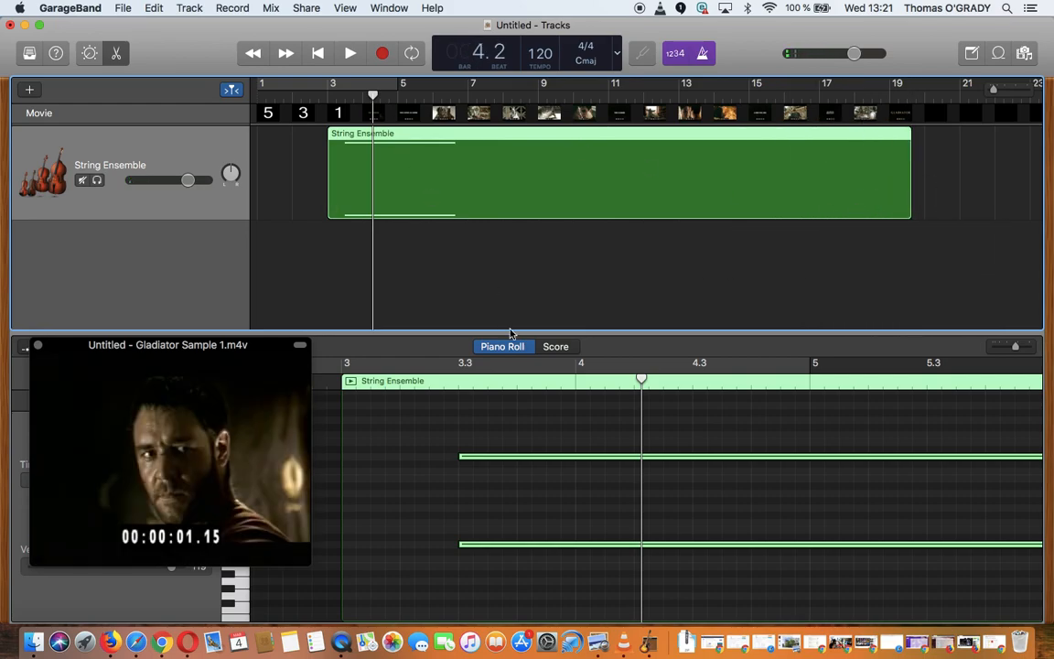
pyautogui.hscroll(3, 572, 559)
pyautogui.scroll(-5, 568, 568)
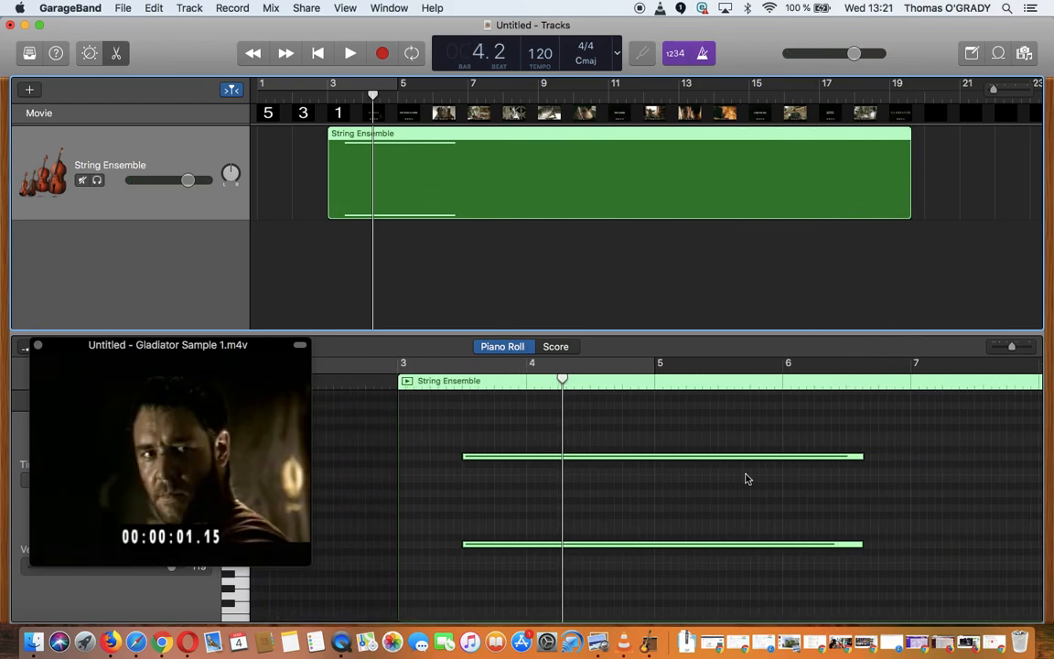
pyautogui.moveTo(1014, 347)
pyautogui.mouseDown()
pyautogui.moveTo(1009, 361)
pyautogui.moveTo(998, 346)
pyautogui.mouseUp()
pyautogui.moveTo(475, 588); pyautogui.dragTo(951, 453)
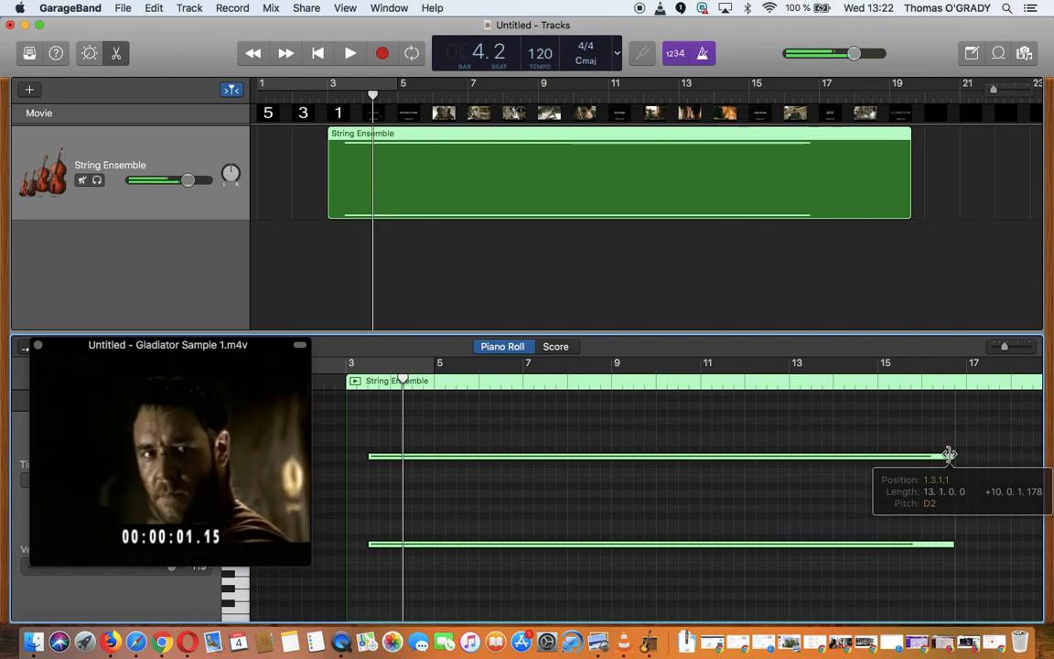
pyautogui.moveTo(770, 458); pyautogui.dragTo(861, 457)
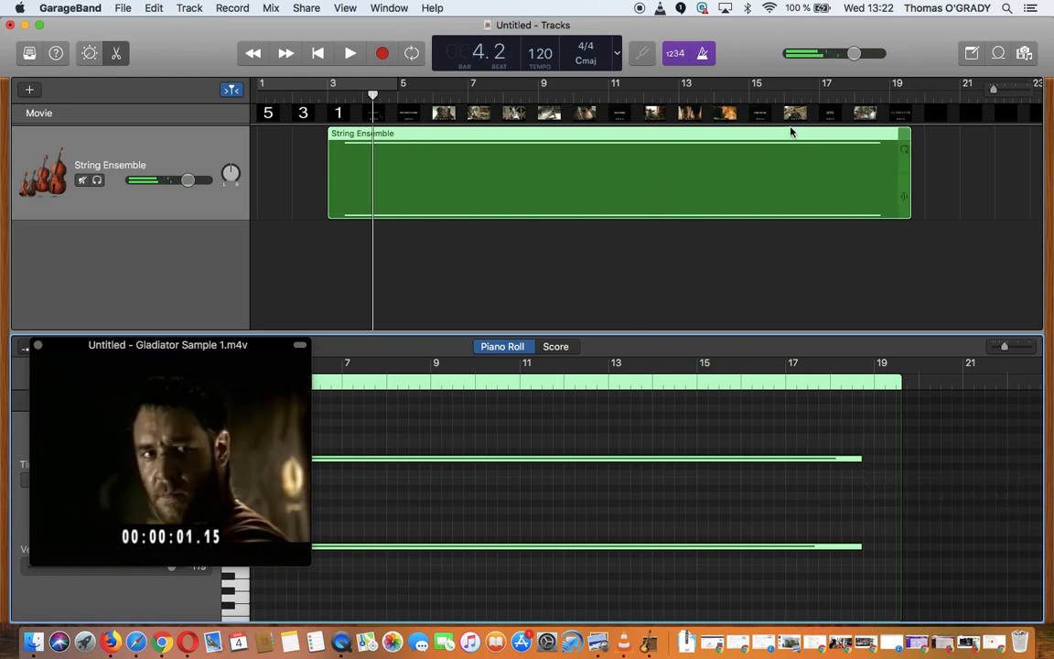
# Play back the lengthened drone with the movie from bar 3.
pyautogui.click(327, 96)
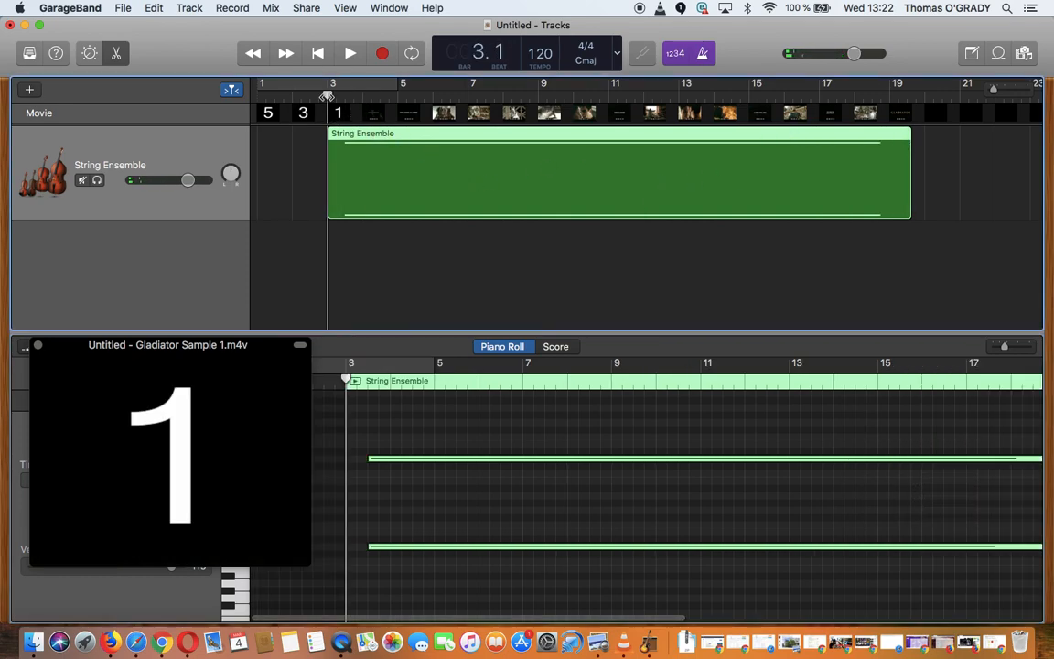
pyautogui.press('space')
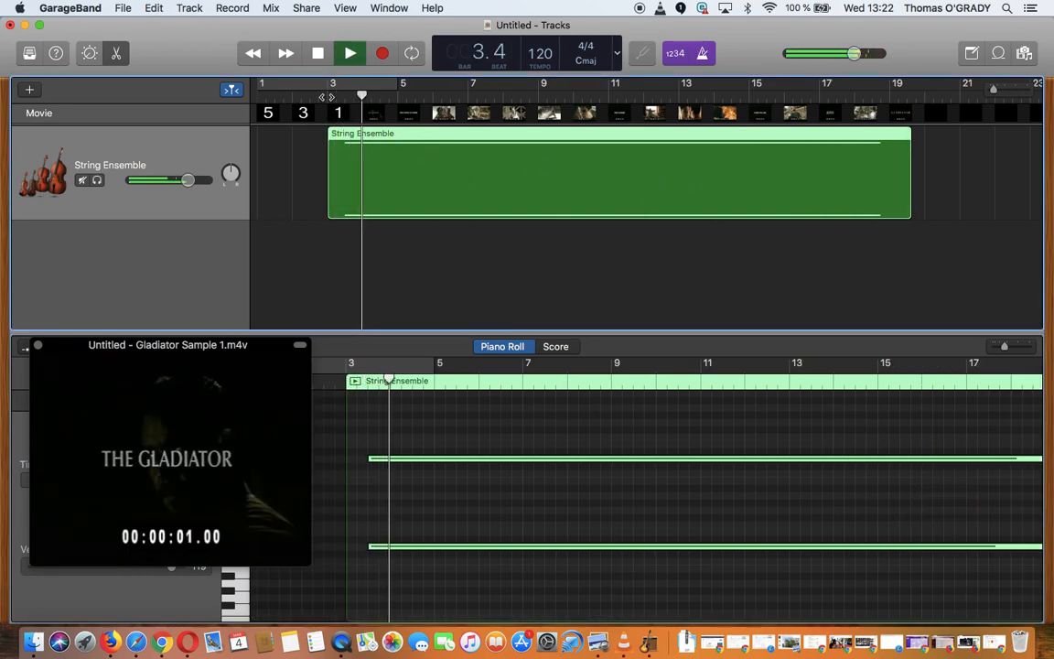
pyautogui.press('space')
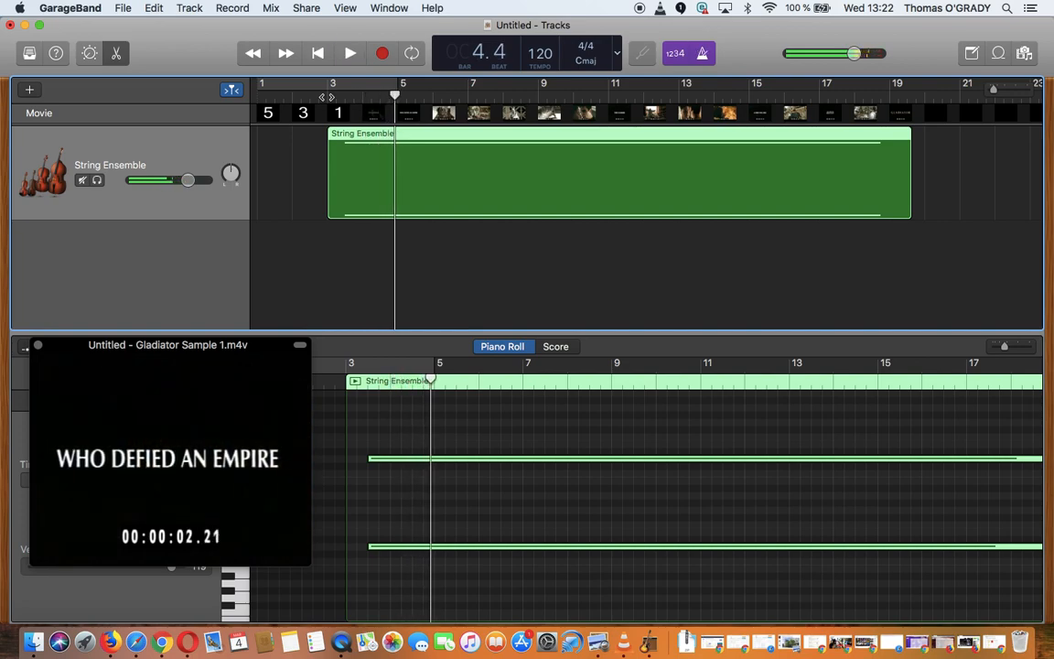
# Close the movie preview and Piano Roll, and add a software instrument track with the orchestral woodwind sound Flute Solo.
pyautogui.click(37, 346)
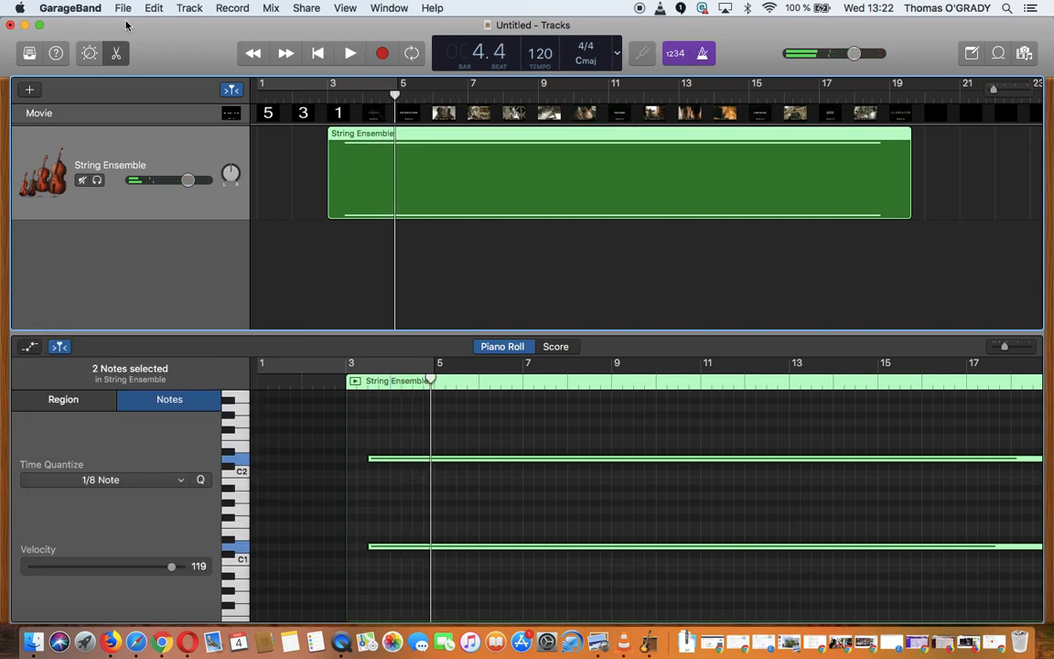
pyautogui.click(116, 52)
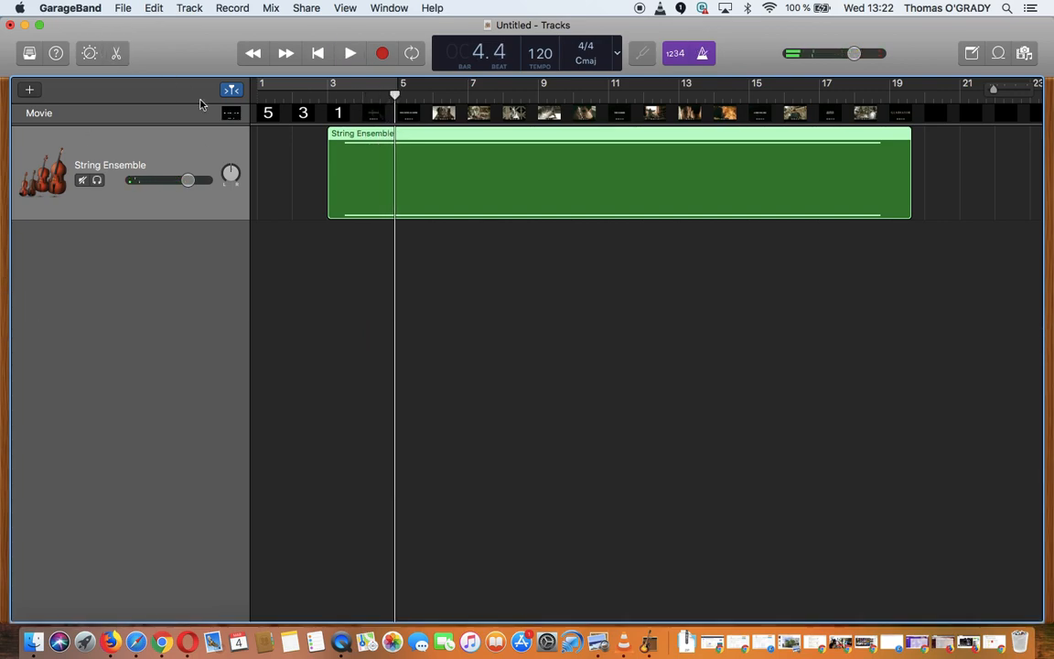
pyautogui.click(29, 91)
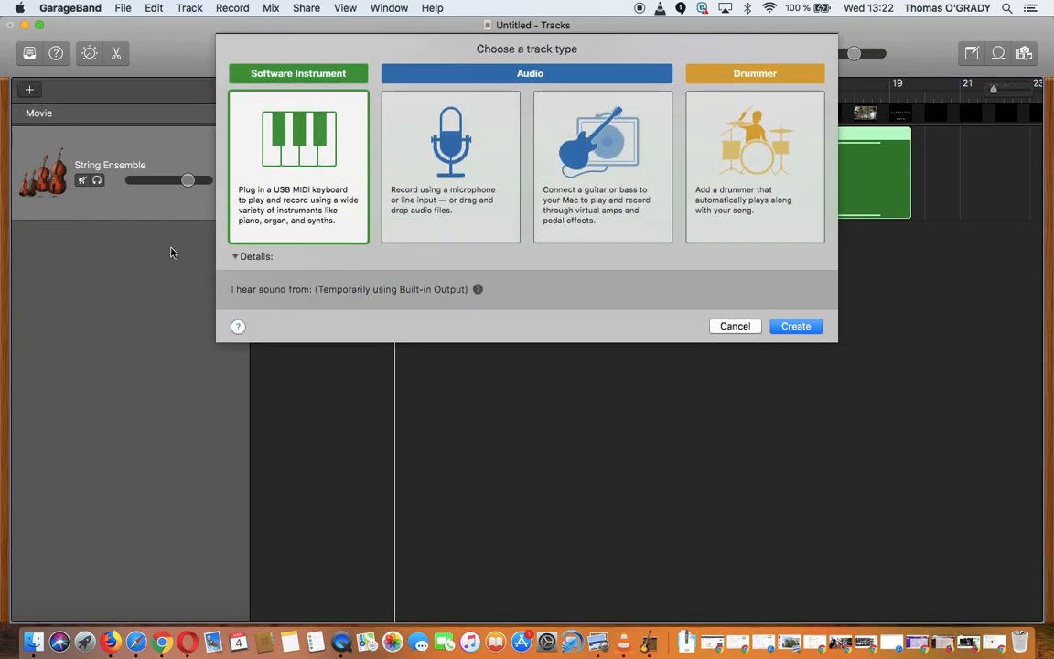
pyautogui.click(802, 326)
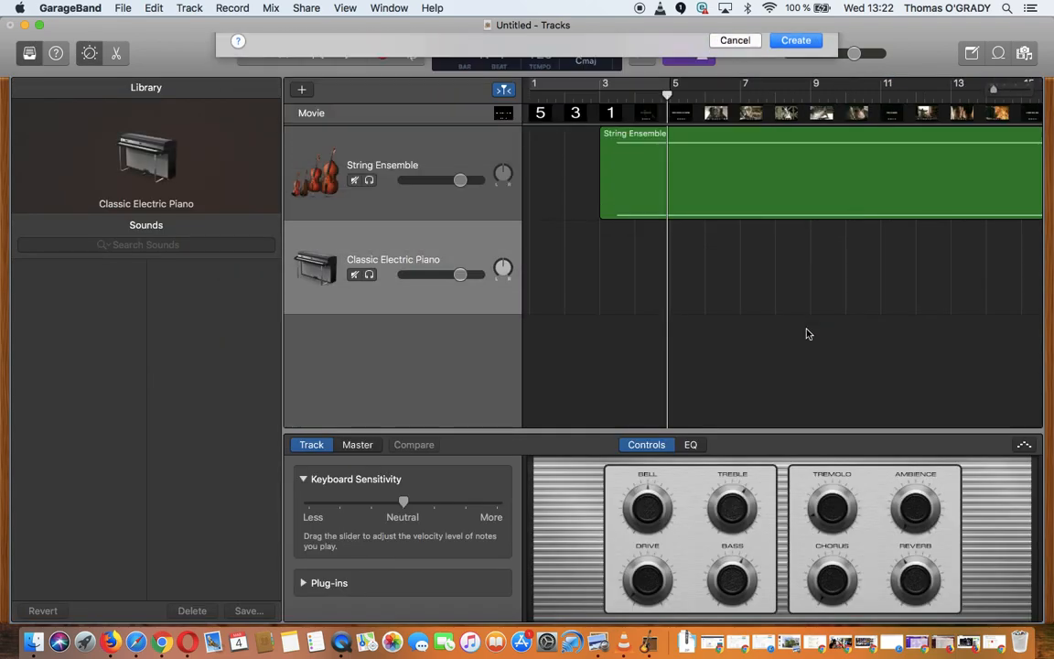
pyautogui.click(89, 53)
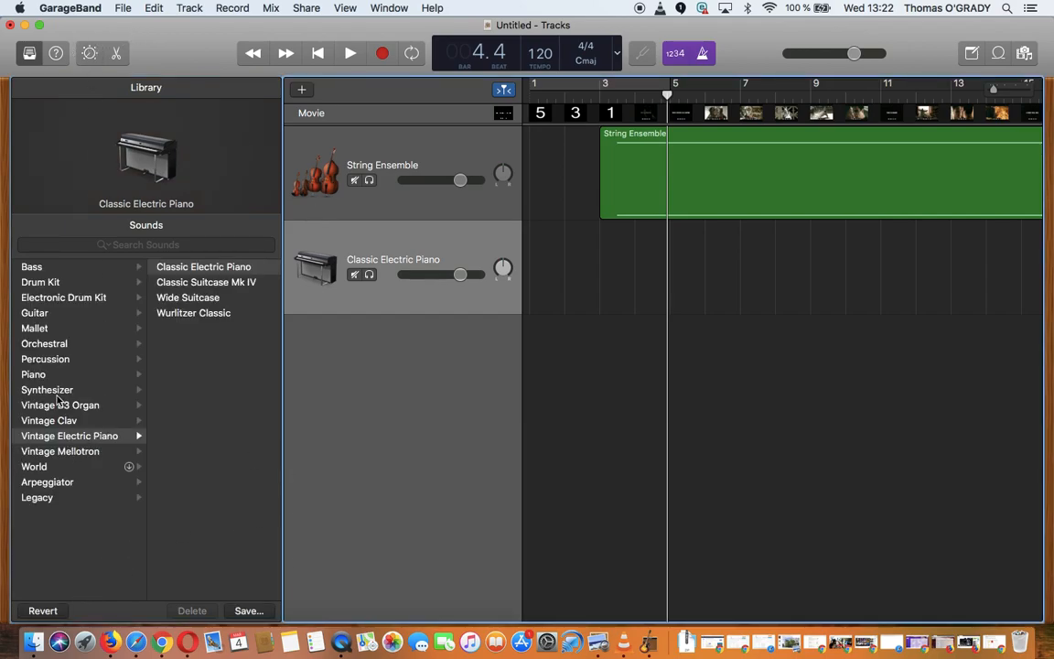
pyautogui.click(43, 346)
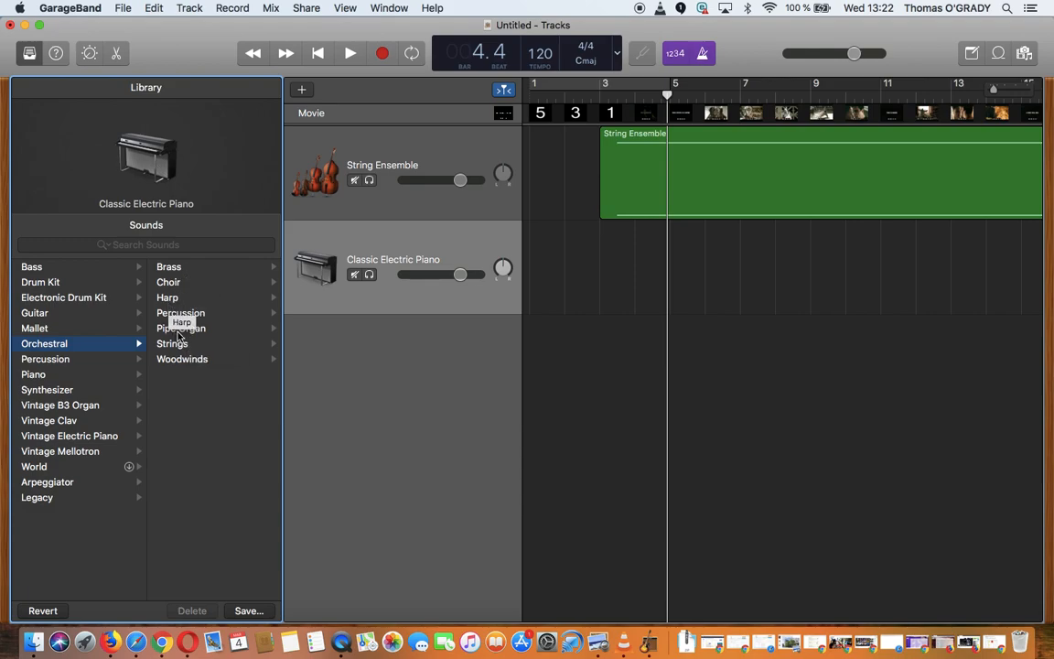
pyautogui.click(178, 359)
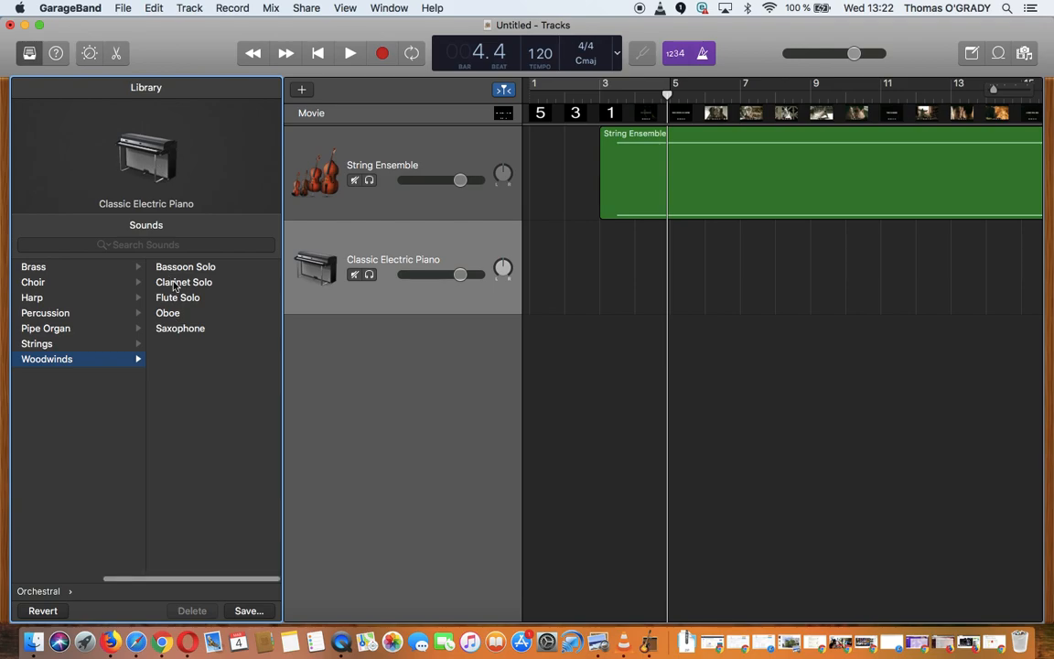
pyautogui.click(176, 300)
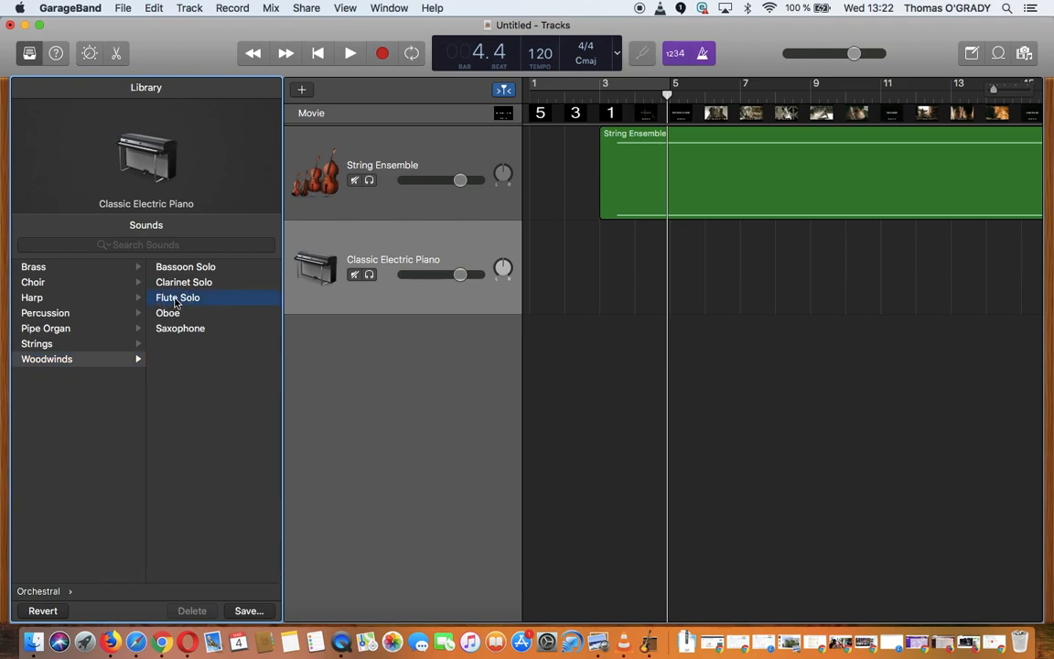
# Show Musical Typing and try out a flute motif alternating high D and C, including versions doubled with A and G.
pyautogui.press('super+k')
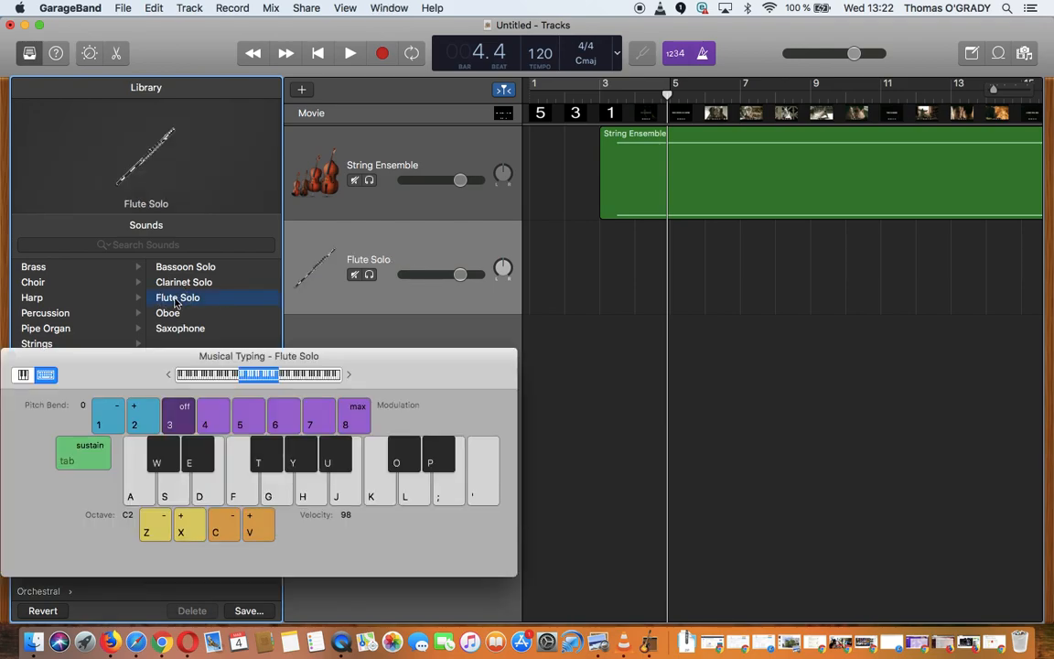
pyautogui.press('s')
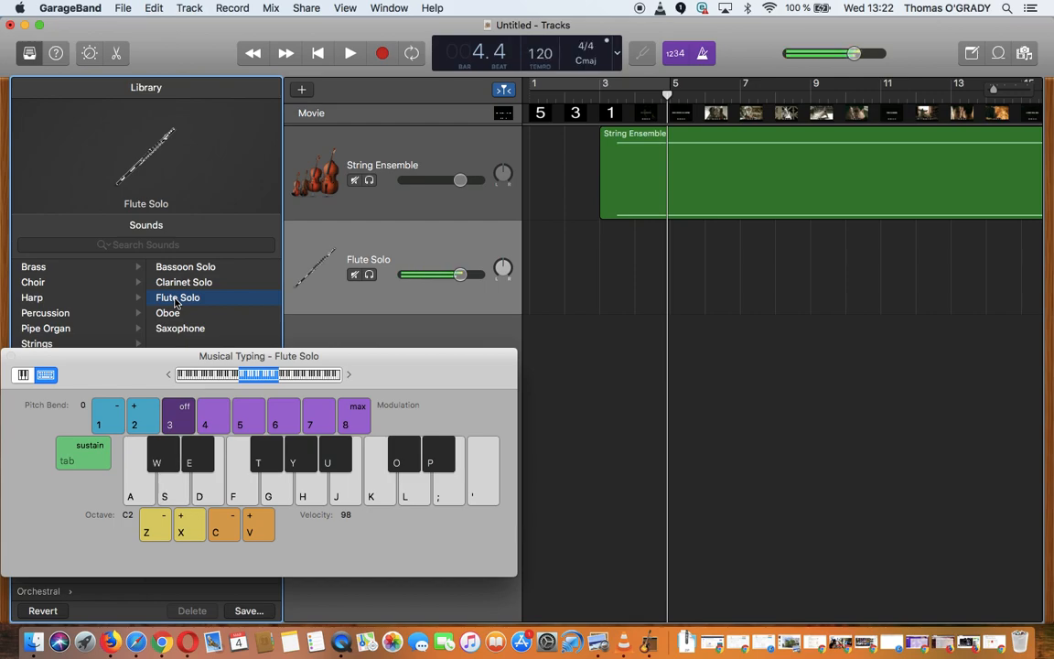
pyautogui.press('h')
pyautogui.press('l')
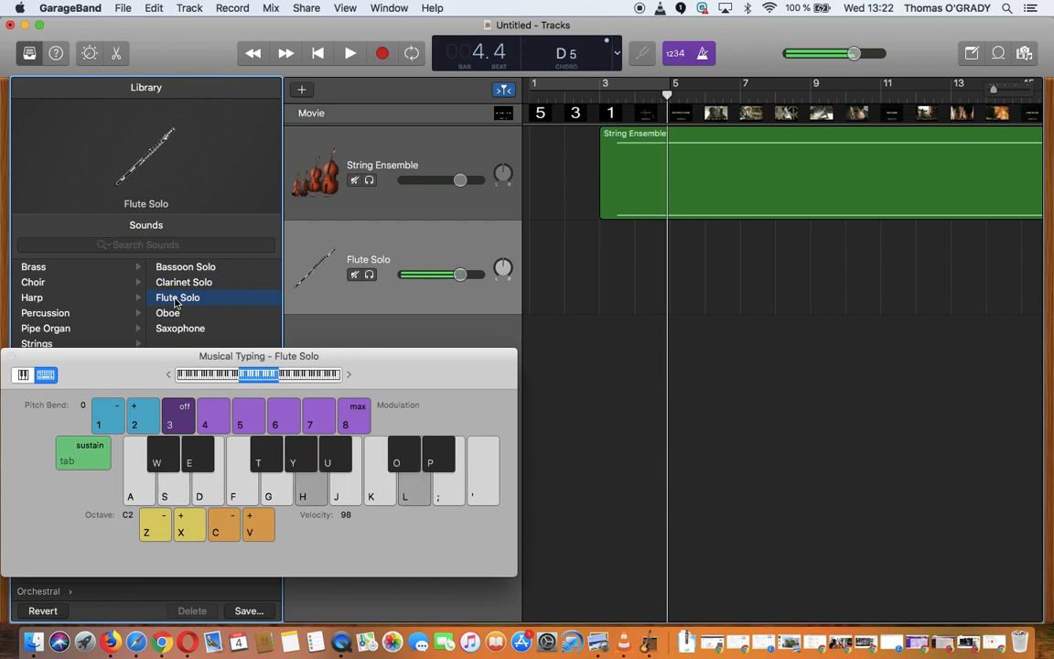
pyautogui.press('h')
pyautogui.press('l')
pyautogui.press('g')
pyautogui.press('k')
pyautogui.press('h')
pyautogui.press('l')
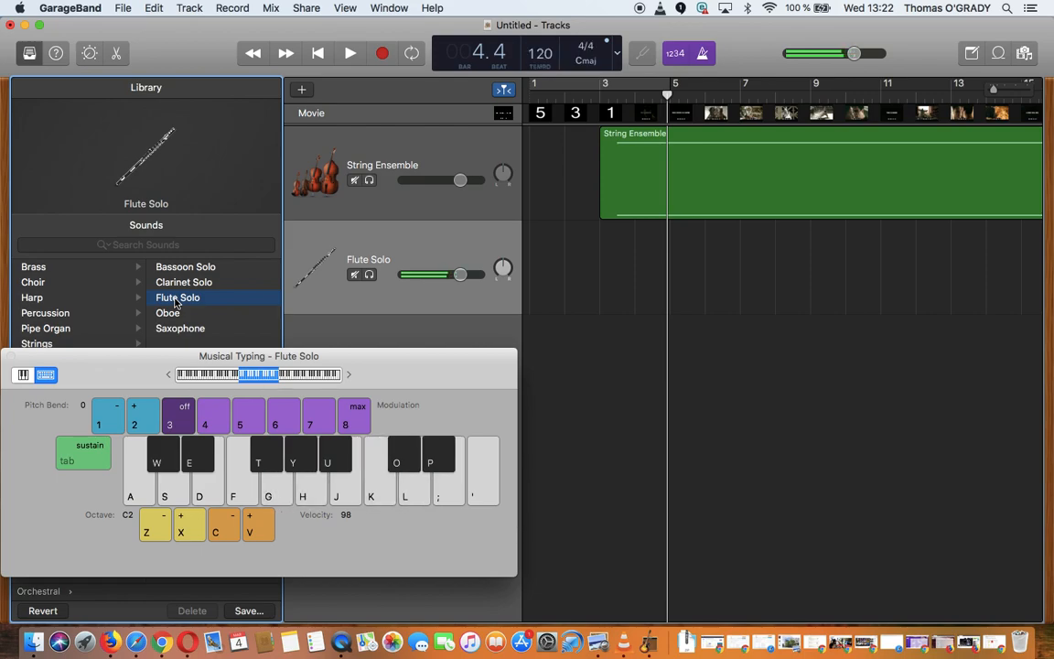
pyautogui.press('k')
pyautogui.press('l')
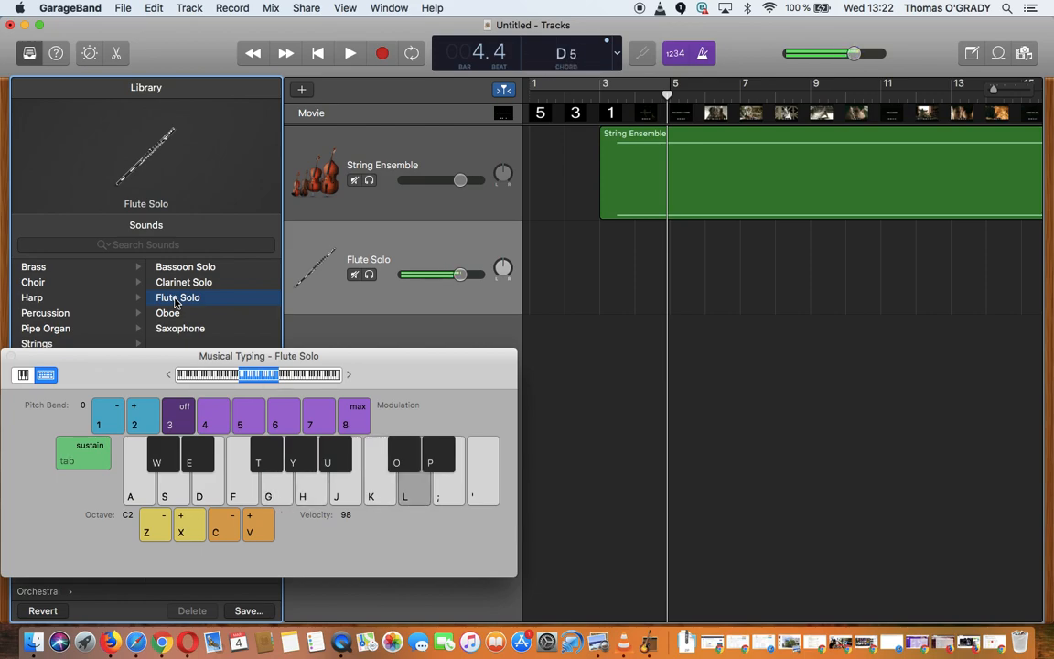
pyautogui.press('k')
pyautogui.press('l')
# Record a repeated D-C-D motif on the Flute Solo track from bar 3 to about bar 7.5, with the movie preview showing.
pyautogui.click(592, 96)
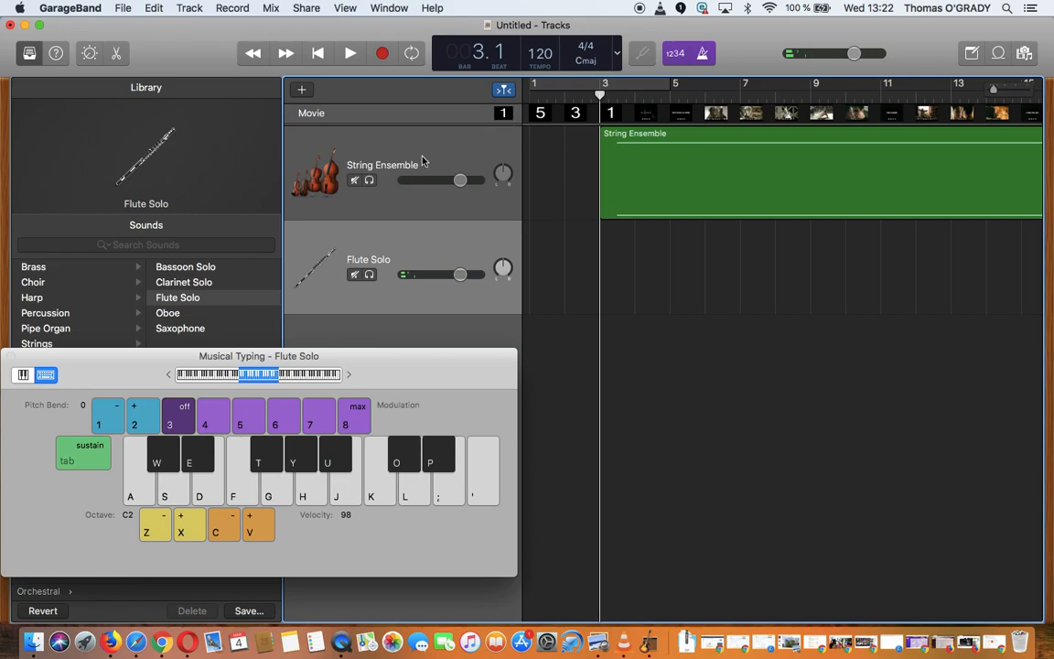
pyautogui.moveTo(603, 94); pyautogui.dragTo(592, 94)
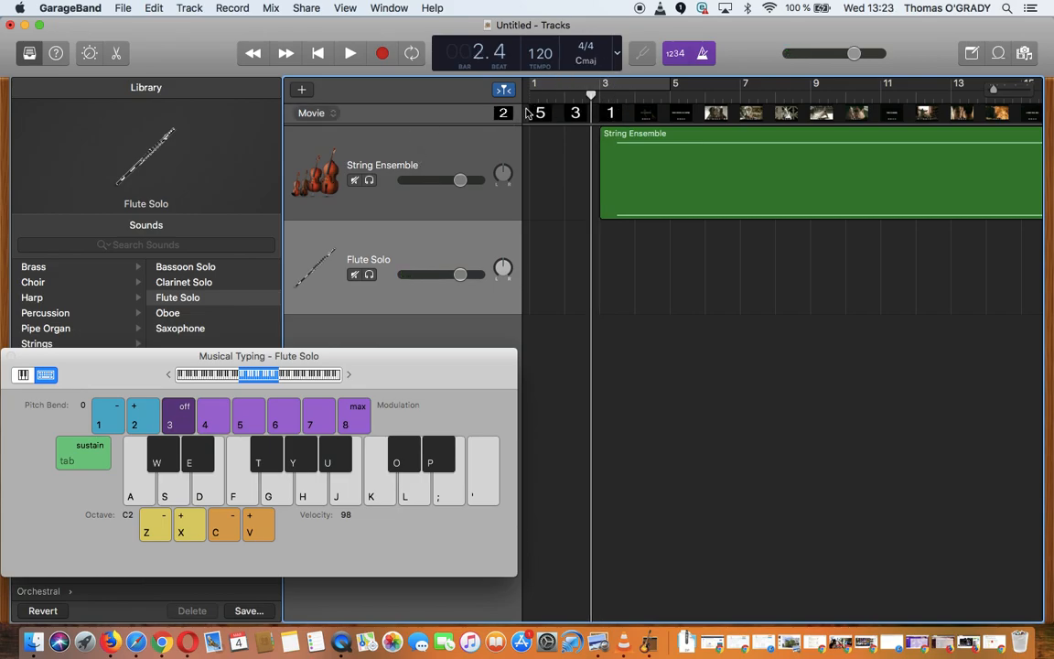
pyautogui.moveTo(202, 348); pyautogui.dragTo(729, 309)
pyautogui.click(382, 54)
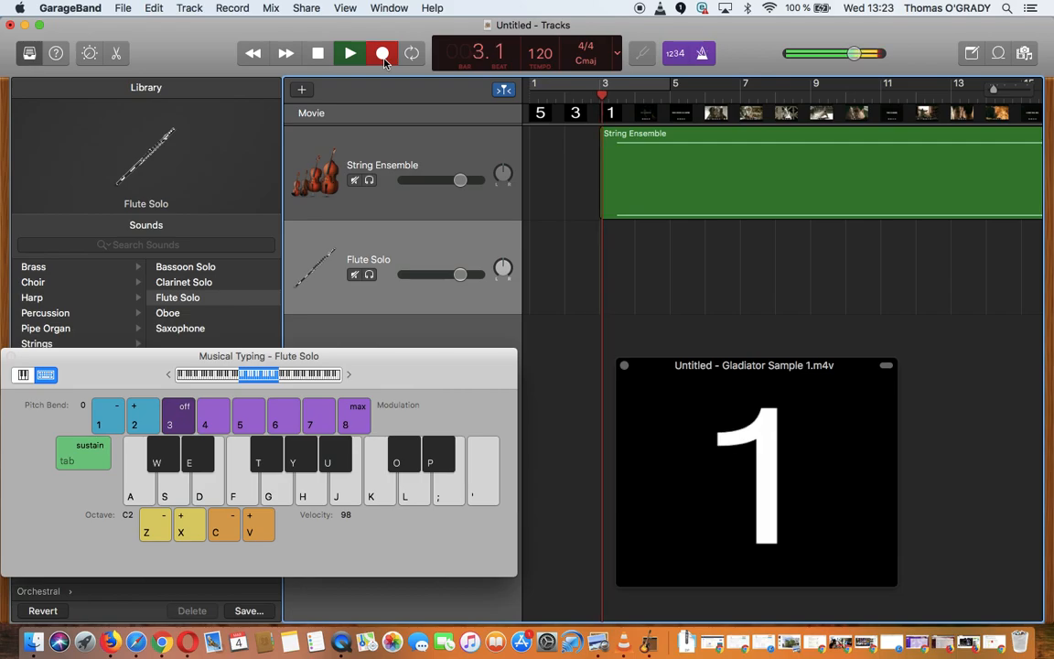
pyautogui.press('l')
pyautogui.press('k')
pyautogui.press('l')
pyautogui.press('l')
pyautogui.press('k')
pyautogui.press('l')
pyautogui.press('l')
pyautogui.press('k')
pyautogui.press('l')
pyautogui.press('l')
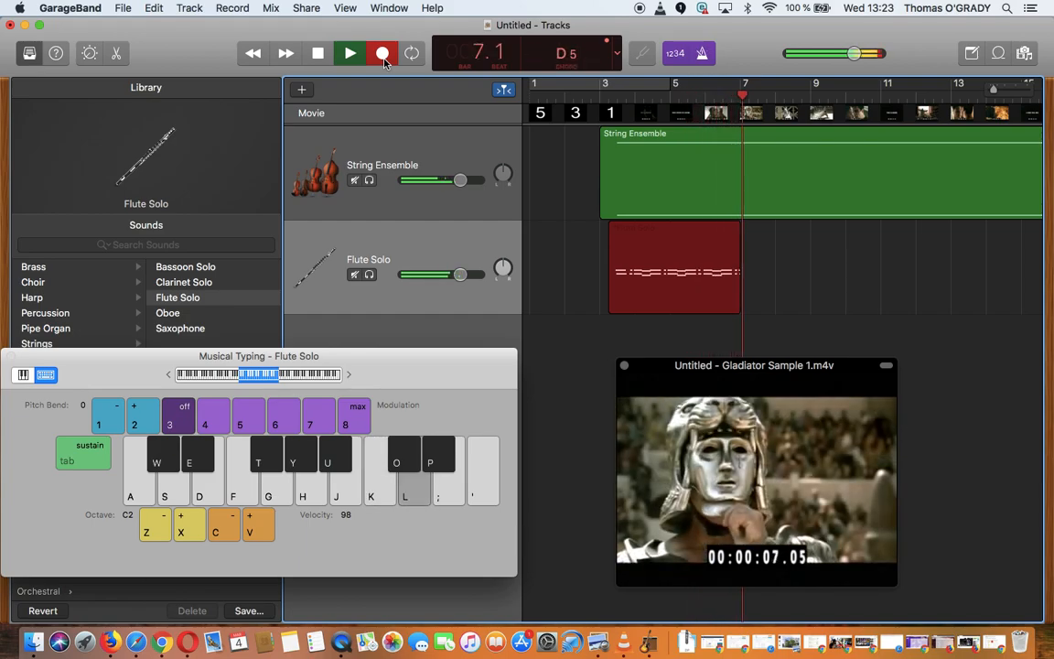
pyautogui.press('k')
pyautogui.press('space')
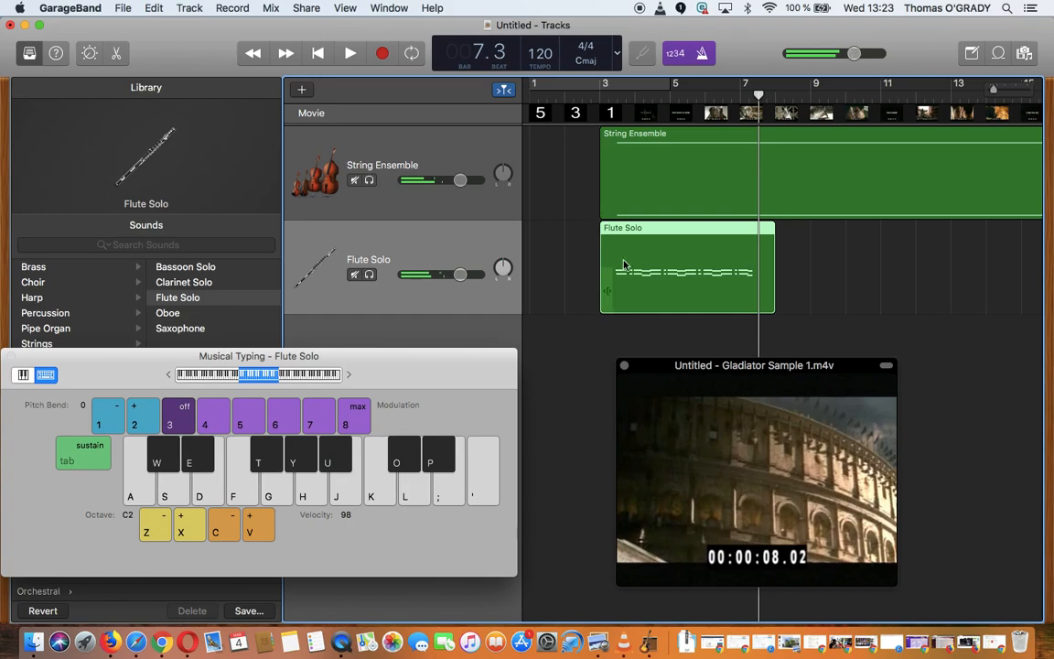
# Open the recorded Flute Solo region in the Piano Roll and hide Musical Typing, the movie preview and the Library.
pyautogui.doubleClick(674, 278)
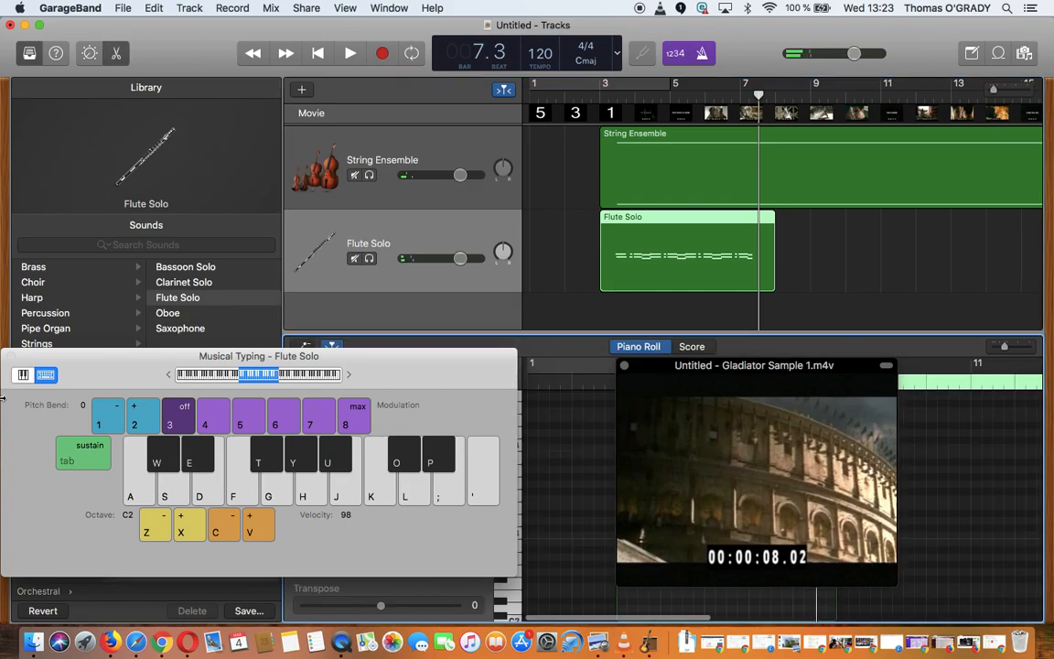
pyautogui.press('super+k')
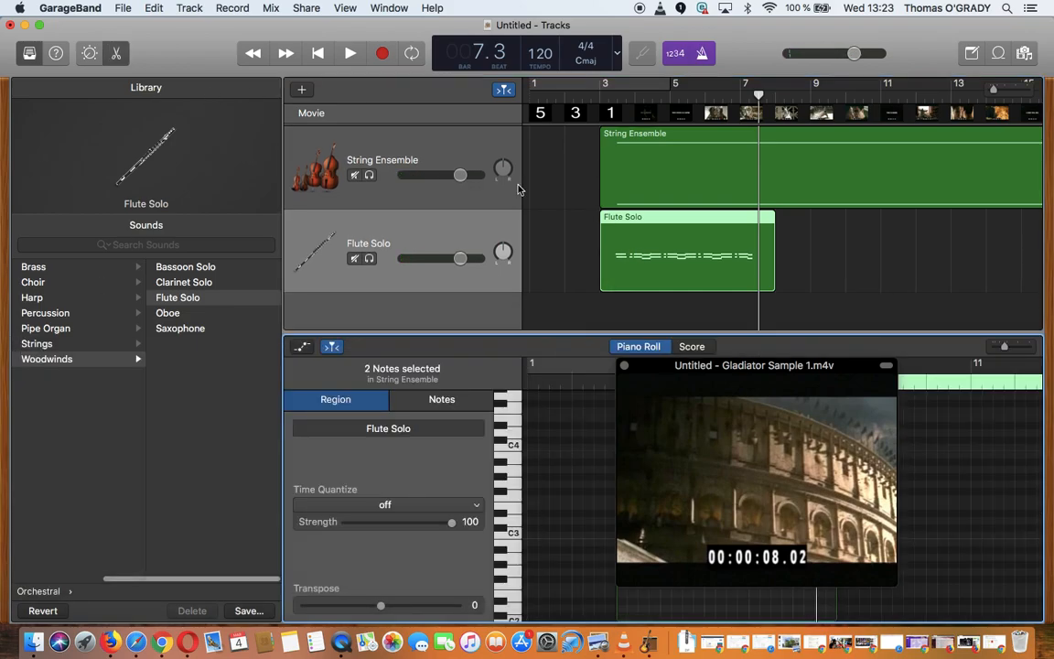
pyautogui.click(623, 365)
pyautogui.click(29, 53)
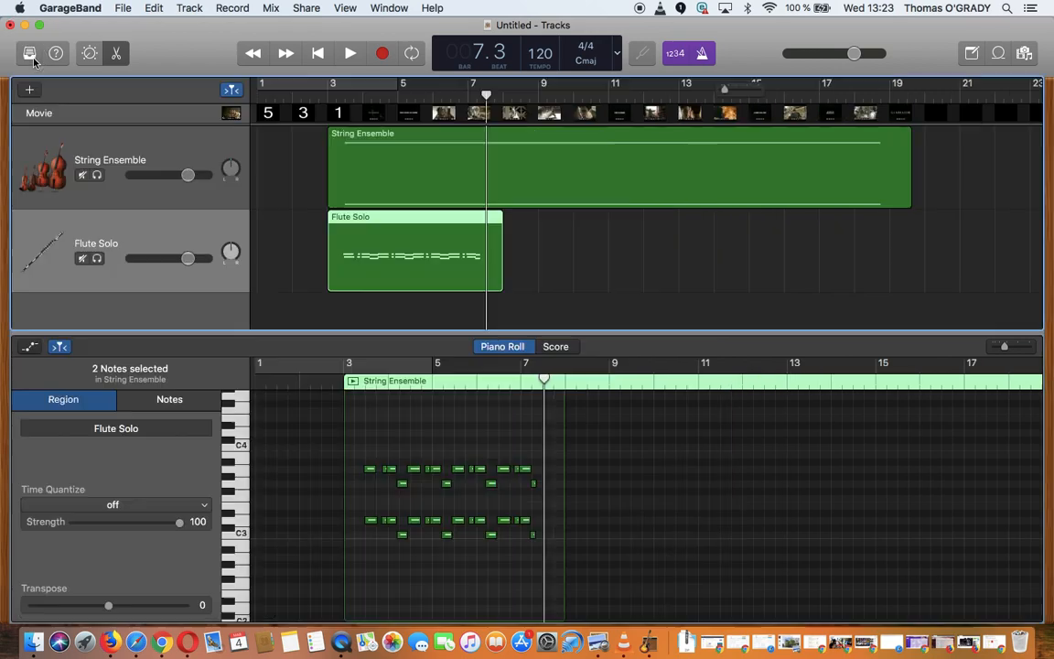
# Select all notes in the Flute Solo region and quantize them to 1/16 Note.
pyautogui.scroll(5, 494, 577)
pyautogui.hscroll(-2, 497, 580)
pyautogui.click(497, 580)
pyautogui.press('super+a')
pyautogui.hscroll(-2, 347, 543)
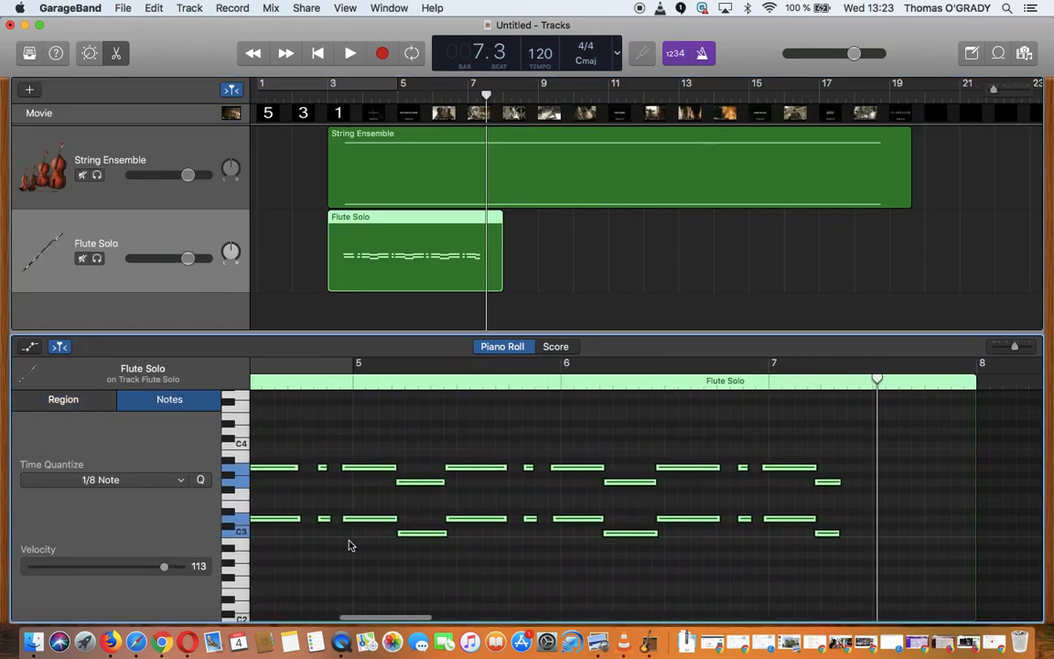
pyautogui.click(141, 482)
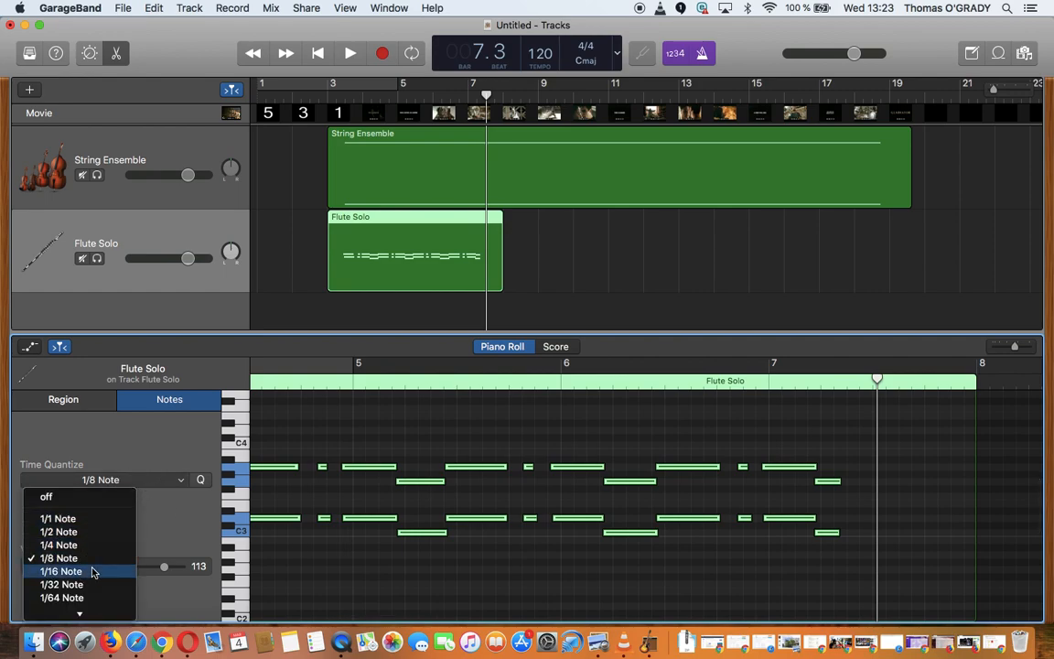
pyautogui.click(92, 571)
pyautogui.hscroll(-3, 436, 562)
pyautogui.hscroll(-3, 436, 565)
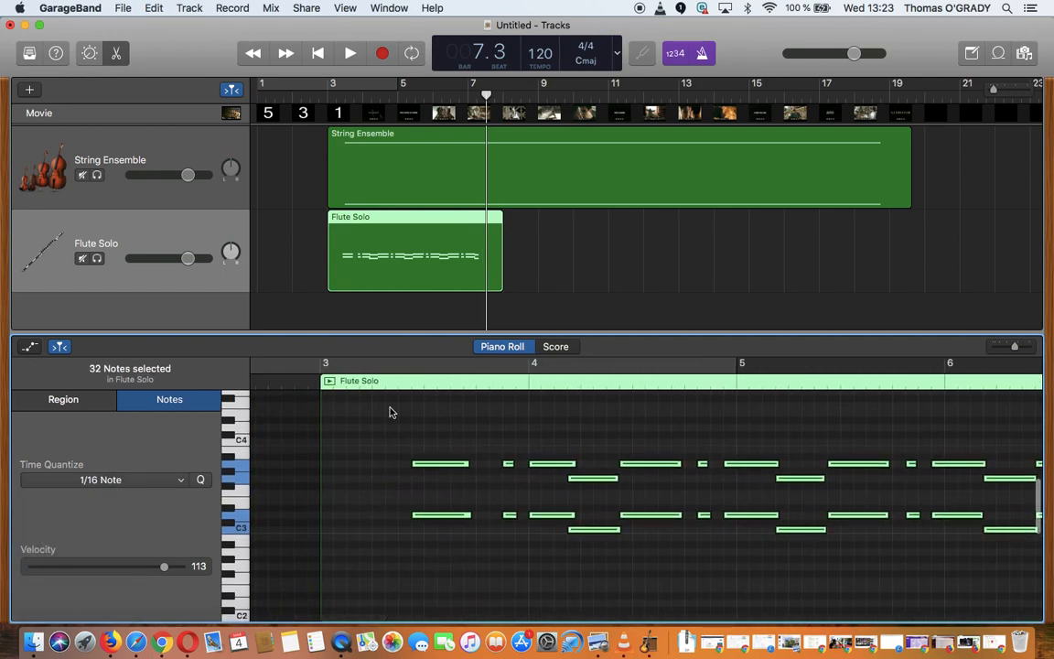
# Play back the quantized flute part from the start of its region.
pyautogui.click(410, 382)
pyautogui.press('space')
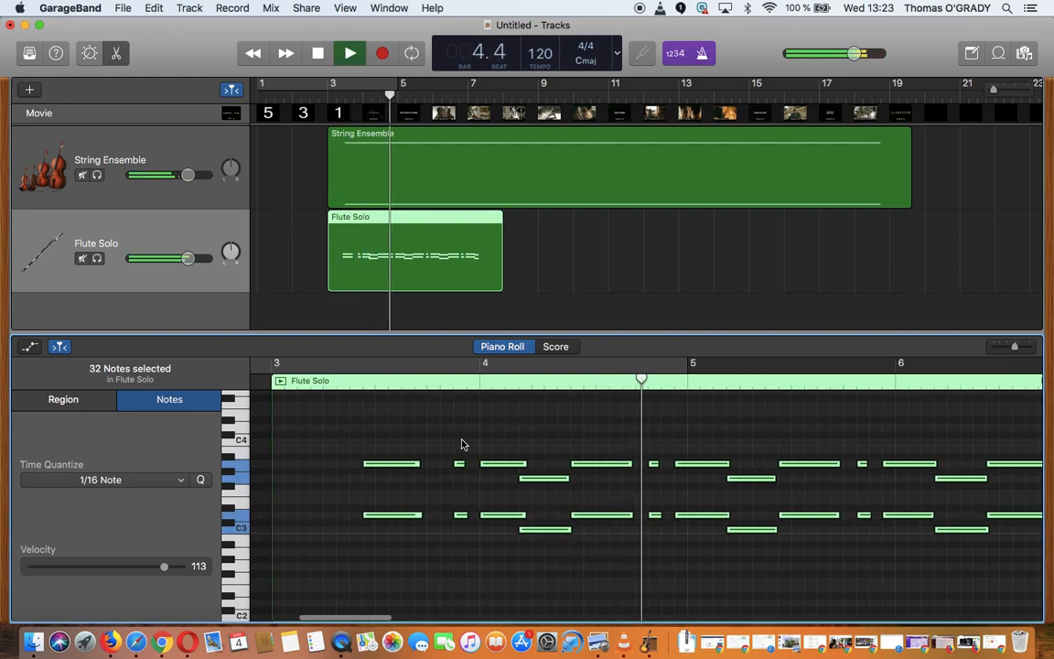
pyautogui.press('space')
pyautogui.click(536, 572)
# Trim the Flute Solo region to end at bar 5 beat 4 and start just before its first notes.
pyautogui.moveTo(496, 278); pyautogui.dragTo(419, 272)
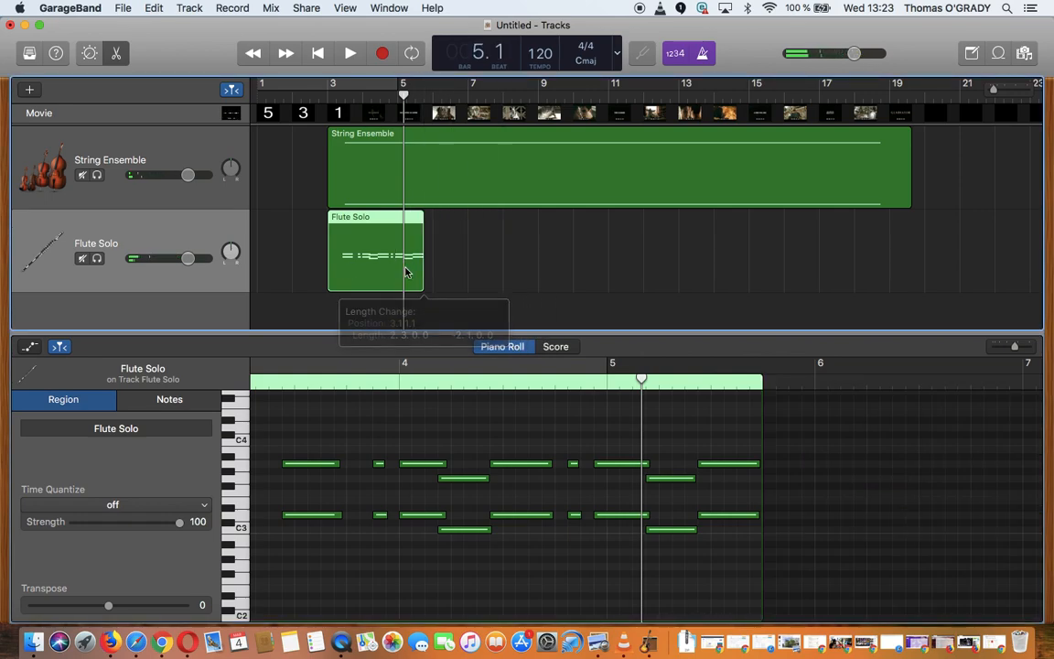
pyautogui.moveTo(330, 275); pyautogui.dragTo(346, 277)
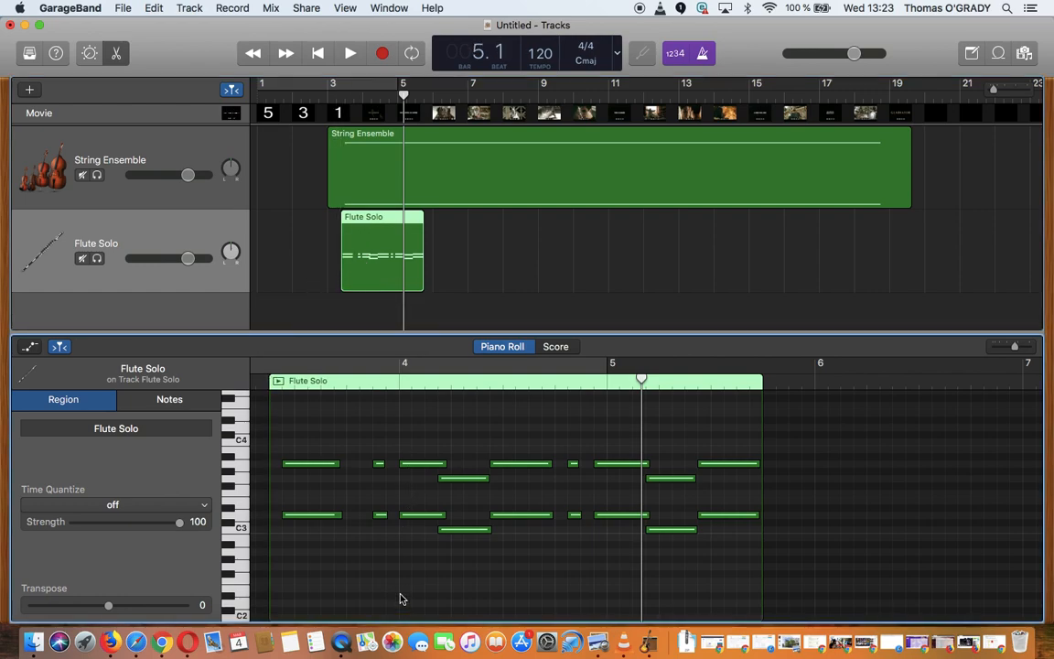
pyautogui.hscroll(-2, 330, 491)
pyautogui.scroll(-1, 330, 492)
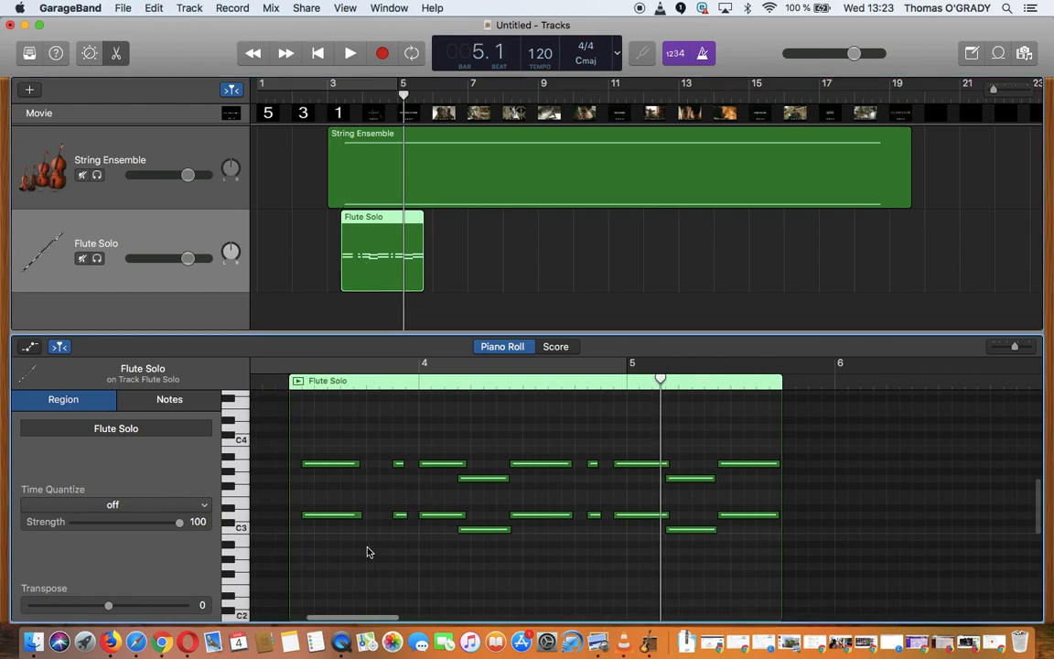
# Move the first pair of flute notes to bar 3 beat 3, where the string drone begins, and trim the region's start to match.
pyautogui.click(330, 88)
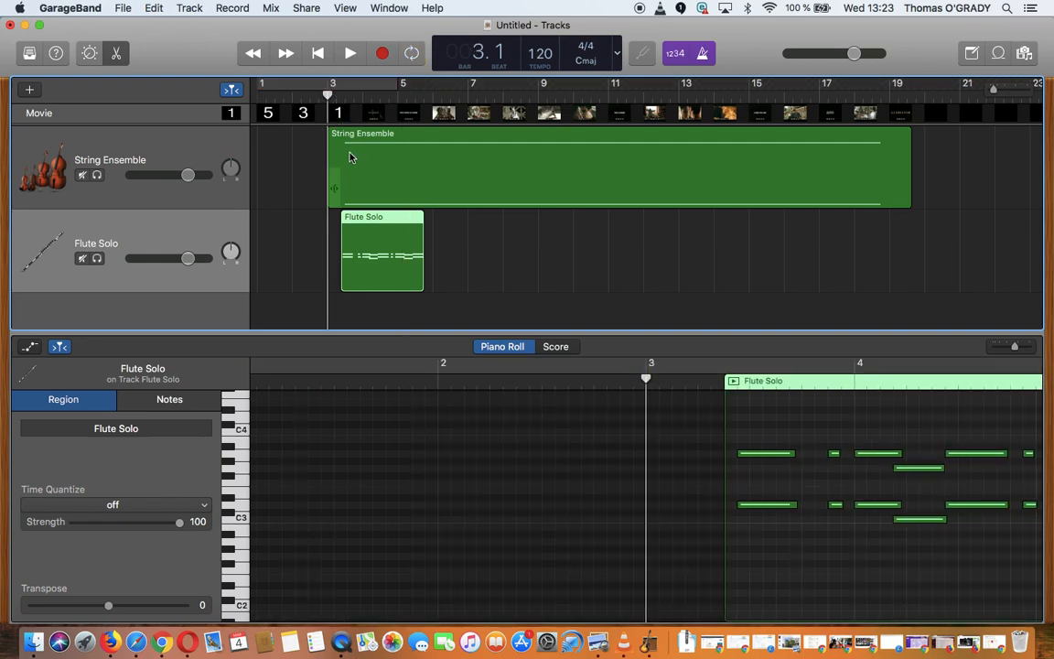
pyautogui.click(349, 156)
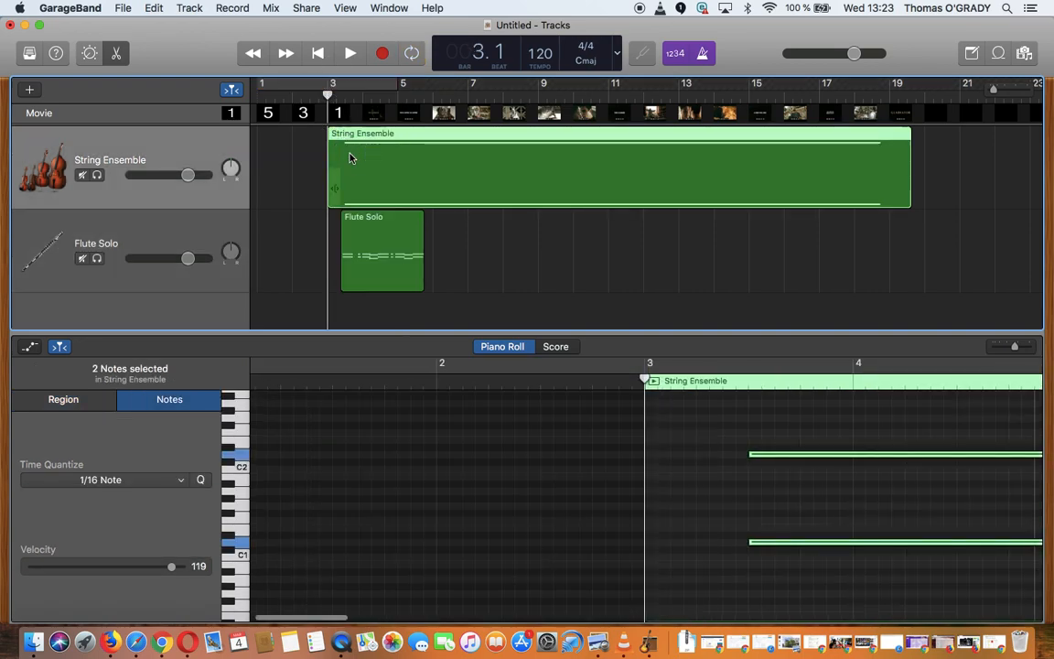
pyautogui.click(748, 382)
pyautogui.click(371, 265)
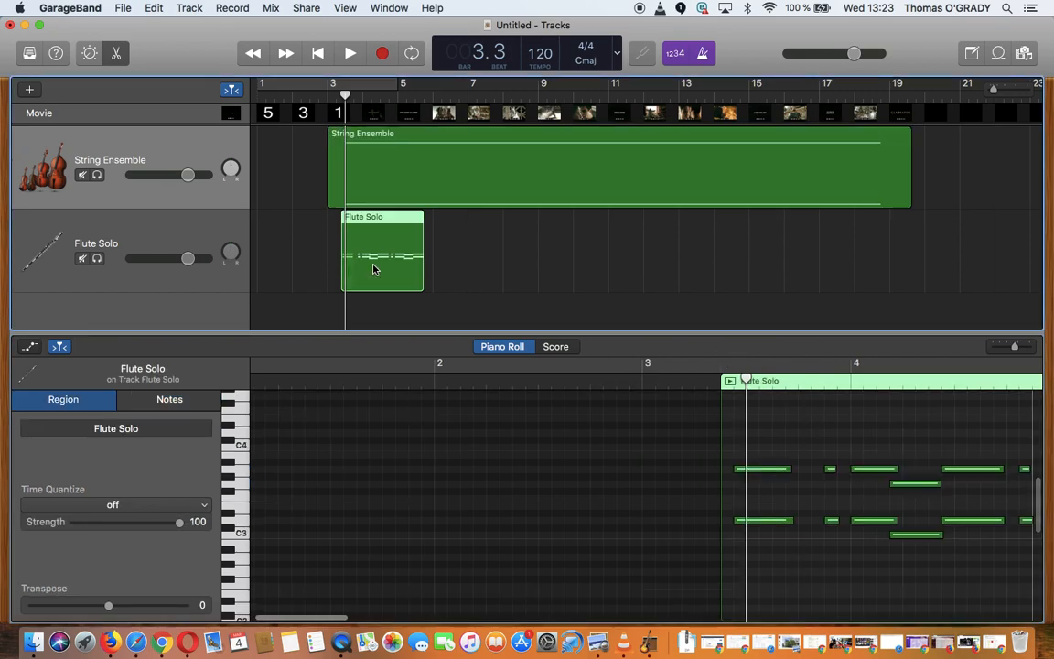
pyautogui.moveTo(765, 558); pyautogui.dragTo(777, 471)
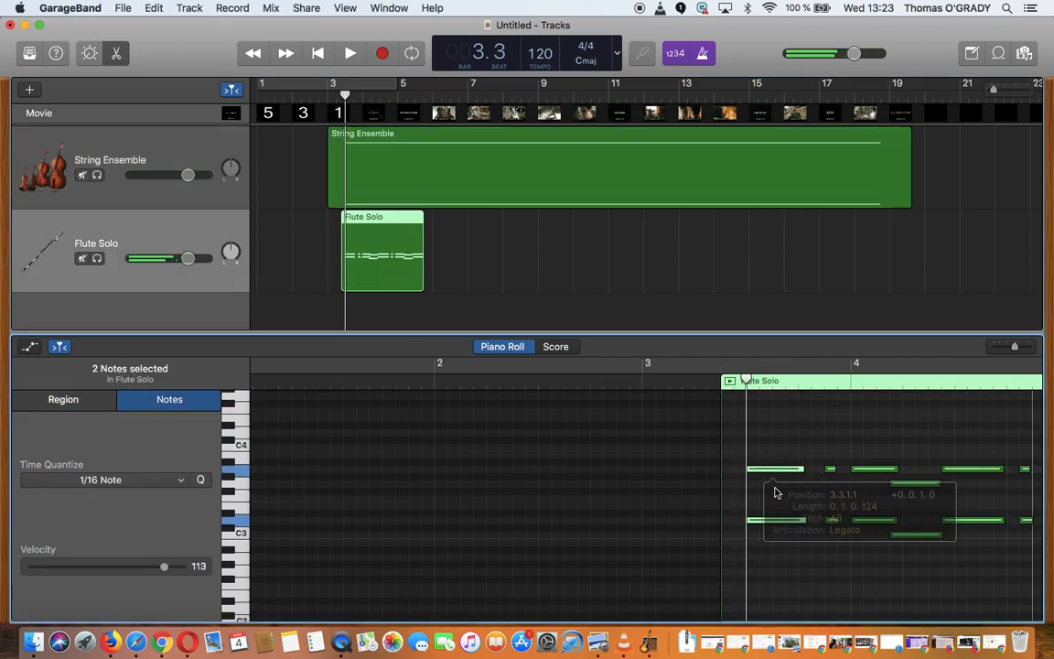
pyautogui.click(788, 581)
pyautogui.hscroll(3, 749, 497)
pyautogui.hscroll(3, 748, 497)
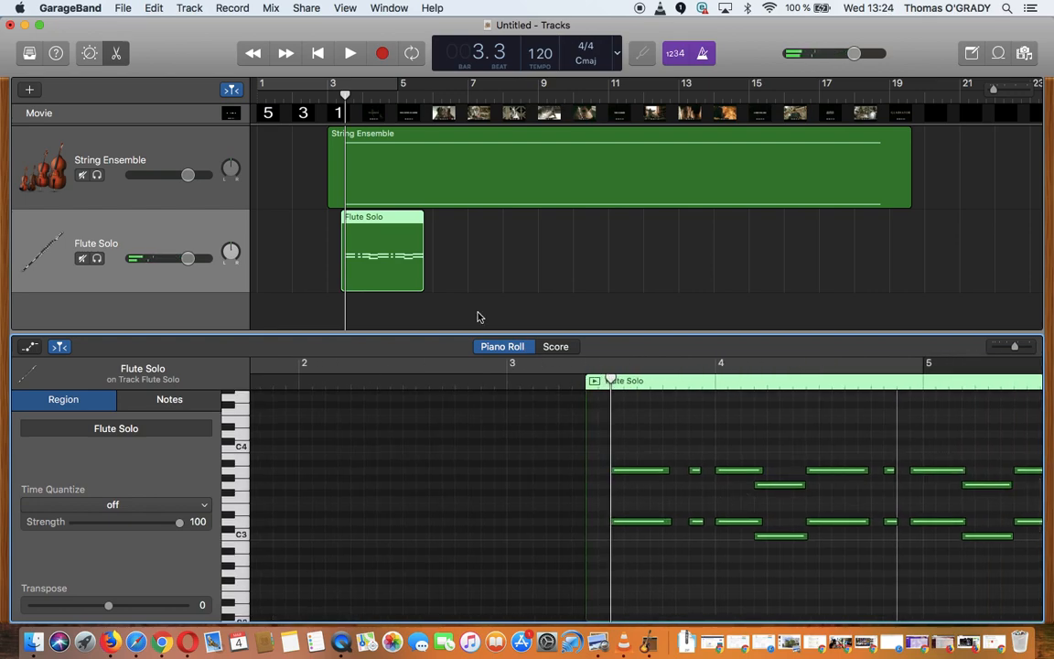
pyautogui.scroll(3, 358, 303)
pyautogui.moveTo(342, 280); pyautogui.dragTo(347, 279)
# Set a cycle range from bar 3 beat 3 to bar 4 beat 3 around the flute motif, adjusting its end through repeated playback.
pyautogui.moveTo(611, 375); pyautogui.dragTo(911, 379)
pyautogui.press('space')
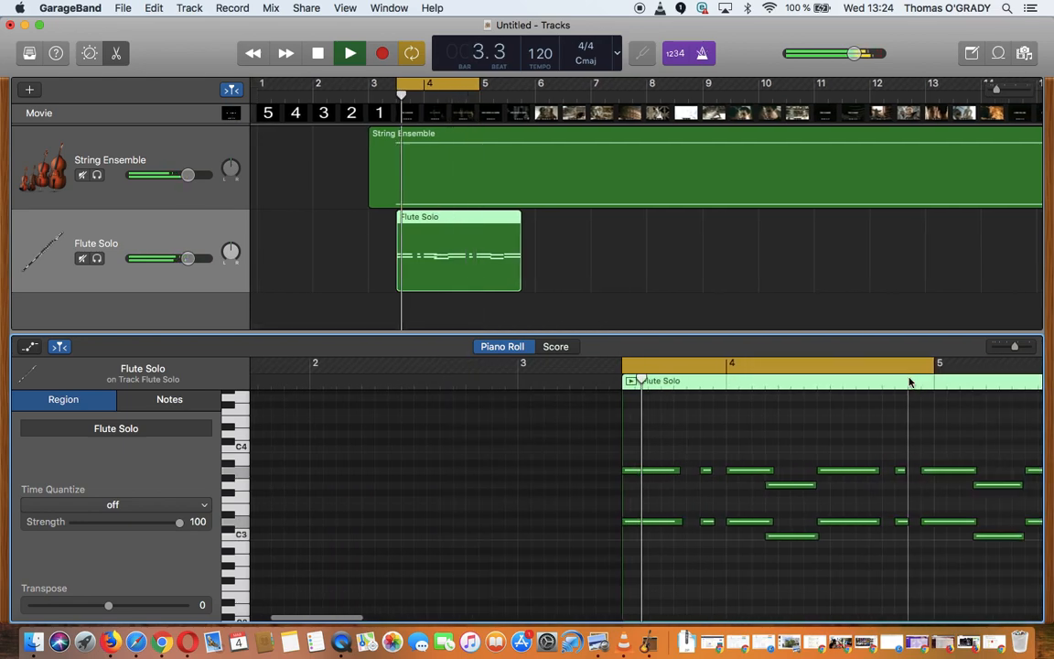
pyautogui.press('space')
pyautogui.moveTo(914, 364); pyautogui.dragTo(796, 364)
pyautogui.press('space')
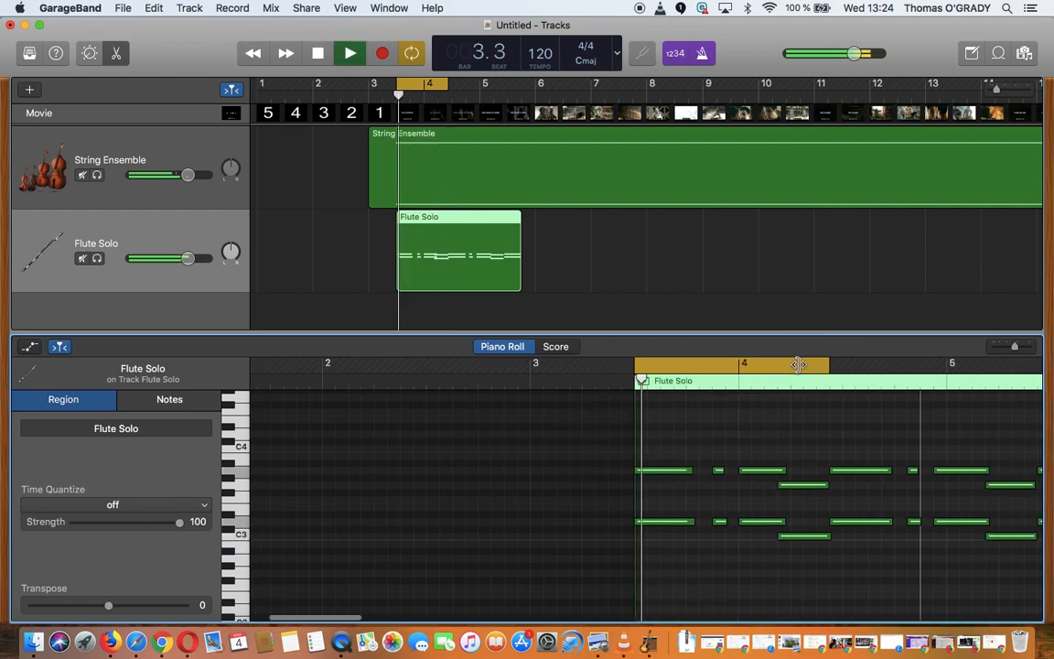
pyautogui.press('space')
pyautogui.moveTo(722, 363); pyautogui.dragTo(735, 360)
pyautogui.press('space')
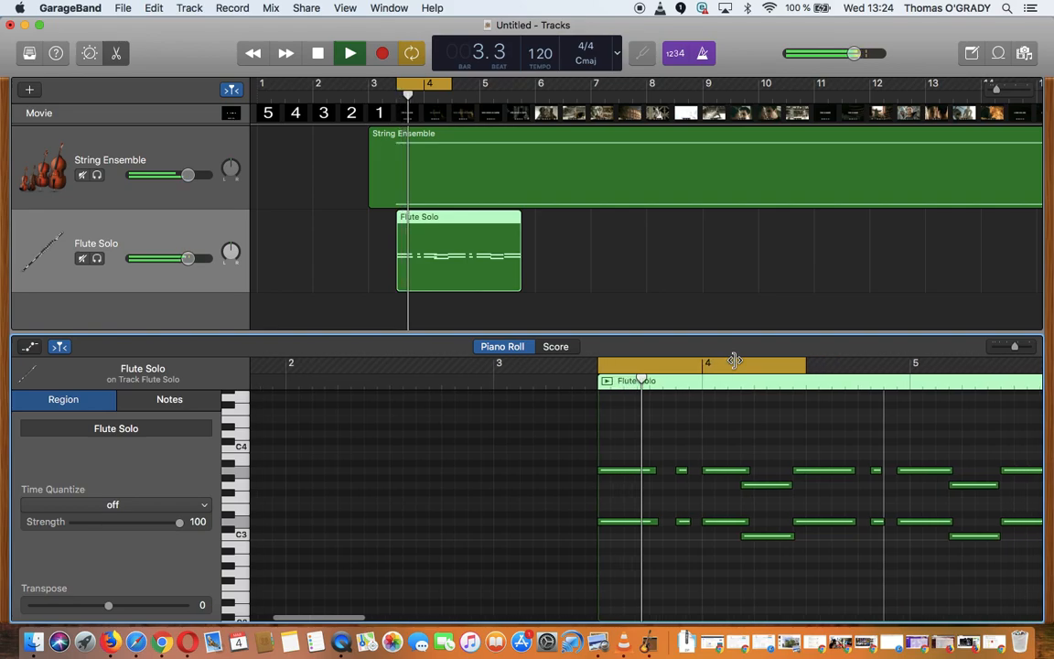
pyautogui.press('space')
# Delete the eight flute notes following the first motif, and solo the Flute Solo track to hear the cycle.
pyautogui.moveTo(815, 577); pyautogui.dragTo(952, 438)
pyautogui.press('Delete')
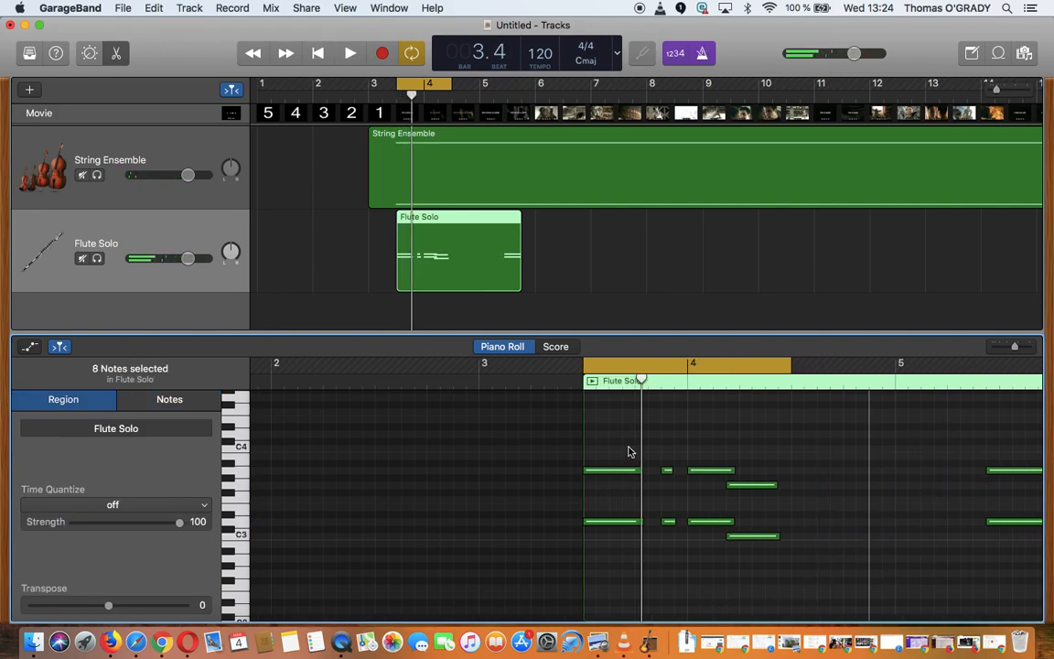
pyautogui.click(97, 259)
pyautogui.press('space')
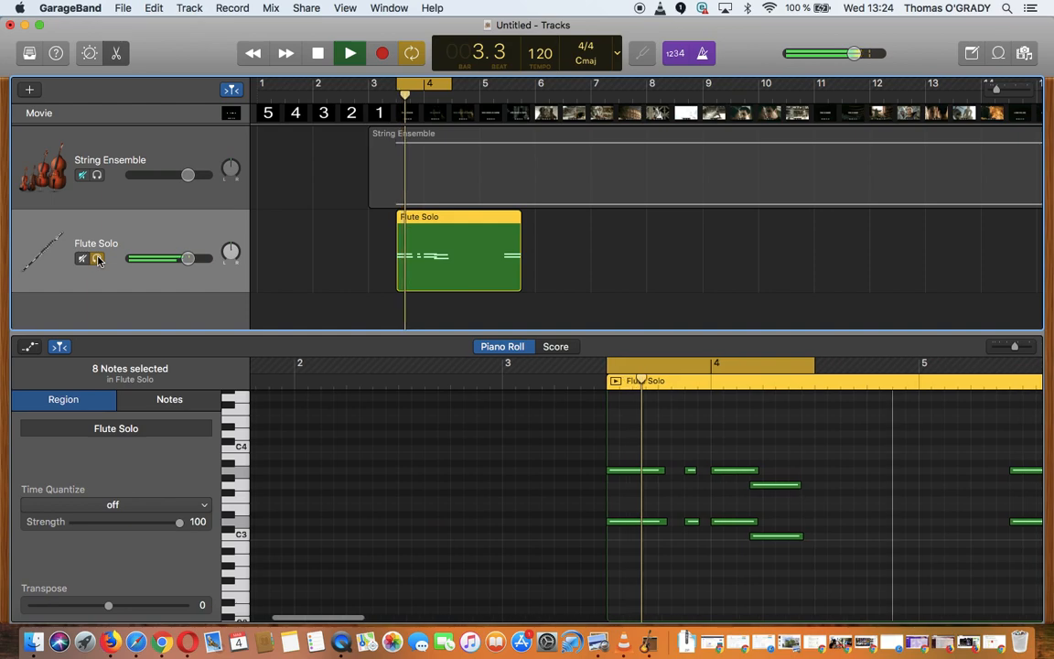
pyautogui.press('space')
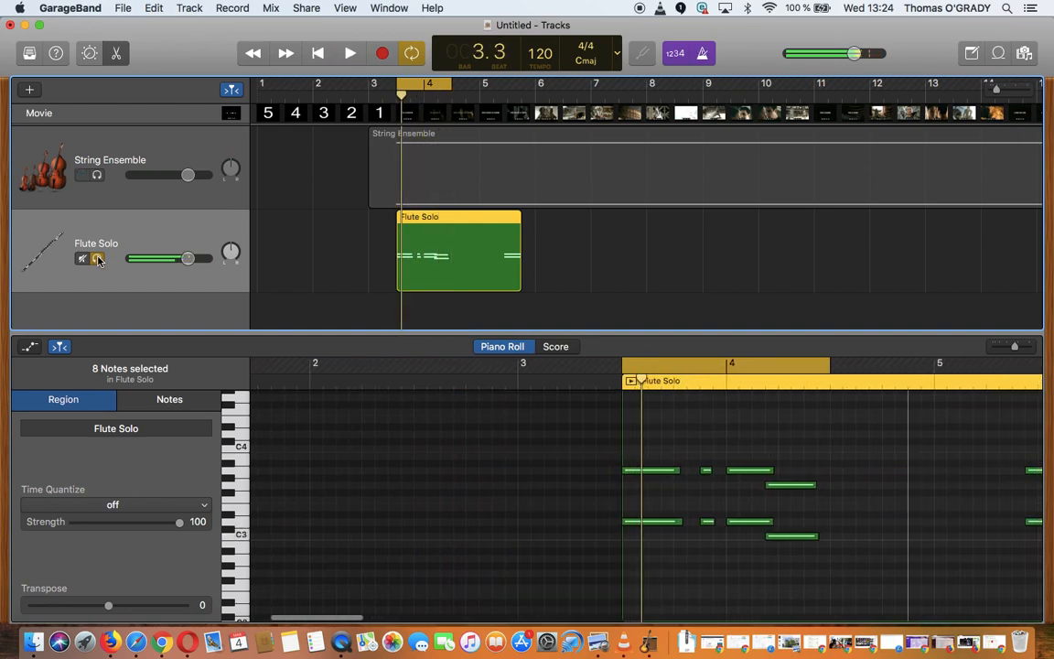
# Shorten the pair of flute notes at bar 4 so they end before the following lower notes, and play the cycle.
pyautogui.click(747, 470)
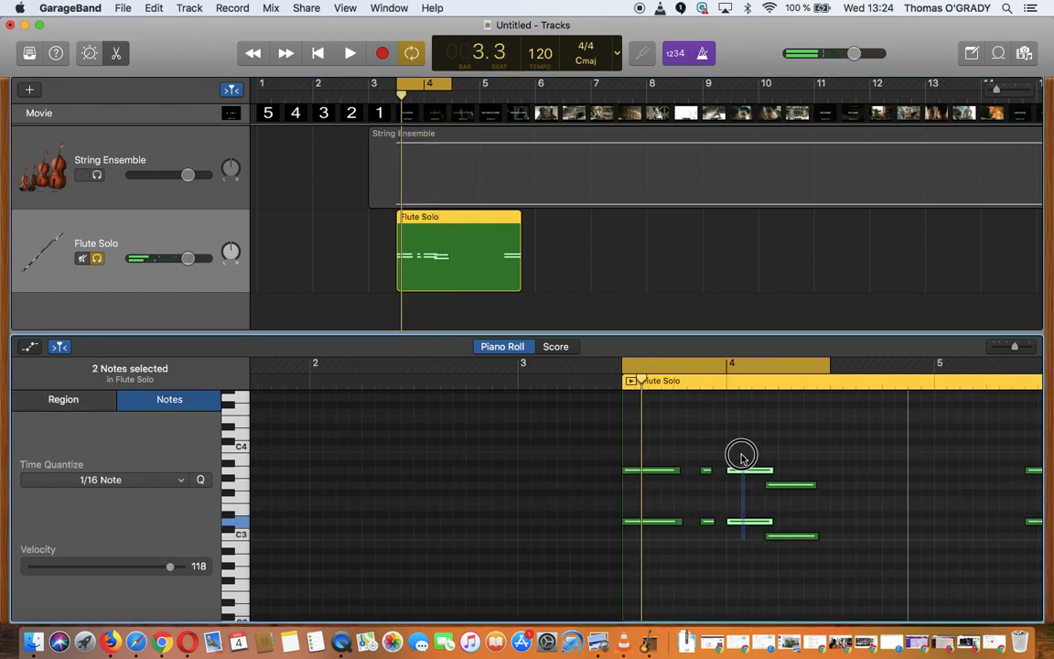
pyautogui.moveTo(772, 470); pyautogui.dragTo(762, 471)
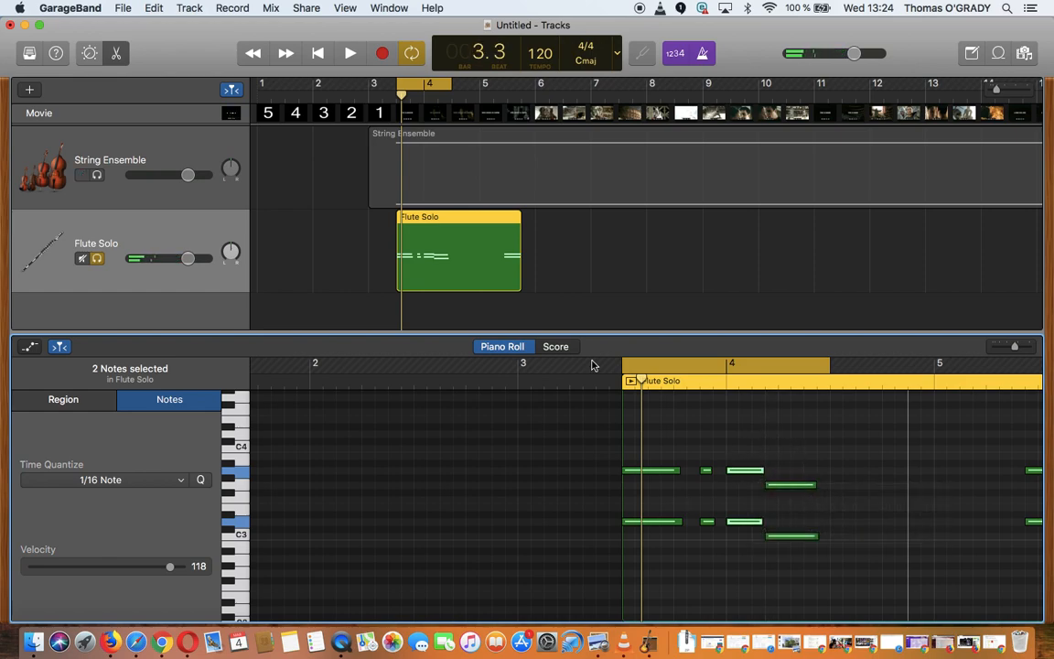
pyautogui.press('space')
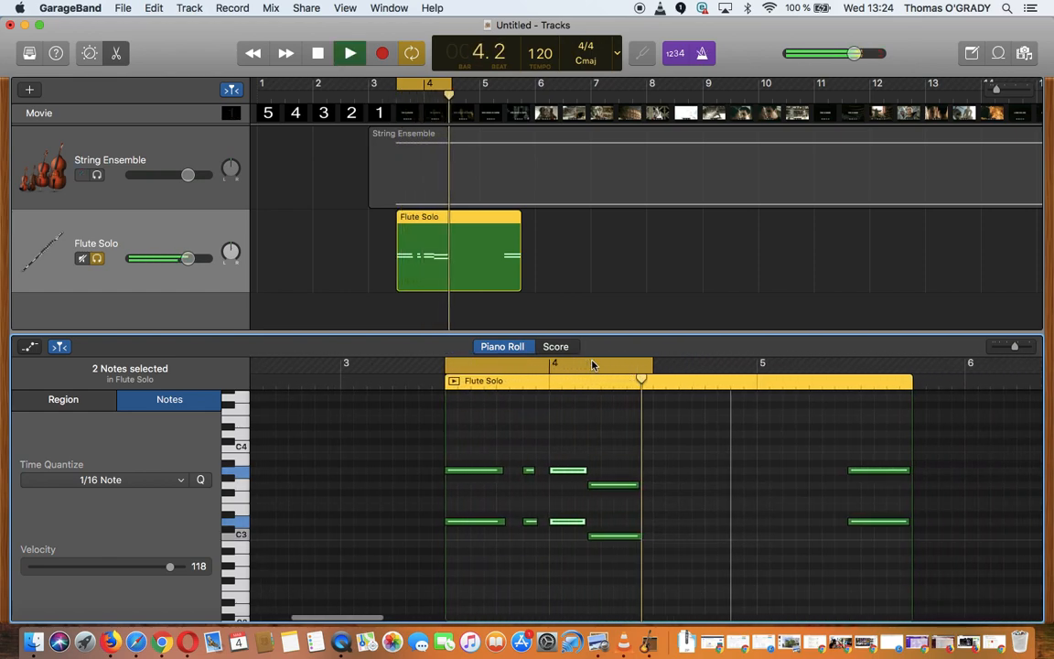
pyautogui.press('space')
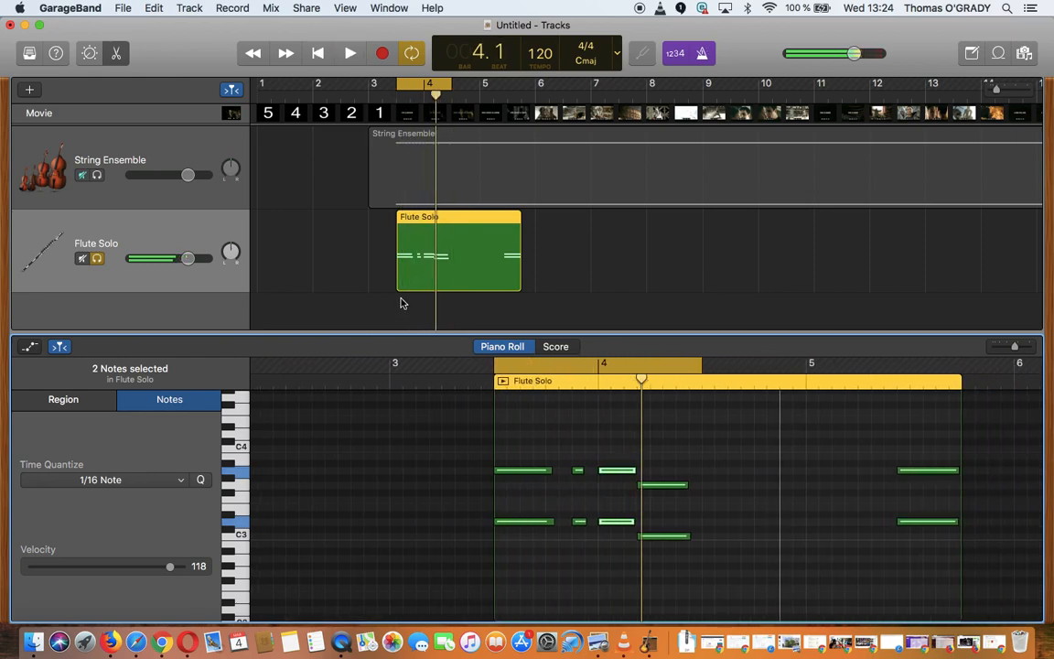
# Trim the Flute Solo region to end at bar 4 beat 3 and loop it to about bar 6 beat 3.
pyautogui.moveTo(520, 278); pyautogui.dragTo(454, 282)
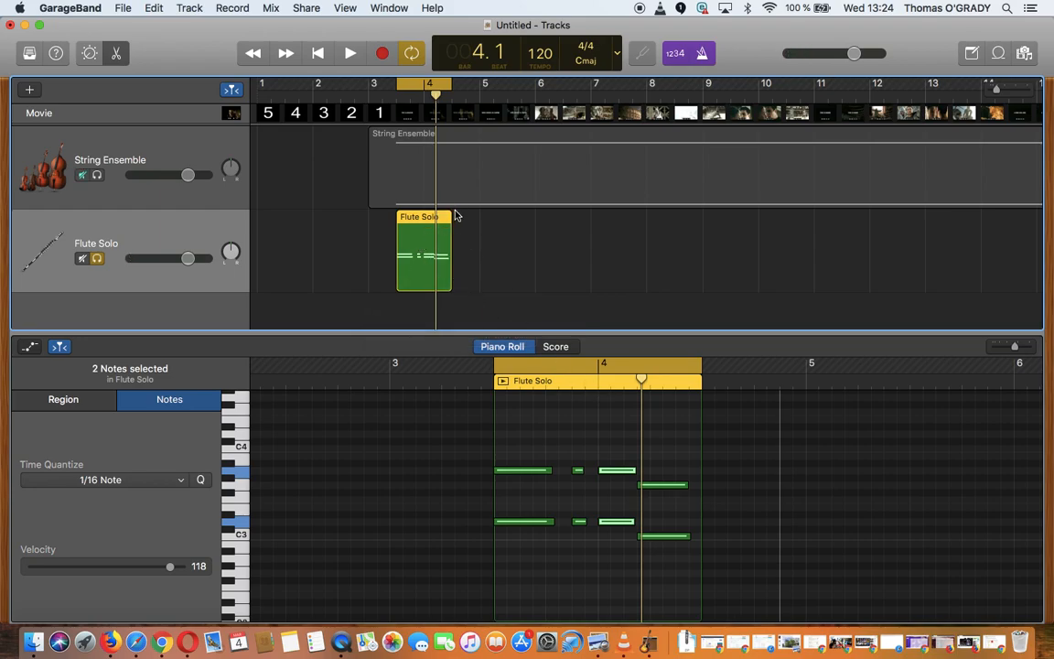
pyautogui.moveTo(448, 218); pyautogui.dragTo(565, 217)
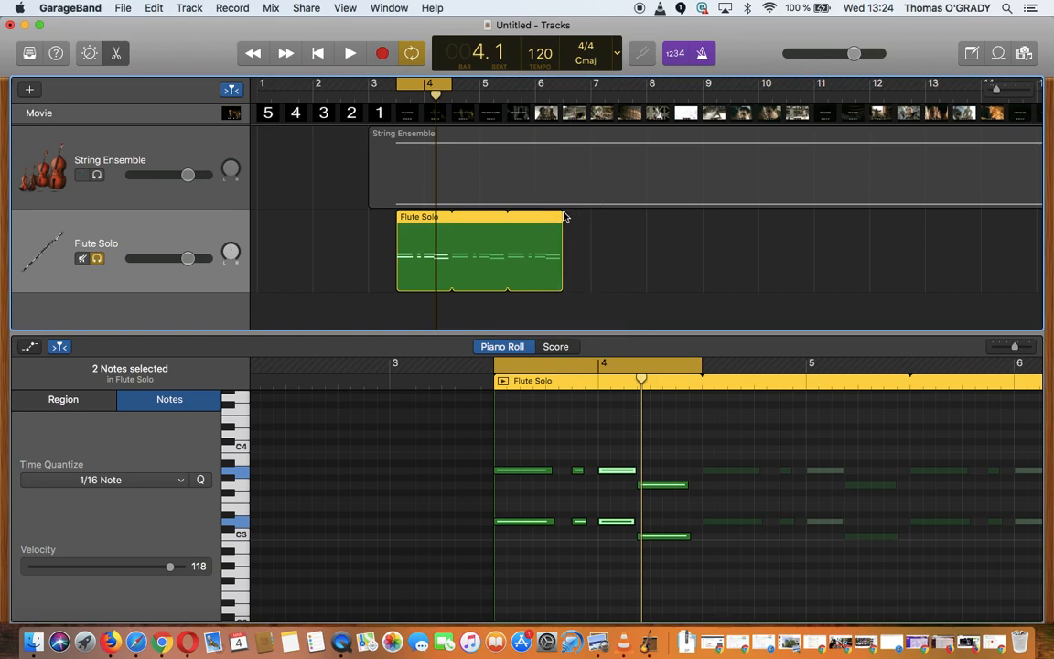
# Turn off the cycle range and the flute's solo, and play both tracks together from bar 3 beat 2.
pyautogui.click(412, 82)
pyautogui.click(382, 101)
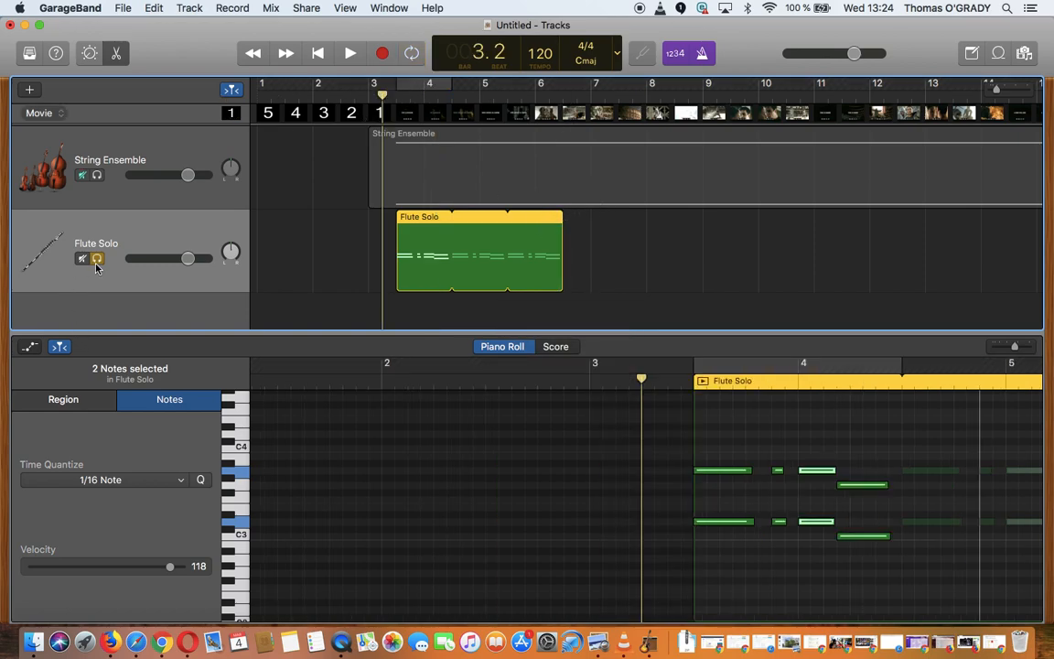
pyautogui.click(96, 260)
pyautogui.press('space')
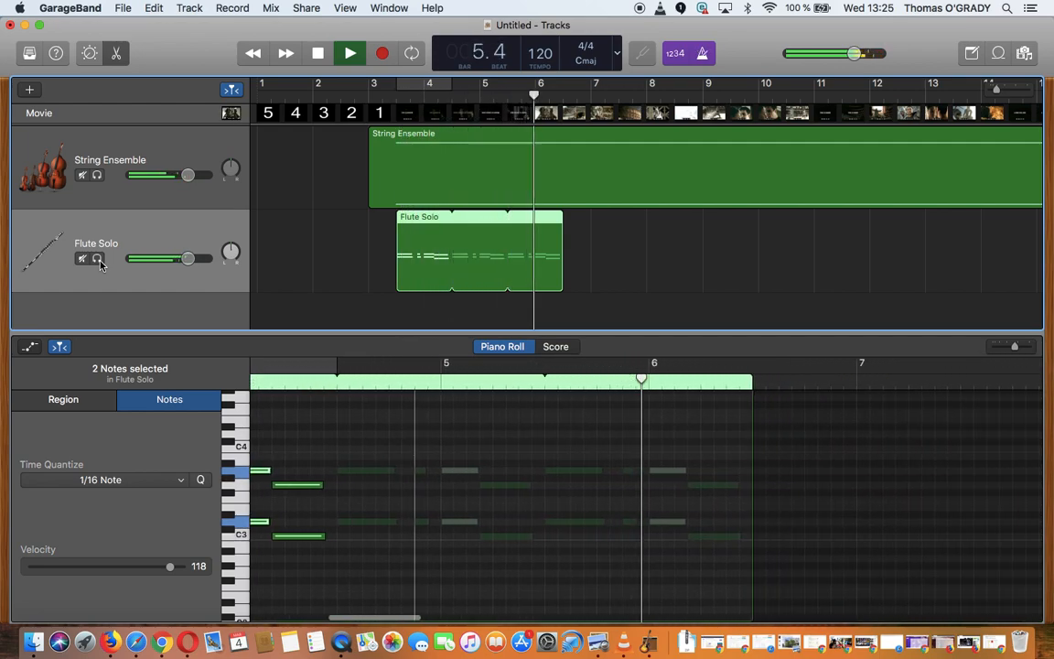
pyautogui.press('space')
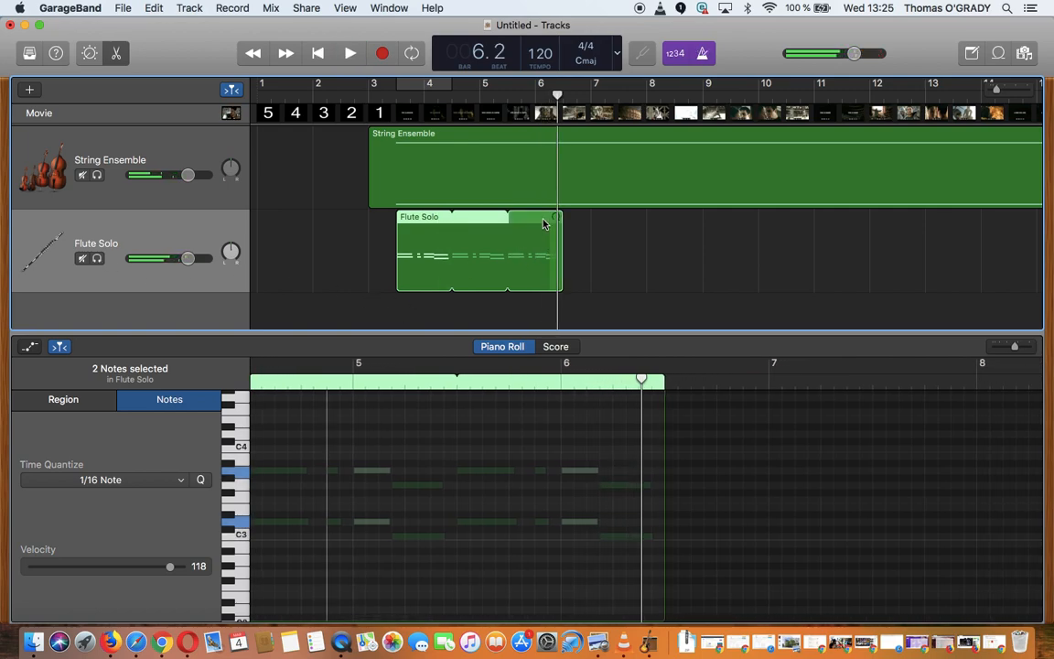
# Extend the looped Flute Solo region past bar 15 along the String Ensemble drone.
pyautogui.moveTo(564, 224); pyautogui.dragTo(934, 224)
pyautogui.hscroll(5, 926, 228)
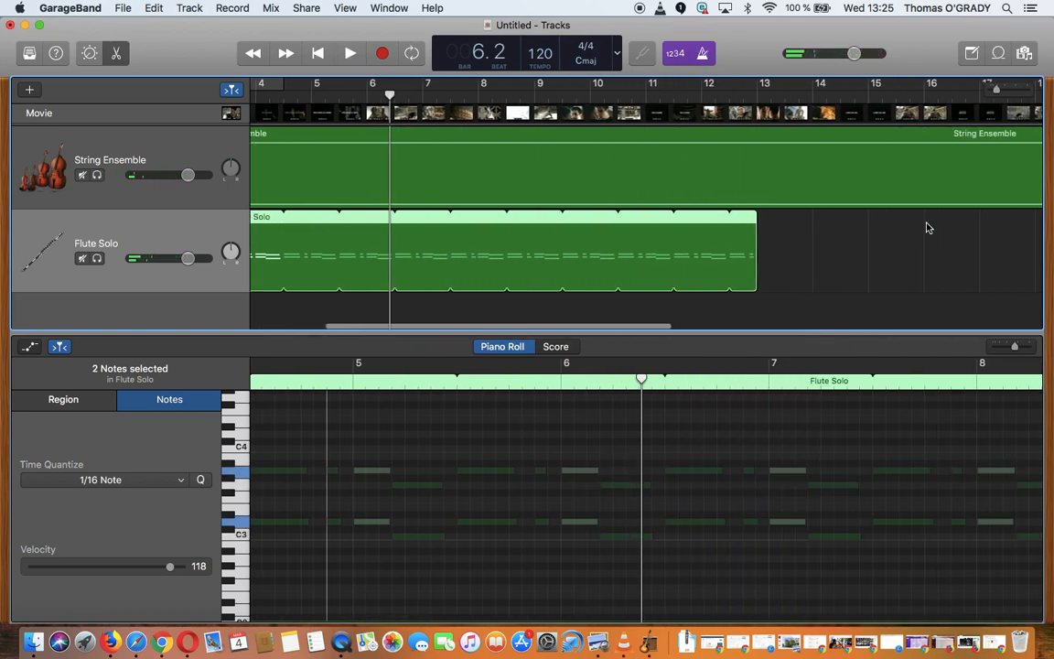
pyautogui.moveTo(668, 219); pyautogui.dragTo(975, 170)
pyautogui.hscroll(-8, 676, 296)
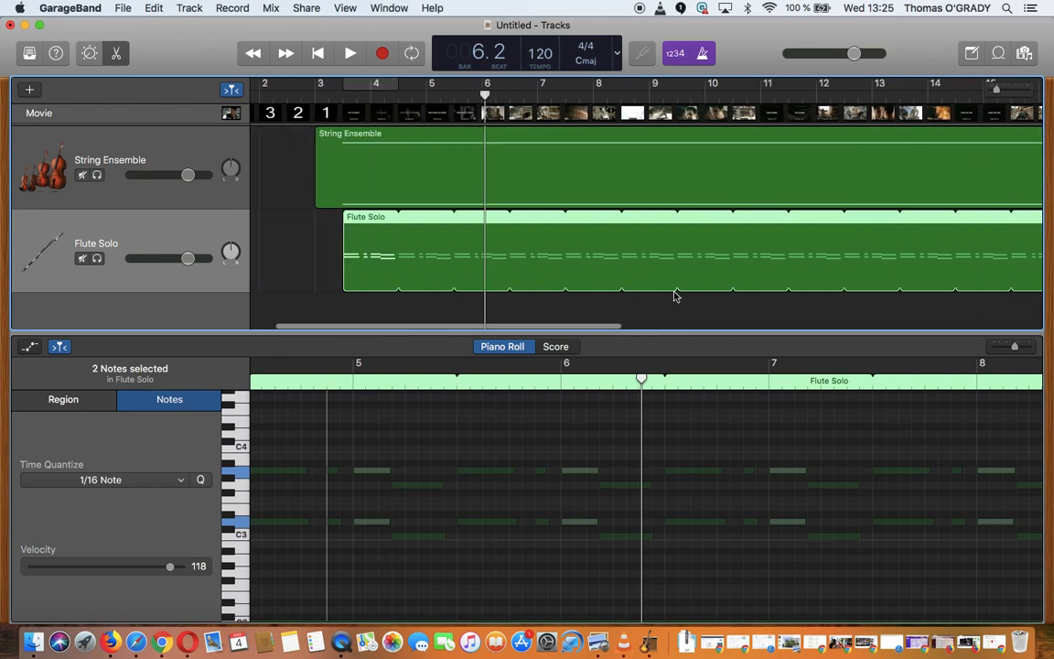
# Lower the Flute Solo track's volume to -3.6 dB and close the Piano Roll editor.
pyautogui.moveTo(182, 258); pyautogui.dragTo(172, 259)
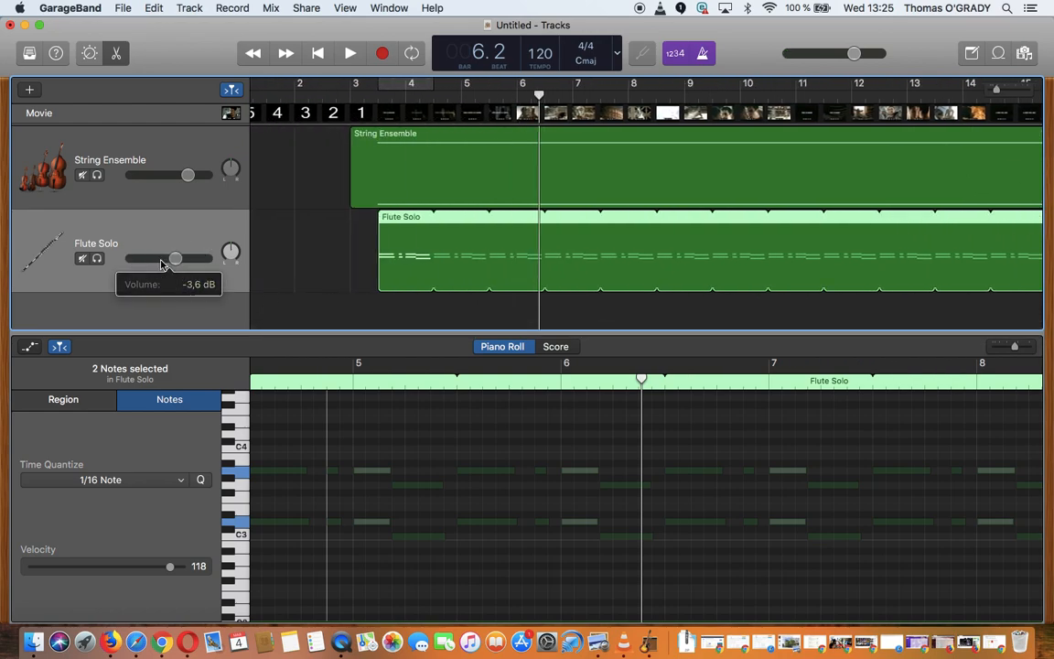
pyautogui.click(116, 55)
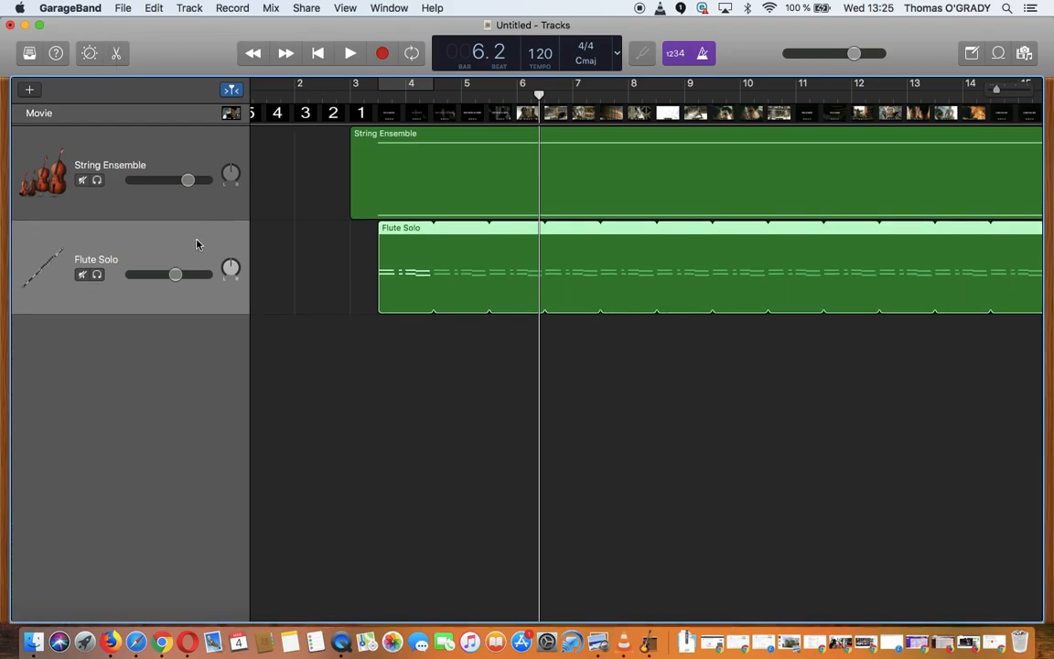
# Switch to the "Gladiator - Action Movie Trailer" document in Chrome to review the composition requirements.
pyautogui.hotkey('ctrl', 'Up')
pyautogui.click(217, 450)
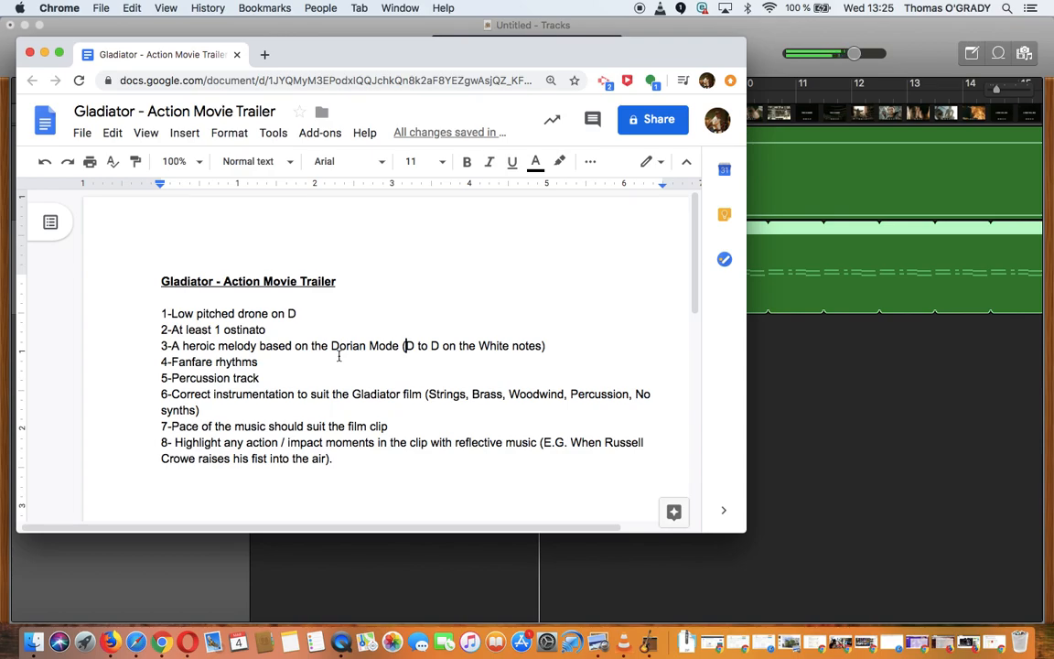
# Switch back to GarageBand, add a new software instrument track and hide its Smart Controls.
pyautogui.click(823, 423)
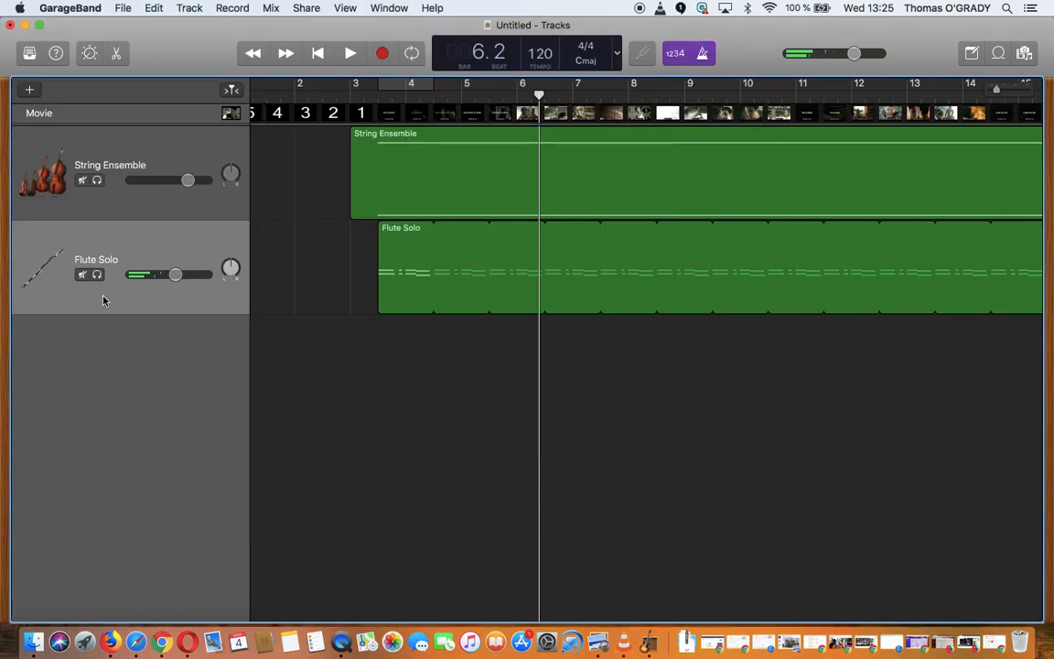
pyautogui.click(29, 91)
pyautogui.click(798, 328)
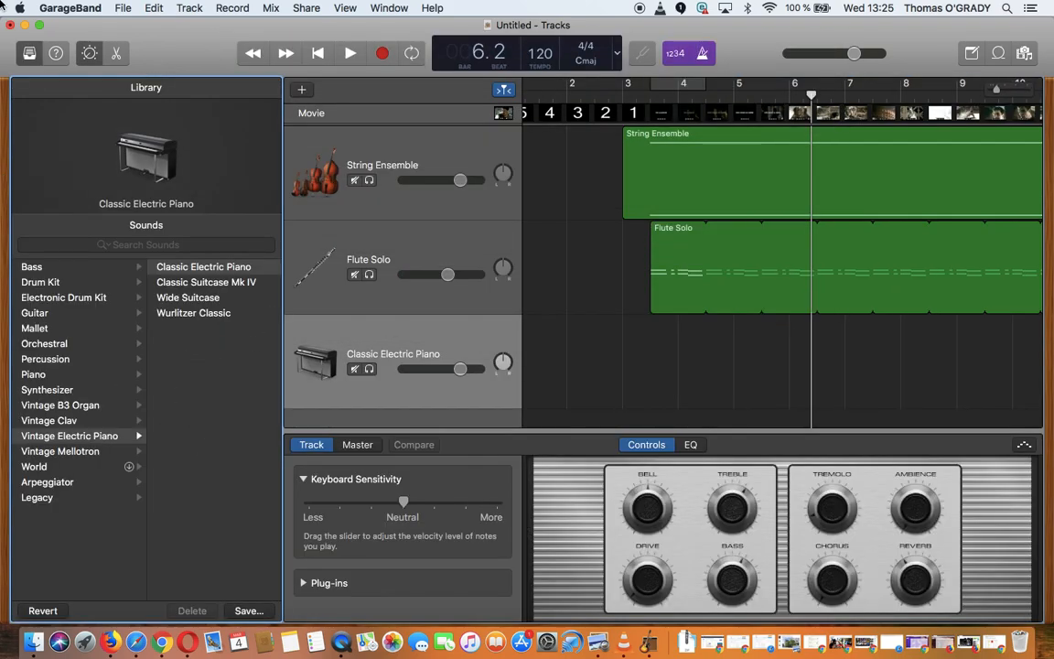
pyautogui.click(90, 53)
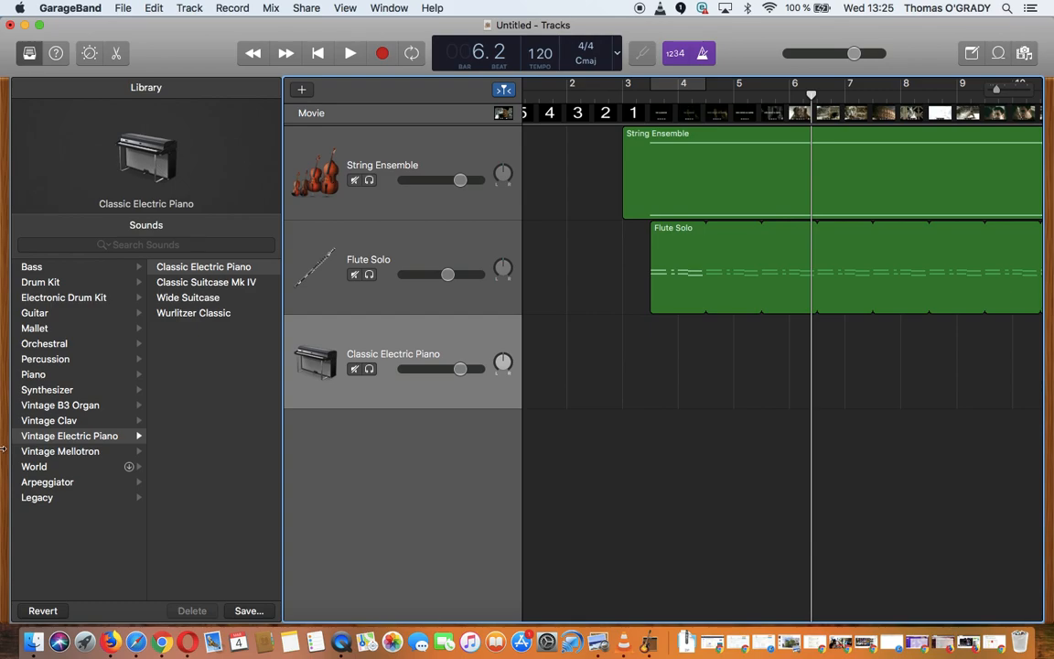
# Assign the French Horn Solo sound from the Orchestral Brass category to the new track.
pyautogui.click(65, 347)
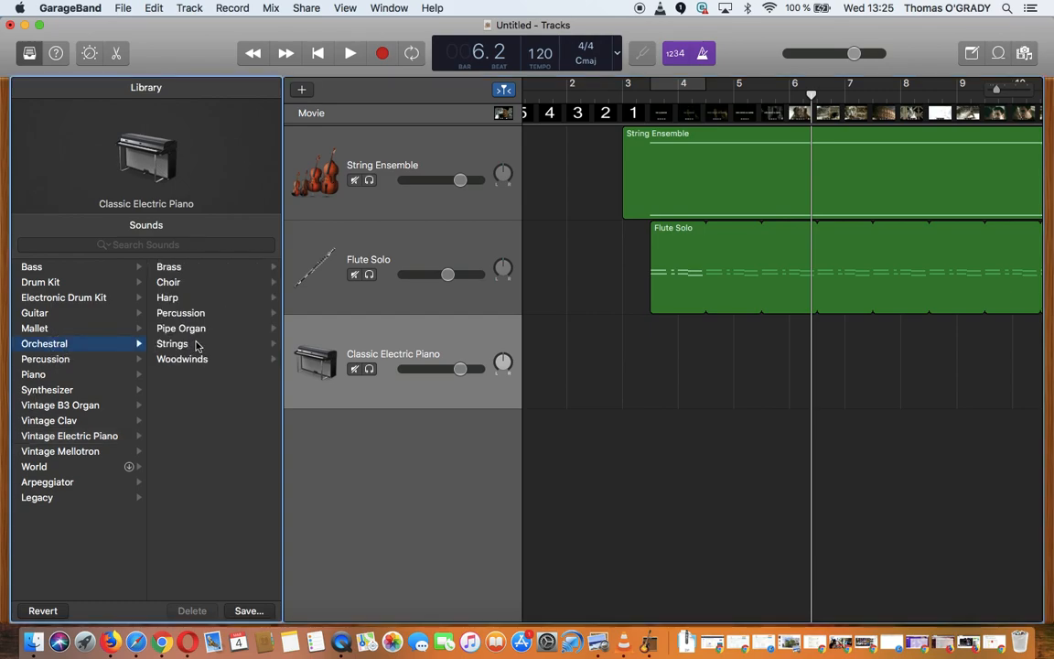
pyautogui.click(198, 271)
pyautogui.click(201, 269)
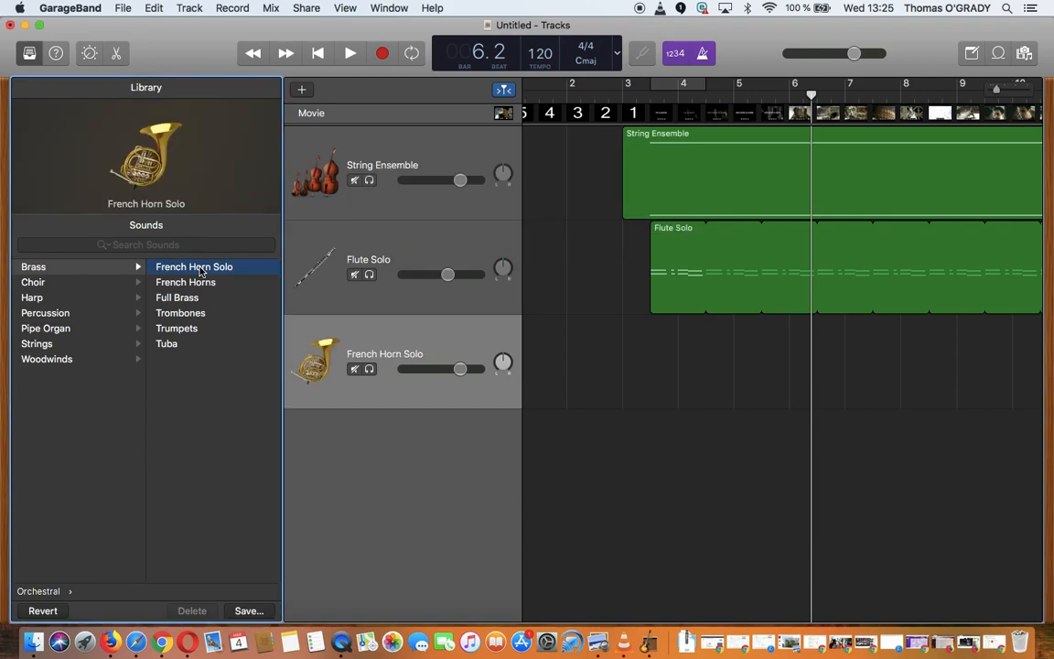
# Open Musical Typing and audition the French Horn Solo sound with the notes E, D, C and E.
pyautogui.press('super+k')
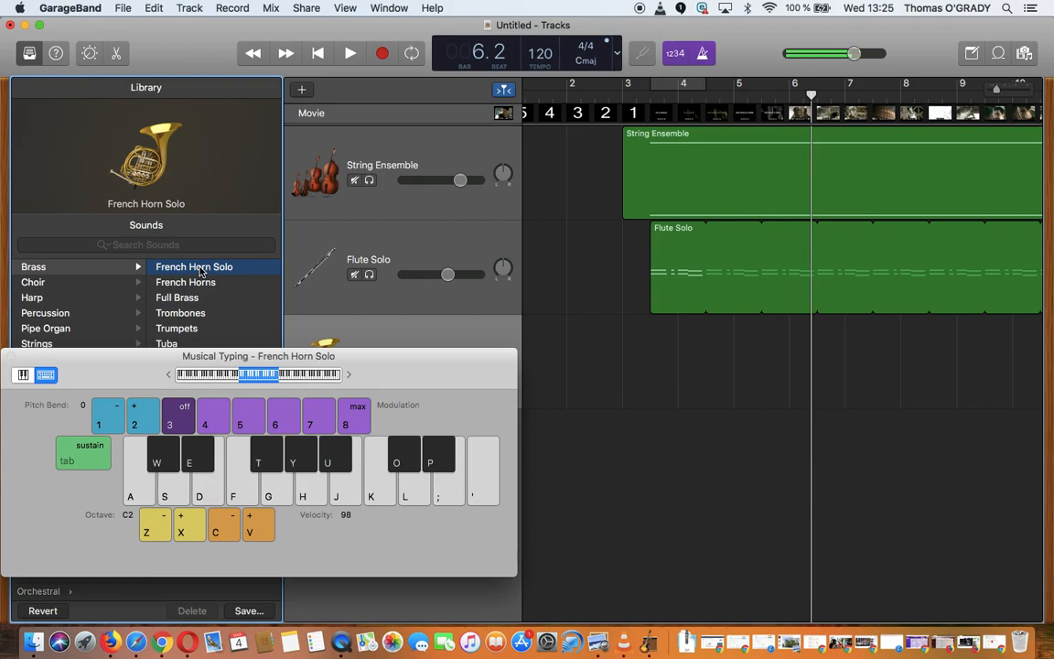
pyautogui.press(';')
pyautogui.press('l')
pyautogui.press('k')
pyautogui.press(';')
# Change the new track's sound to French Horns and audition it with a few notes around C, D and E.
pyautogui.click(191, 282)
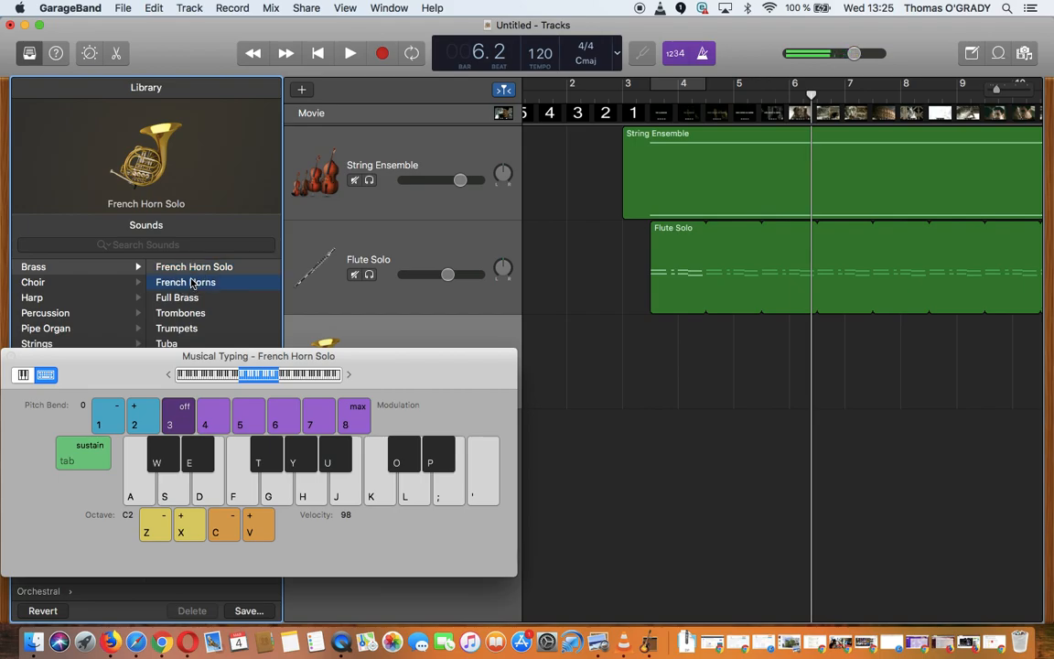
pyautogui.press('k')
pyautogui.press('l')
pyautogui.press(';')
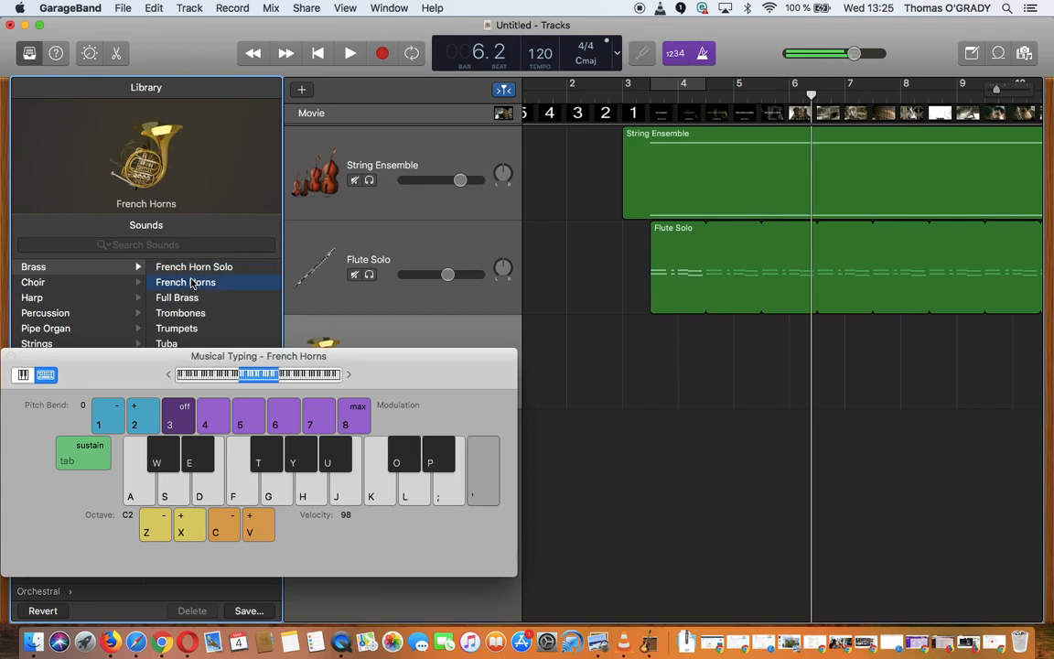
pyautogui.press('l')
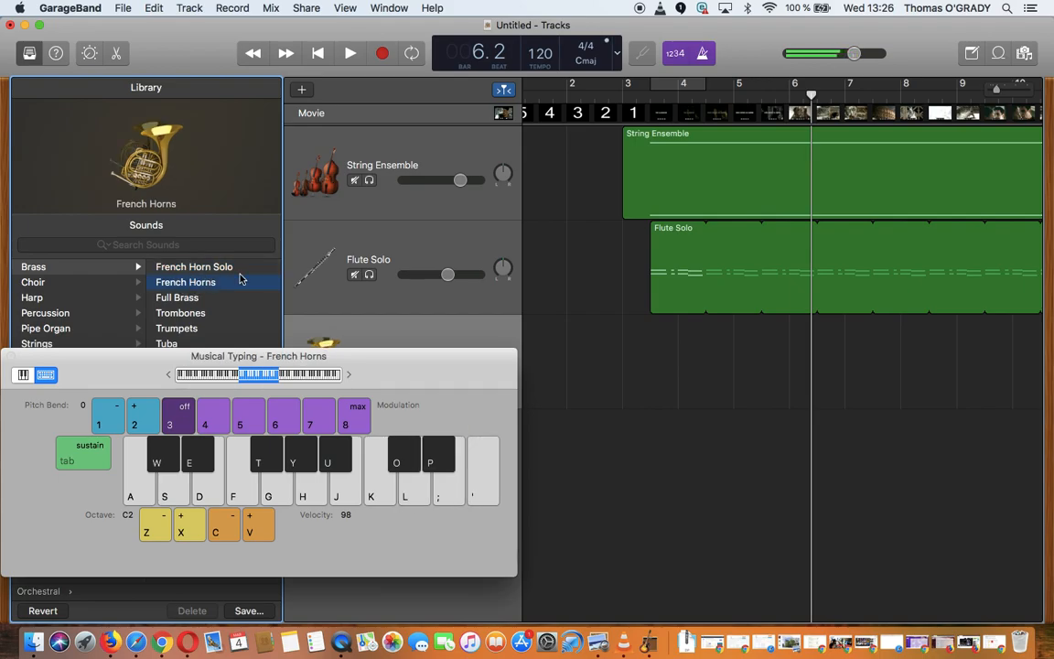
# Hide the sound Library and turn on the cycle range with the playhead at bar 3 beat 3.
pyautogui.moveTo(108, 389); pyautogui.dragTo(383, 395)
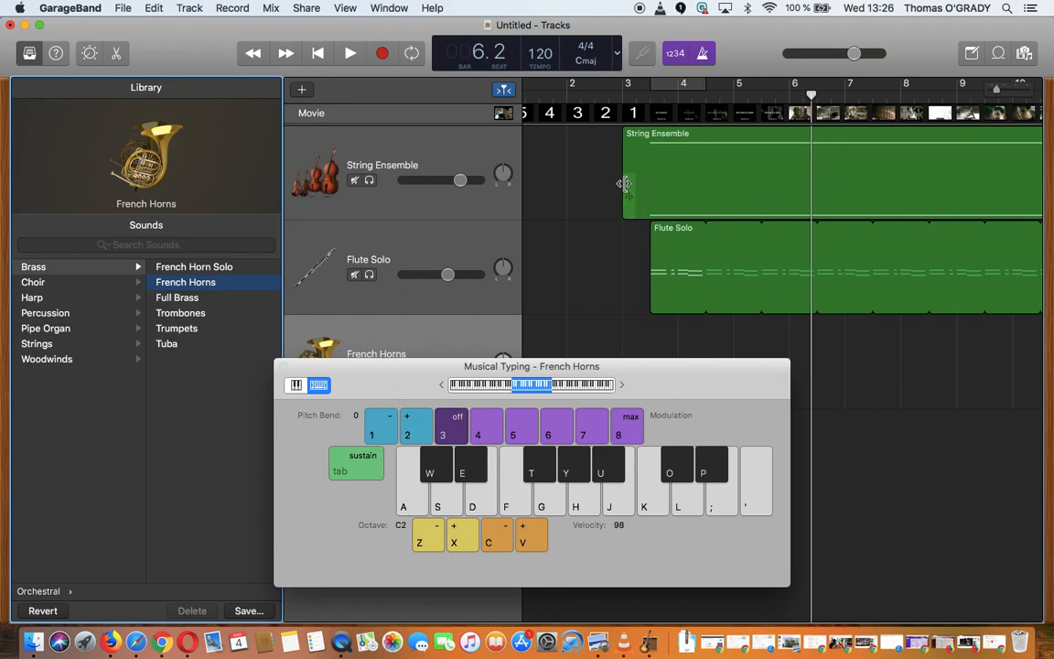
pyautogui.click(29, 55)
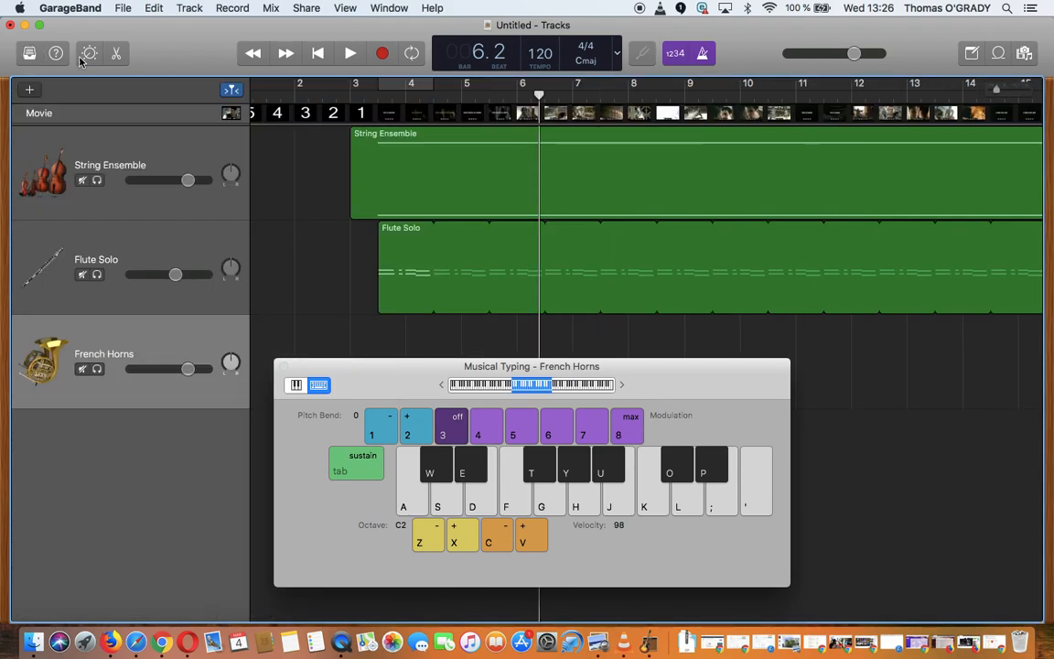
pyautogui.click(378, 88)
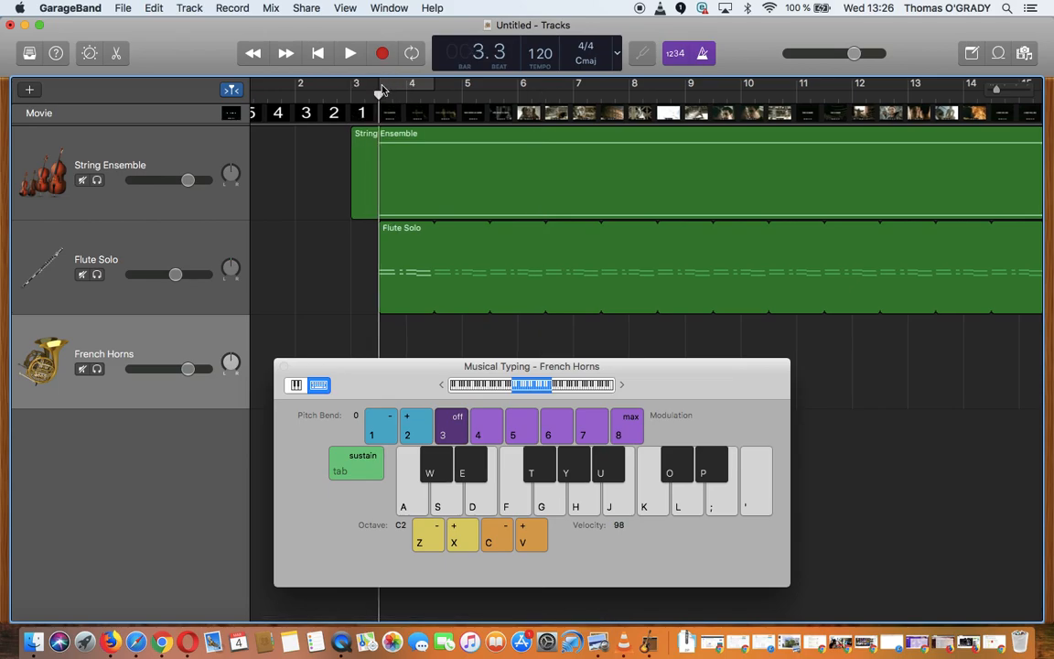
pyautogui.click(383, 84)
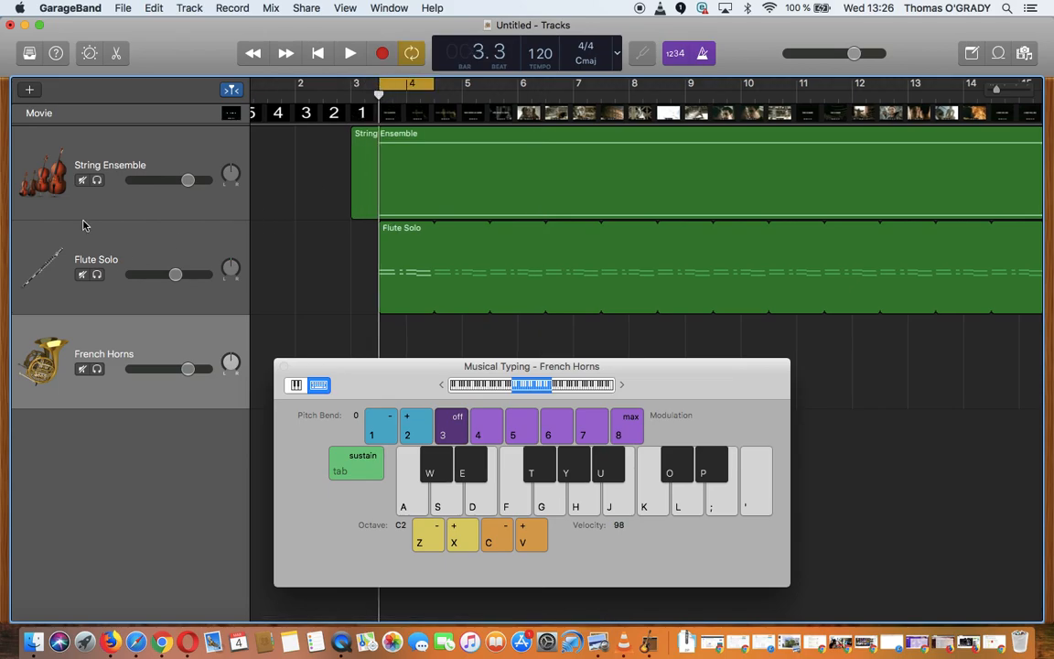
# Show the Gladiator movie window and try a French Horns motif of D, F, E, F, D, D without playback.
pyautogui.click(230, 113)
pyautogui.moveTo(423, 379); pyautogui.dragTo(224, 249)
pyautogui.press('l')
pyautogui.press("'")
pyautogui.press(';')
pyautogui.press("'")
pyautogui.press('l')
pyautogui.press('l')
# Play the cycled drone and flute, improvising a French Horns melody on D, E and F at octave C2 without recording.
pyautogui.press('space')
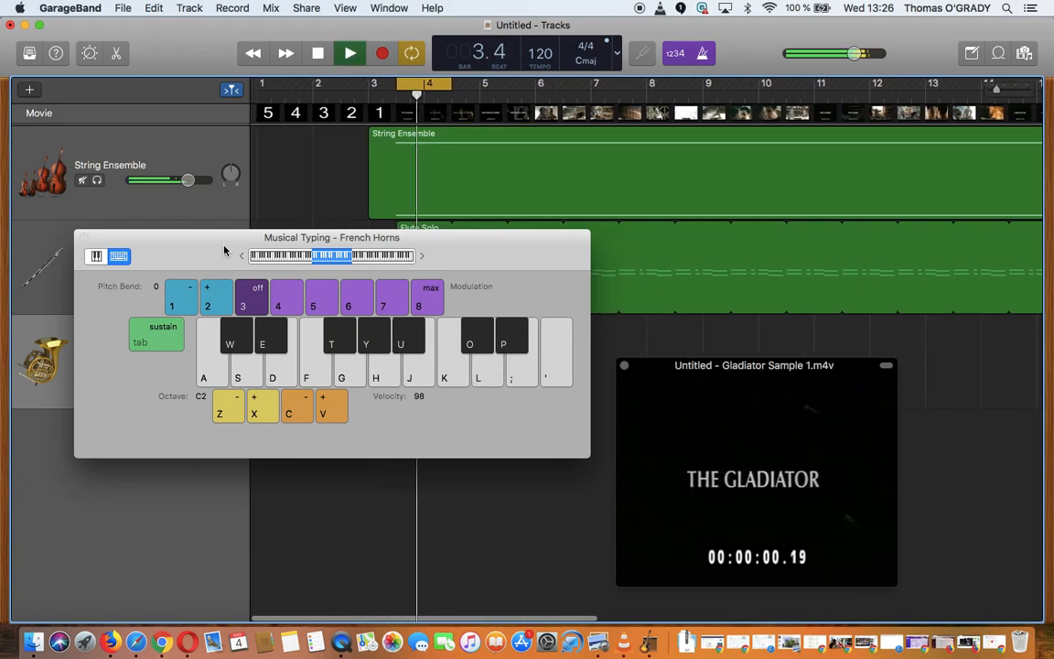
pyautogui.press("'")
pyautogui.press(';')
pyautogui.press("'")
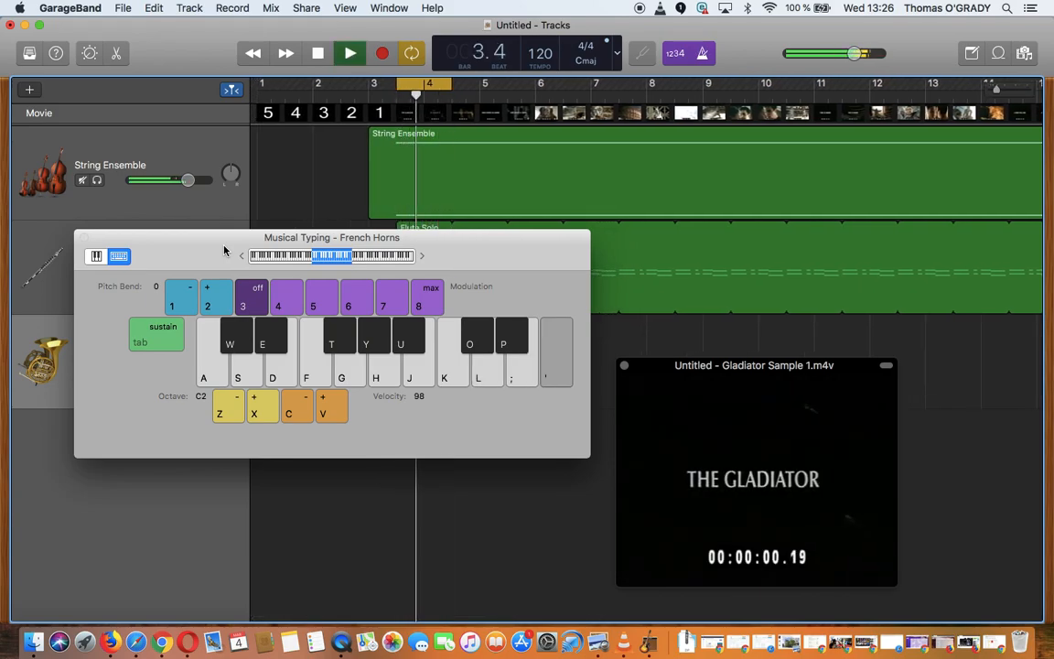
pyautogui.press('l')
pyautogui.press('l')
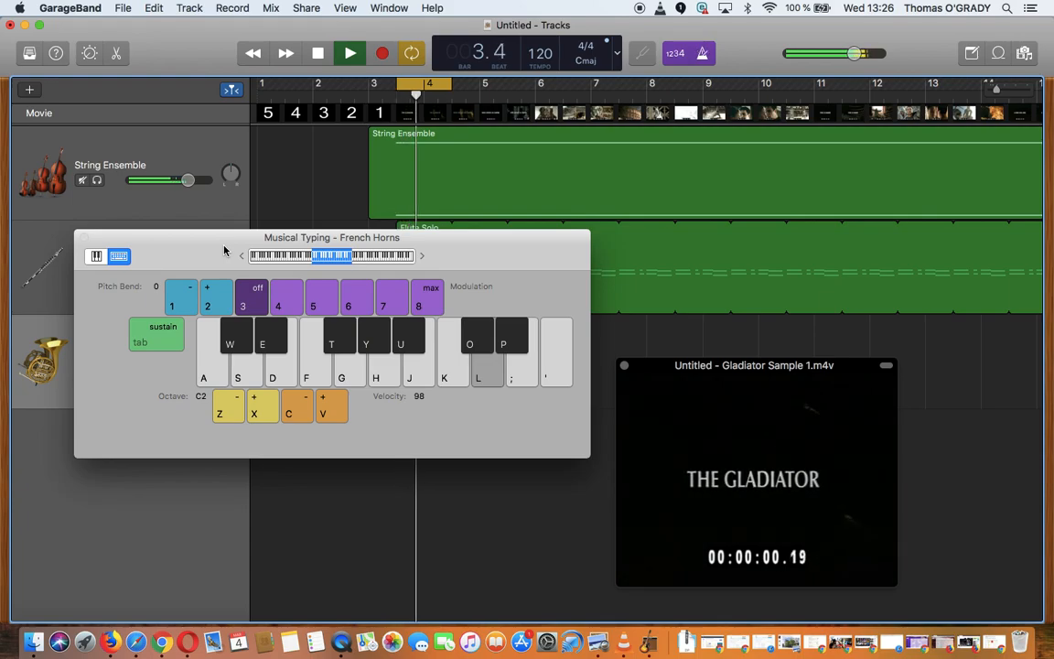
pyautogui.press("'")
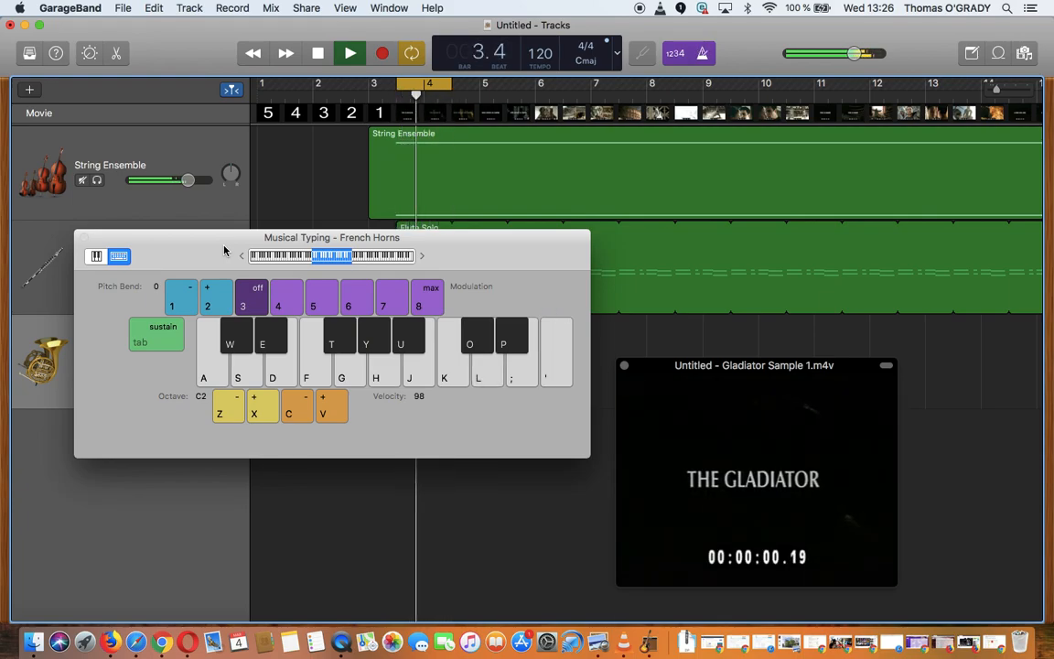
pyautogui.press("'")
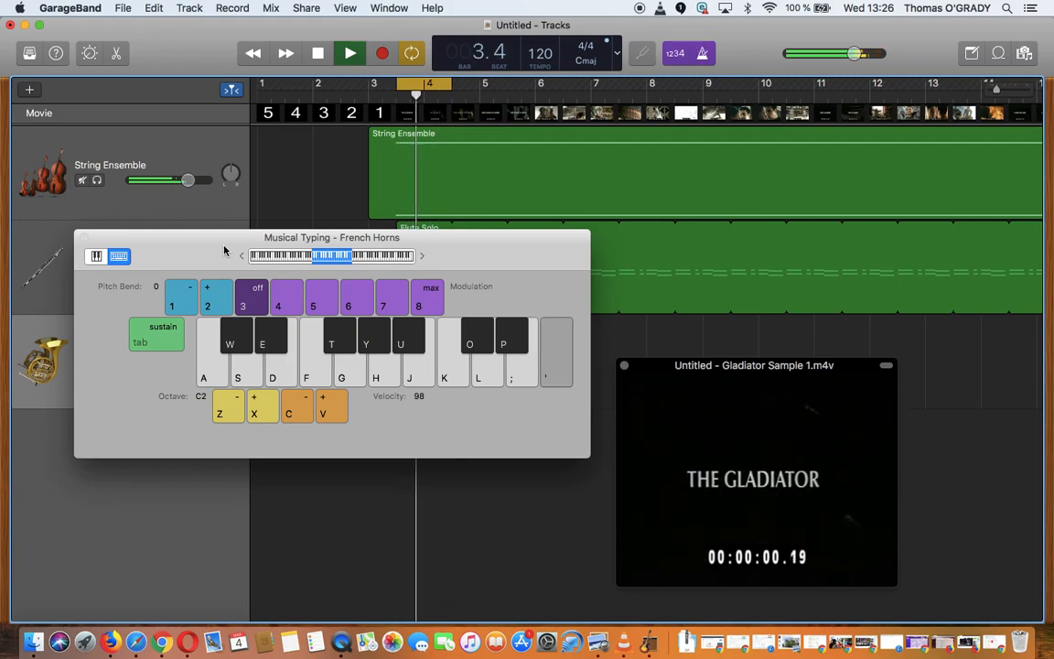
pyautogui.press(';')
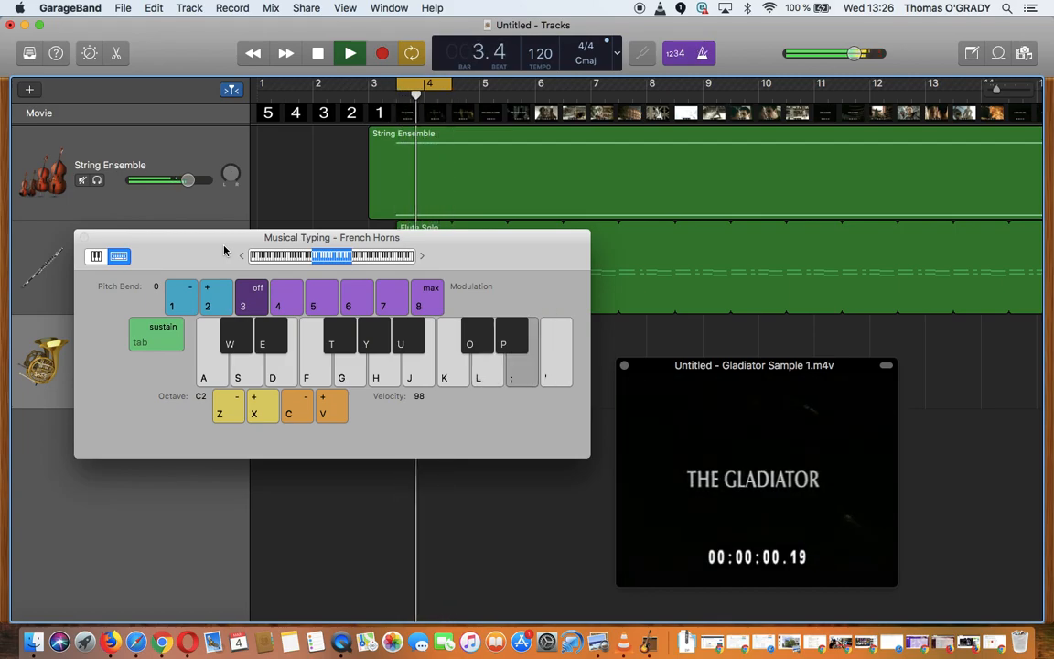
pyautogui.press("'")
pyautogui.press(';')
pyautogui.press('l')
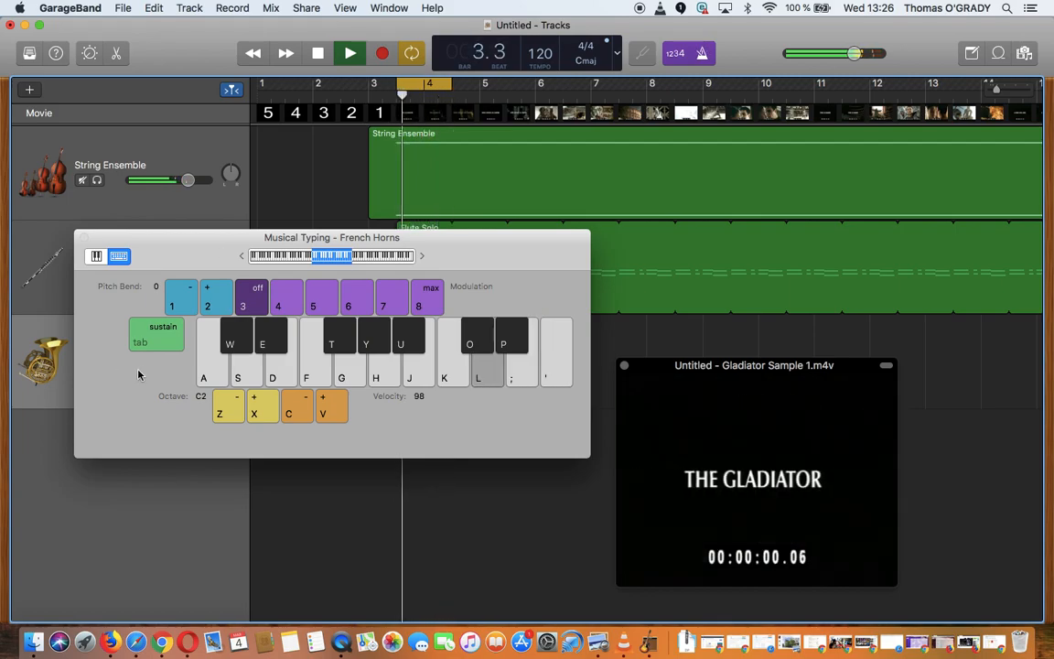
# Raise Musical Typing to octave C3, improvise a D Dorian French Horns melody over the cycled tracks, and stop playback.
pyautogui.click(267, 411)
pyautogui.press('s')
pyautogui.press('d')
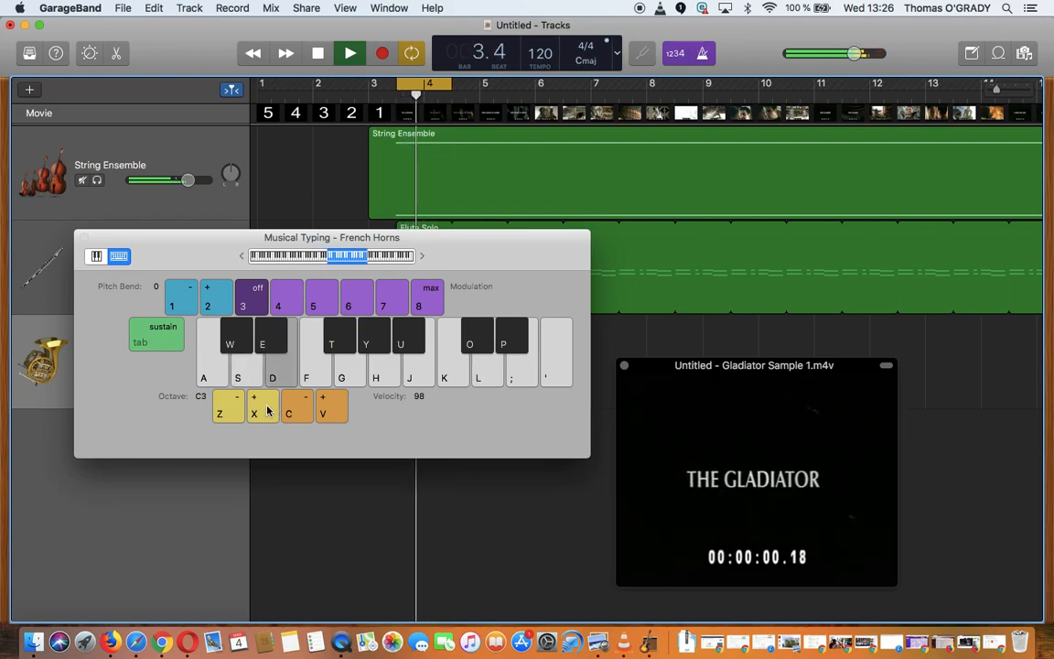
pyautogui.press('f')
pyautogui.press('d')
pyautogui.press('s')
pyautogui.press('d')
pyautogui.press('f')
pyautogui.press('f')
pyautogui.press('g')
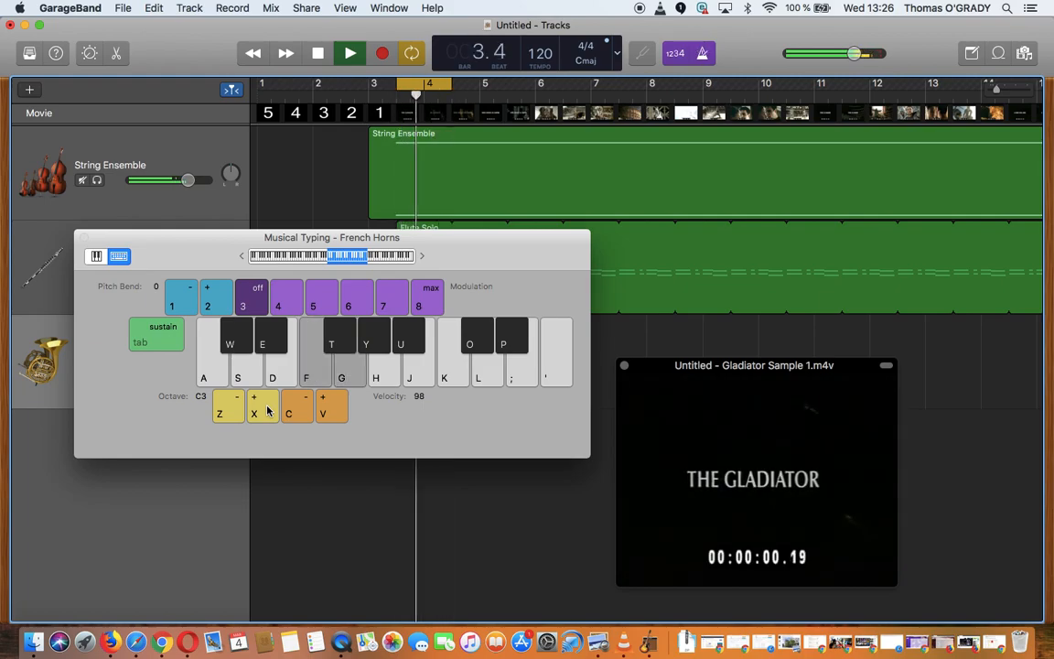
pyautogui.press('h')
pyautogui.press('j')
pyautogui.press('h')
pyautogui.press('g')
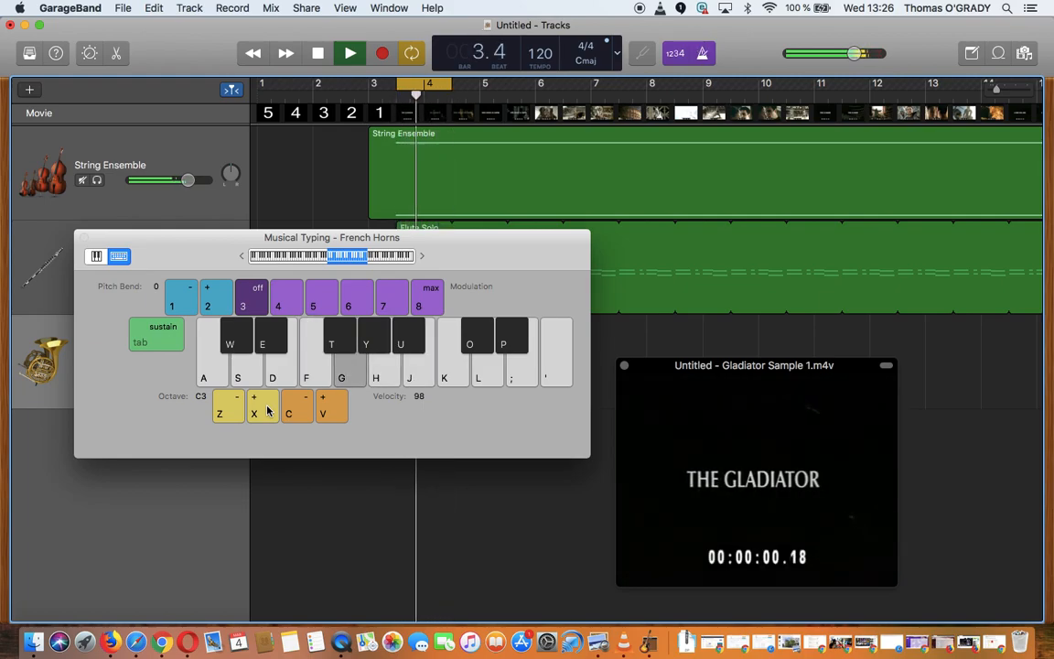
pyautogui.press('h')
pyautogui.press('k')
pyautogui.press('h')
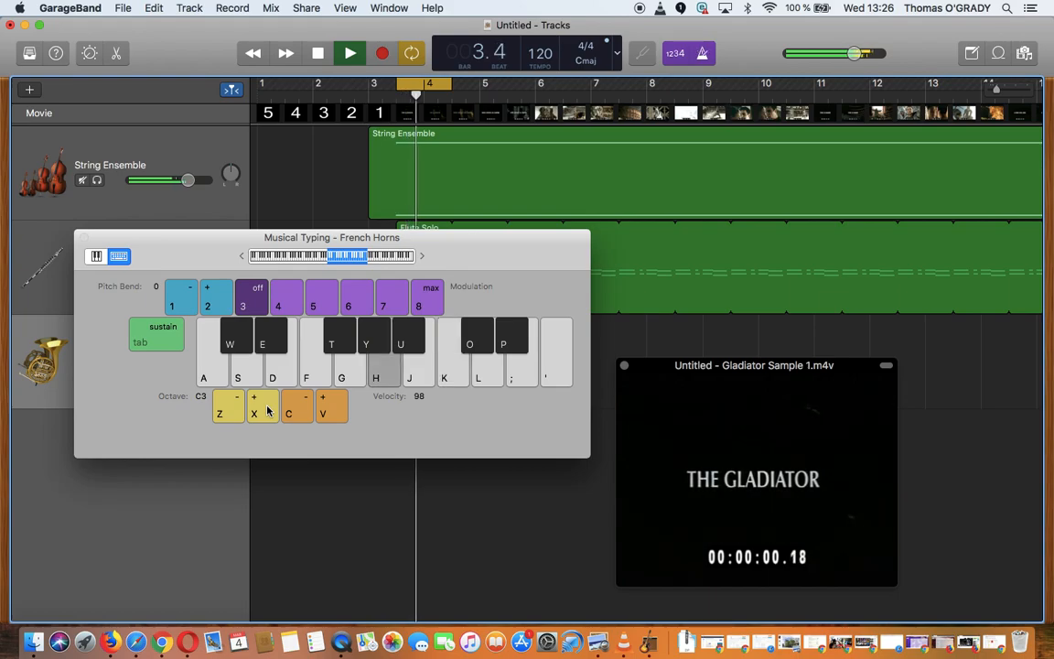
pyautogui.press('g')
pyautogui.press('h')
pyautogui.press('g')
pyautogui.press('f')
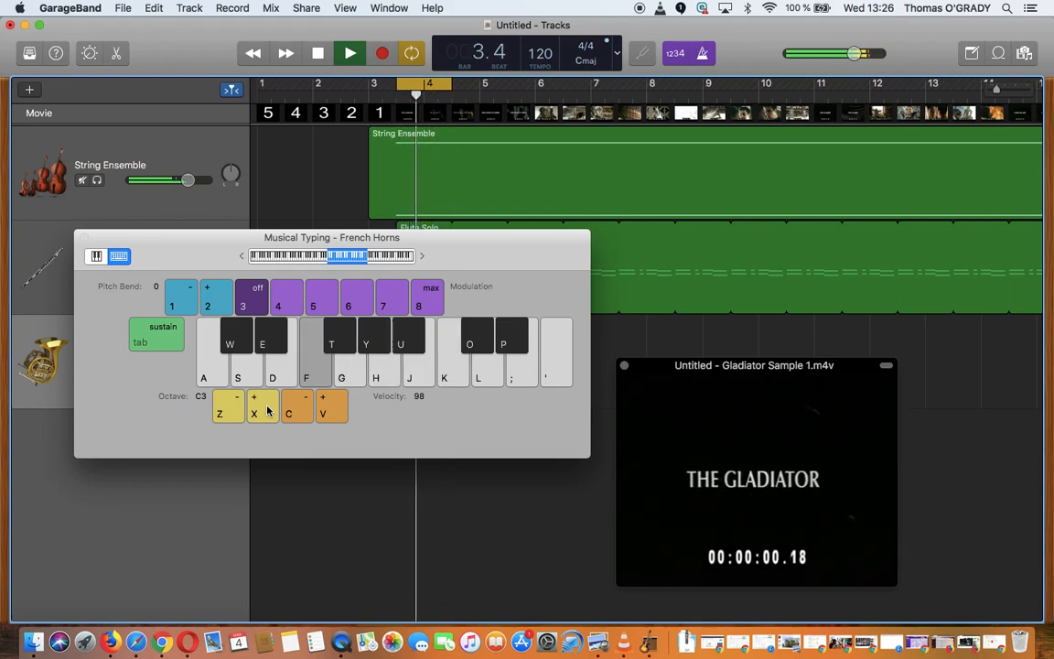
pyautogui.press('d')
pyautogui.press('f')
pyautogui.press('s')
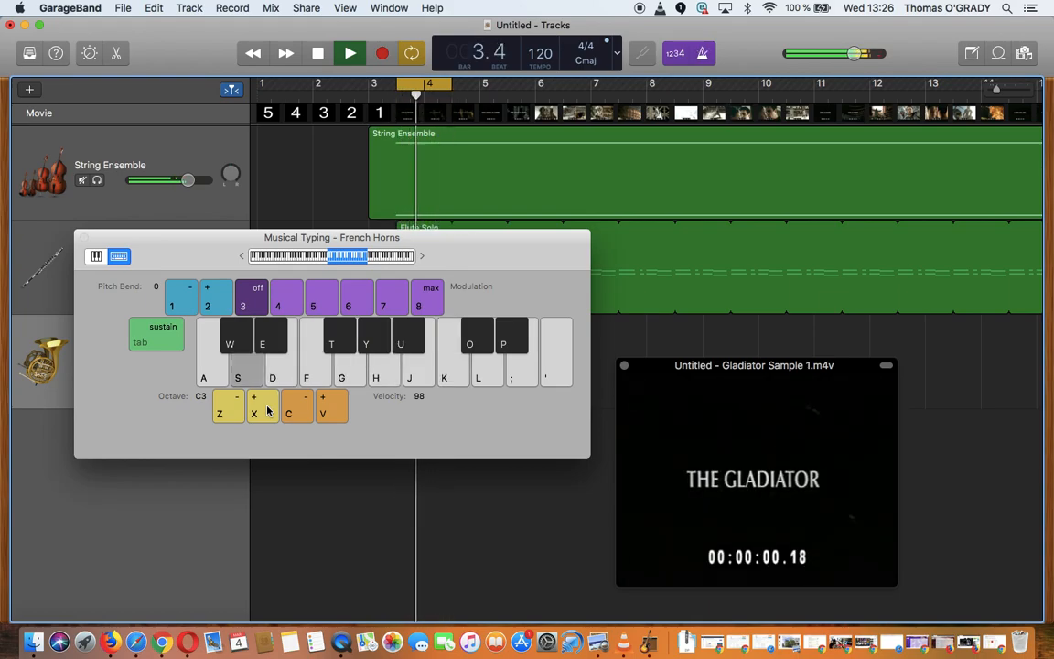
pyautogui.press('s')
pyautogui.press('a')
pyautogui.press('s')
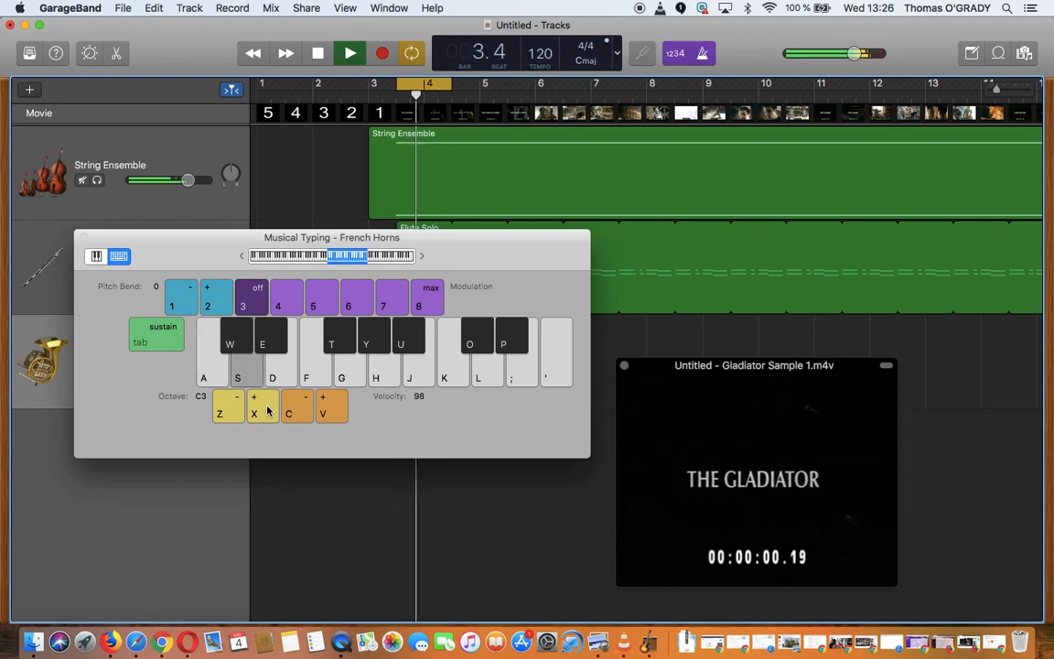
pyautogui.press('h')
pyautogui.press('h')
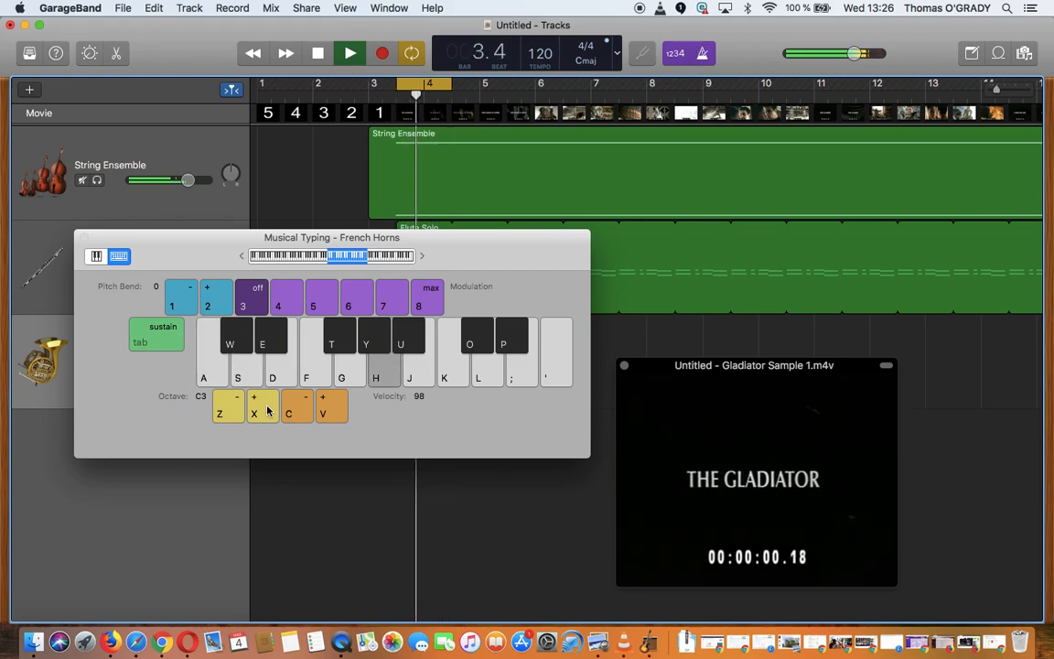
pyautogui.press('g')
pyautogui.press('h')
pyautogui.press('j')
pyautogui.press('k')
pyautogui.press('space')
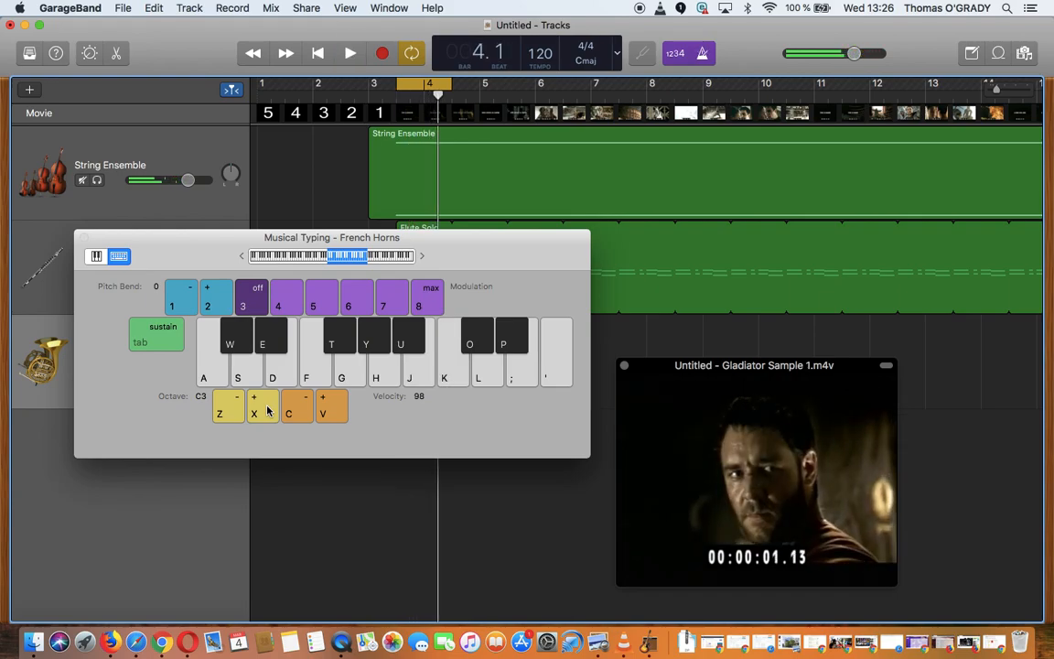
# Move Musical Typing clear of the upper tracks, turn off the cycle range and place the playhead at bar 3 beat 1.
pyautogui.moveTo(181, 255); pyautogui.dragTo(120, 395)
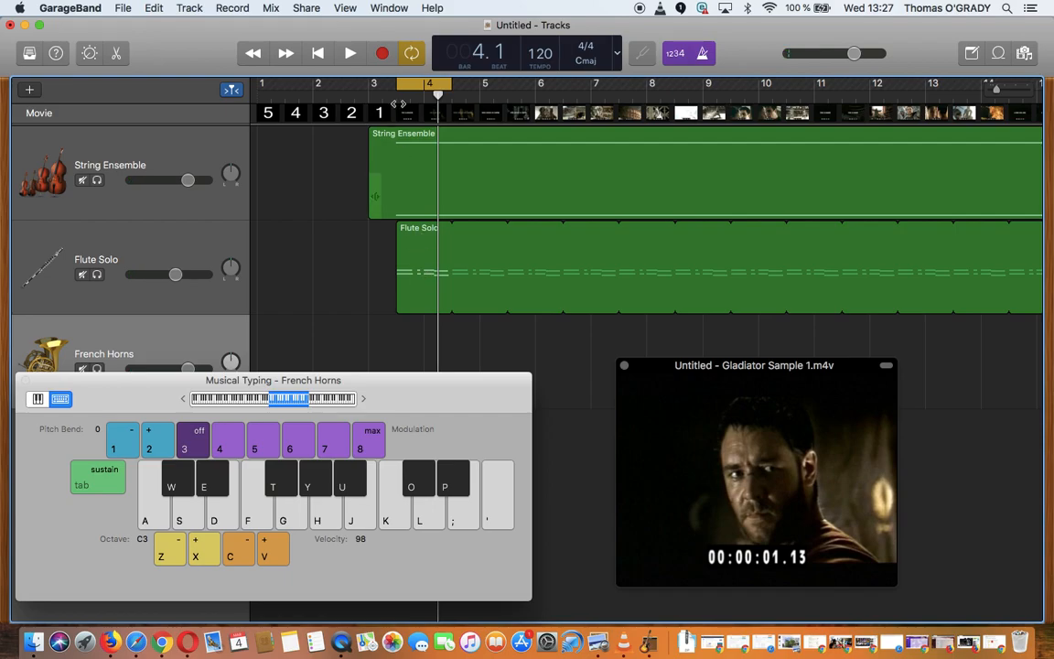
pyautogui.click(396, 95)
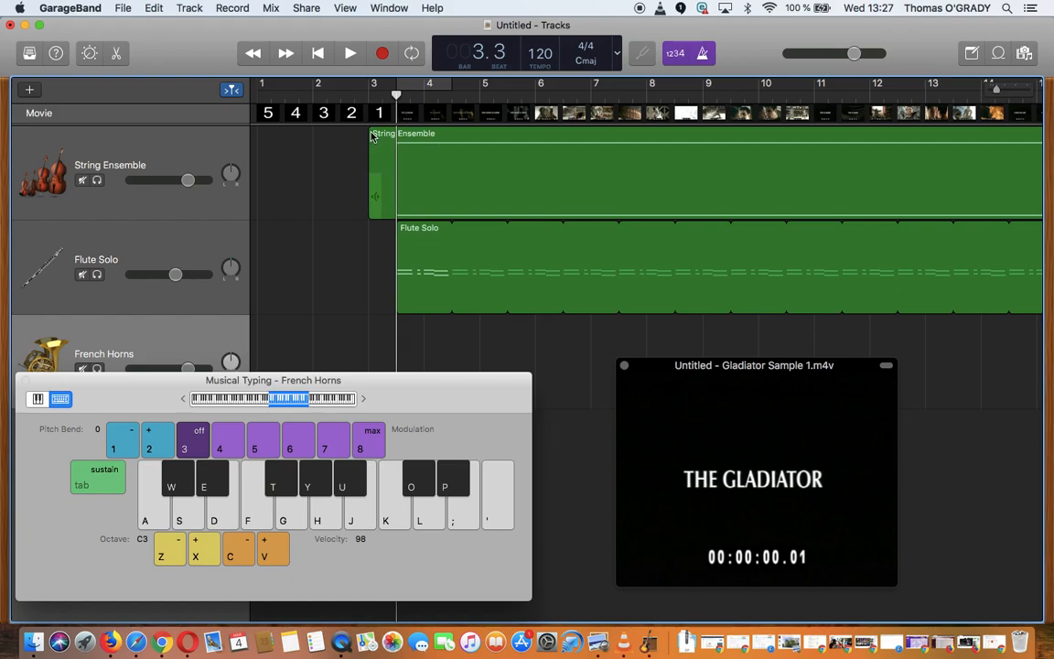
pyautogui.click(368, 96)
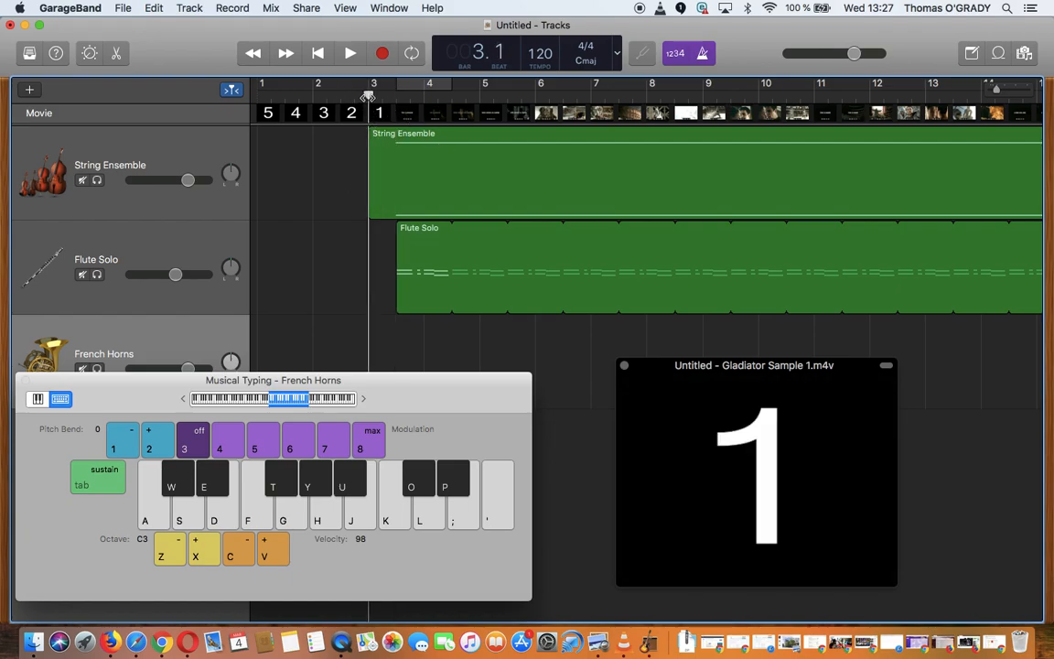
# Try a French Horns motif of A, G, A, G, F, E, F at octave C3 without playback.
pyautogui.press('h')
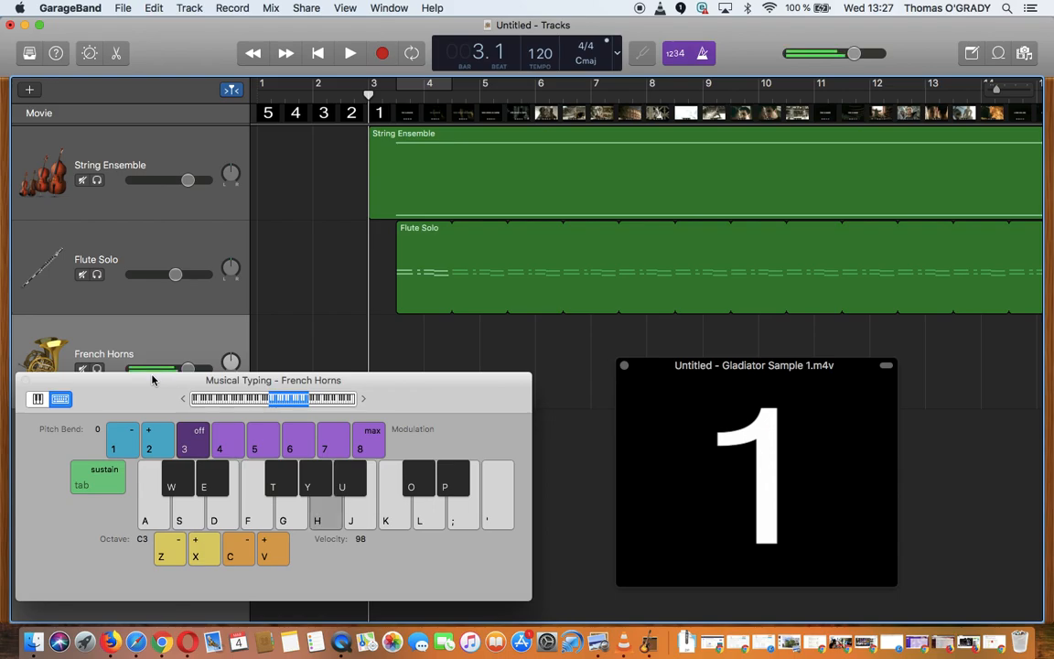
pyautogui.press('g')
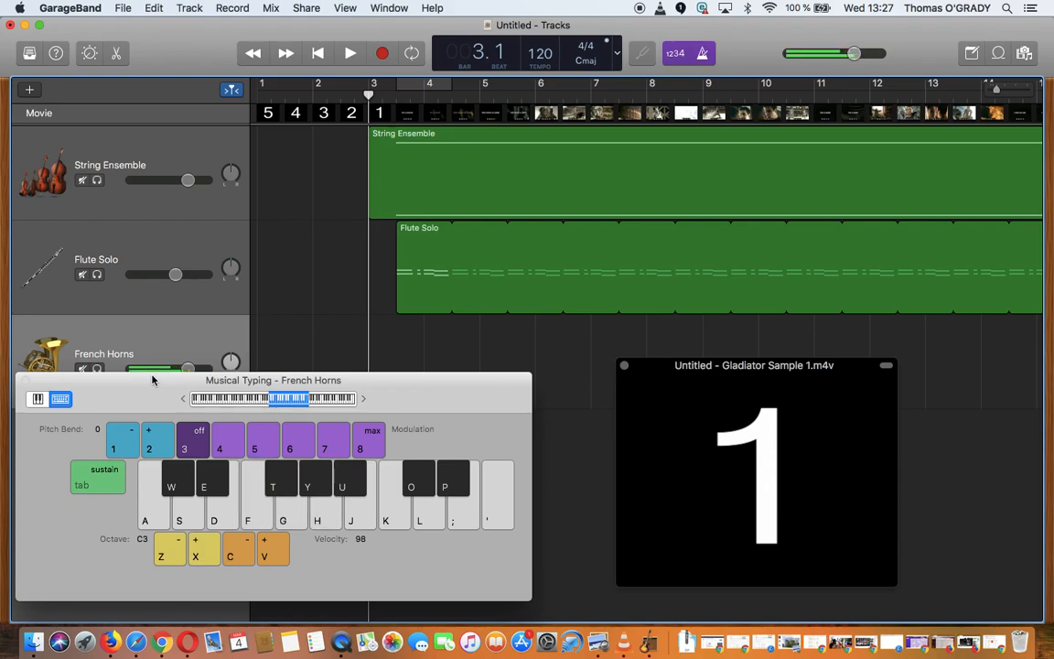
pyautogui.press('h')
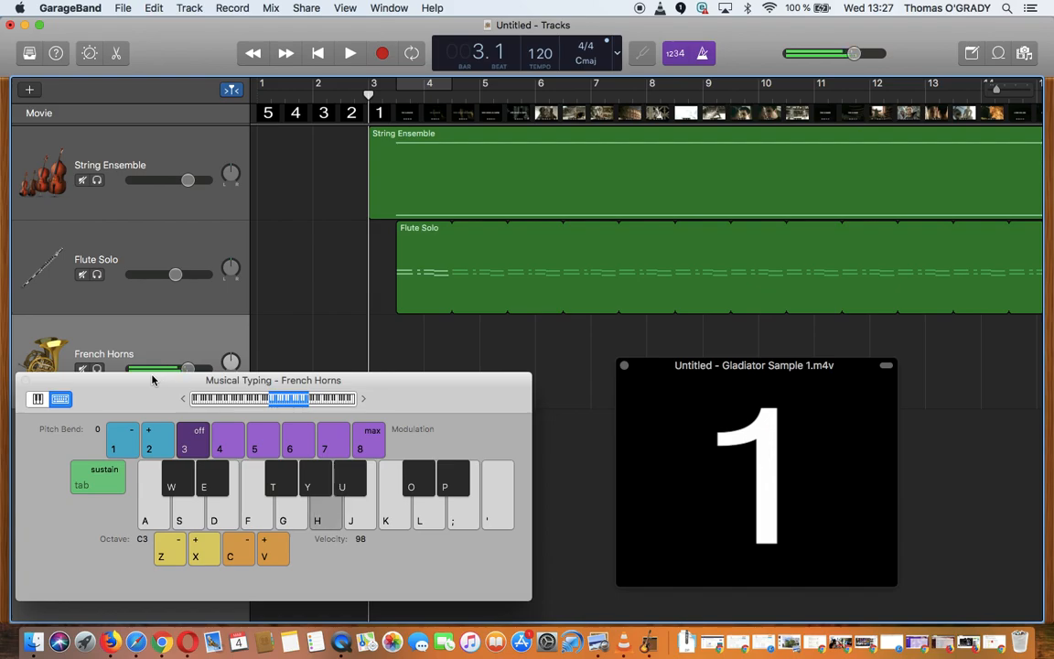
pyautogui.press('g')
pyautogui.press('f')
pyautogui.press('d')
pyautogui.press('f')
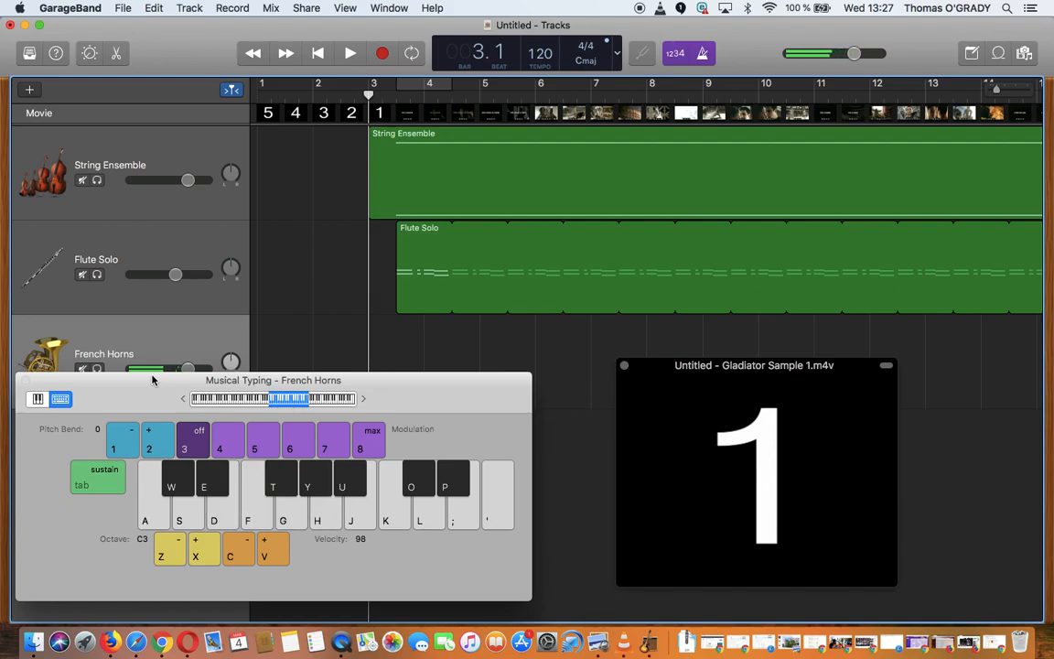
# Record a D Dorian French Horns melody at octave C3 from bar 3 through the Gladiator title in bar 19.
pyautogui.click(384, 54)
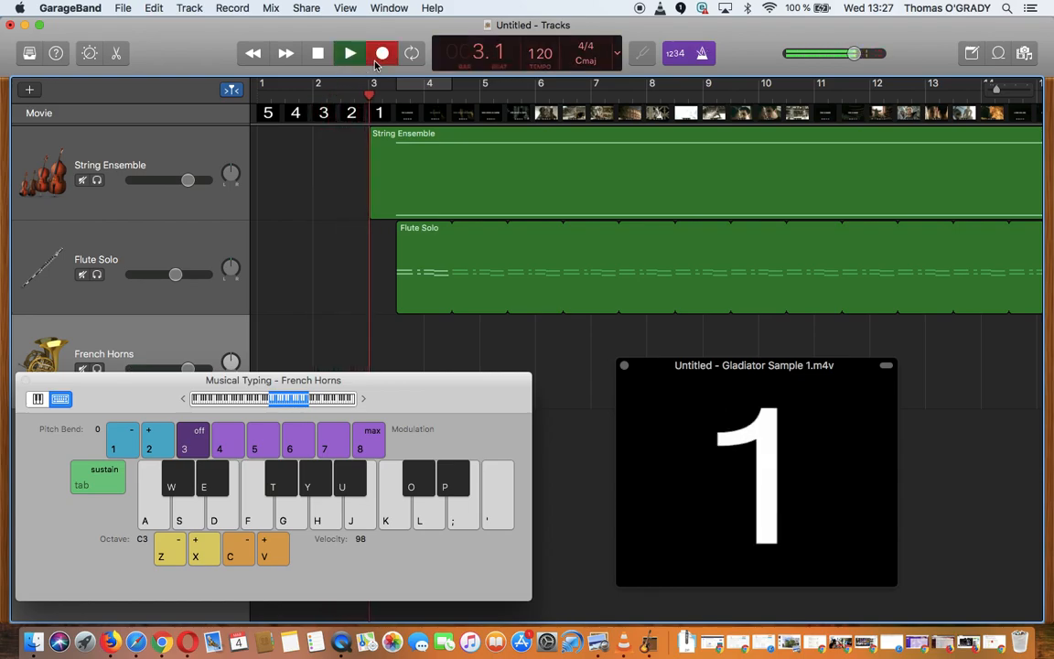
pyautogui.press('h')
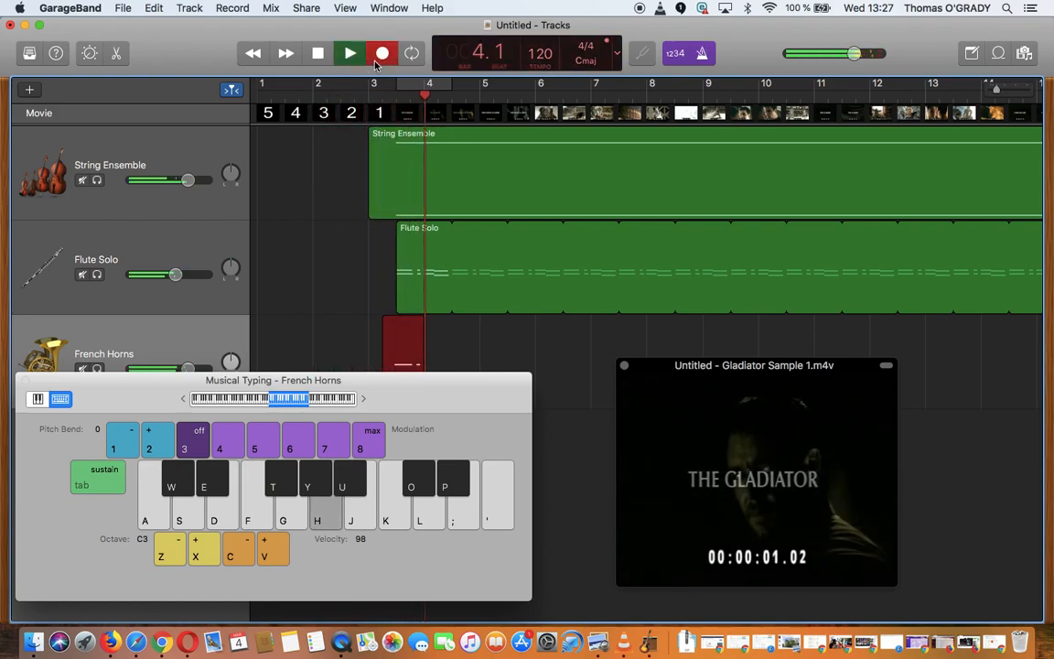
pyautogui.press('g')
pyautogui.press('f')
pyautogui.press('g')
pyautogui.press('h')
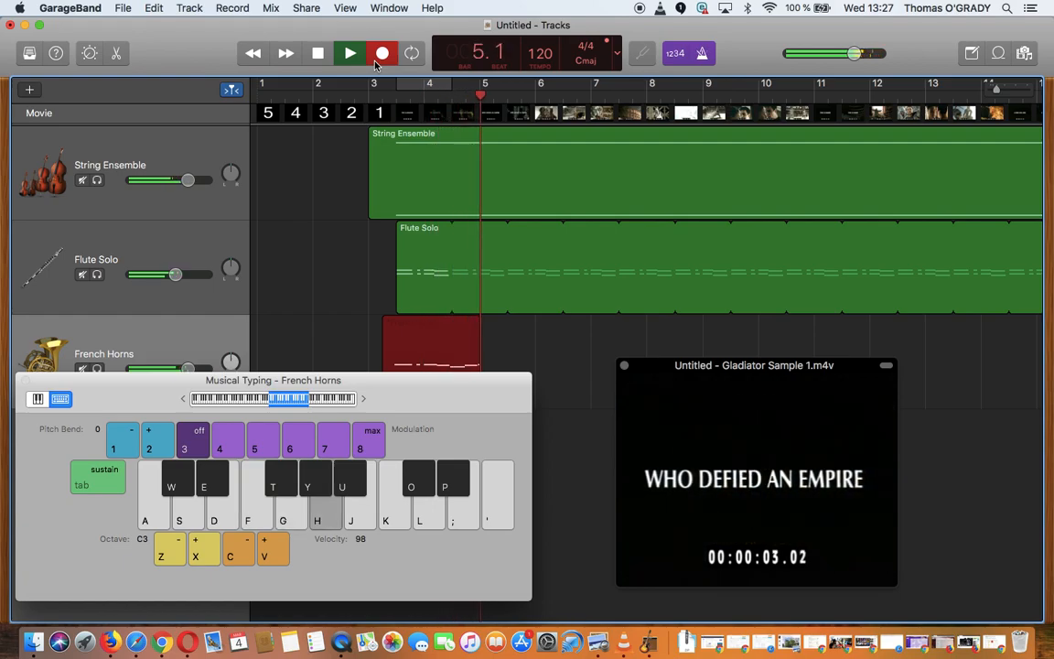
pyautogui.press('k')
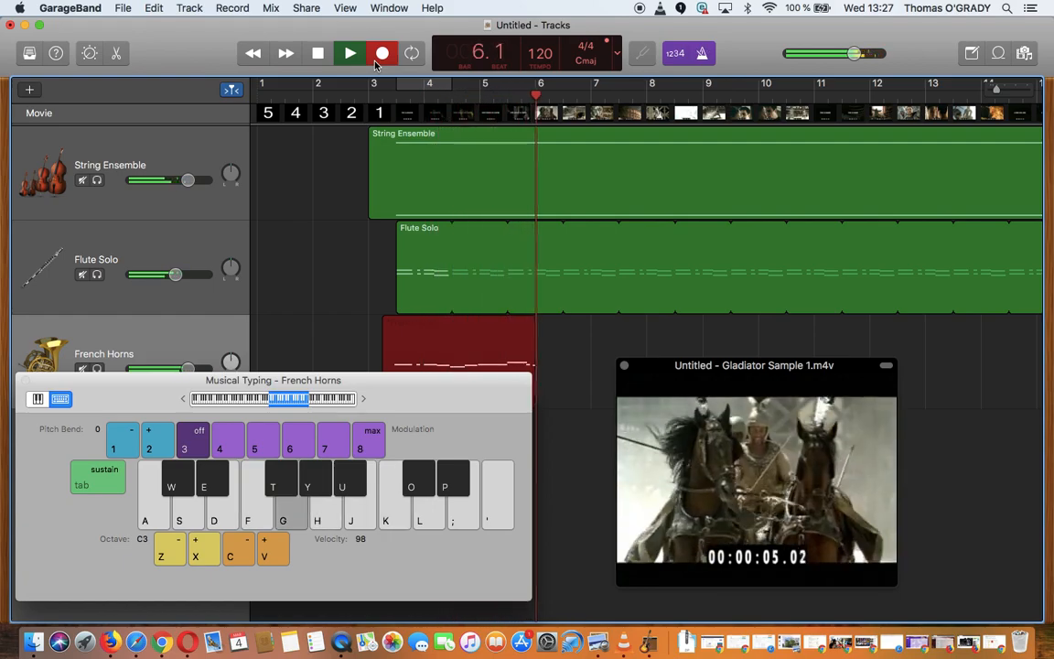
pyautogui.press('f')
pyautogui.press('s')
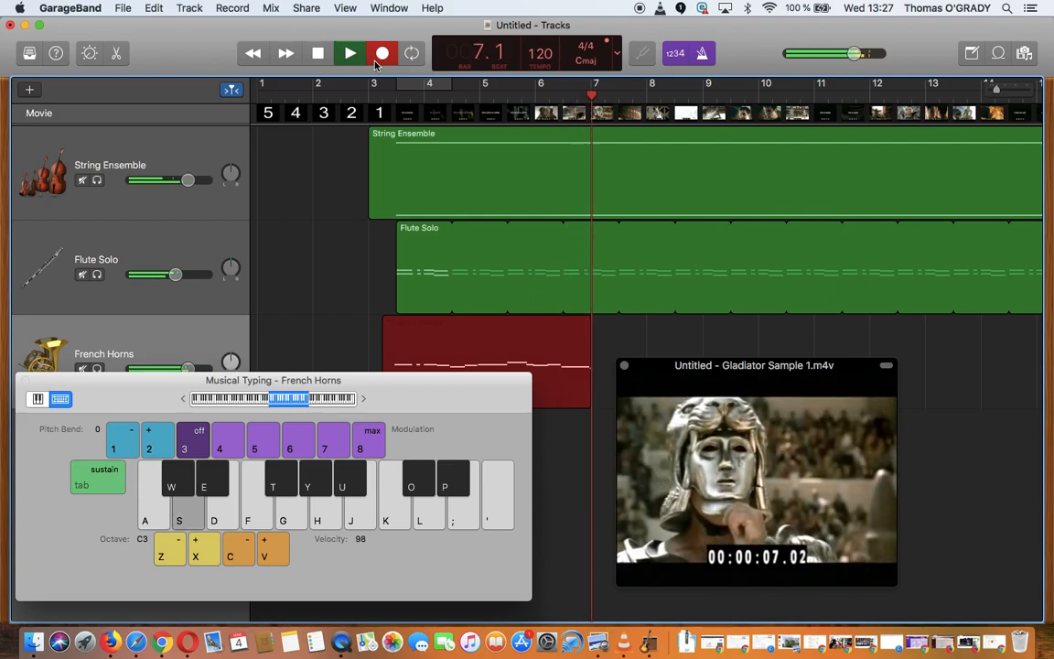
pyautogui.press('h')
pyautogui.press('h')
pyautogui.press('g')
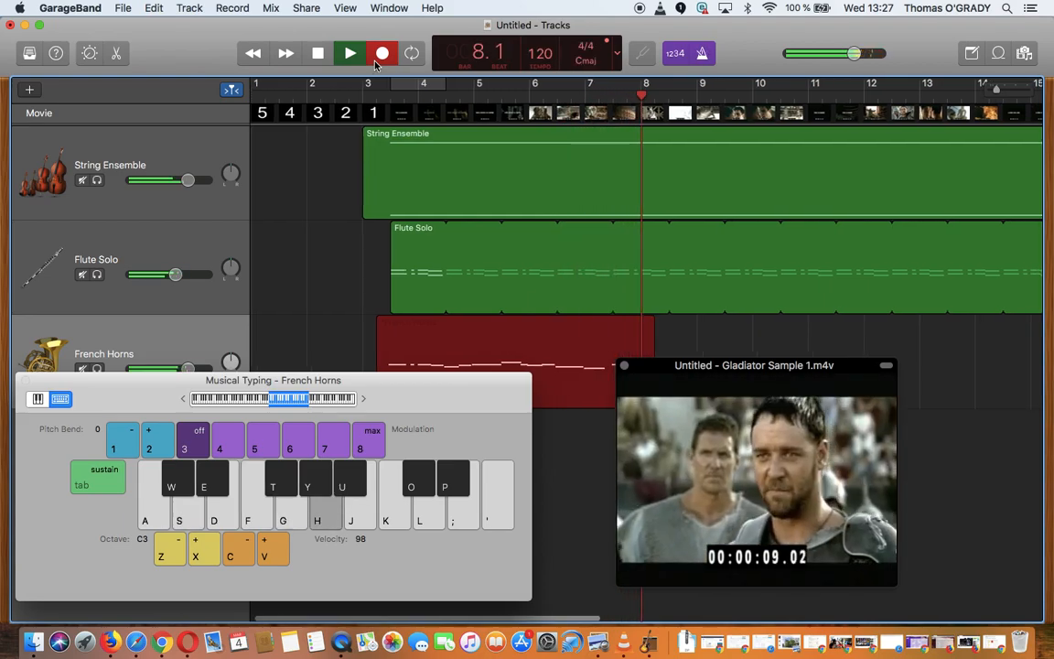
pyautogui.press('f')
pyautogui.press('g')
pyautogui.press('h')
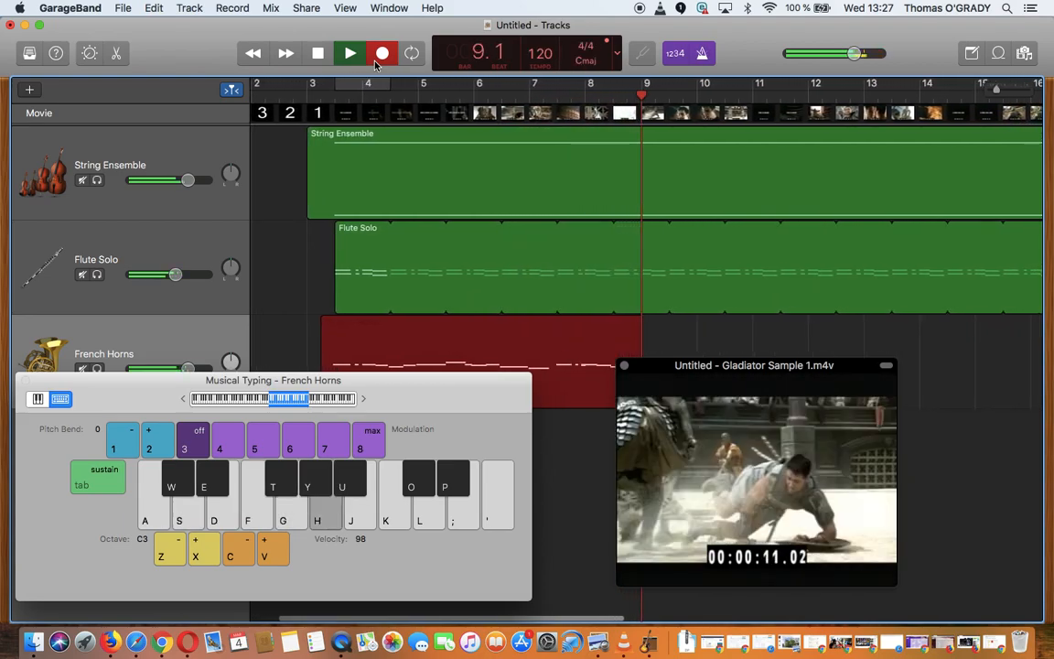
pyautogui.press('j')
pyautogui.press('k')
pyautogui.press('j')
pyautogui.press('h')
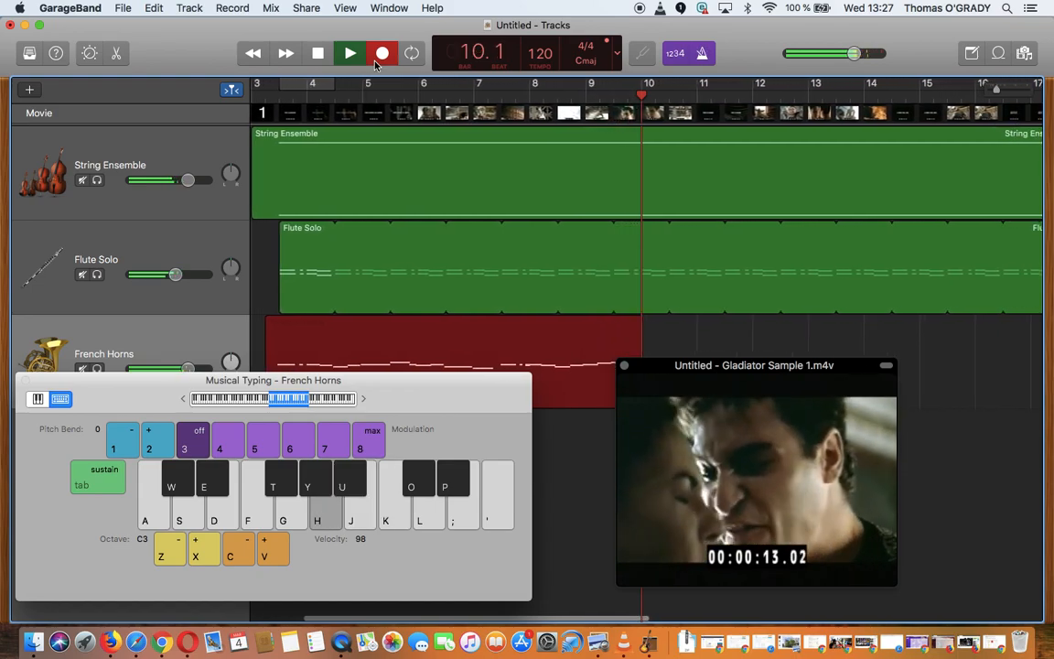
pyautogui.press('g')
pyautogui.press('h')
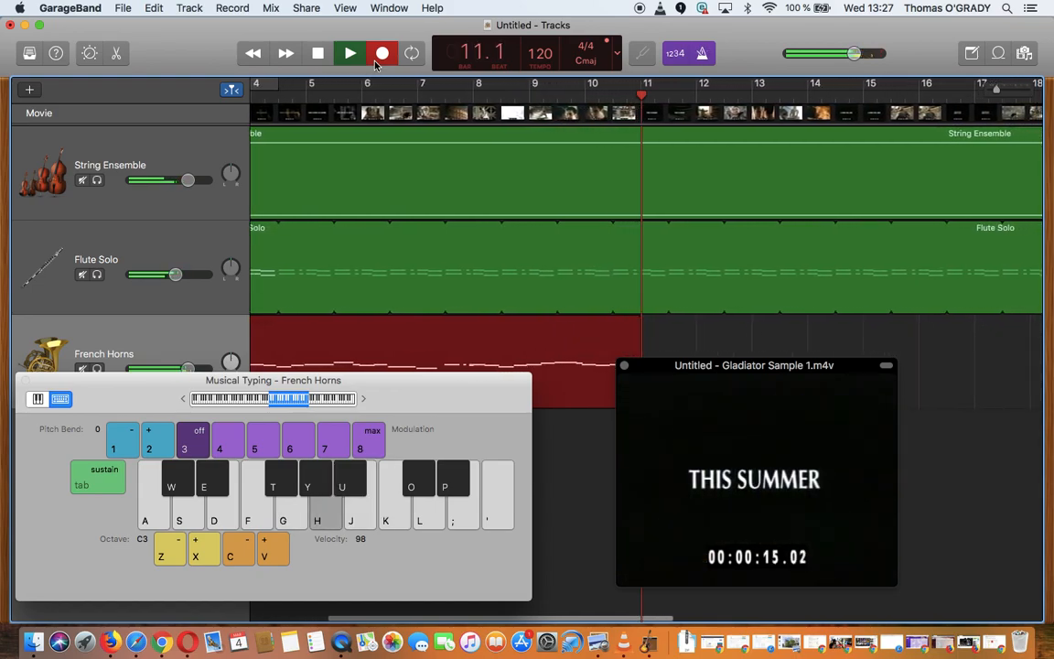
pyautogui.press('s')
pyautogui.press('h')
pyautogui.press('g')
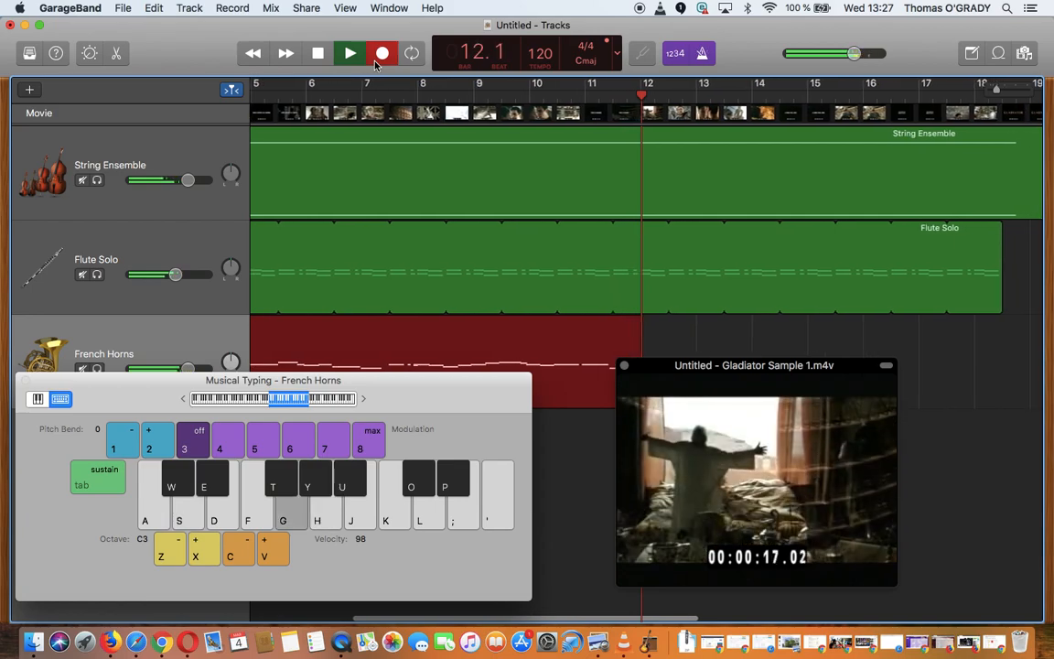
pyautogui.press('f')
pyautogui.press('g')
pyautogui.press('g')
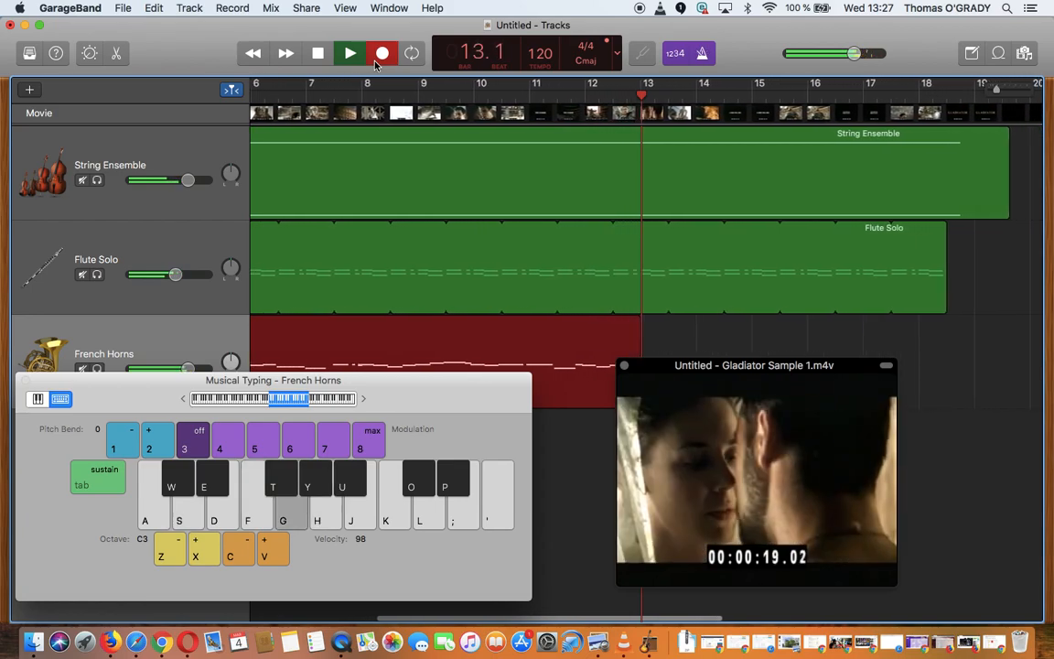
pyautogui.press('s')
pyautogui.press('d')
pyautogui.press('f')
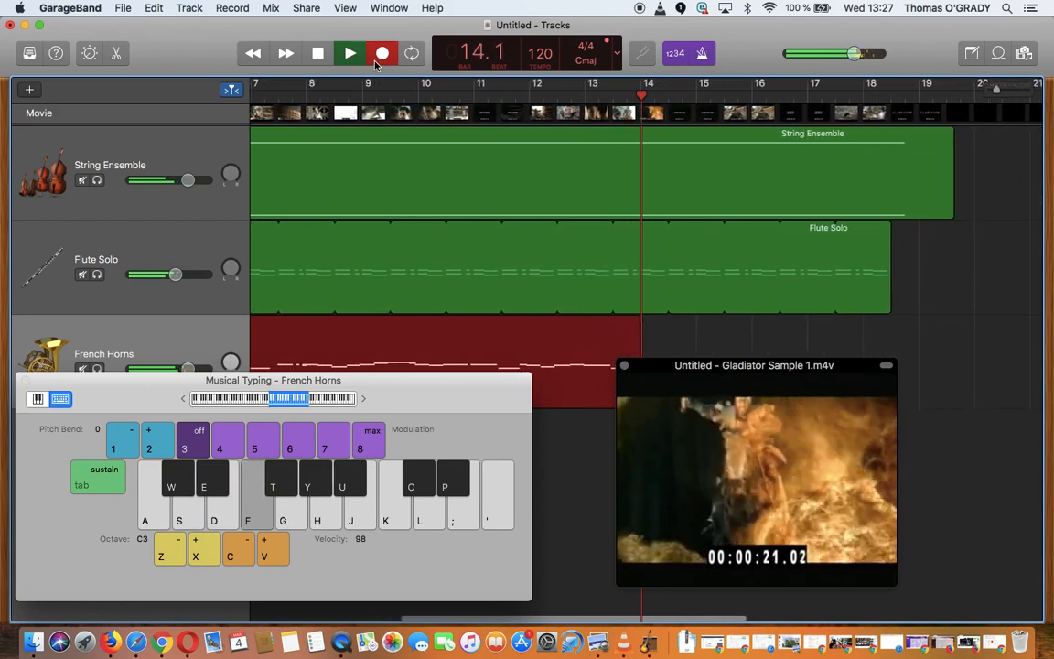
pyautogui.press('g')
pyautogui.press('f')
pyautogui.press('d')
pyautogui.press('s')
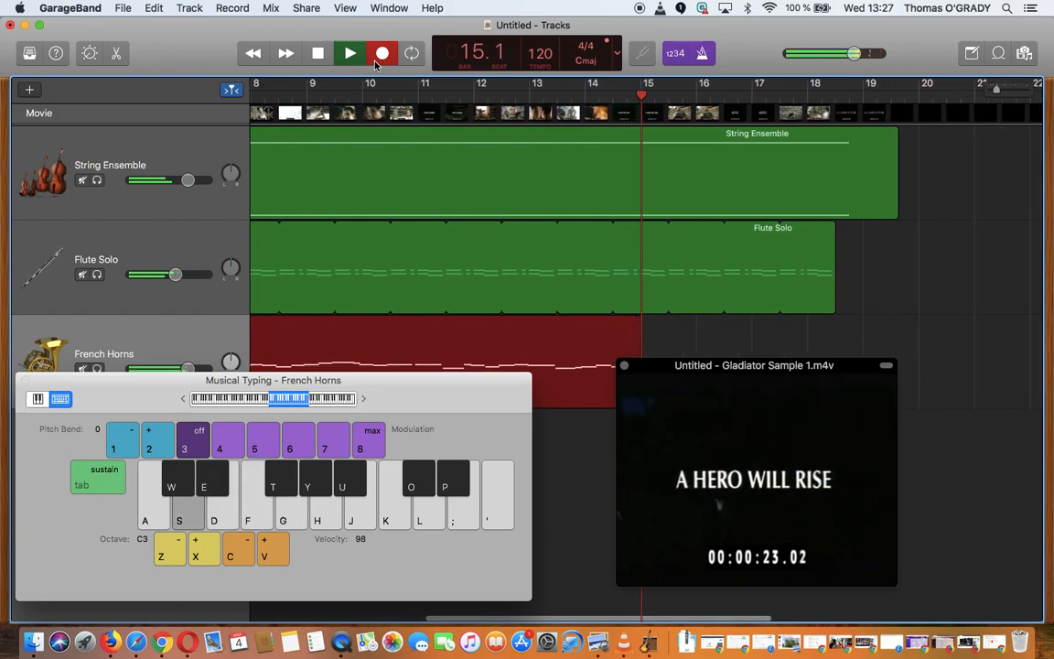
pyautogui.press('h')
pyautogui.press('j')
pyautogui.press('k')
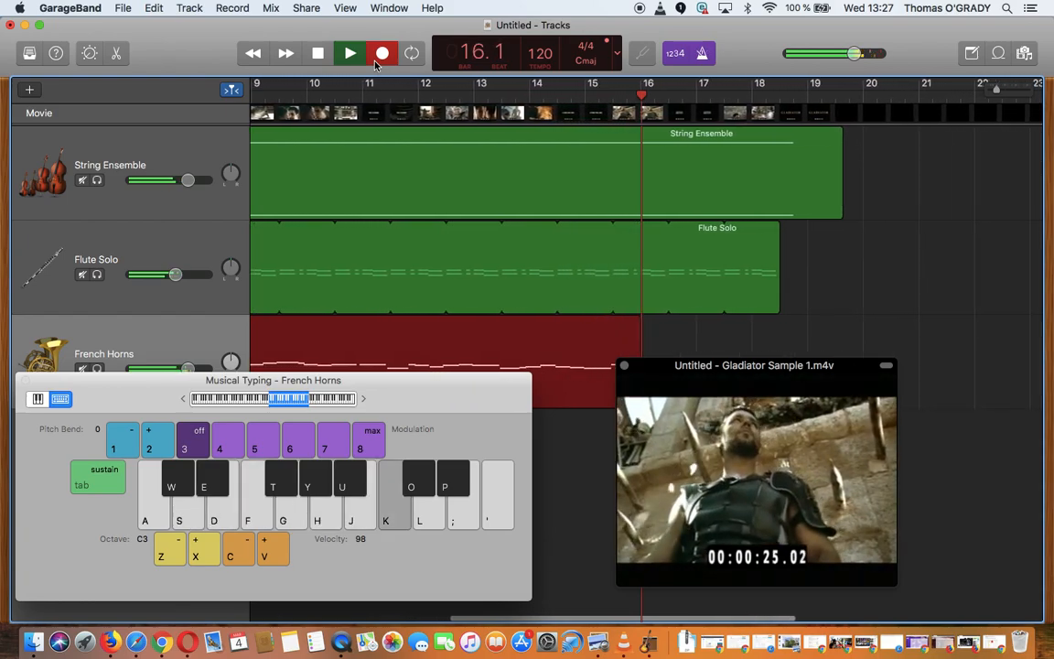
pyautogui.press('j')
pyautogui.press('h')
pyautogui.press('g')
pyautogui.press('h')
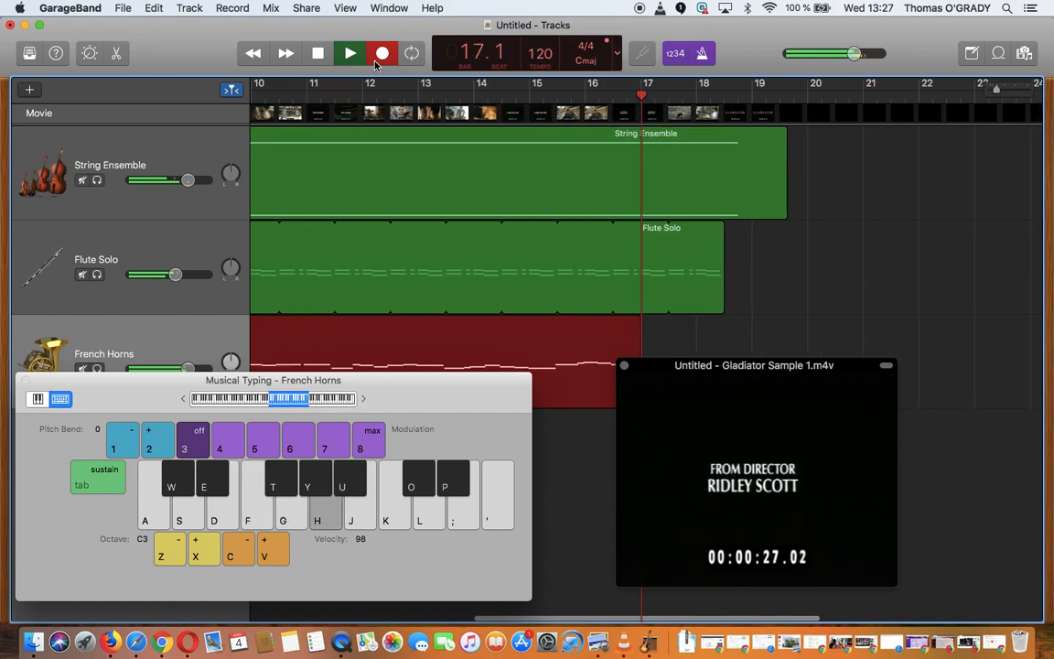
pyautogui.press('f')
pyautogui.press('s')
pyautogui.press('s')
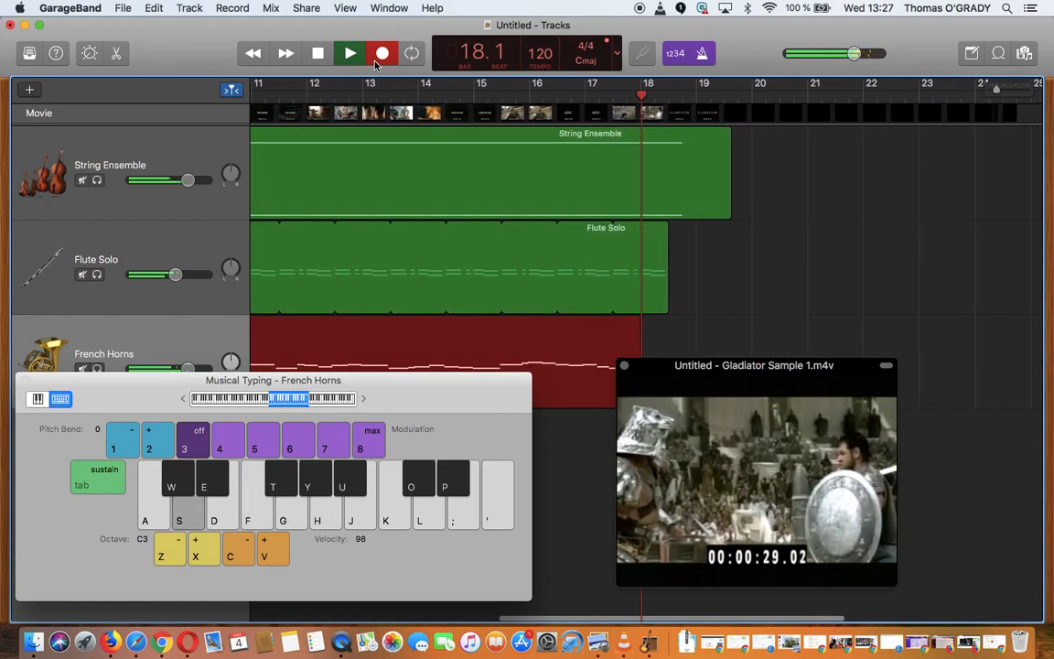
pyautogui.press('d')
pyautogui.press('s')
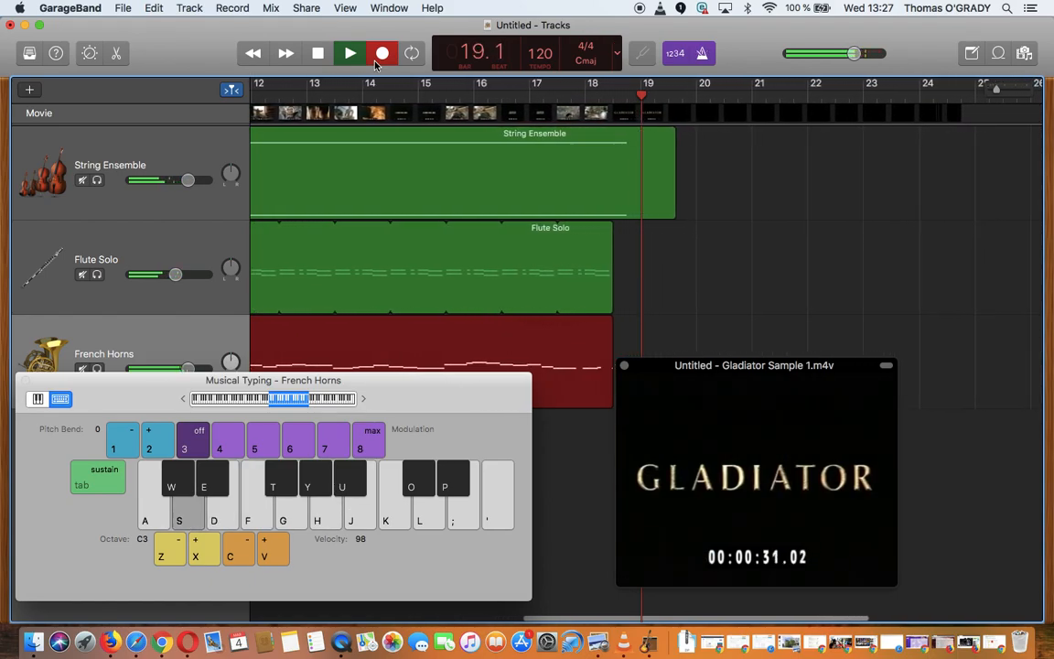
pyautogui.press('space')
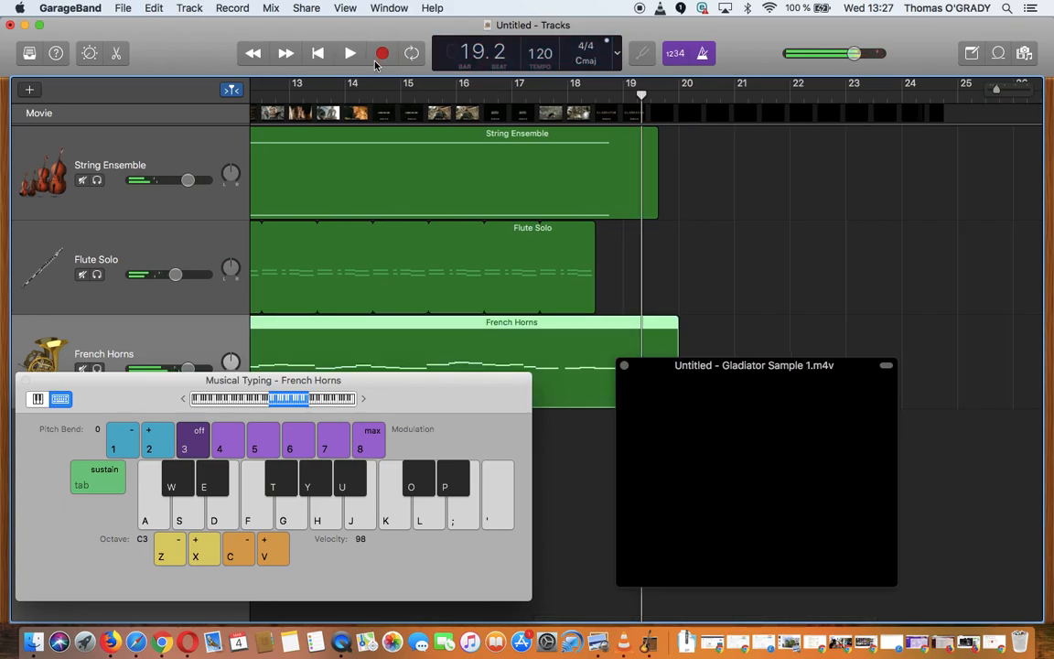
# Close Musical Typing, open the recorded French Horns region in the Piano Roll and hide the movie window.
pyautogui.click(23, 382)
pyautogui.hscroll(-10, 338, 417)
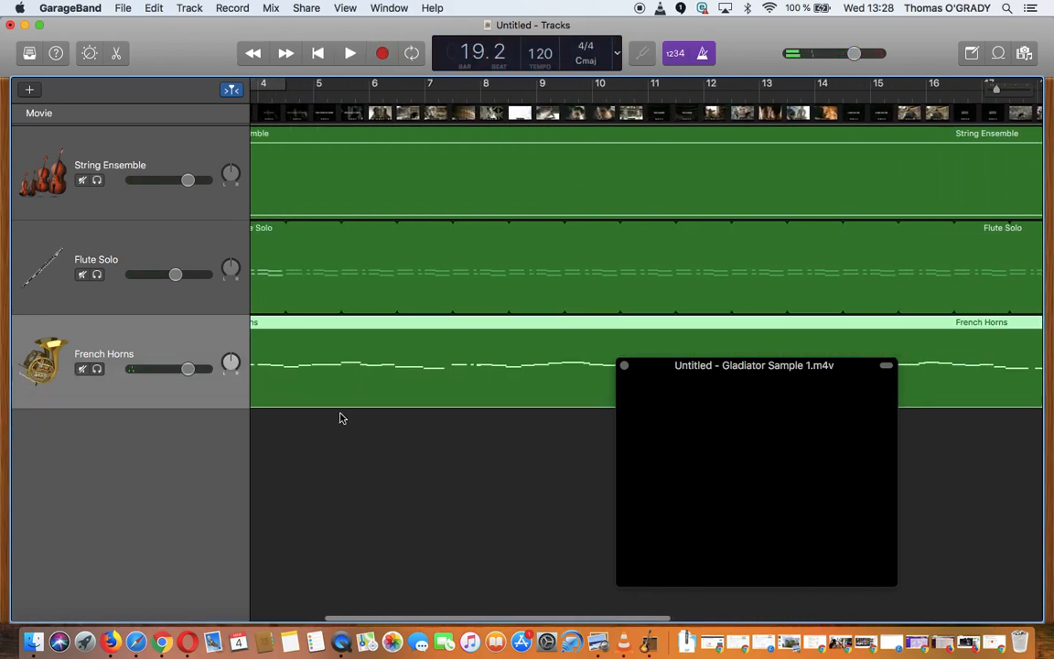
pyautogui.doubleClick(361, 366)
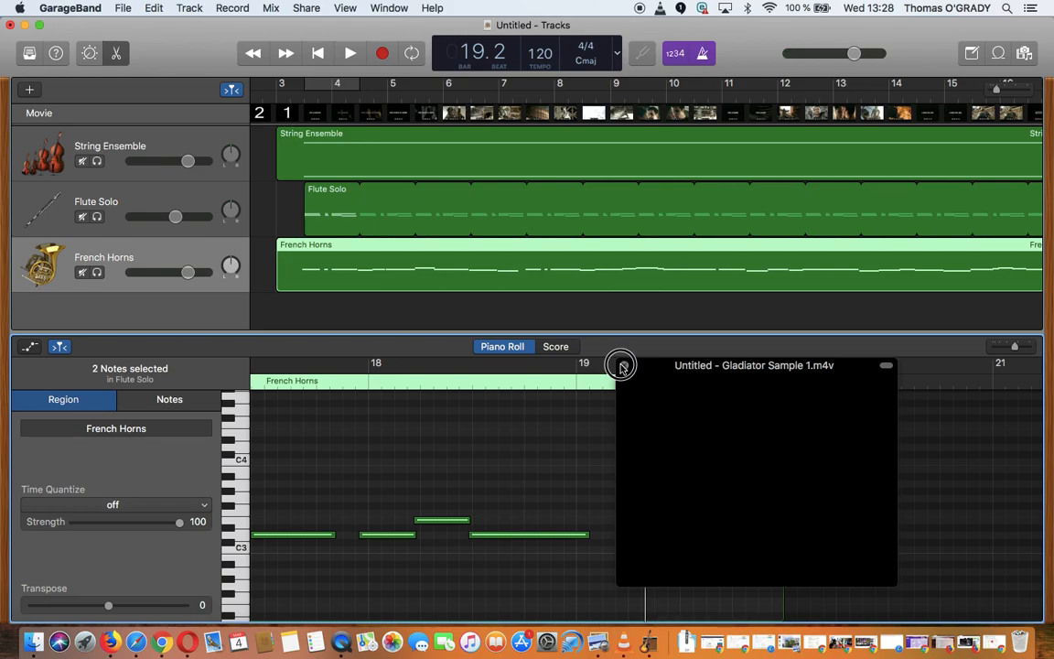
pyautogui.click(622, 366)
# Quantize all notes in the French Horns region to 1/16 Note.
pyautogui.press('super+a')
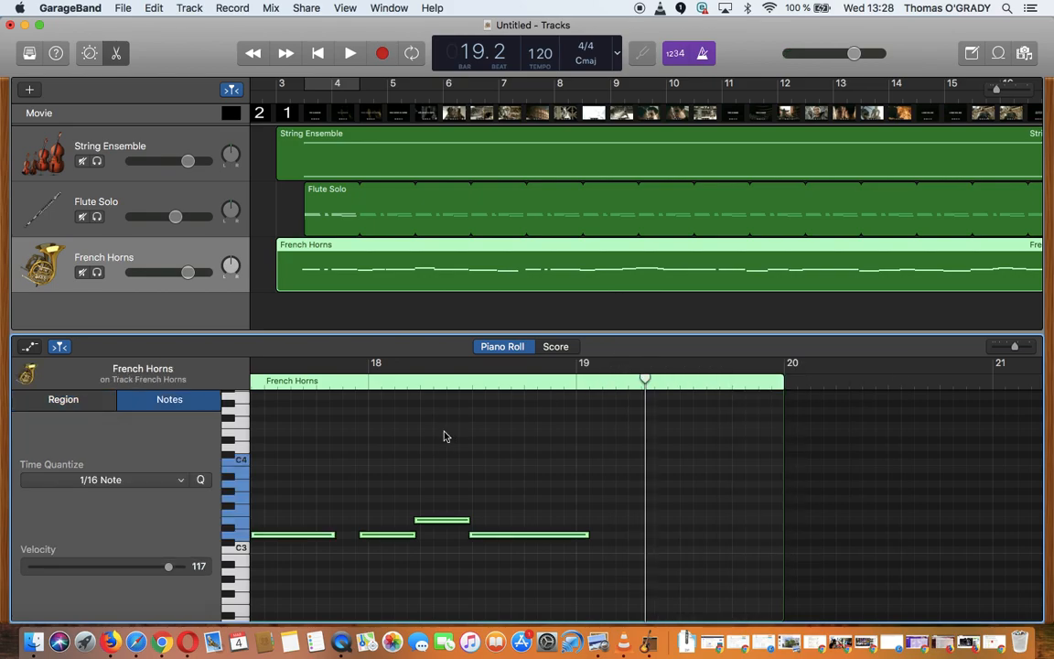
pyautogui.hscroll(-10, 414, 451)
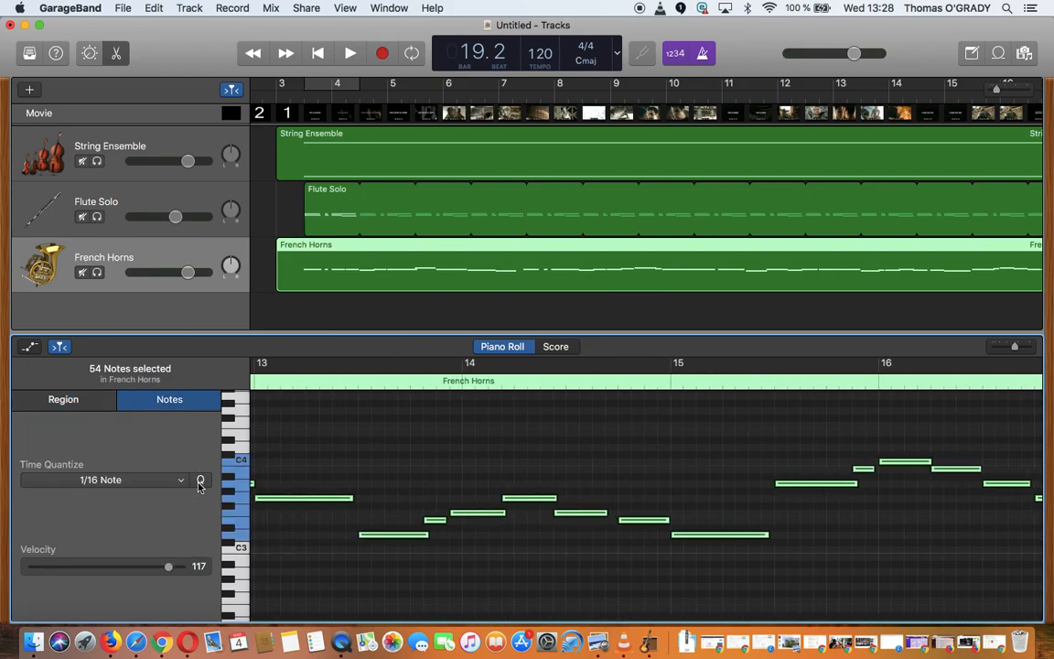
pyautogui.hscroll(-5, 338, 503)
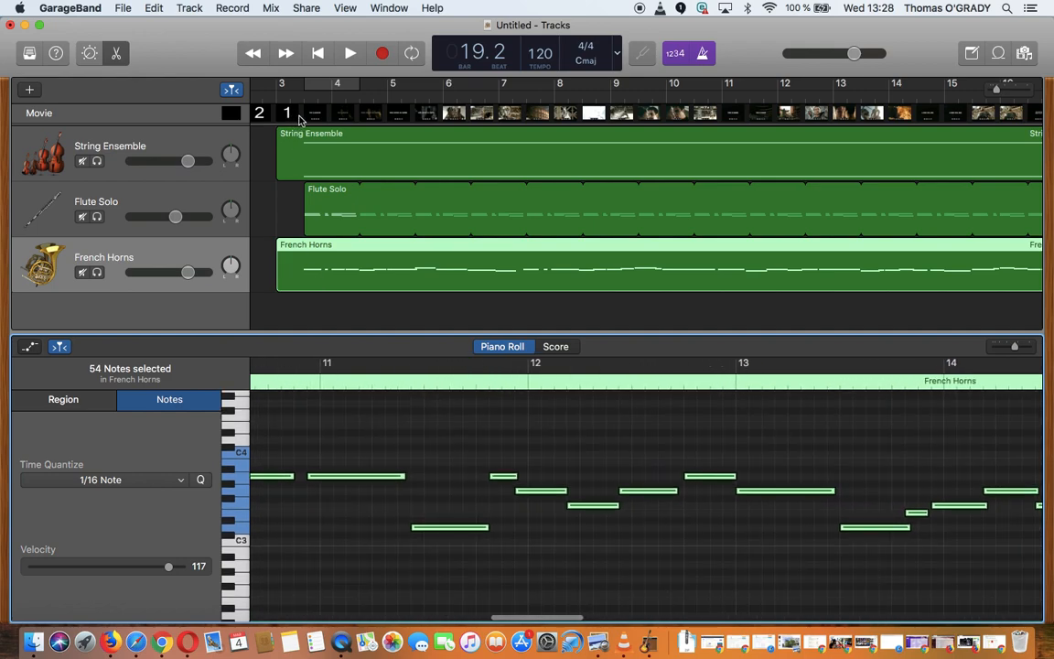
# Play the score from bar 3 and lower the Flute Solo track volume to -6.6 dB.
pyautogui.click(283, 95)
pyautogui.press('space')
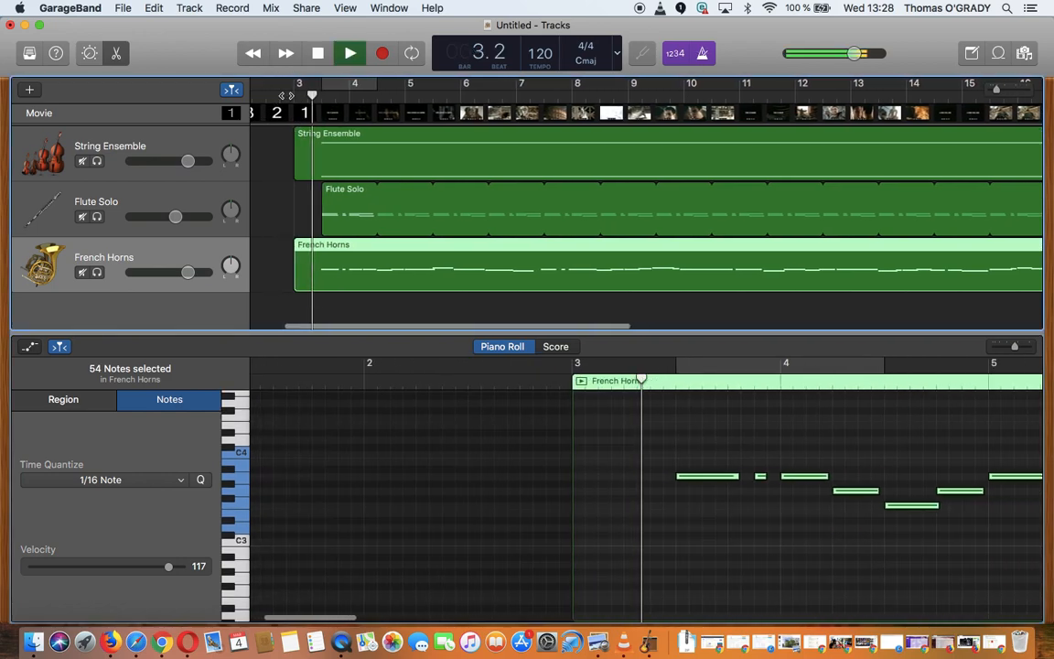
pyautogui.moveTo(175, 216); pyautogui.dragTo(154, 215)
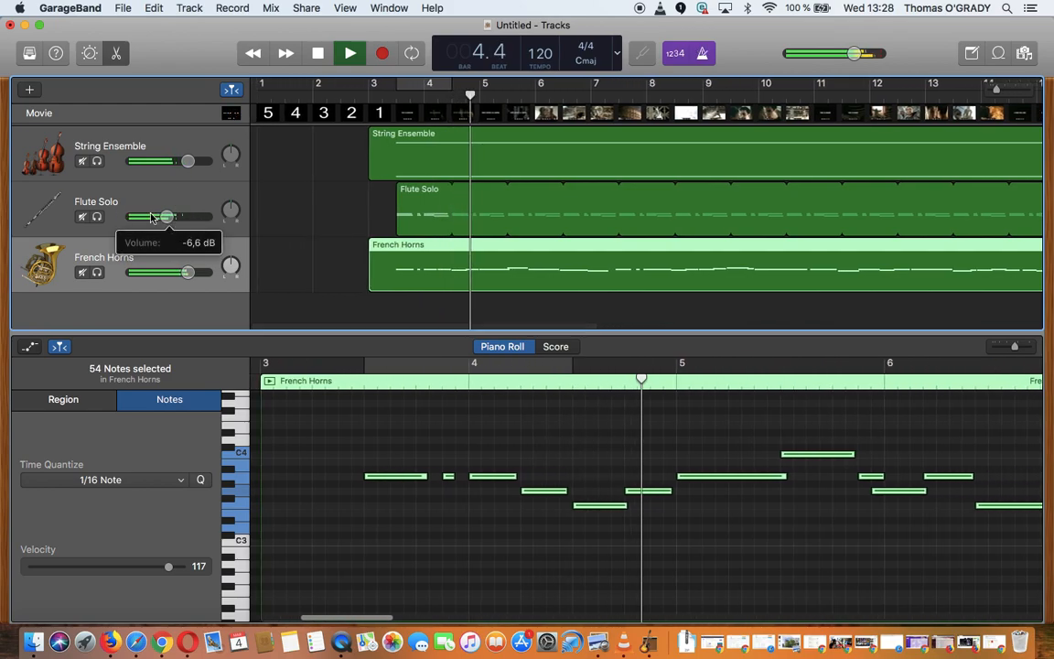
# Show the Gladiator movie window during playback and move it over the tracks, clear of the Piano Roll.
pyautogui.click(229, 113)
pyautogui.moveTo(730, 367); pyautogui.dragTo(424, 73)
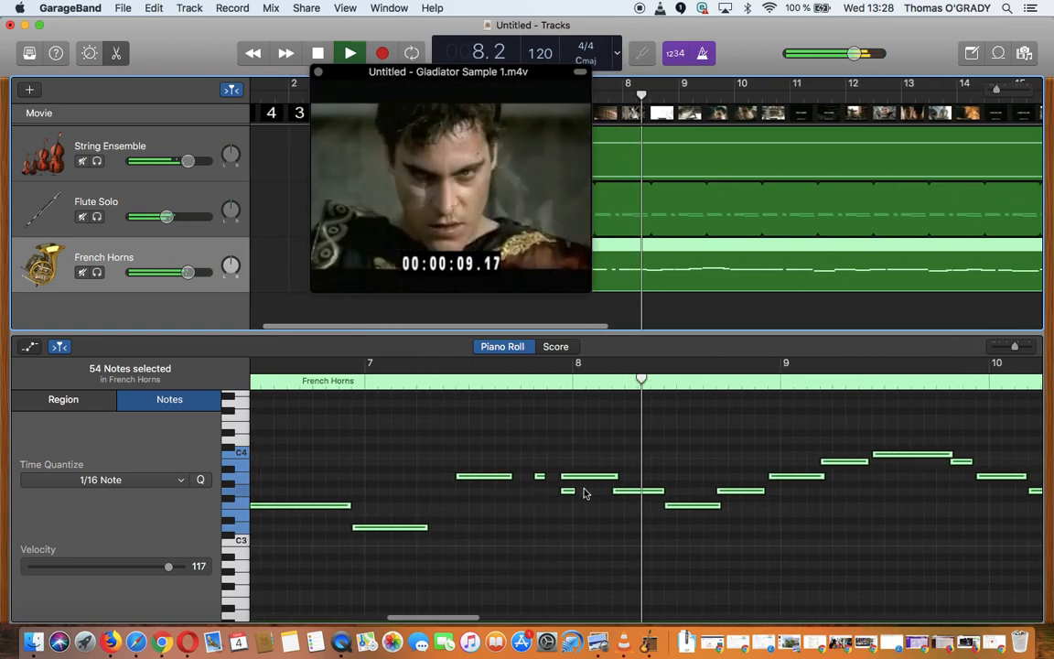
# Review the French Horns notes against the clip up to bar 18 with playhead following on, stop playback and close the editor.
pyautogui.click(376, 522)
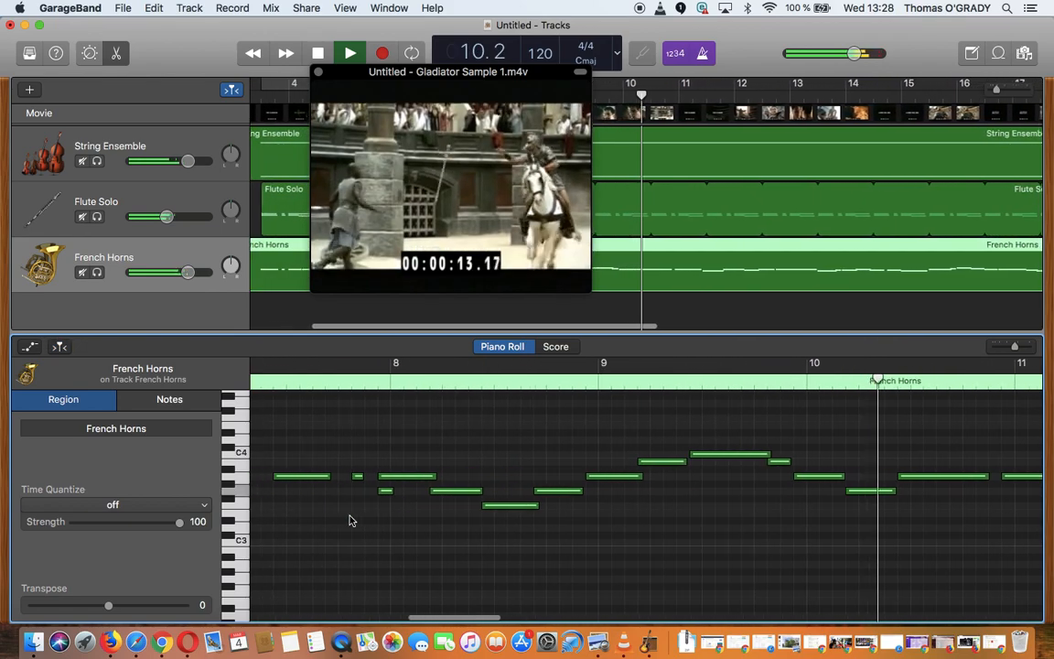
pyautogui.click(413, 487)
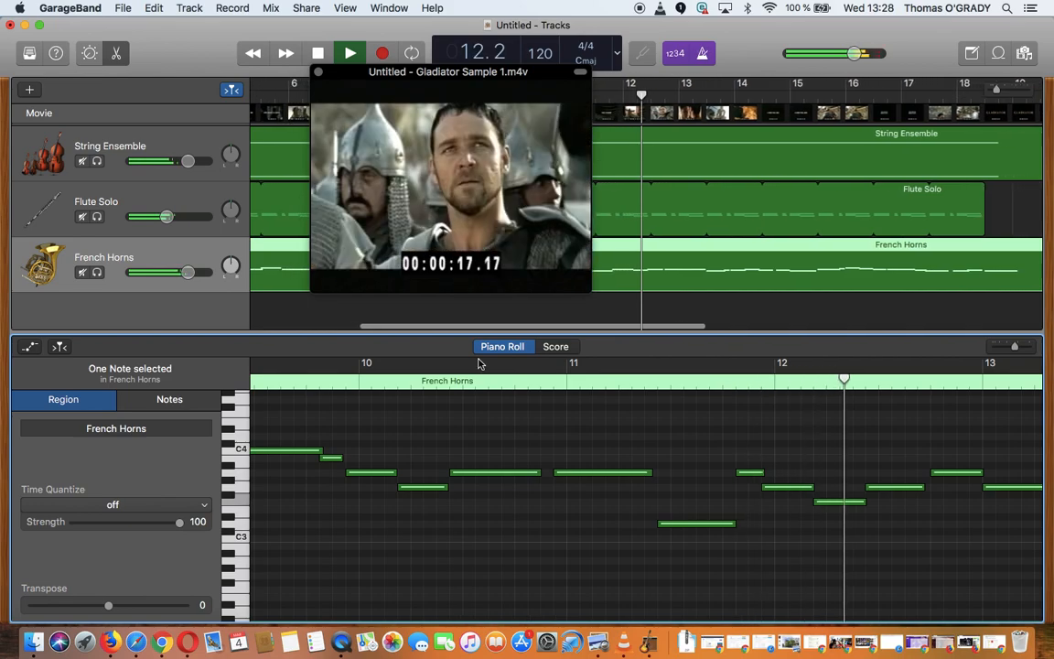
pyautogui.click(58, 346)
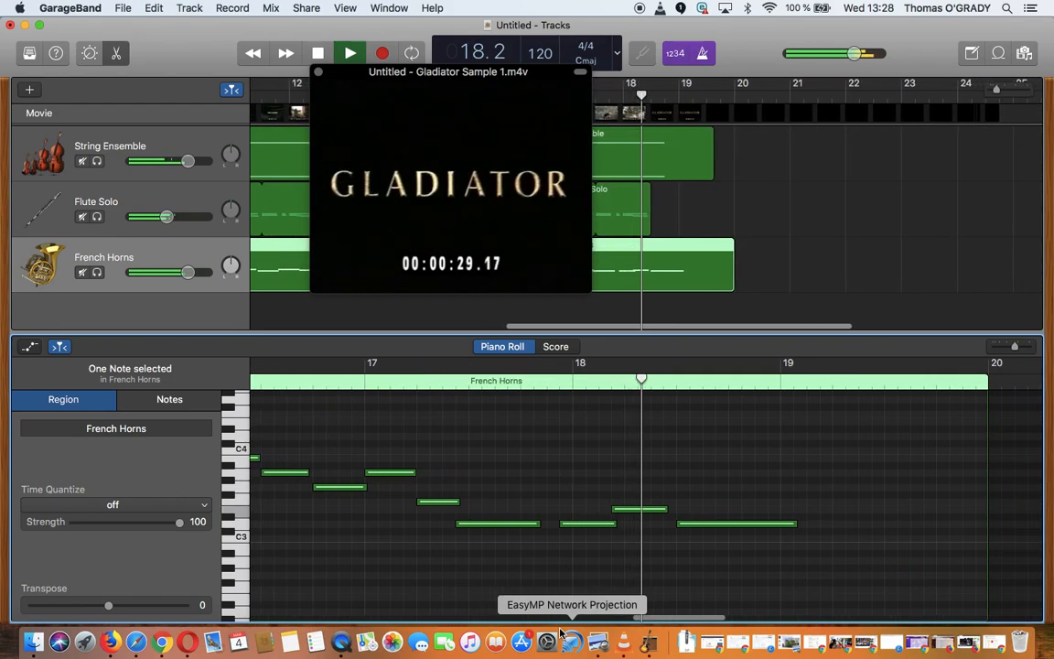
pyautogui.press('space')
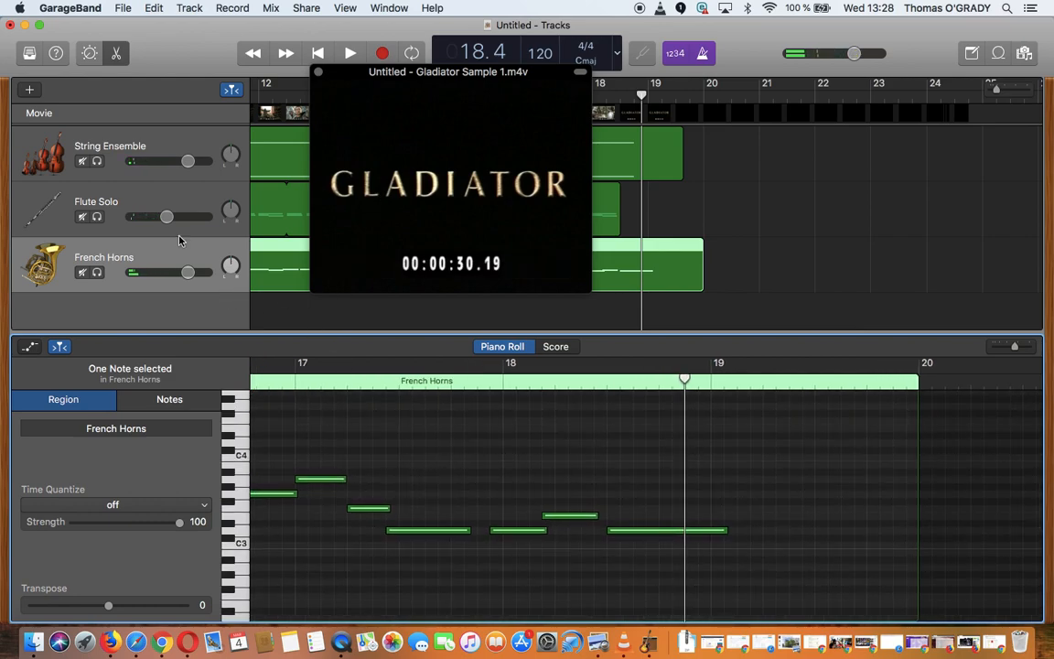
pyautogui.click(117, 53)
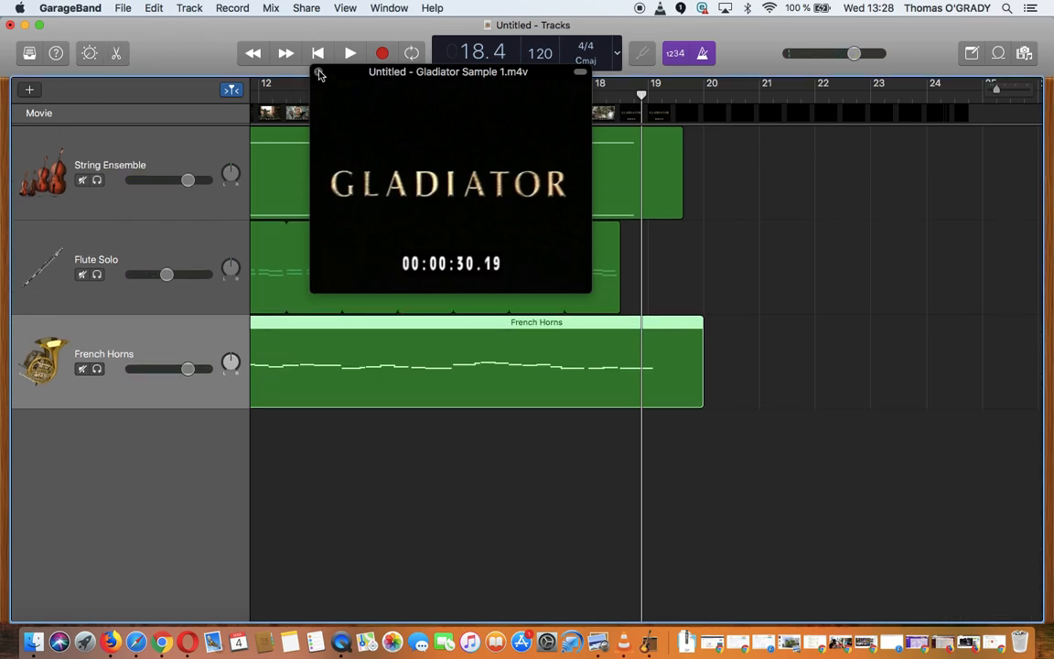
# Close the movie window and add a software instrument track with the Orchestral Percussion sound Orchestral Kit.
pyautogui.click(318, 73)
pyautogui.click(405, 548)
pyautogui.hscroll(-10, 408, 550)
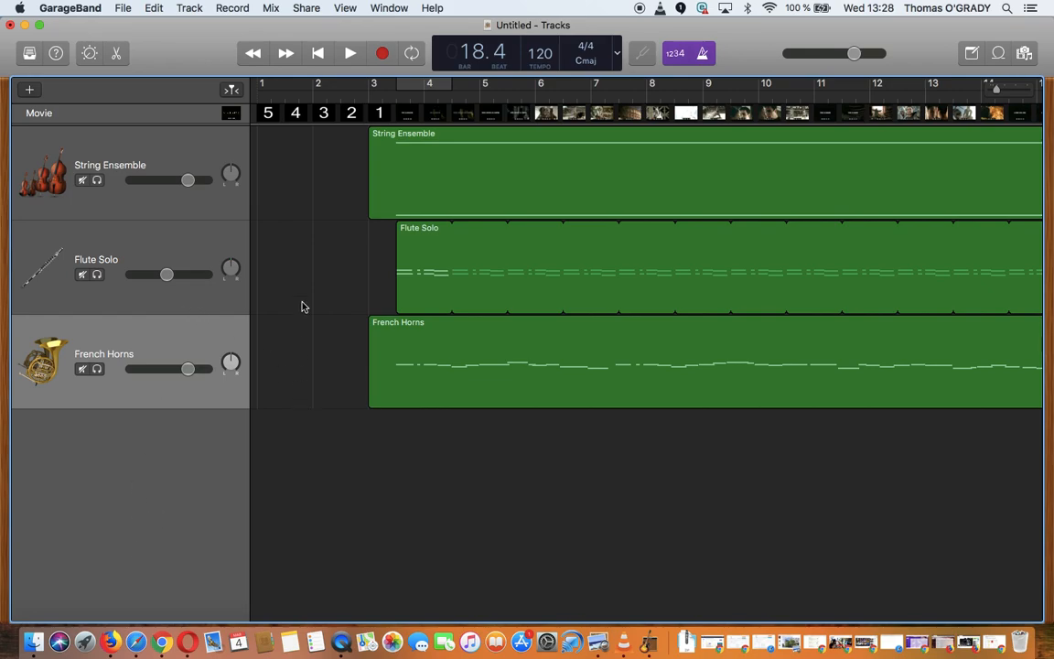
pyautogui.click(26, 91)
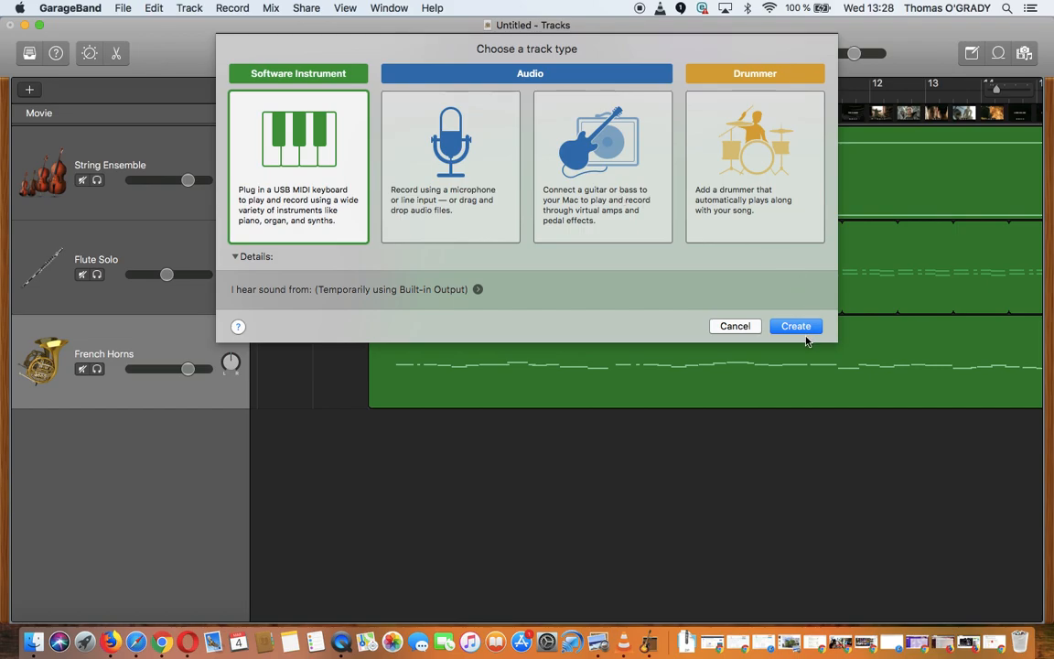
pyautogui.click(802, 330)
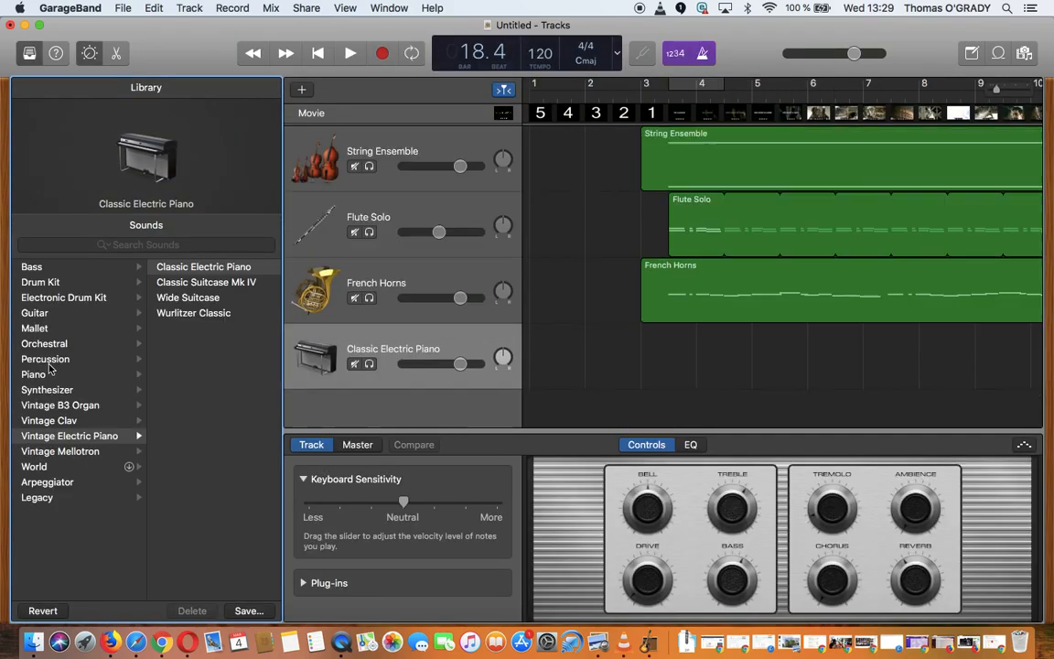
pyautogui.click(53, 345)
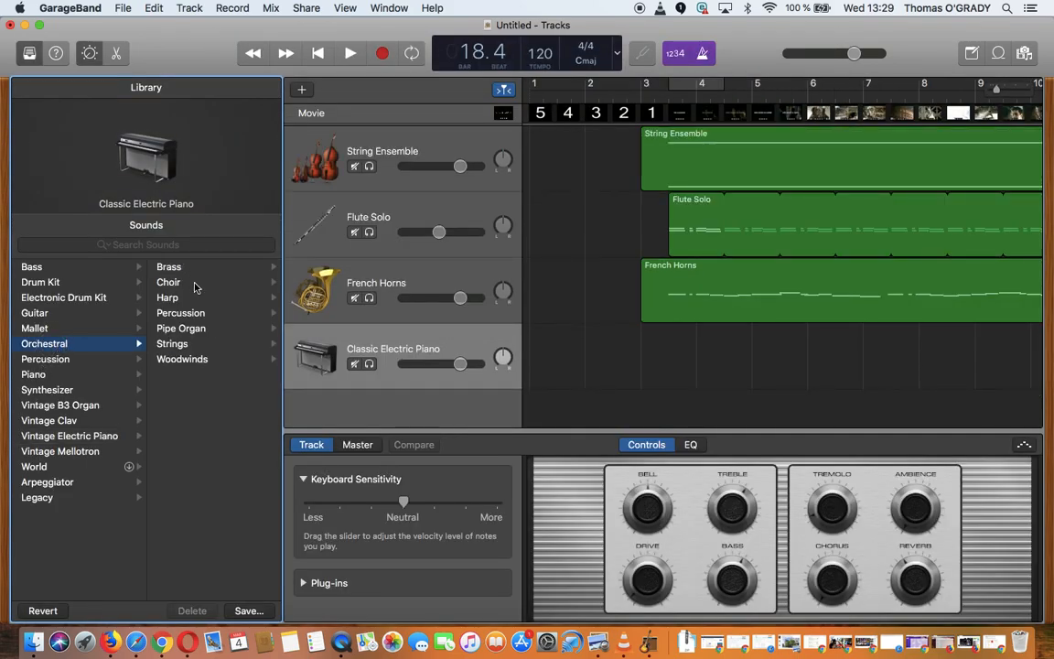
pyautogui.click(175, 314)
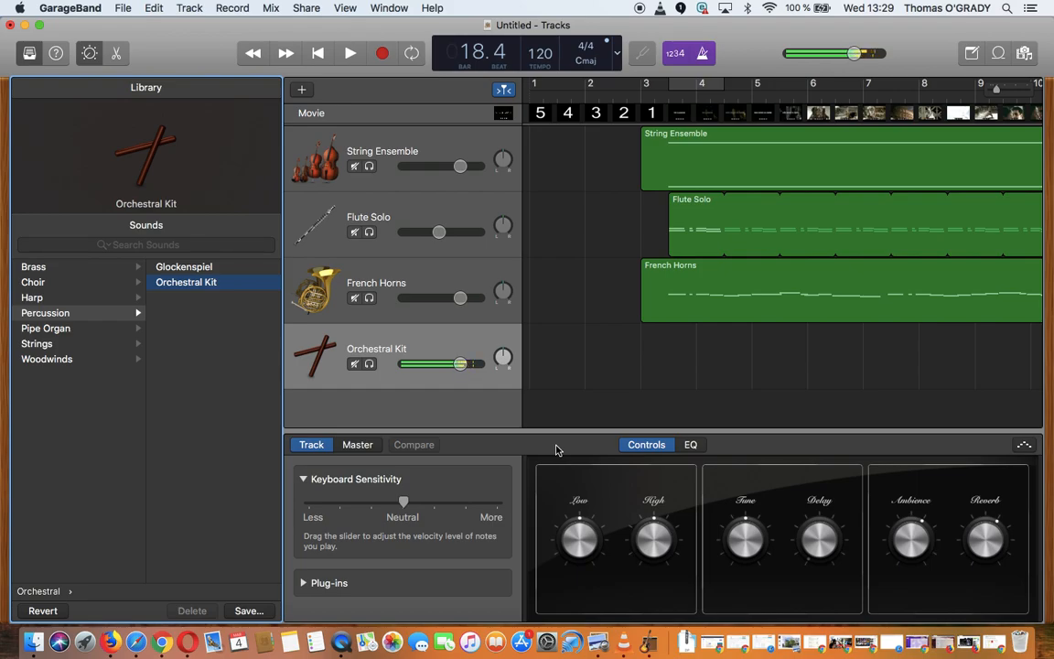
# Hide the Smart Controls and the Library, and slightly lower the Orchestral Kit track volume.
pyautogui.click(88, 54)
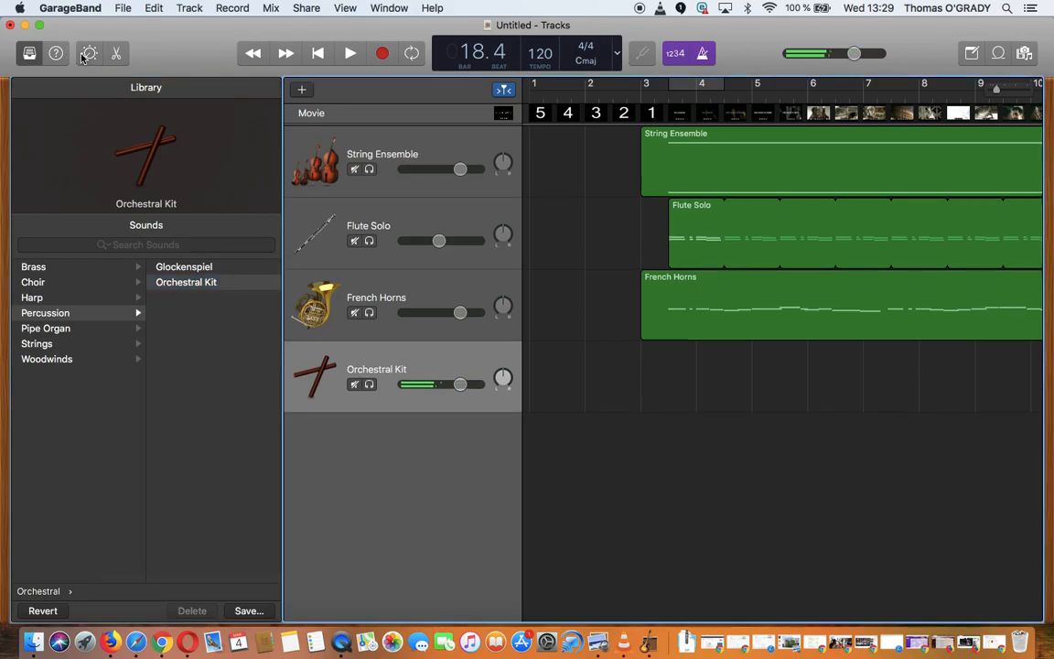
pyautogui.click(29, 53)
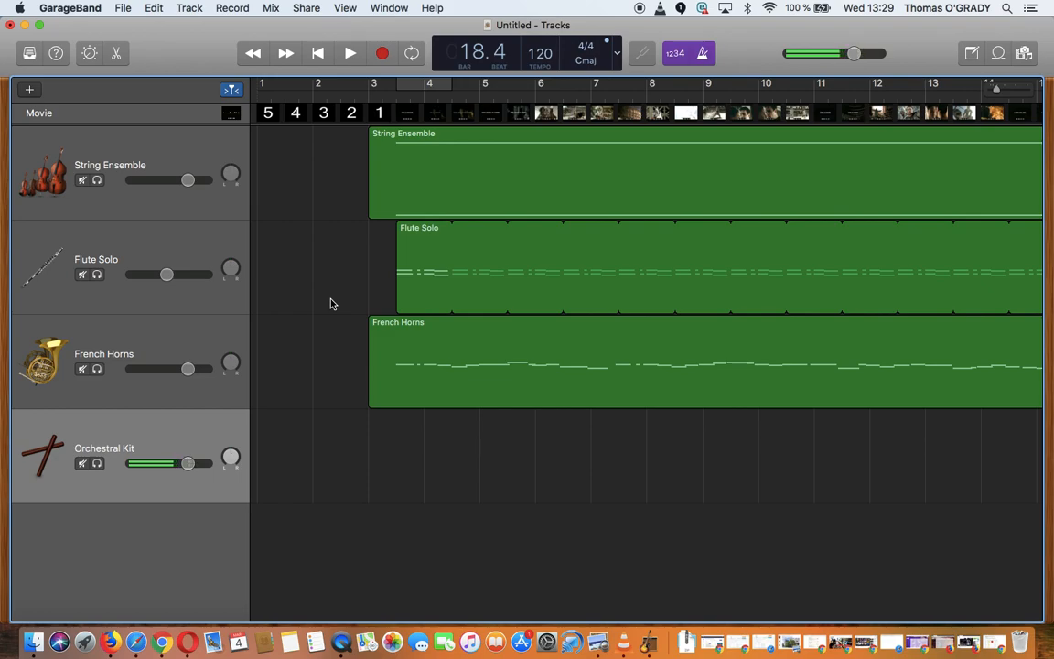
pyautogui.moveTo(190, 469); pyautogui.dragTo(182, 467)
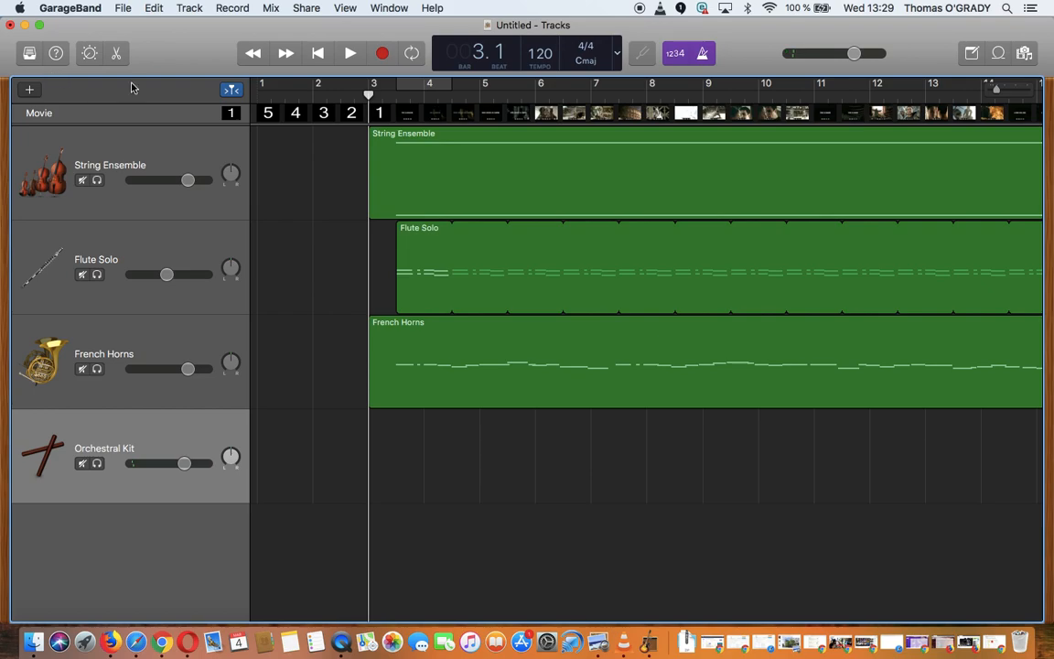
# Show the Gladiator movie window over the early bars of the tracks and open Musical Typing for the Orchestral Kit.
pyautogui.click(229, 112)
pyautogui.moveTo(366, 78); pyautogui.dragTo(311, 133)
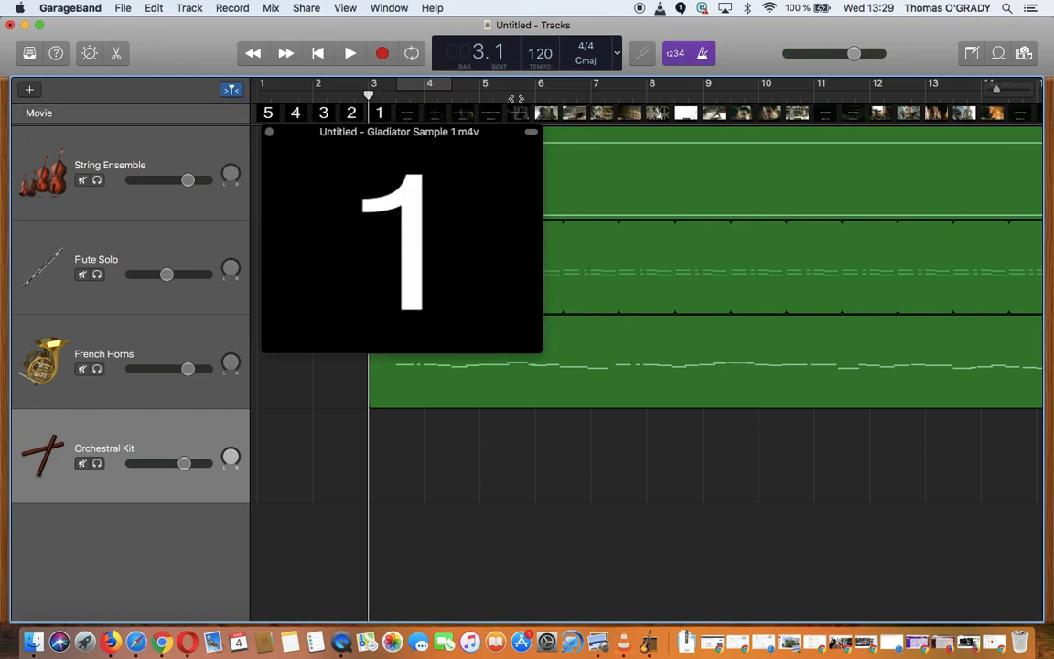
pyautogui.press('super+k')
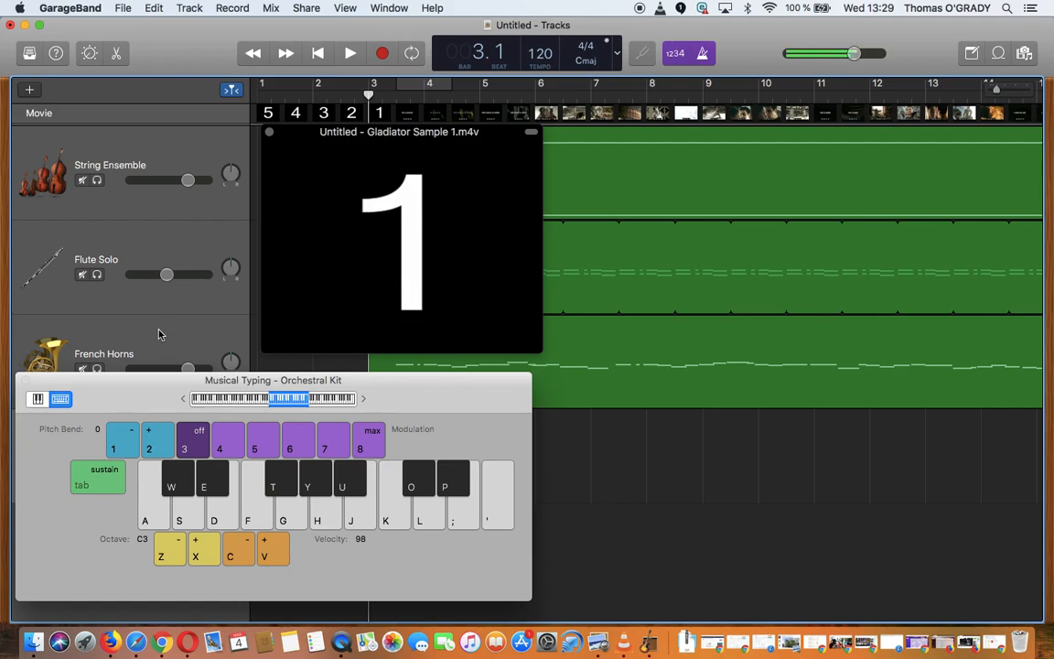
pyautogui.click(381, 53)
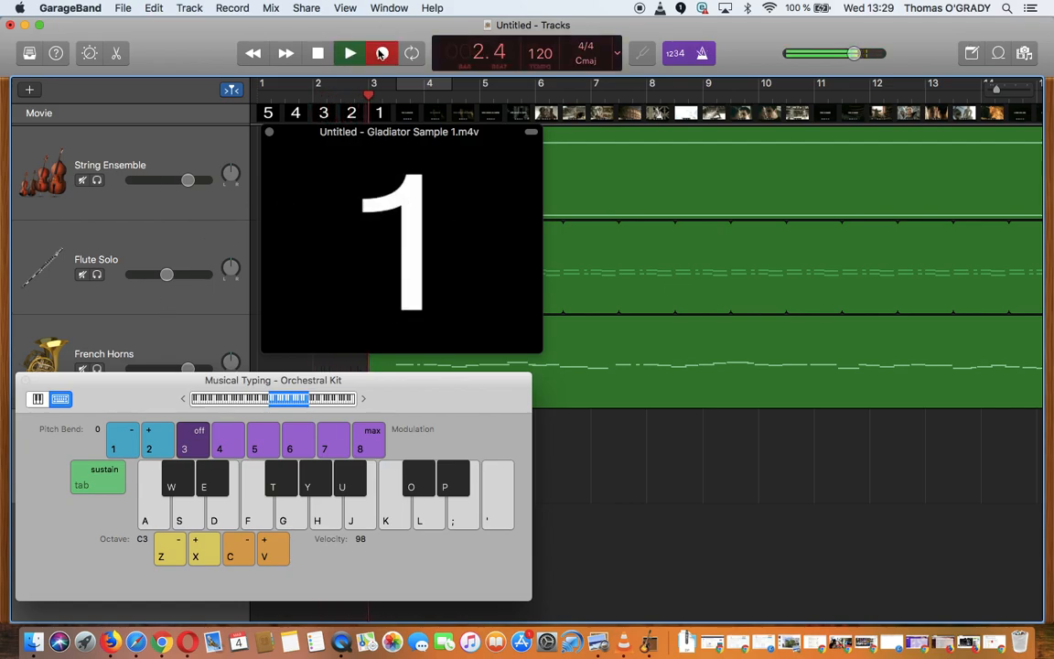
pyautogui.click(382, 53)
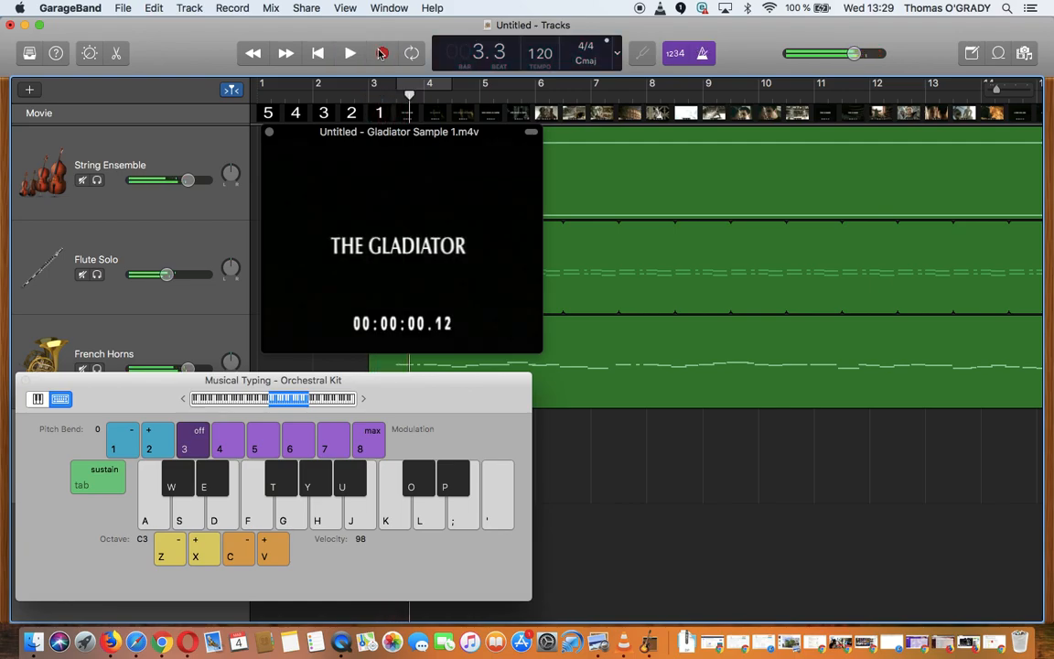
pyautogui.click(361, 95)
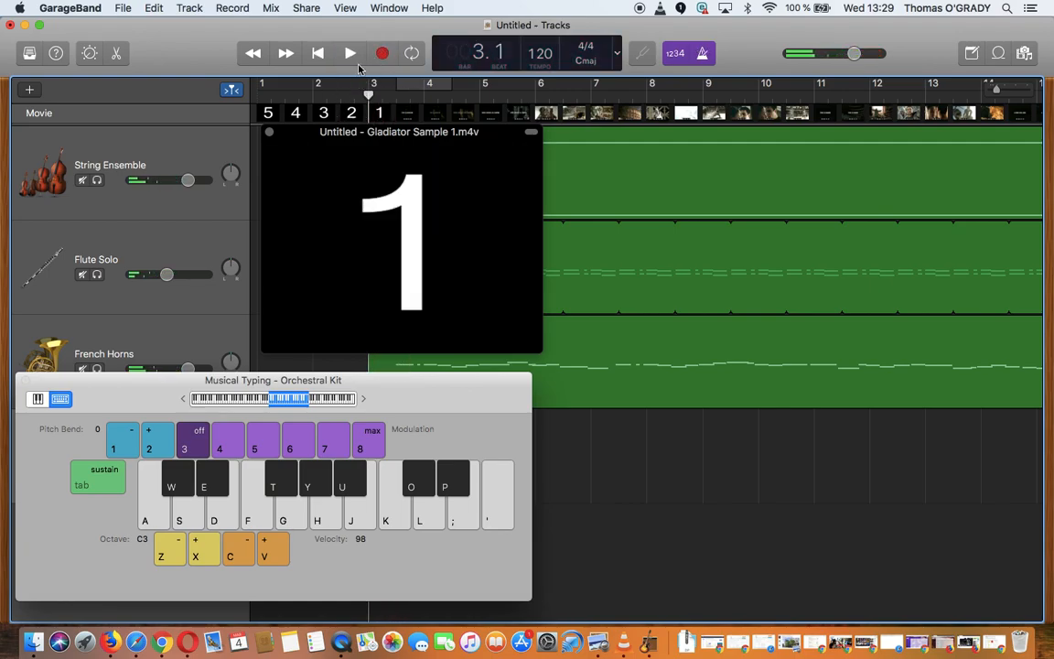
# Record a single-pitch drum rhythm on the Orchestral Kit track from bar 3 to bar 7 against the clip.
pyautogui.click(386, 56)
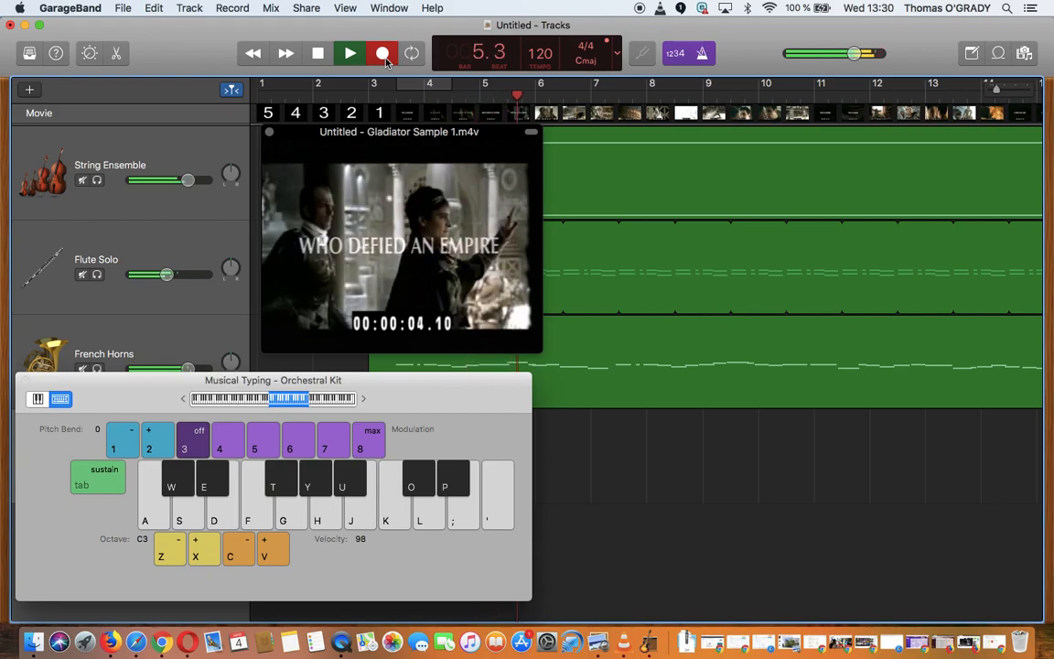
pyautogui.press('a')
pyautogui.press('a')
pyautogui.press('a')
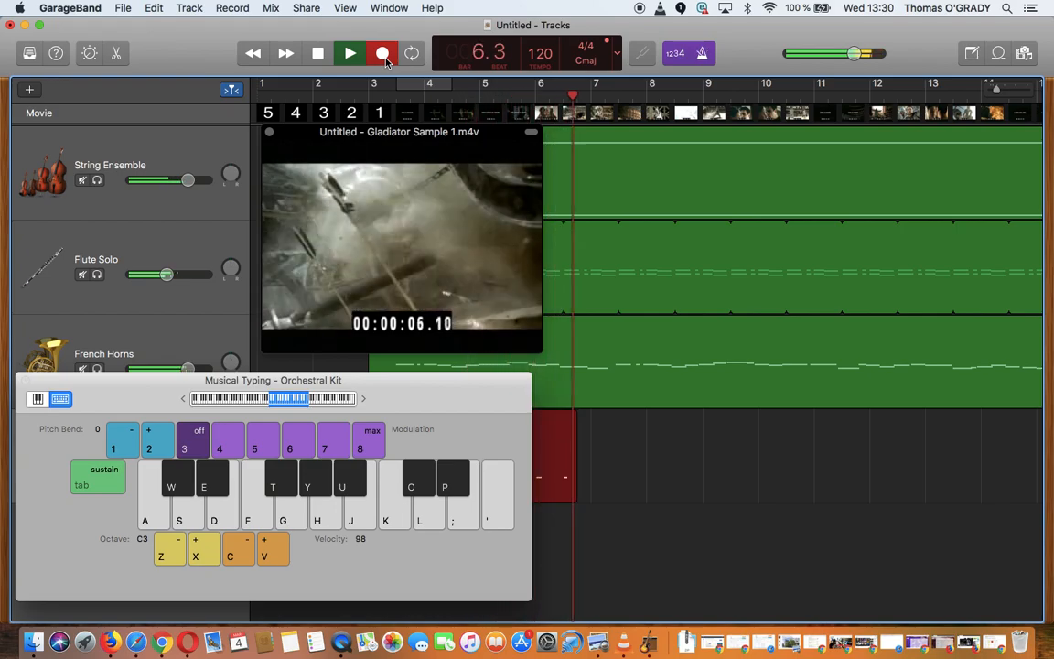
pyautogui.press('space')
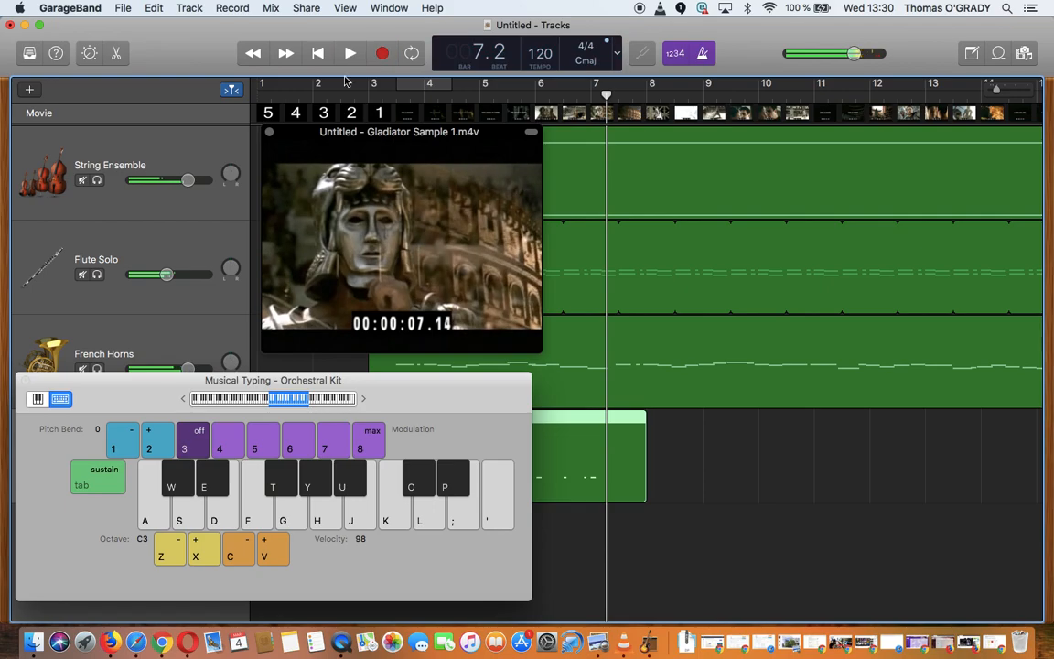
# Close the Musical Typing and movie windows and open the Orchestral Kit region in the Piano Roll.
pyautogui.click(26, 381)
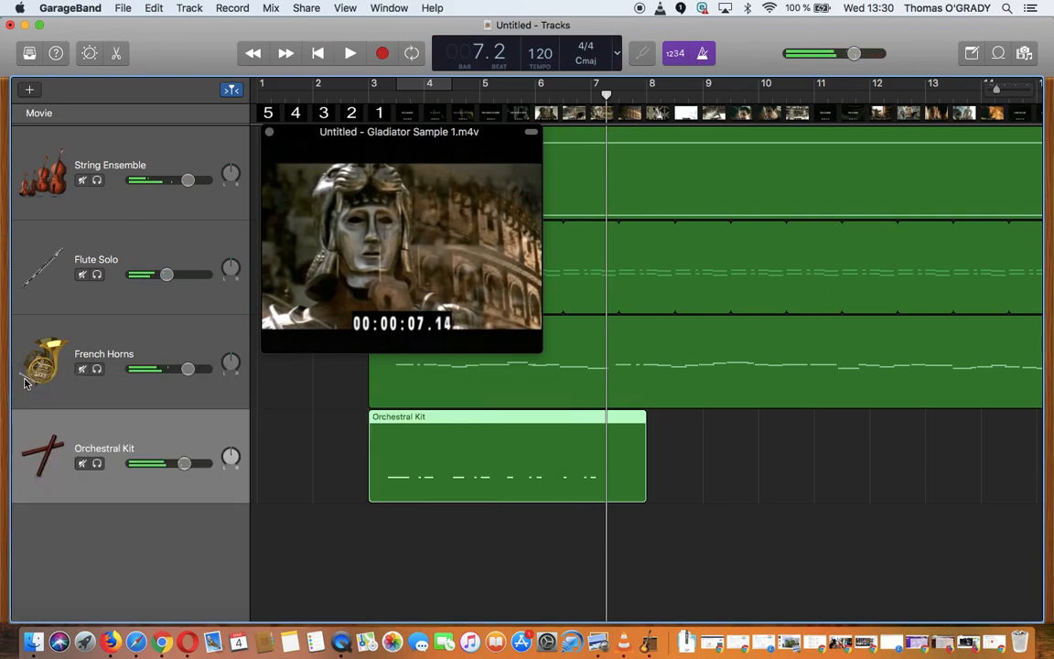
pyautogui.click(268, 129)
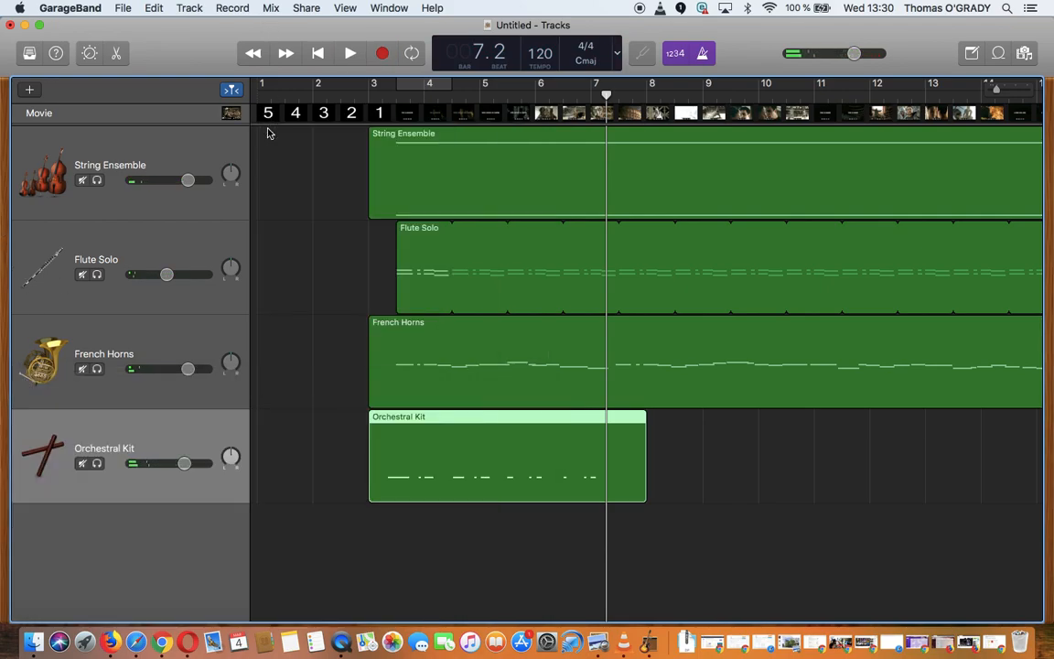
pyautogui.doubleClick(399, 485)
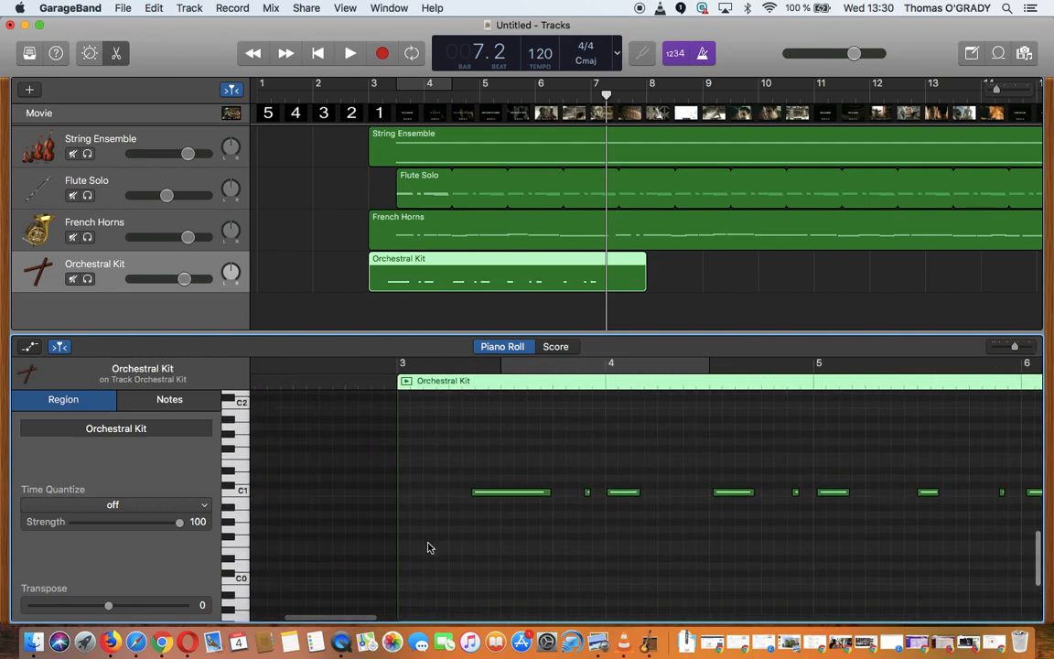
# Start the first drum note and the Orchestral Kit region at bar 3 beat 3, and set a cycle range from there to bar 5.
pyautogui.moveTo(514, 494); pyautogui.dragTo(539, 492)
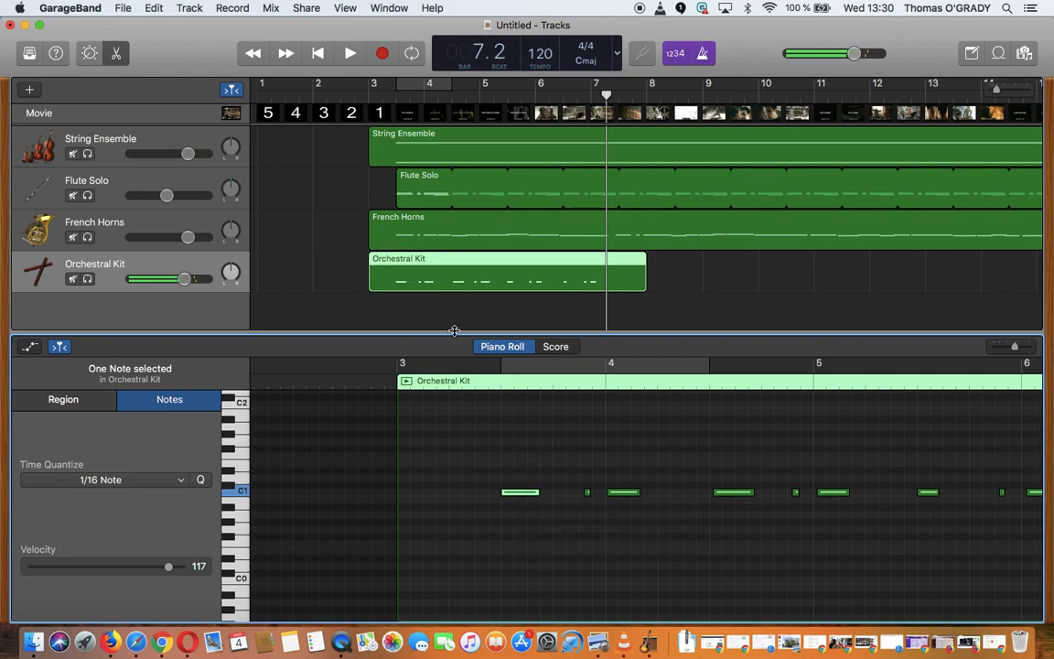
pyautogui.moveTo(373, 288); pyautogui.dragTo(397, 287)
pyautogui.moveTo(400, 85); pyautogui.dragTo(477, 87)
# Quantize all Orchestral Kit notes to 1/16 Note and play the cycle range.
pyautogui.click(572, 479)
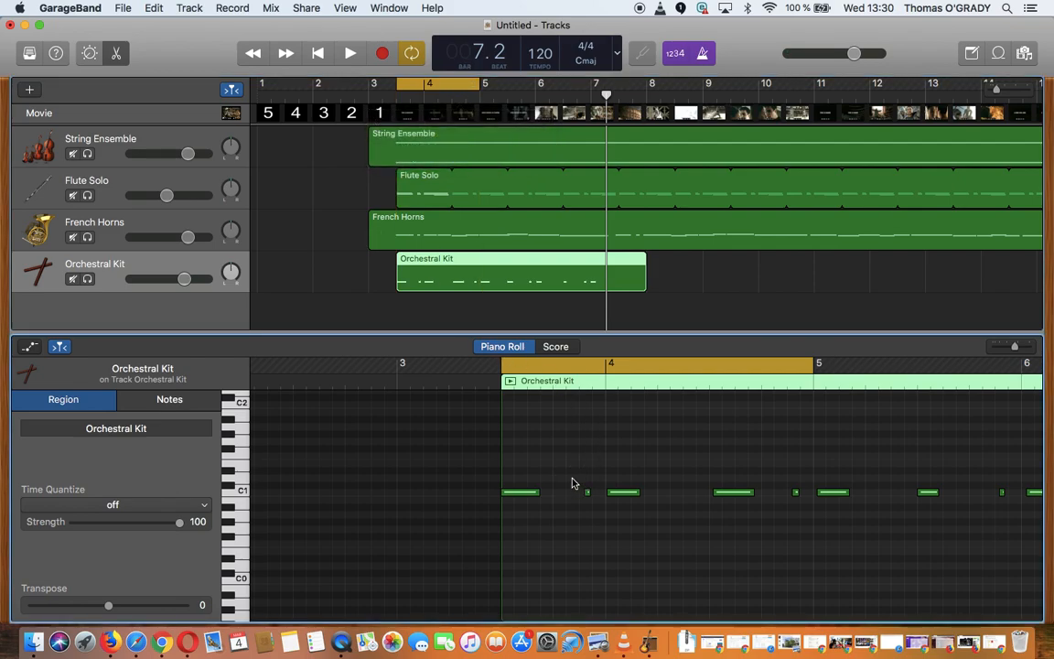
pyautogui.press('super+a')
pyautogui.press('space')
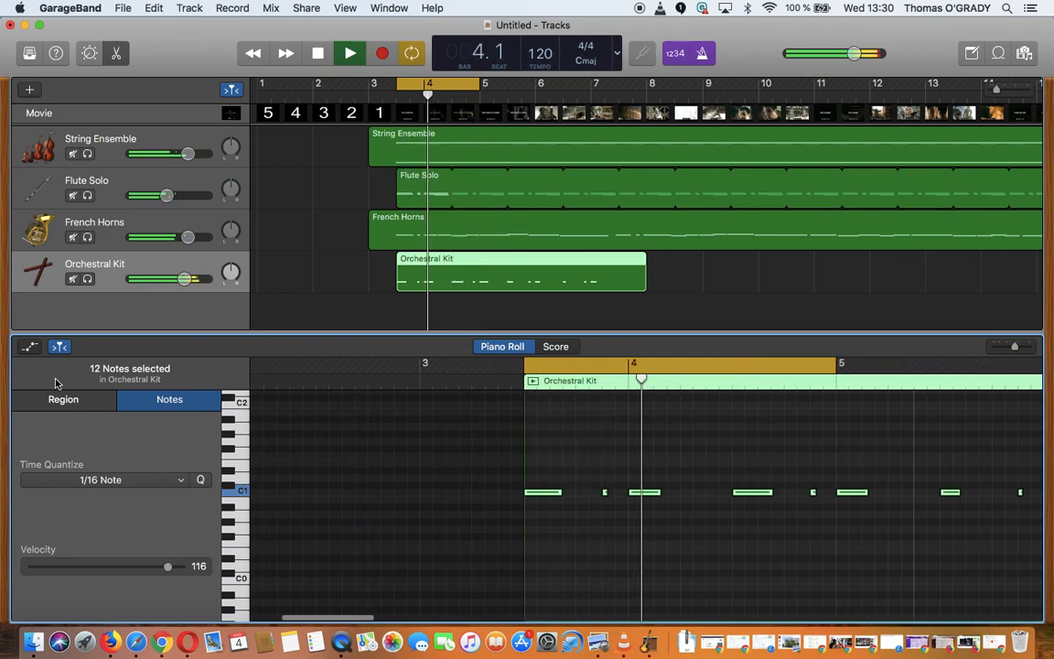
pyautogui.press('space')
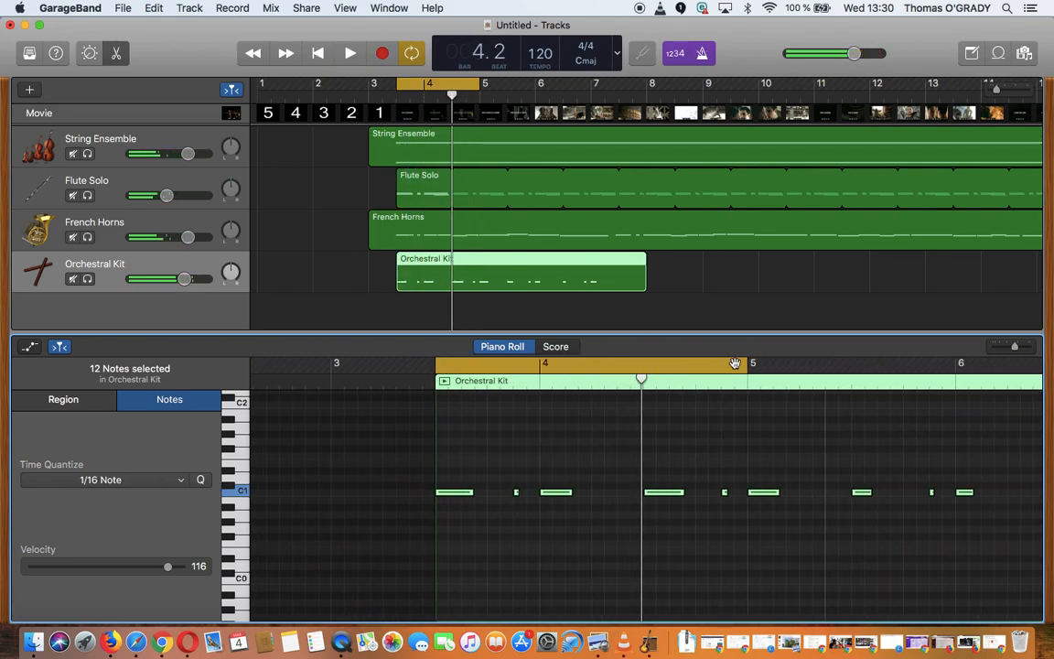
# Extend the cycle range into beat 2 of bar 5 while auditioning it, and trim the Orchestral Kit region's end to match.
pyautogui.moveTo(747, 363); pyautogui.dragTo(801, 358)
pyautogui.press('space')
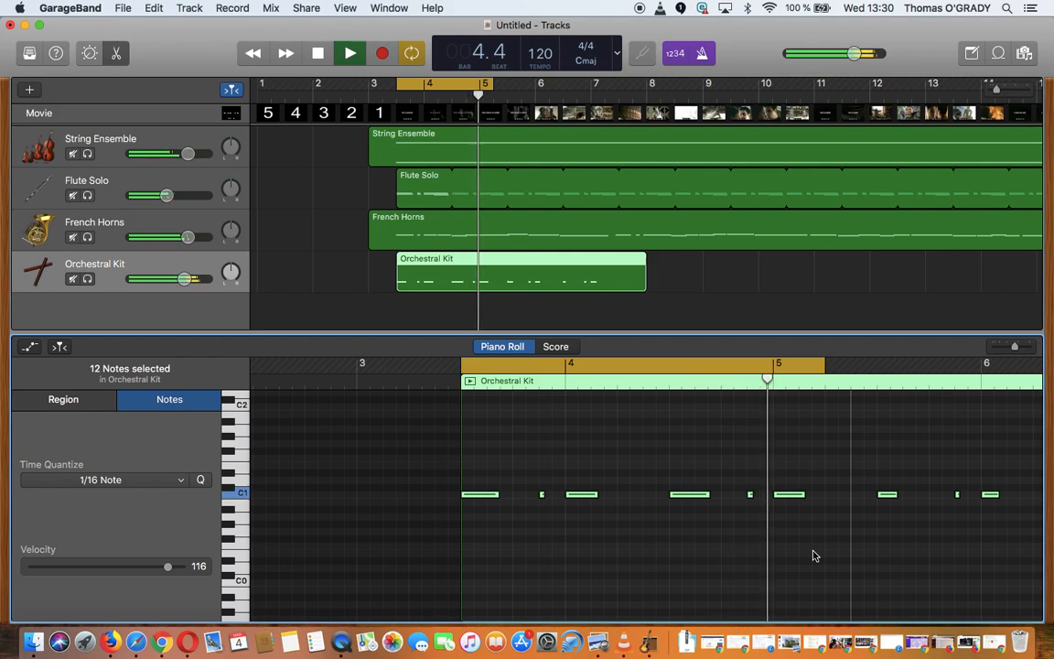
pyautogui.press('space')
pyautogui.moveTo(823, 363); pyautogui.dragTo(849, 360)
pyautogui.press('space')
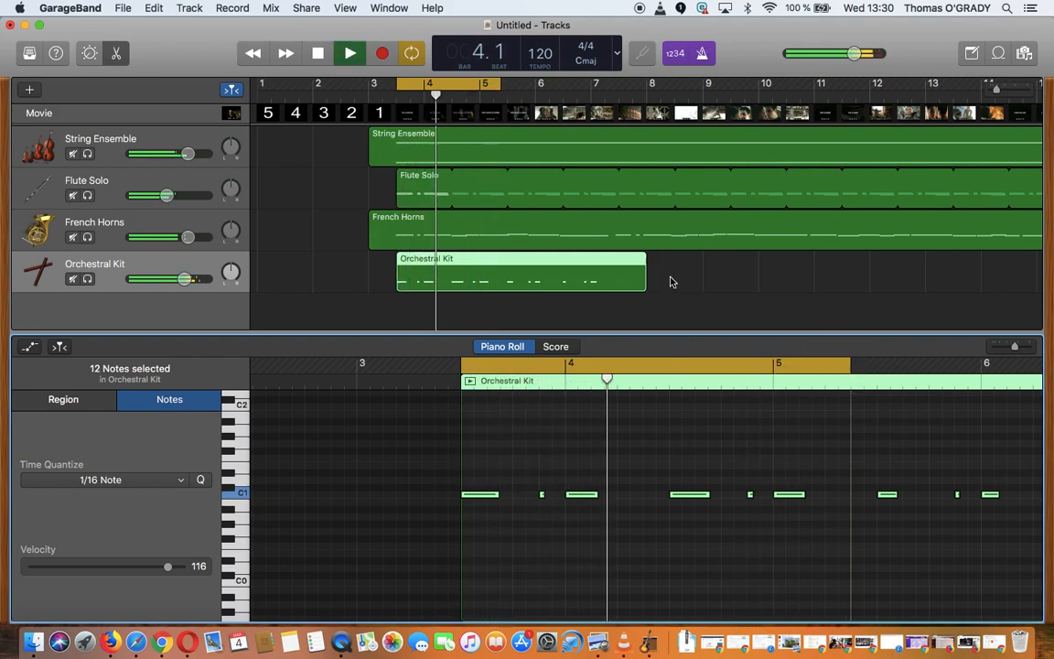
pyautogui.moveTo(641, 282); pyautogui.dragTo(501, 261)
pyautogui.press('space')
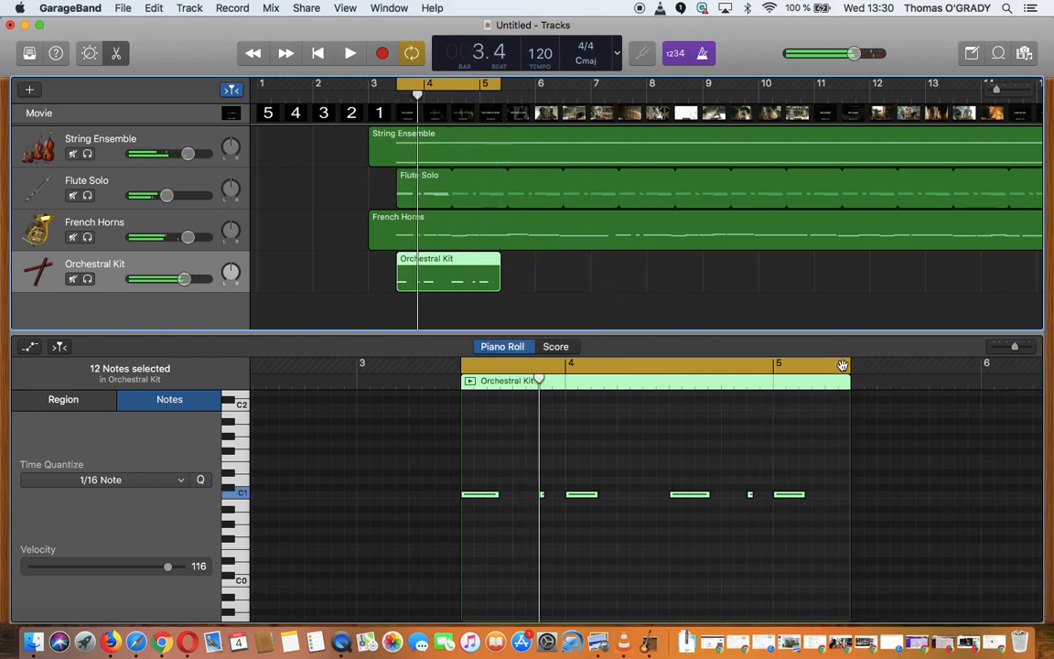
# Extend the cycle range's end to 5.3.1.1 for a length of two bars and audition the loop.
pyautogui.moveTo(848, 366); pyautogui.dragTo(863, 366)
pyautogui.press('space')
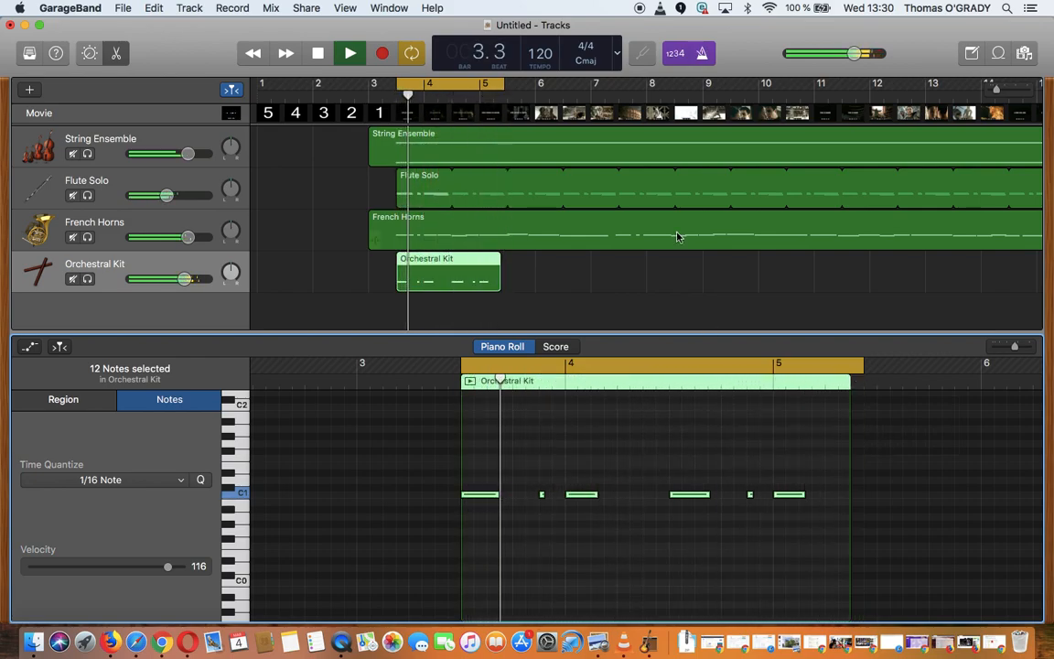
pyautogui.press('space')
pyautogui.moveTo(863, 364); pyautogui.dragTo(875, 363)
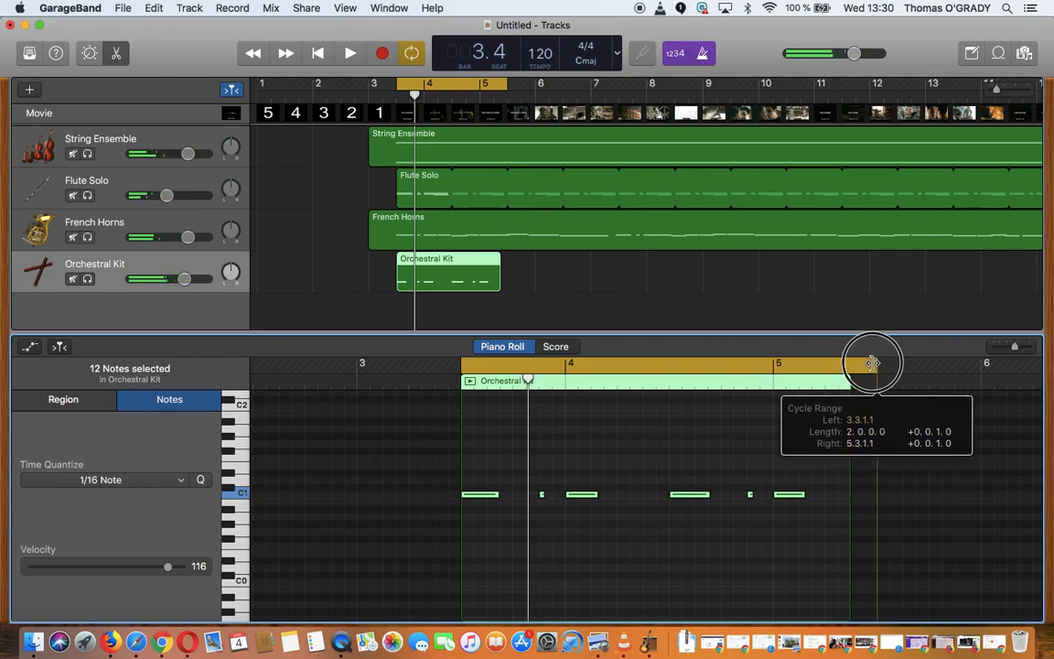
pyautogui.press('space')
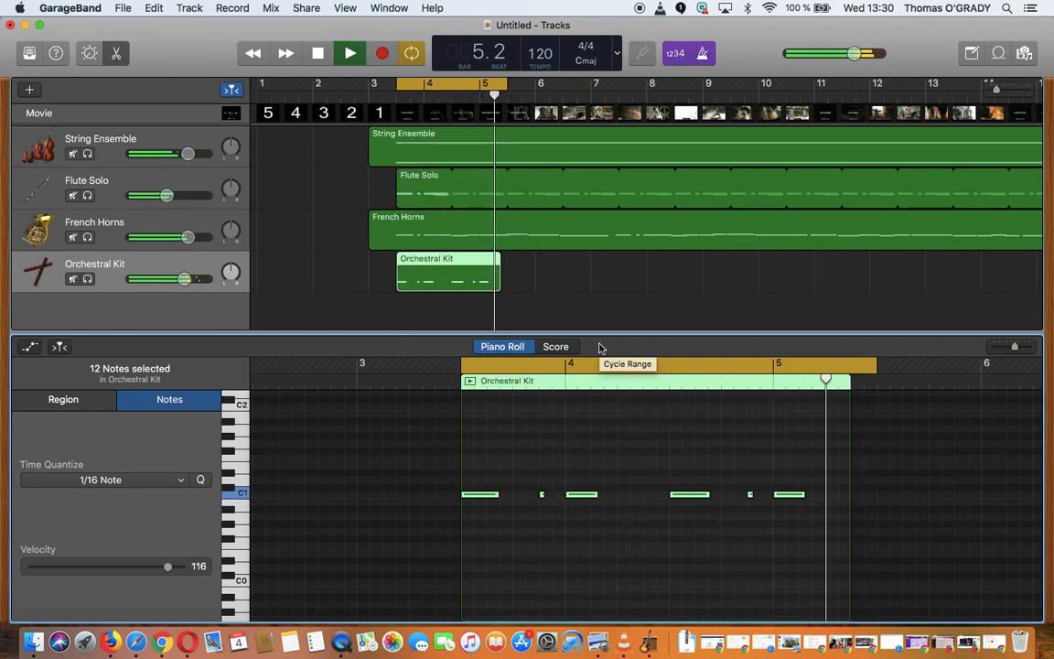
pyautogui.press('space')
# Lower the Orchestral Kit track volume further and deselect the region.
pyautogui.click(594, 542)
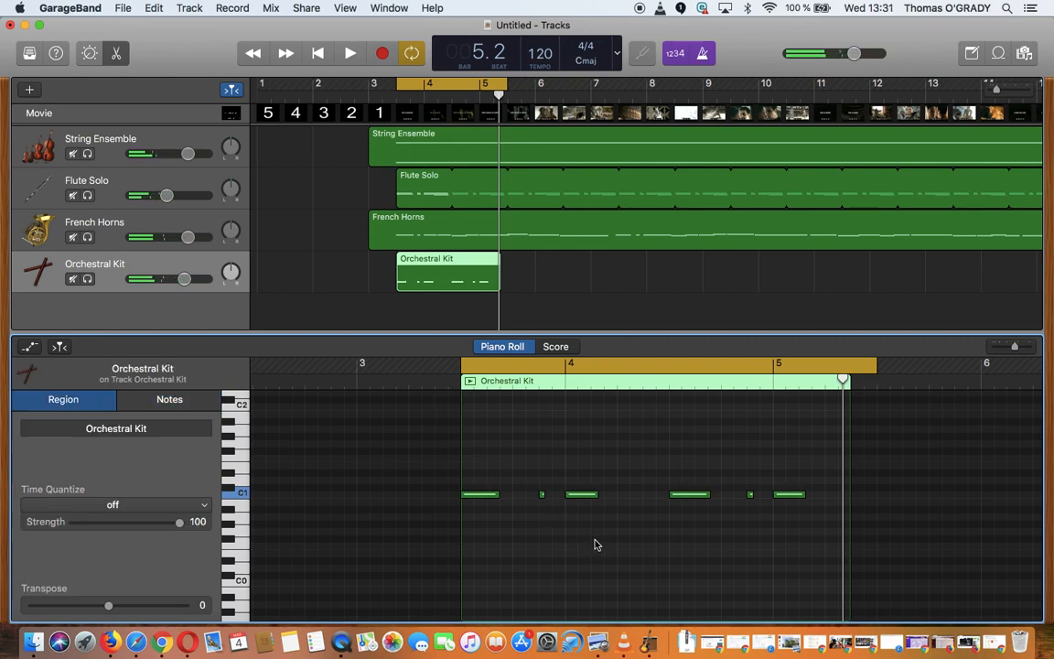
pyautogui.moveTo(185, 279)
pyautogui.mouseDown()
pyautogui.moveTo(162, 279)
pyautogui.moveTo(172, 279)
pyautogui.mouseUp()
pyautogui.click(372, 313)
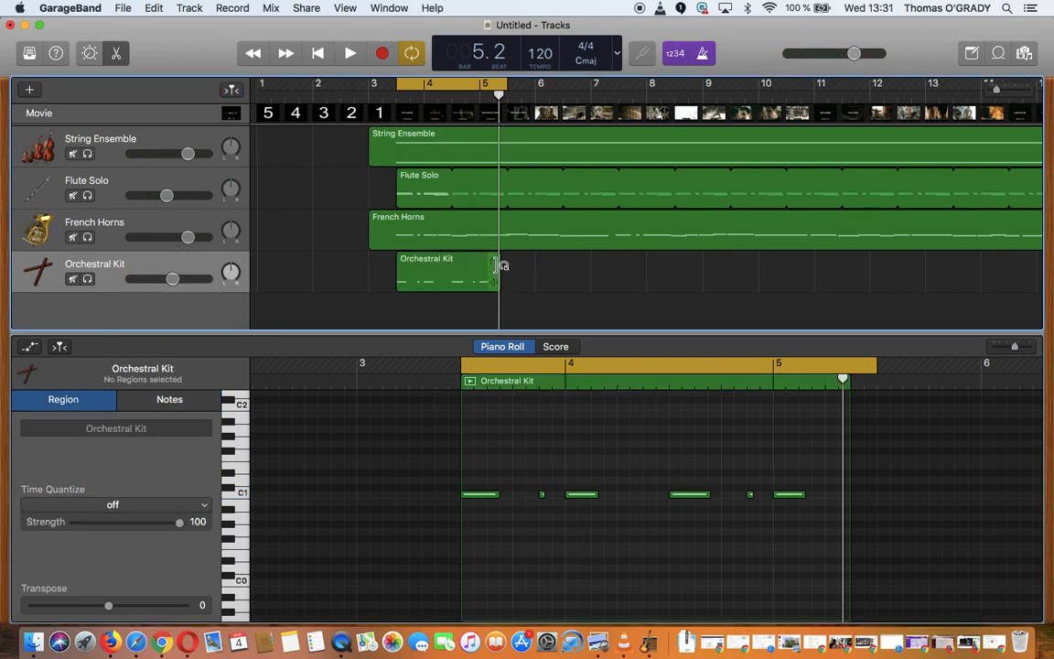
# Copy the Orchestral Kit region's first C1 note up to D1, add short D1 notes before bar 4, and audition the pattern.
pyautogui.click(461, 274)
pyautogui.click(497, 452)
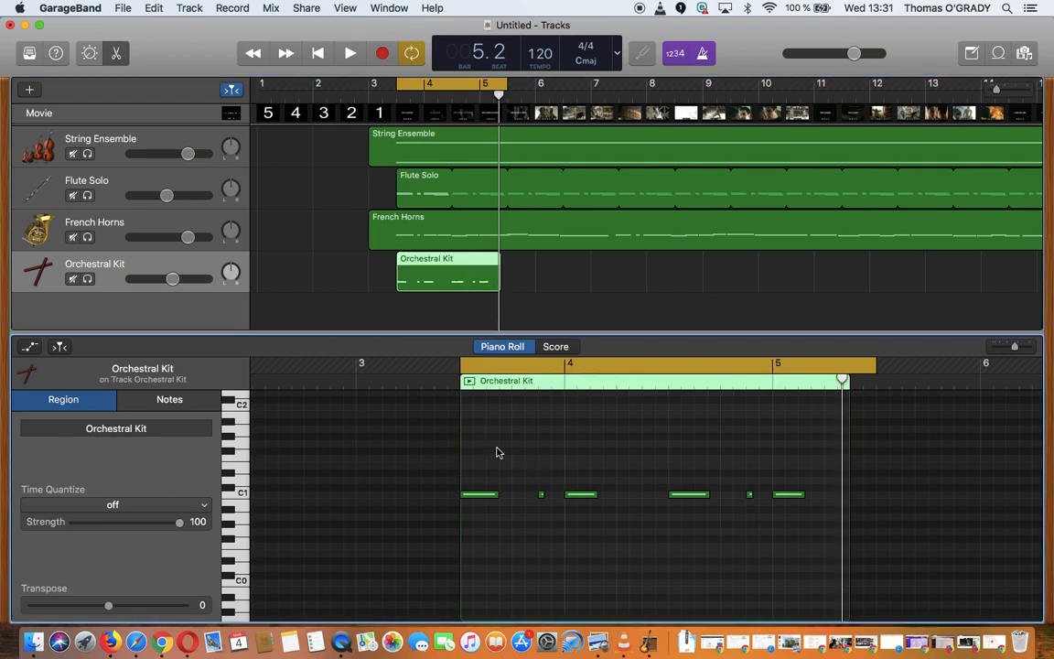
pyautogui.scroll(2, 511, 521)
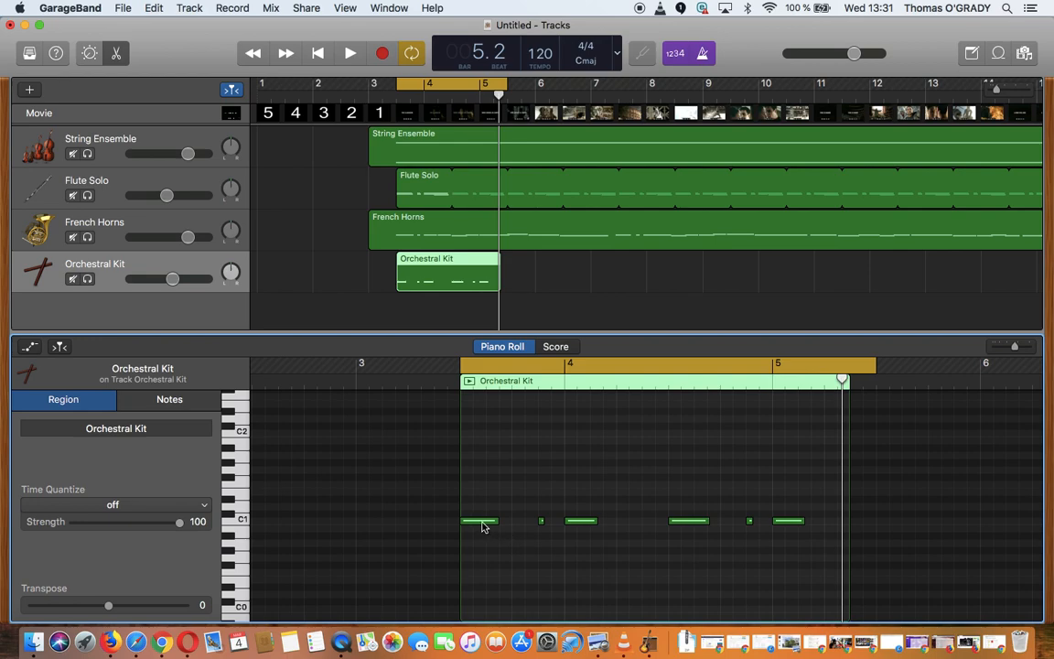
pyautogui.moveTo(483, 526)
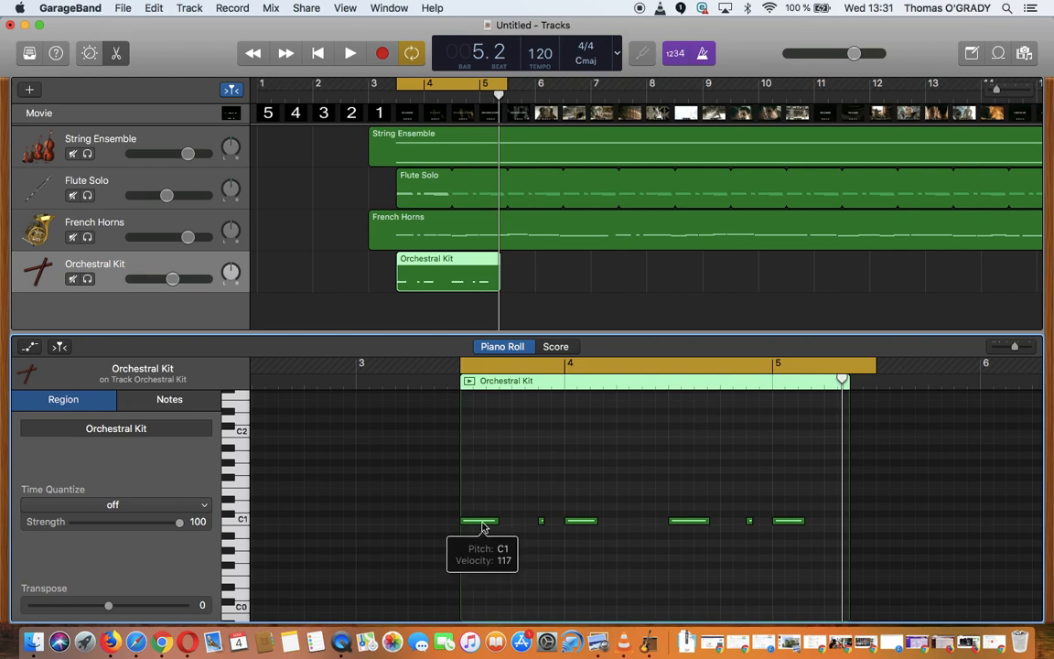
pyautogui.moveTo(482, 524); pyautogui.dragTo(509, 508)
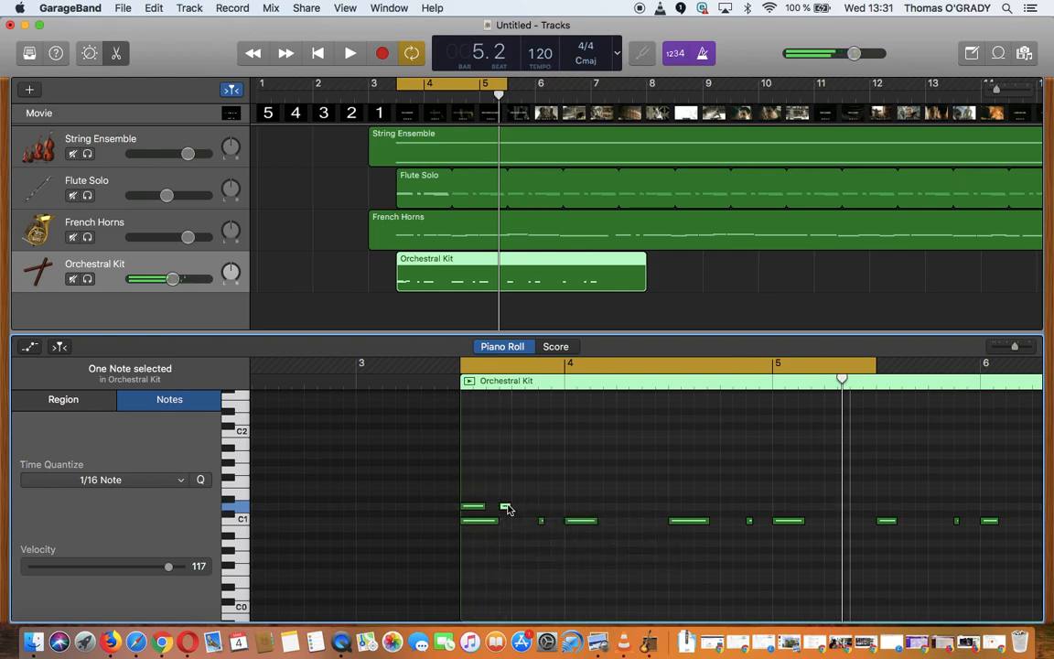
pyautogui.click(508, 508)
pyautogui.press('space')
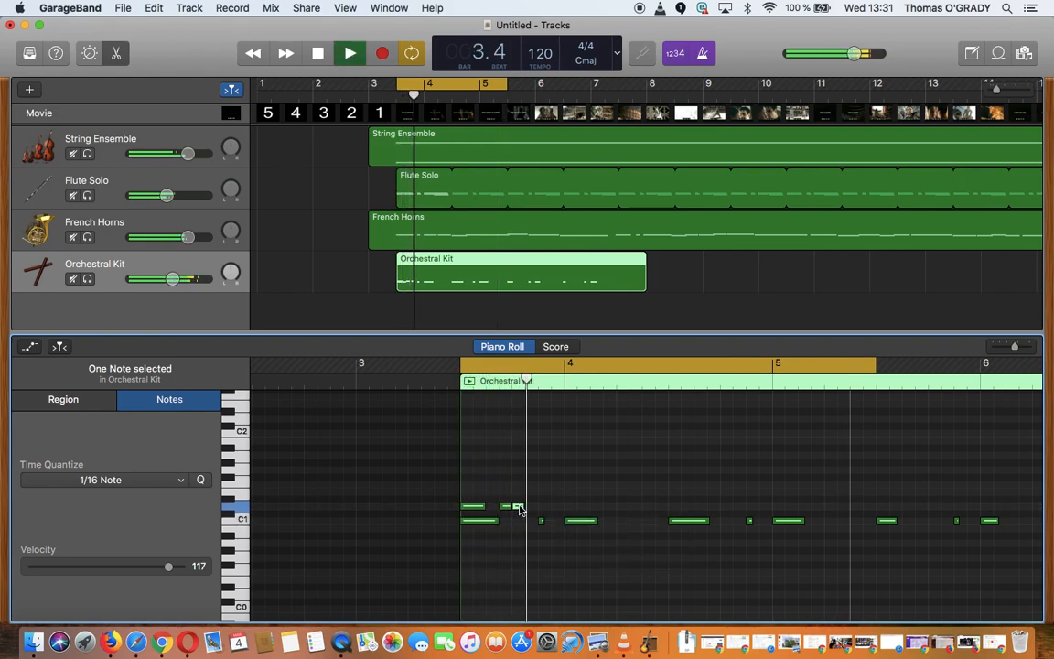
# Add short D1 notes through bars 4 and 5 of the Orchestral Kit pattern and a C♯1 note at 5.2.3.1 while auditioning.
pyautogui.press('space')
pyautogui.moveTo(518, 507); pyautogui.dragTo(634, 507)
pyautogui.press('space')
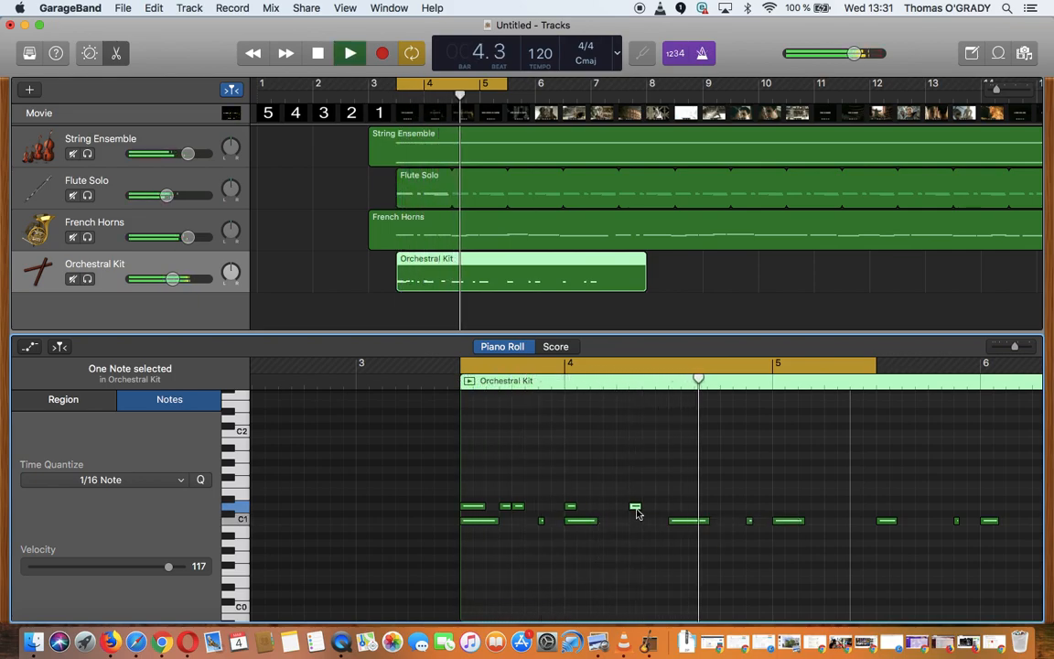
pyautogui.moveTo(632, 508); pyautogui.dragTo(752, 511)
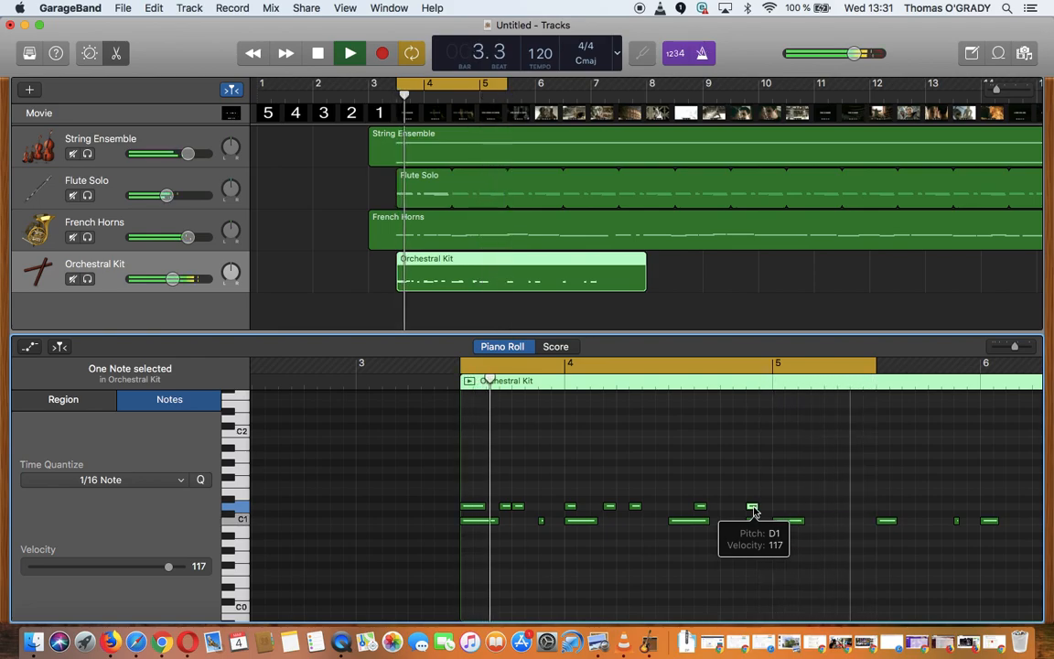
pyautogui.moveTo(752, 511); pyautogui.dragTo(855, 512)
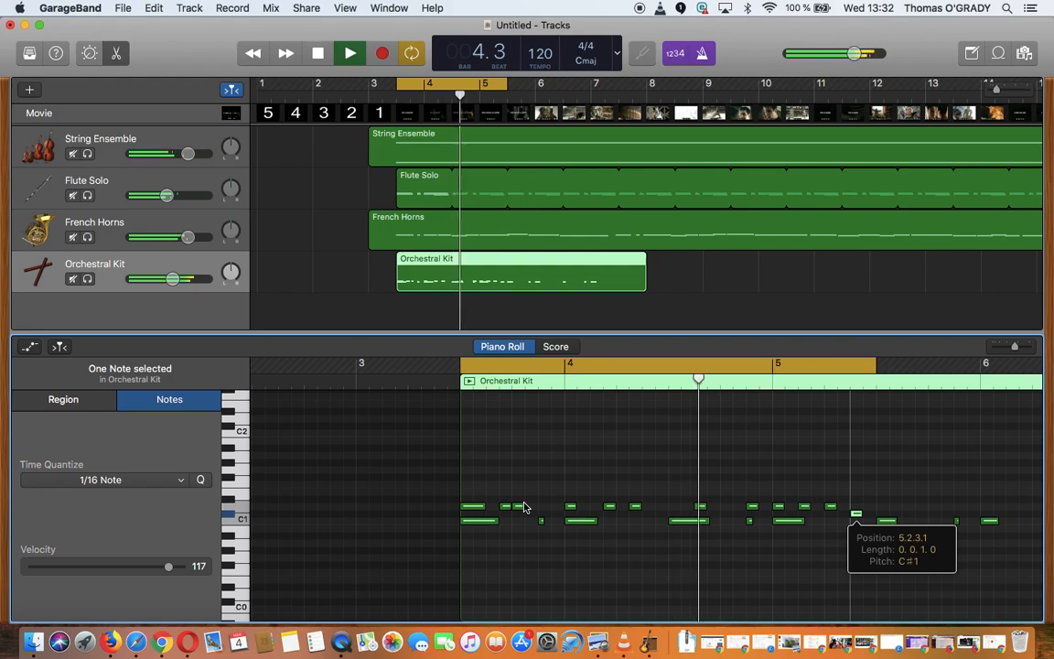
pyautogui.press('space')
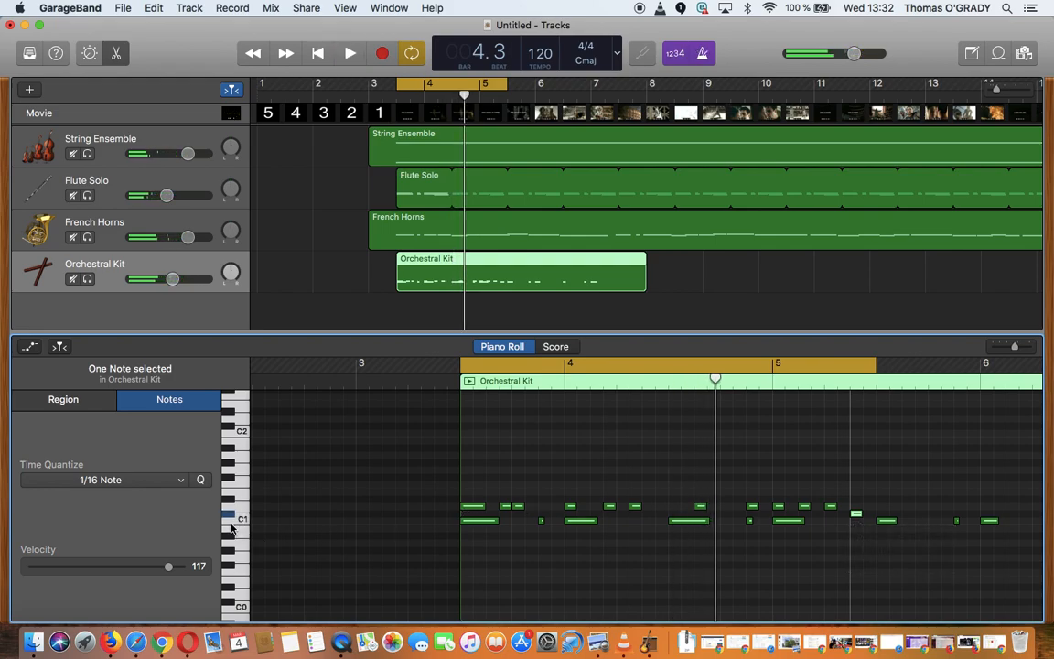
# Audition the kit's sounds and copy drum notes down to A0 at 4.2.1.1 and in bar 5, checking them in playback.
pyautogui.click(231, 527)
pyautogui.keyDown('shift'); pyautogui.click(225, 504); pyautogui.keyUp('shift')
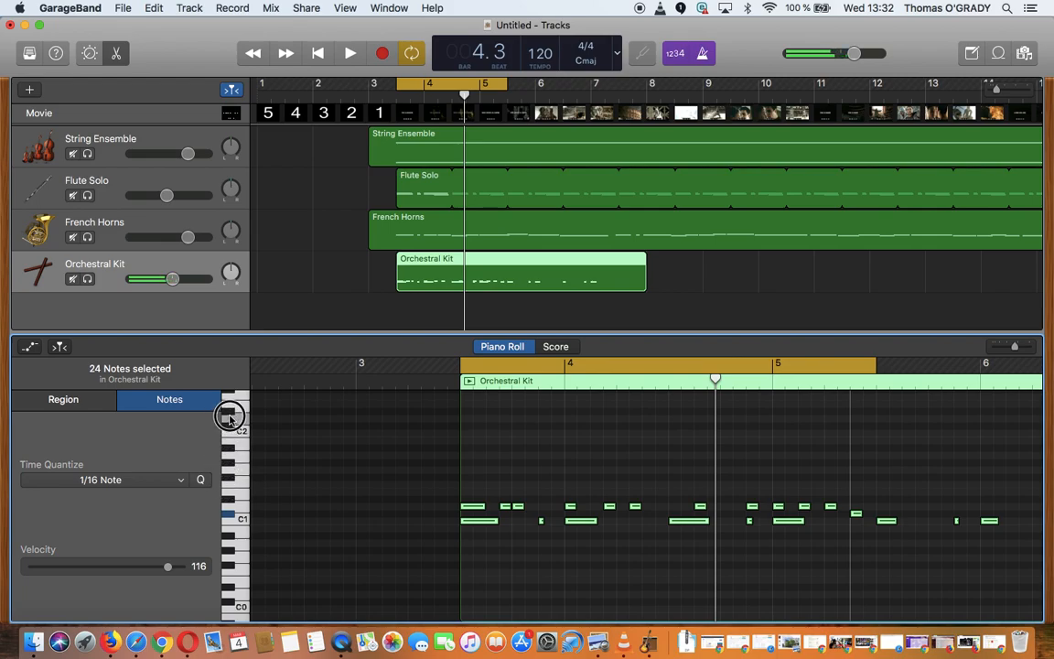
pyautogui.click(236, 601)
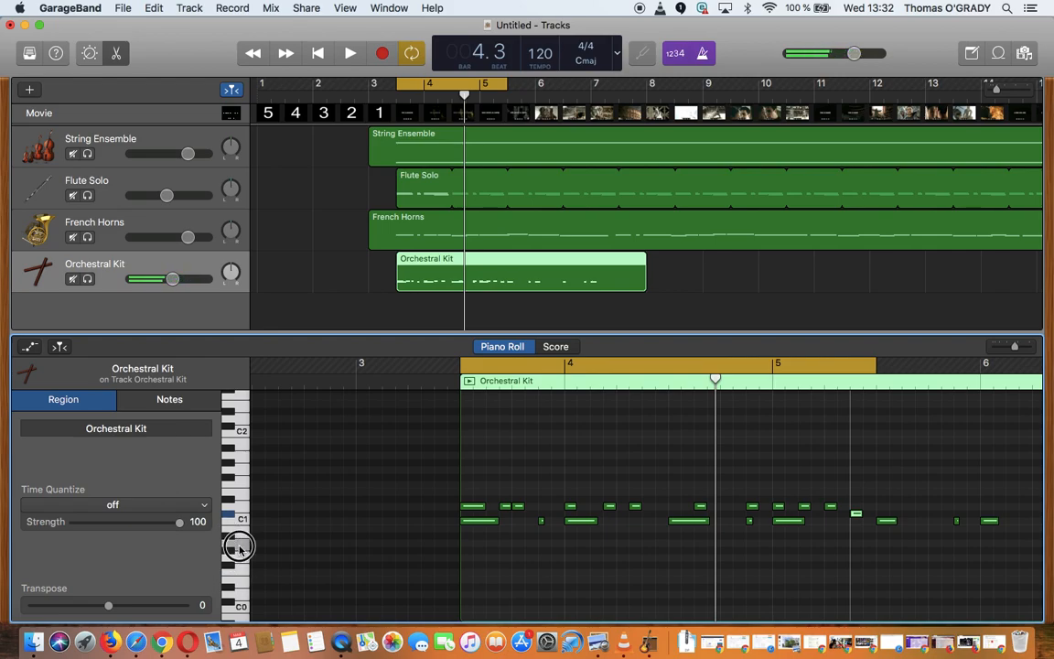
pyautogui.moveTo(634, 509); pyautogui.dragTo(622, 546)
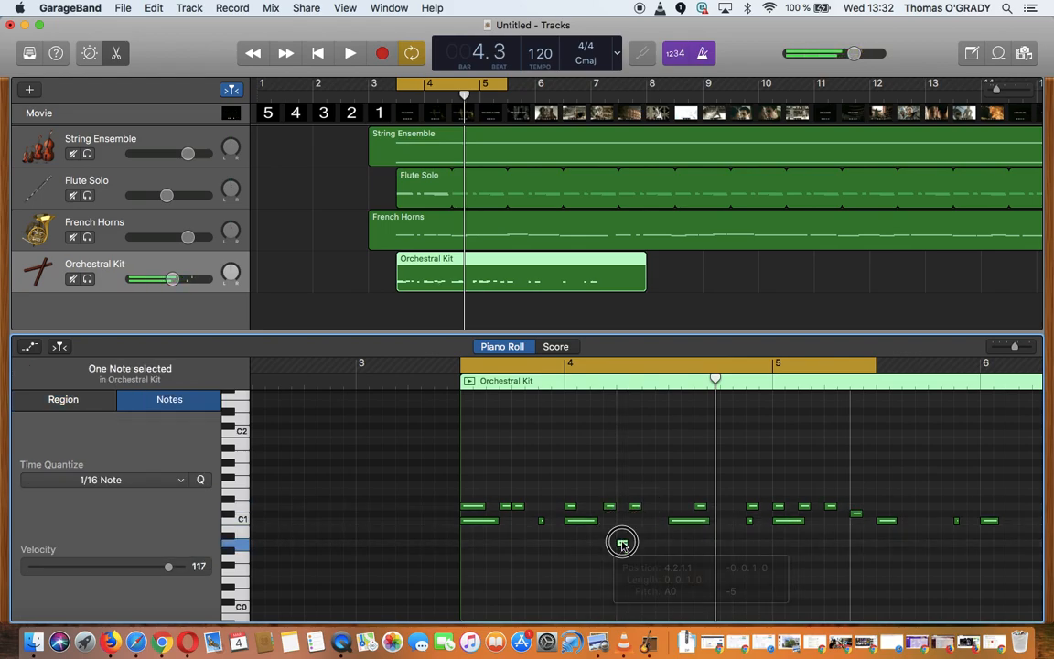
pyautogui.press('space')
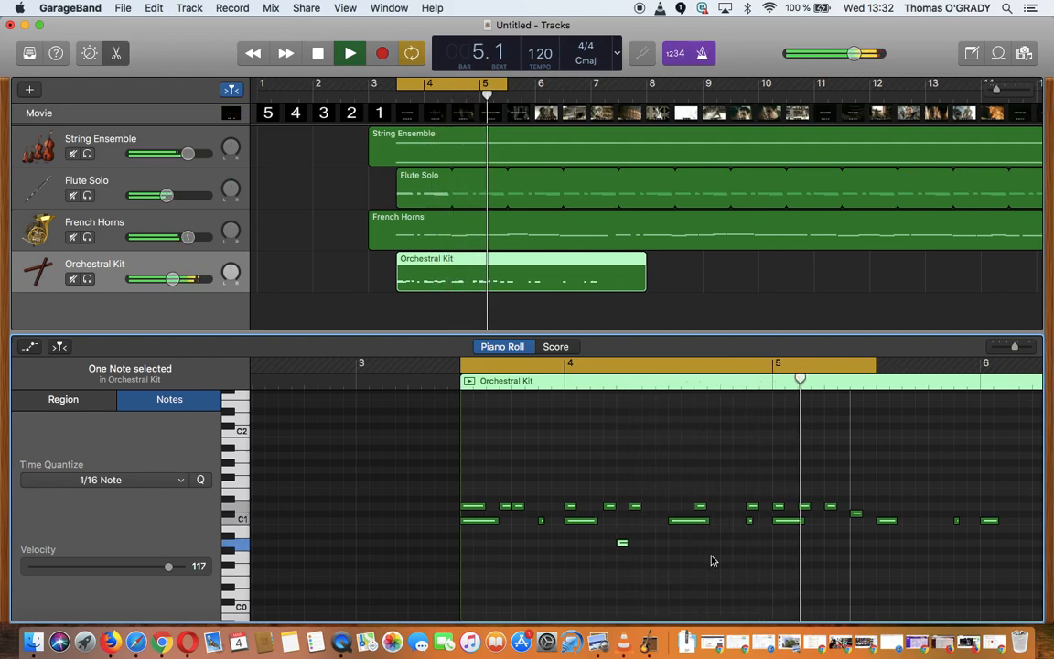
pyautogui.moveTo(834, 511); pyautogui.dragTo(818, 547)
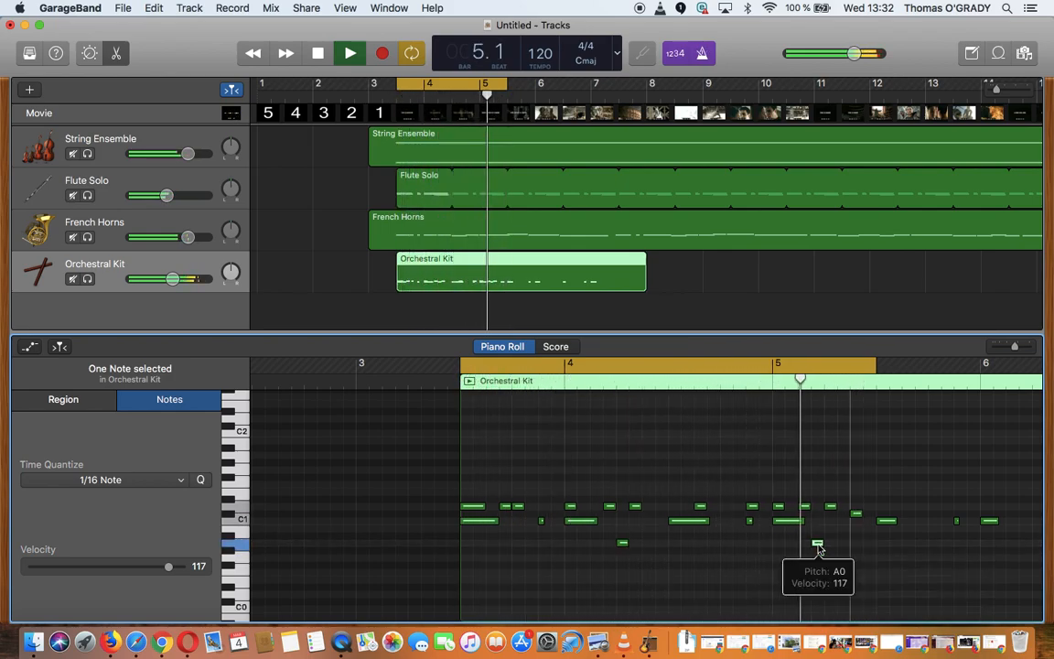
pyautogui.press('space')
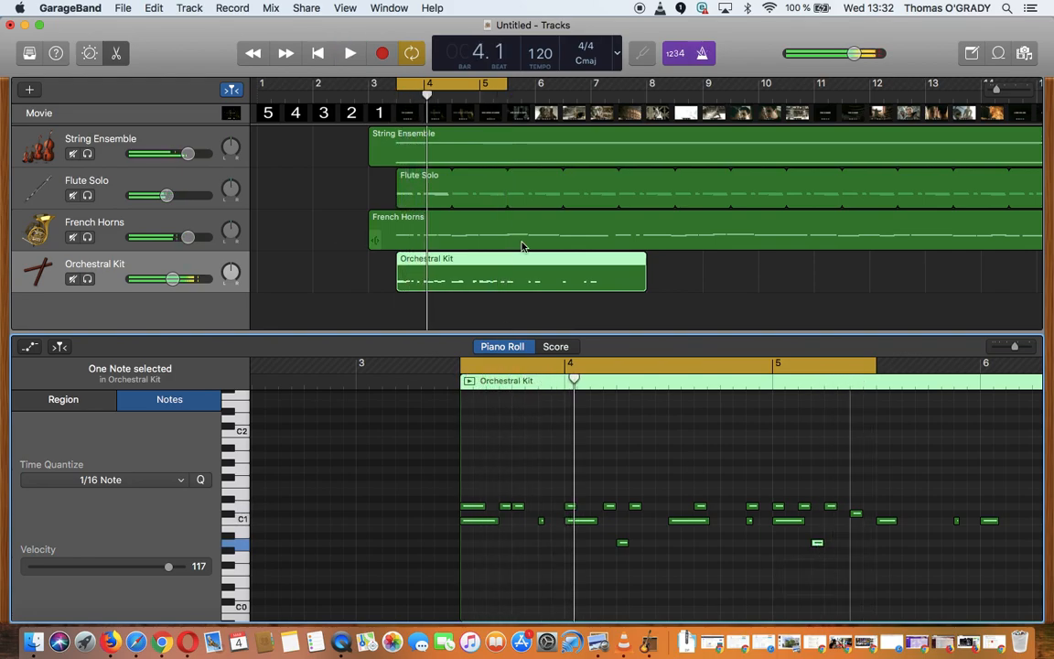
# Trim the Orchestral Kit region to the two-bar cycle length and loop it to the end of the Flute Solo region.
pyautogui.moveTo(643, 283); pyautogui.dragTo(819, 299)
pyautogui.hscroll(5, 819, 299)
pyautogui.click(116, 53)
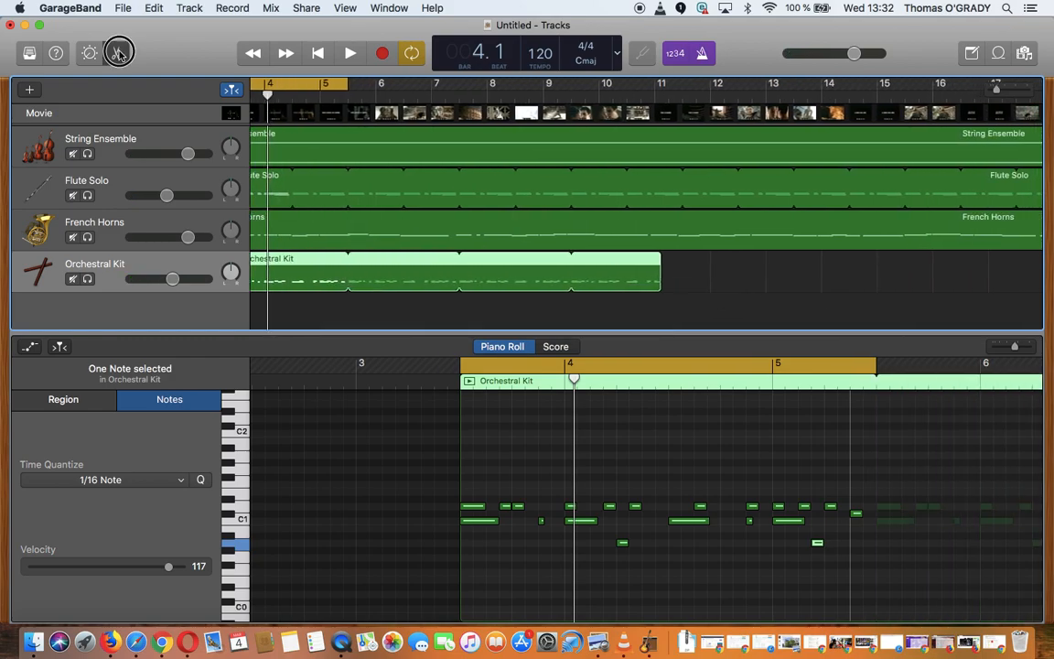
pyautogui.scroll(-5, 557, 509)
pyautogui.scroll(2, 557, 509)
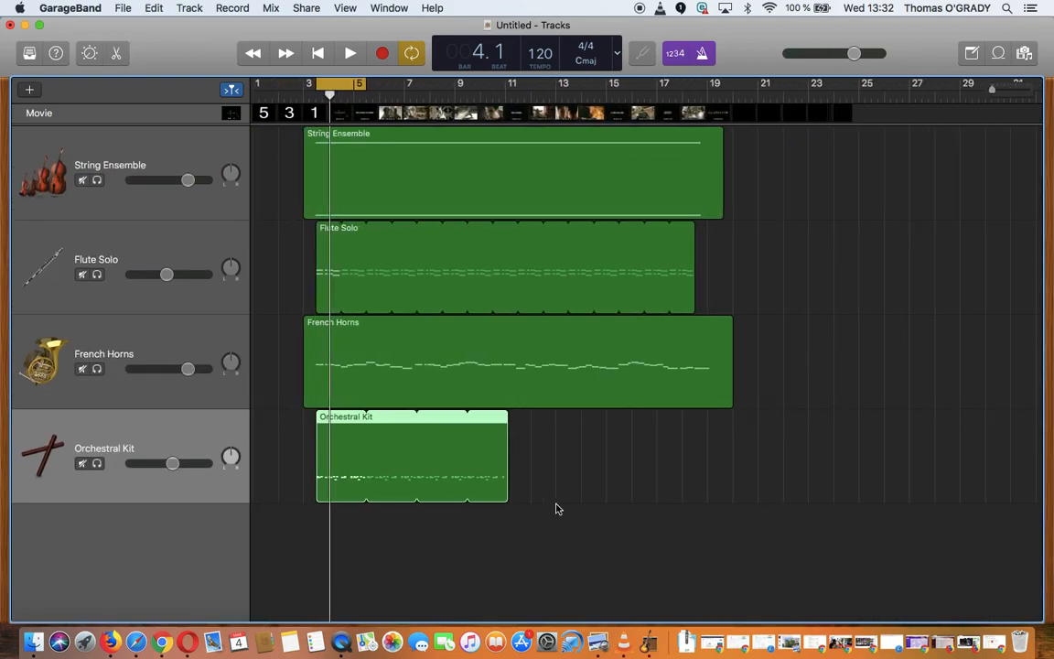
pyautogui.moveTo(510, 424); pyautogui.dragTo(694, 428)
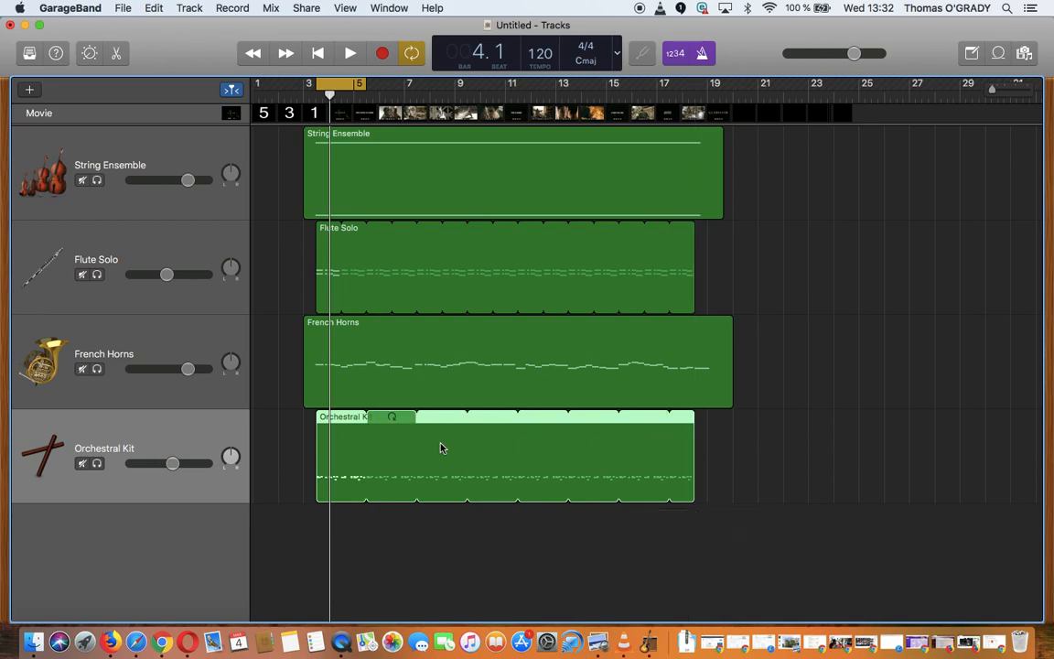
pyautogui.click(618, 573)
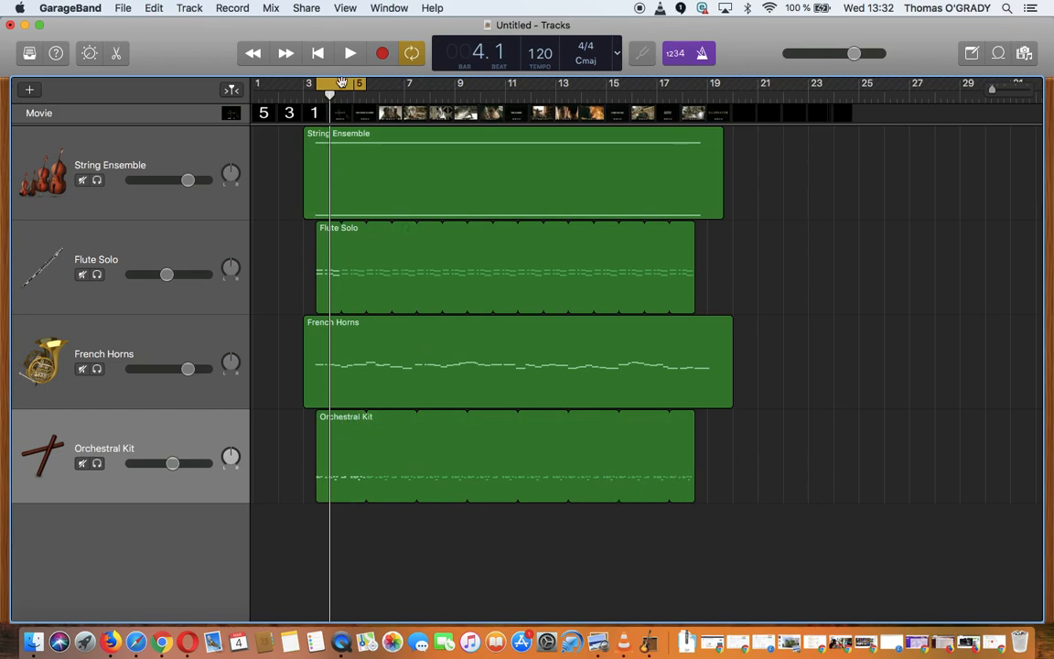
# Turn off cycle playback, open the movie preview clear of the tracks, and play the score with the clip.
pyautogui.click(231, 114)
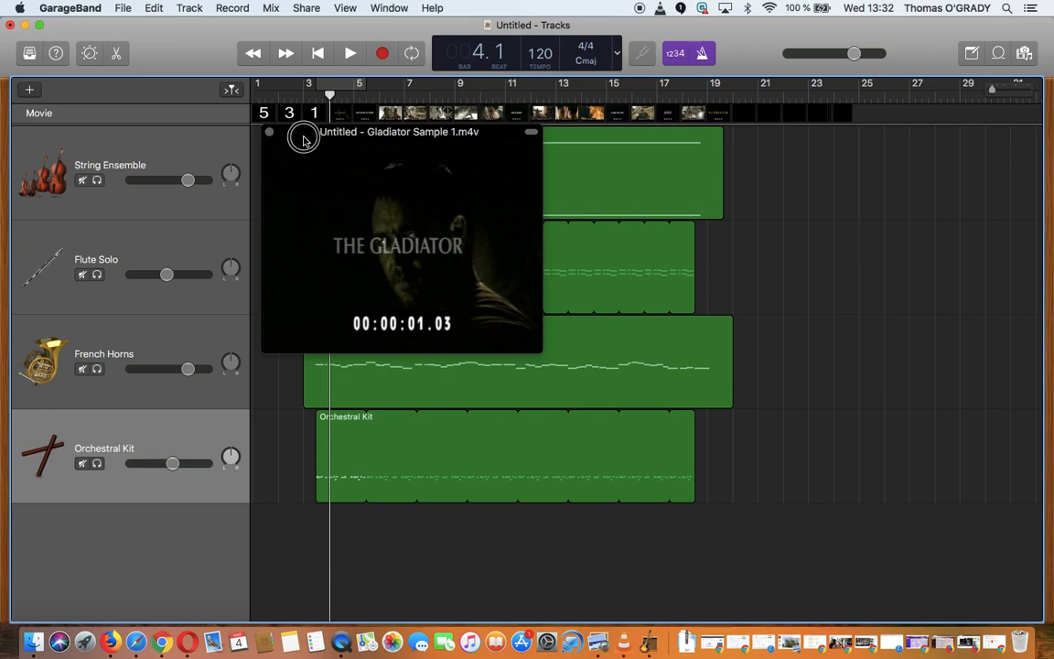
pyautogui.moveTo(304, 140); pyautogui.dragTo(738, 178)
pyautogui.press('space')
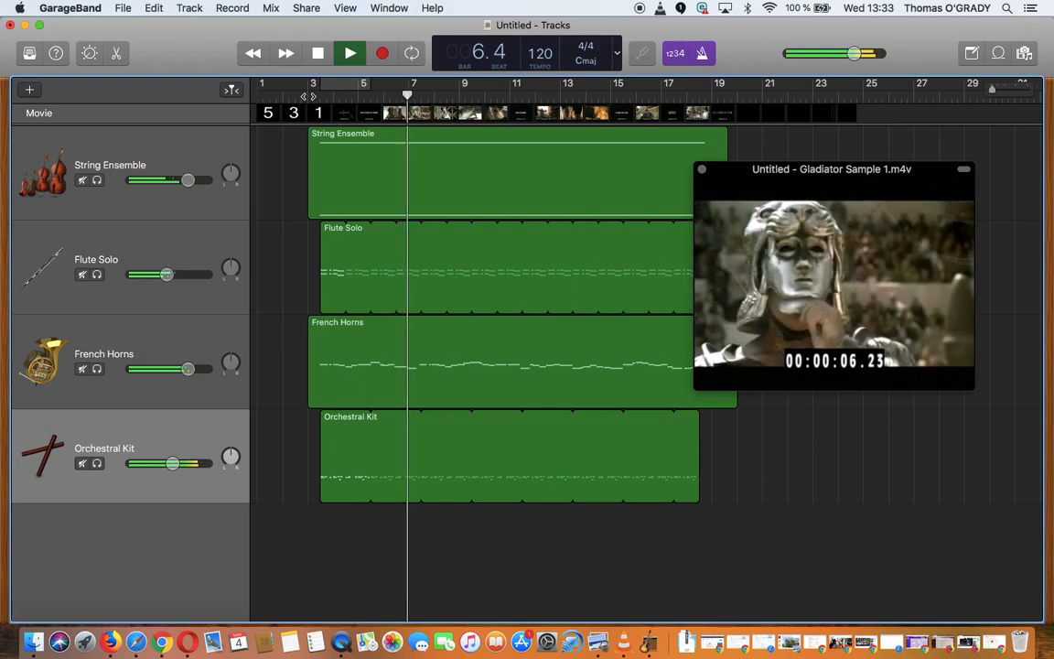
# Raise the Flute Solo track volume slightly during playback and stop.
pyautogui.click(166, 273)
pyautogui.moveTo(166, 273); pyautogui.dragTo(170, 275)
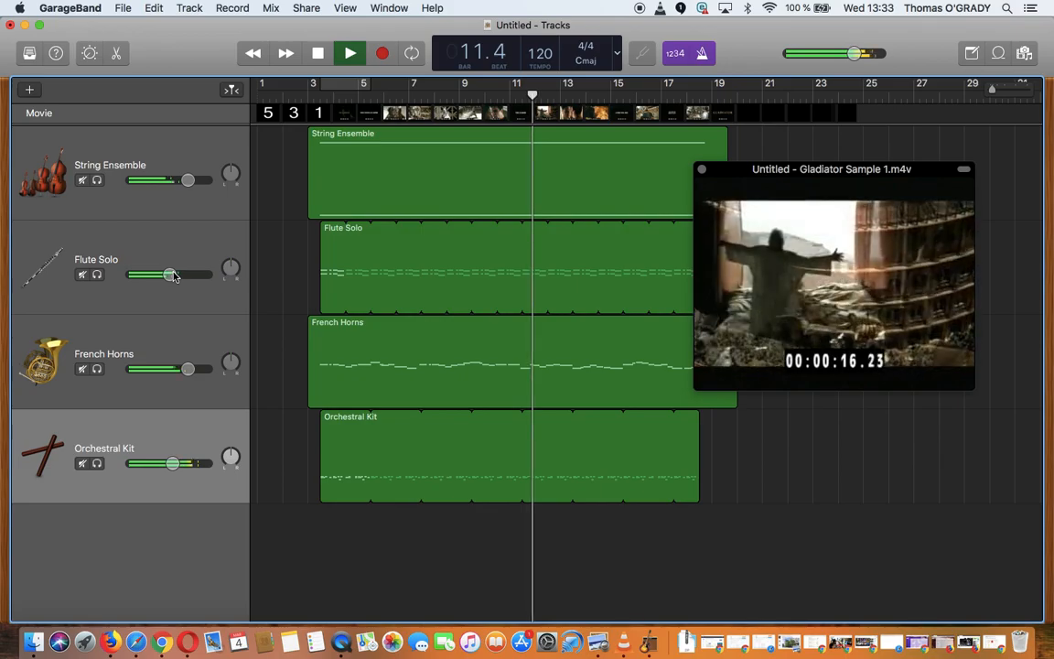
pyautogui.press('space')
# Switch to the Gladiator - Action Movie Trailer document in Chrome to review the assignment requirements, and return to GarageBand.
pyautogui.hotkey('ctrl', 'Up')
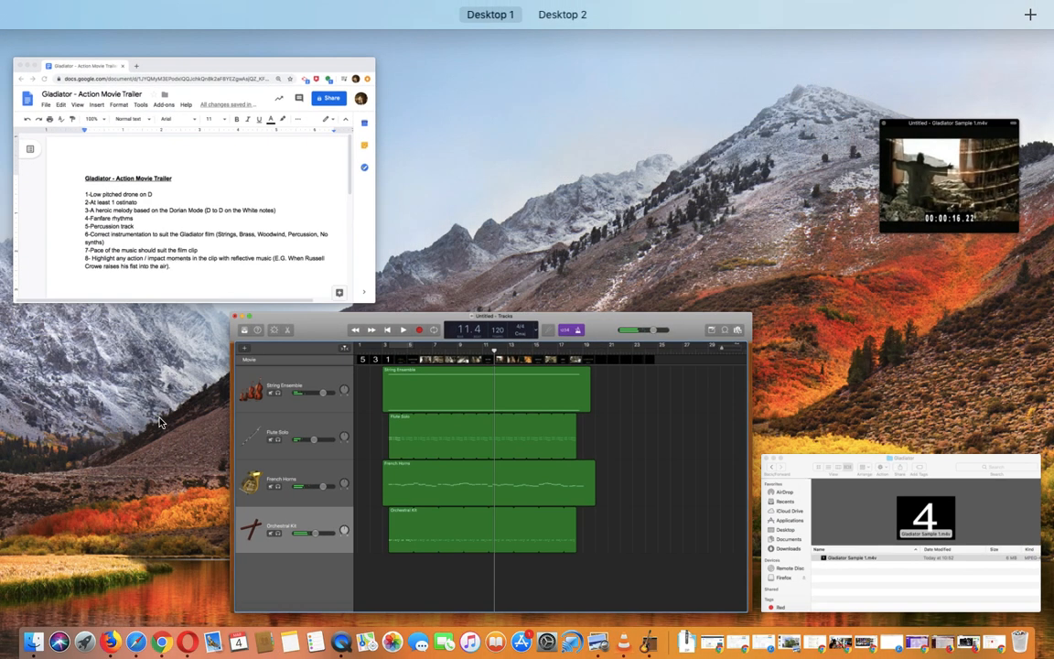
pyautogui.click(141, 183)
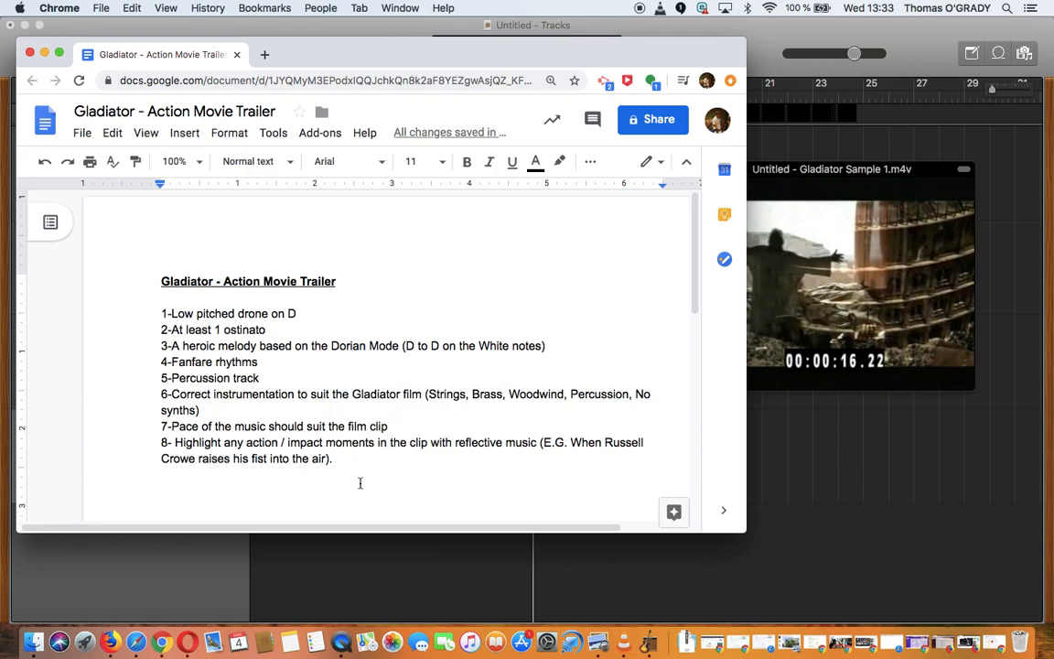
pyautogui.click(829, 481)
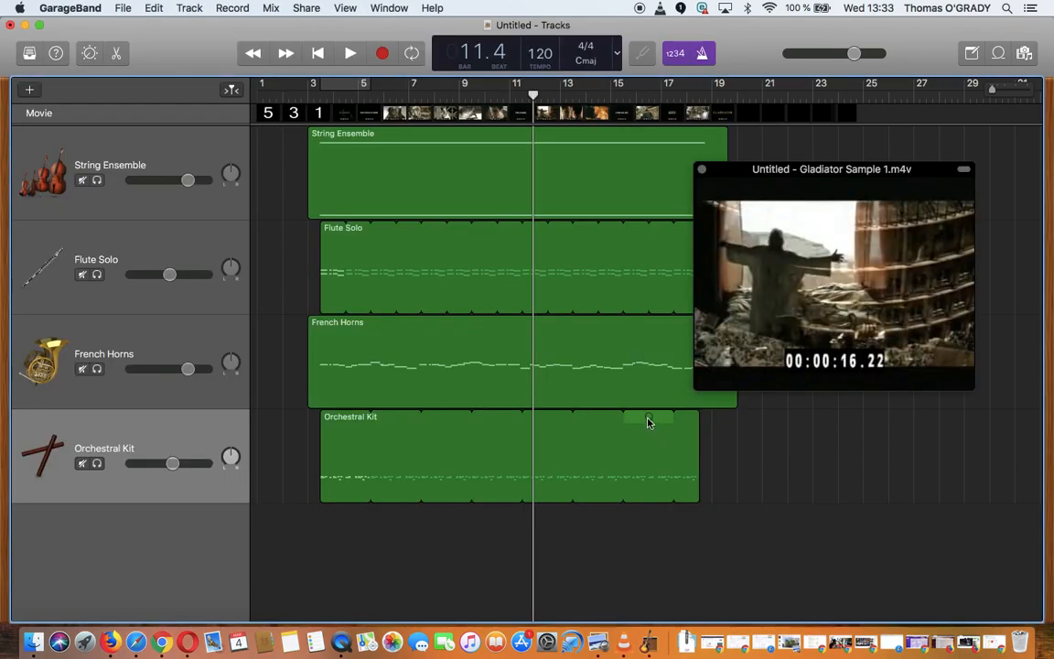
# Locate the outstretched-arms moment around bar 12 of the movie and duplicate the Orchestral Kit track, deleting the copied region.
pyautogui.moveTo(828, 366)
pyautogui.mouseDown()
pyautogui.moveTo(793, 365)
pyautogui.moveTo(831, 368)
pyautogui.mouseUp()
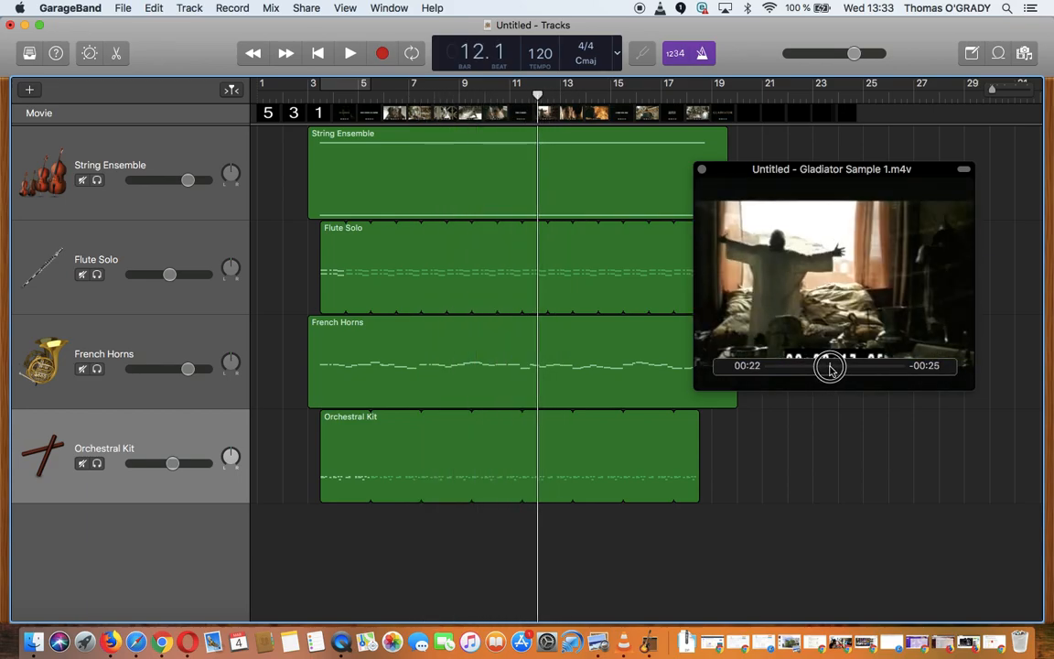
pyautogui.press('space')
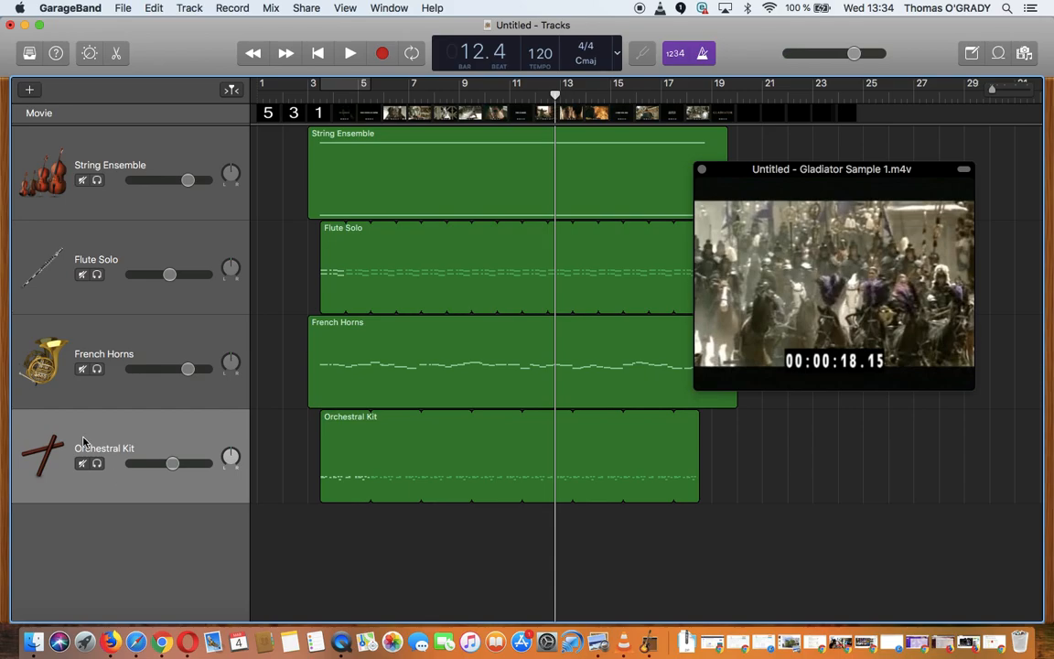
pyautogui.moveTo(71, 440); pyautogui.dragTo(77, 532)
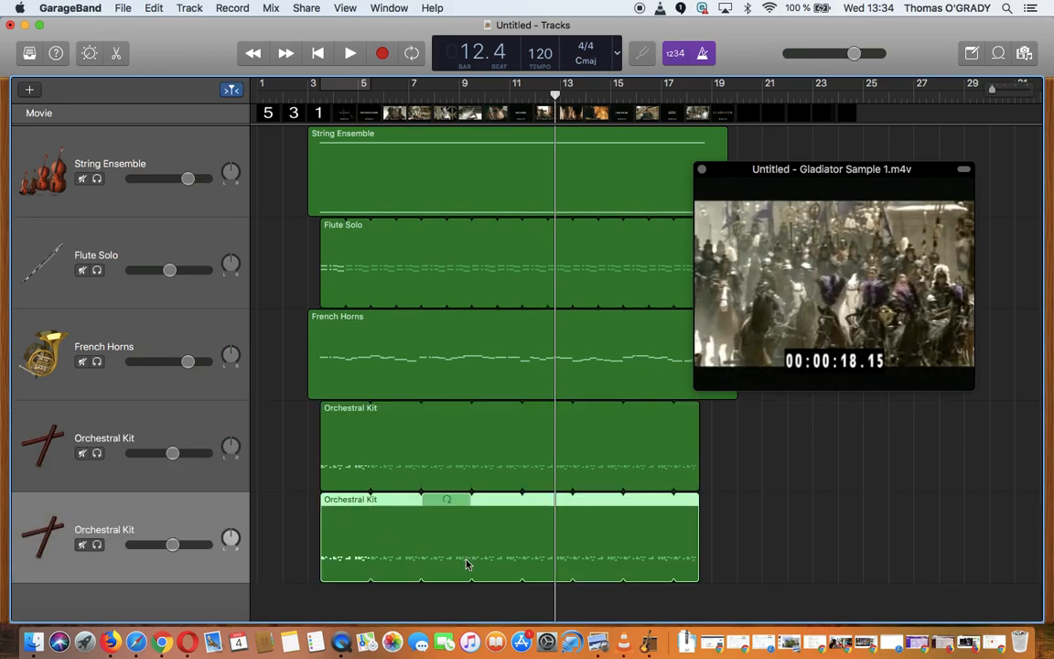
pyautogui.press('Delete')
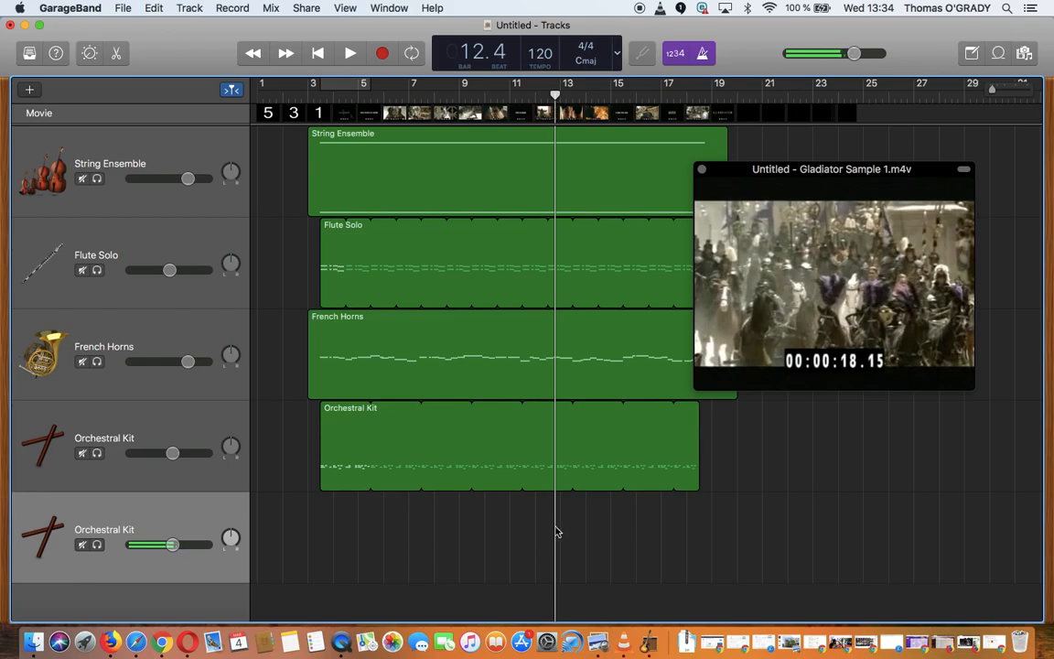
# Record a single percussion hit on the second Orchestral Kit track in bar 12, starting from about bar 11.
pyautogui.moveTo(527, 94); pyautogui.dragTo(514, 96)
pyautogui.press('space')
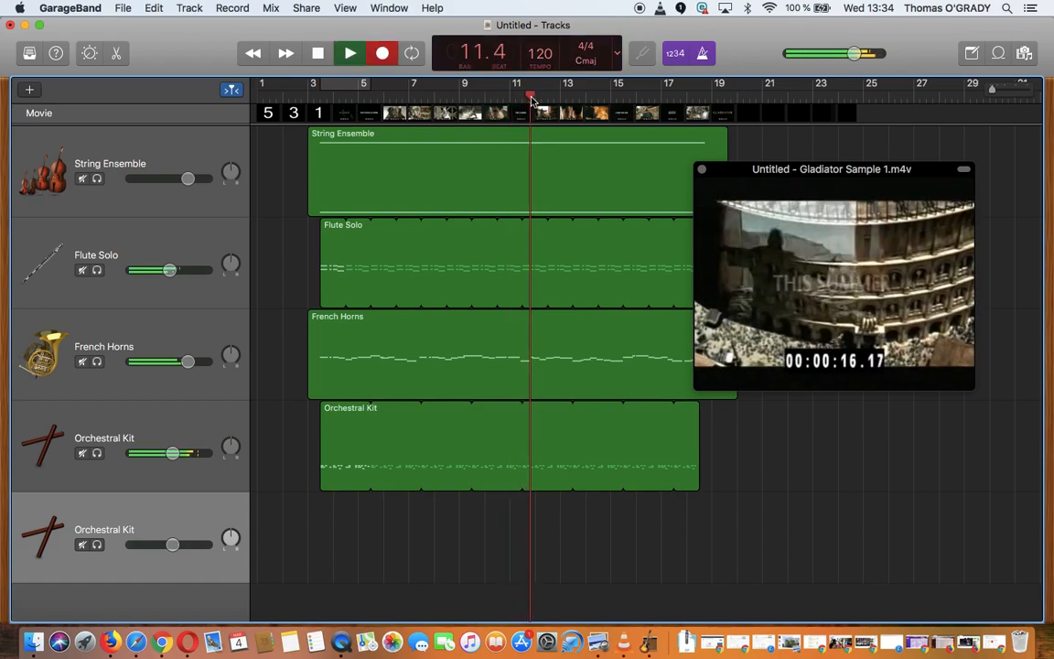
pyautogui.press('r')
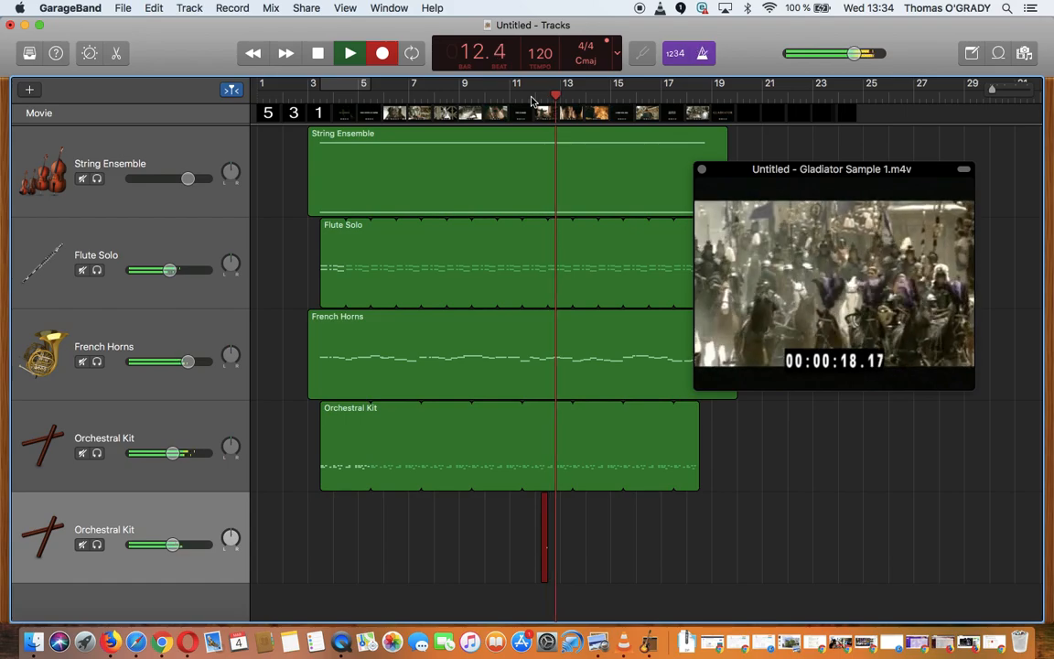
pyautogui.press('space')
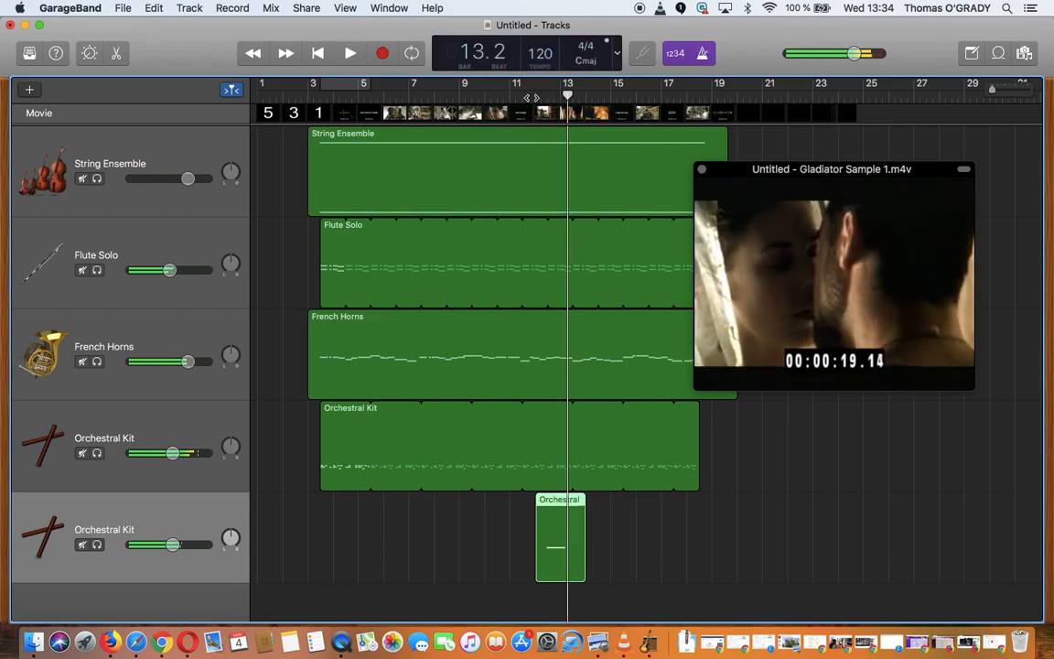
# Move the recorded hit down to just above C2, copy it to just below C2, and play the section with the movie.
pyautogui.doubleClick(546, 529)
pyautogui.moveTo(489, 502); pyautogui.dragTo(501, 426)
pyautogui.click(231, 533)
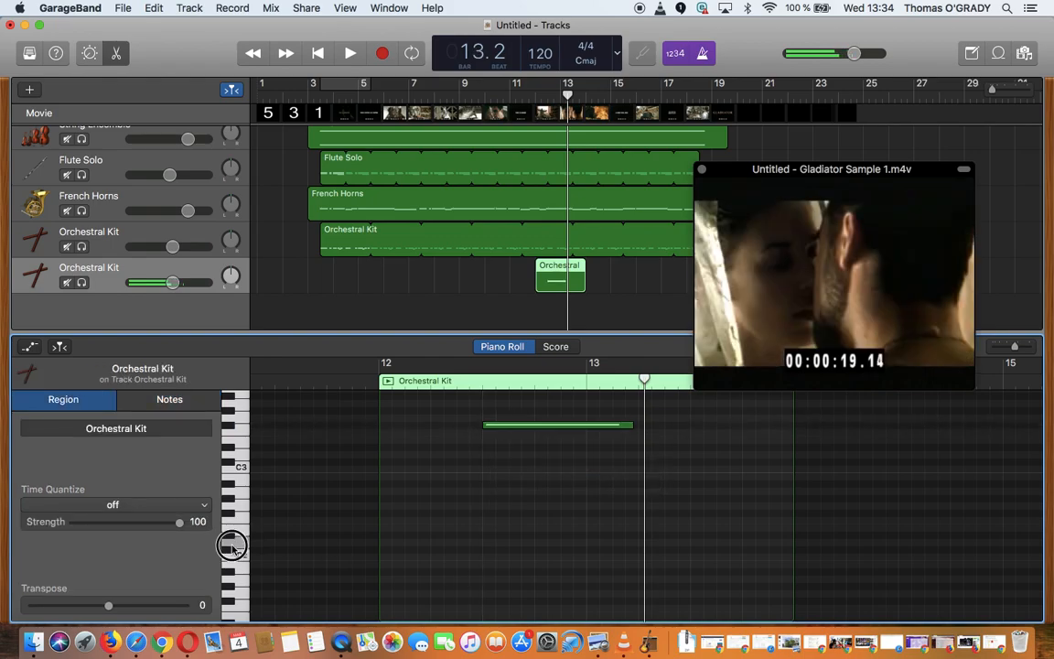
pyautogui.moveTo(547, 425); pyautogui.dragTo(542, 569)
pyautogui.click(541, 551)
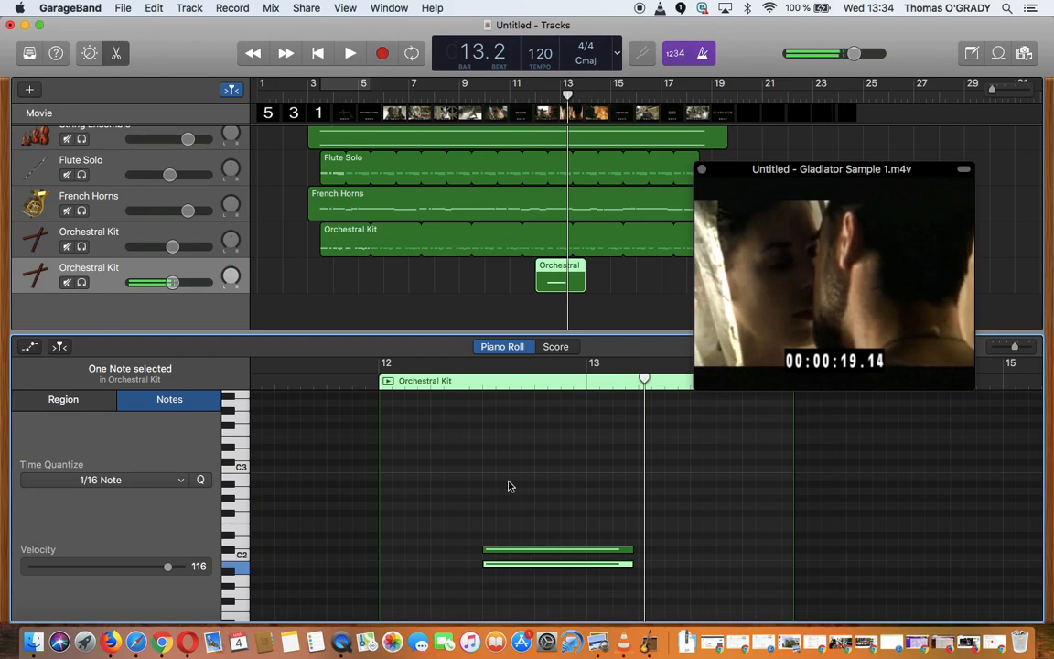
pyautogui.click(540, 85)
pyautogui.press('space')
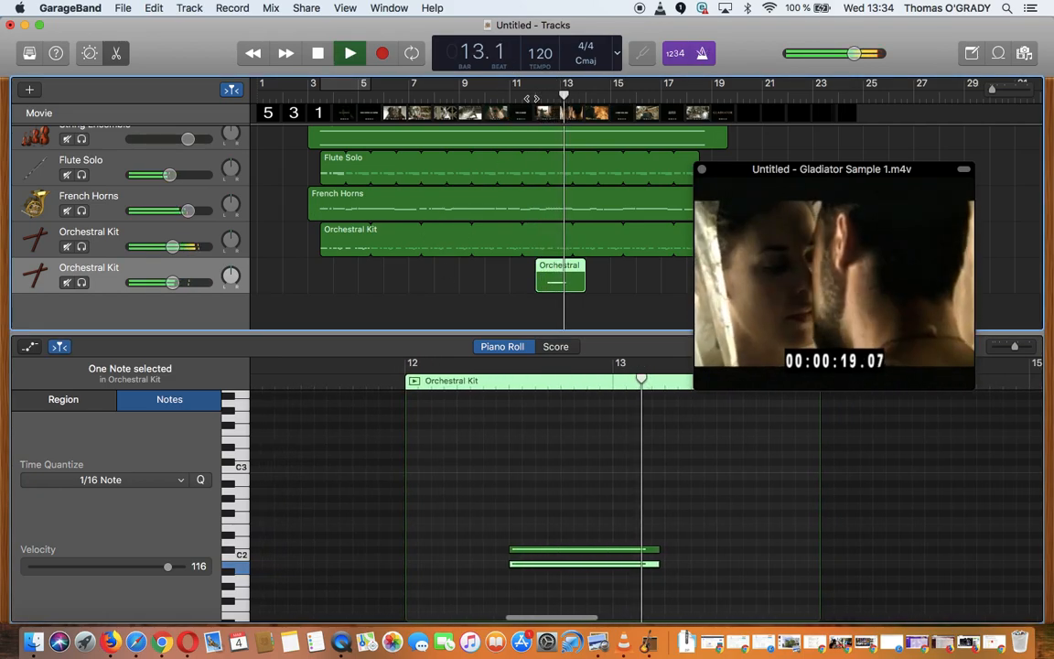
# Lower the volume of the second Orchestral Kit track and play the percussion hit again with the movie from bar 11.
pyautogui.press('space')
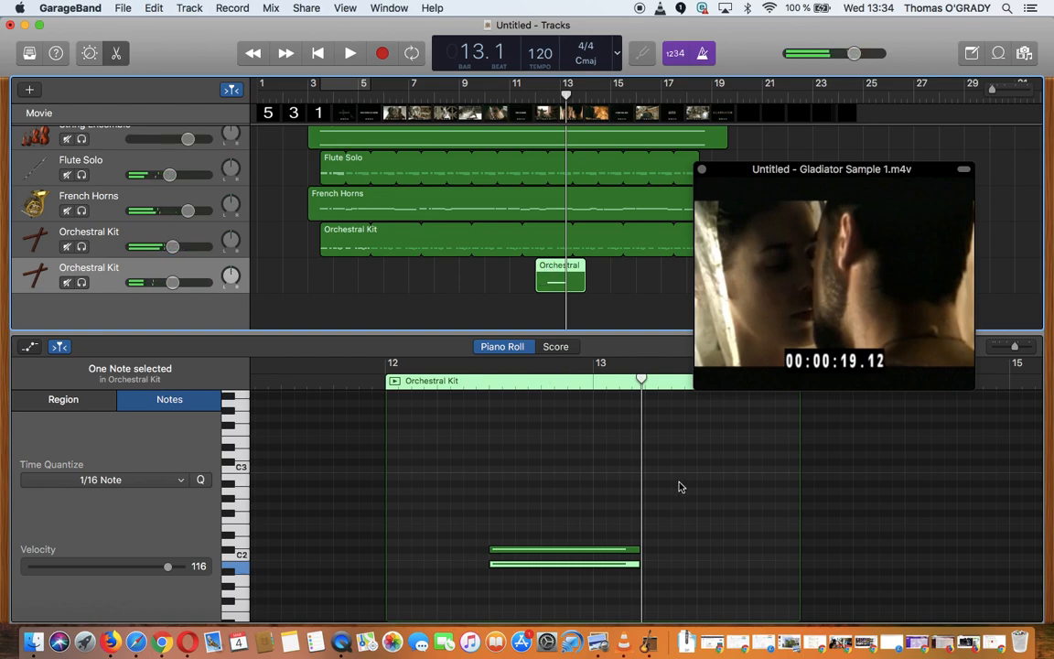
pyautogui.moveTo(172, 282); pyautogui.dragTo(163, 282)
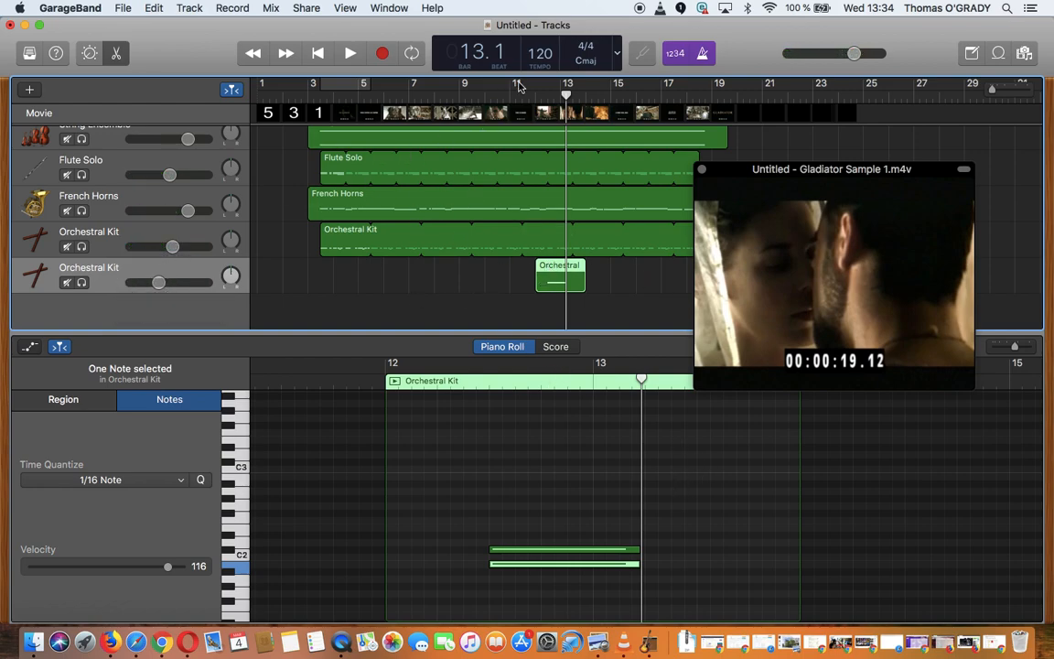
pyautogui.click(519, 91)
pyautogui.press('space')
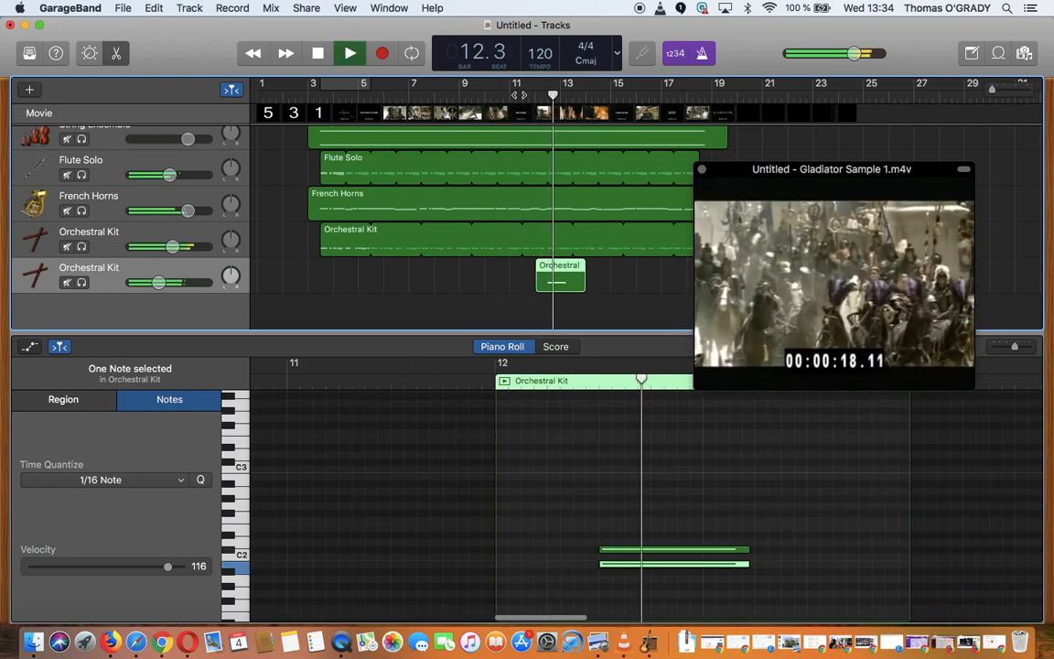
pyautogui.press('space')
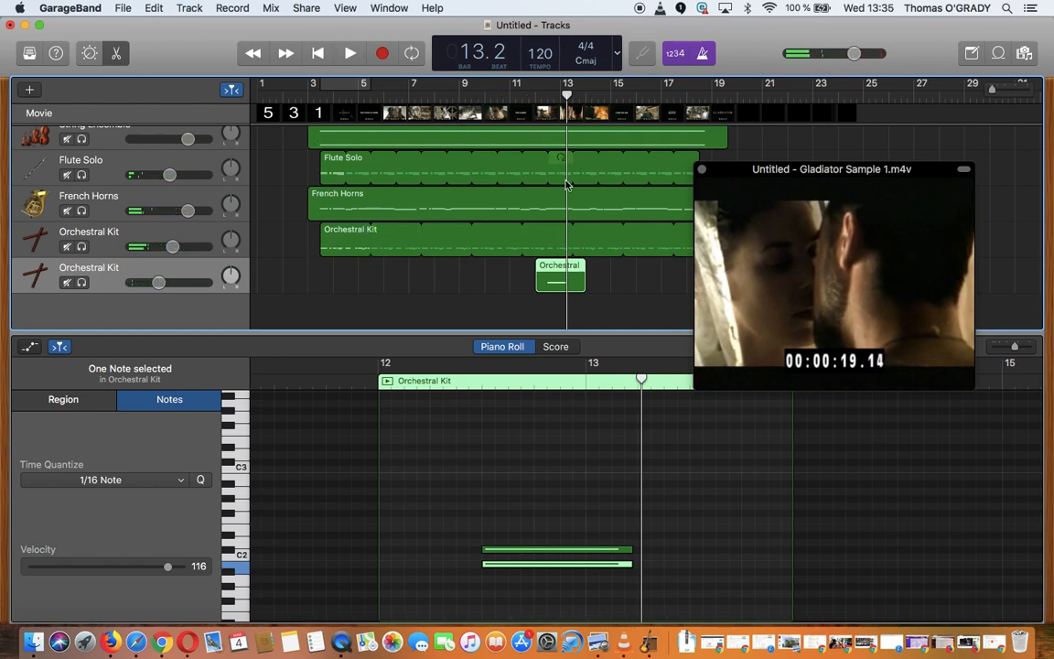
# Locate the Gladiator title around bar 18 of the movie and duplicate the French Horns track, leaving the new track empty.
pyautogui.hscroll(2, 567, 181)
pyautogui.click(677, 95)
pyautogui.moveTo(673, 92)
pyautogui.mouseDown()
pyautogui.moveTo(685, 97)
pyautogui.moveTo(656, 100)
pyautogui.moveTo(682, 110)
pyautogui.mouseUp()
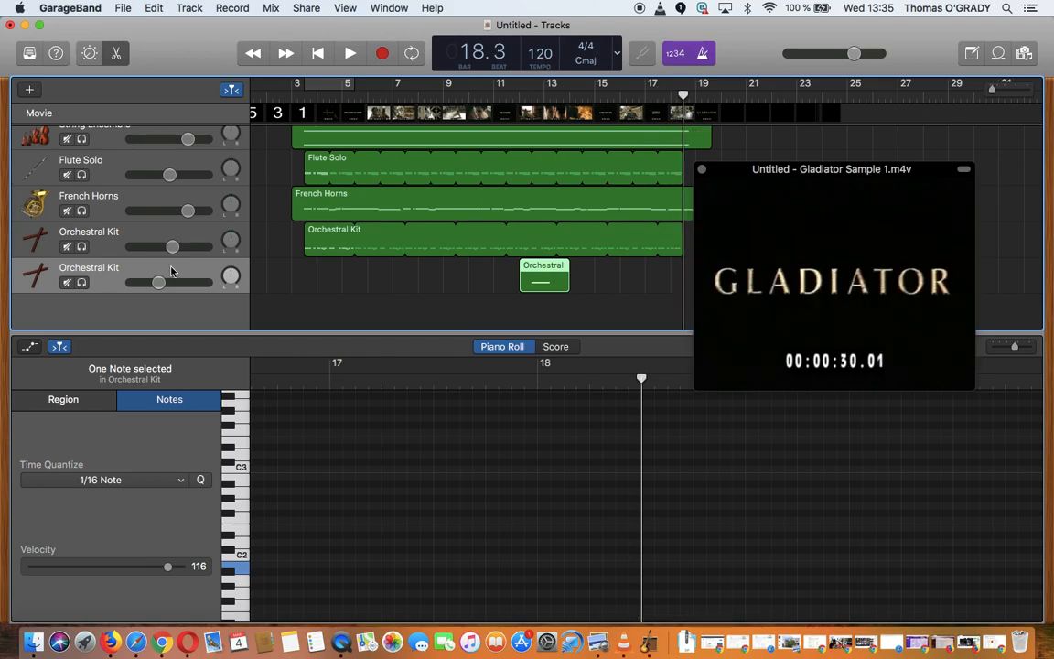
pyautogui.click(105, 202)
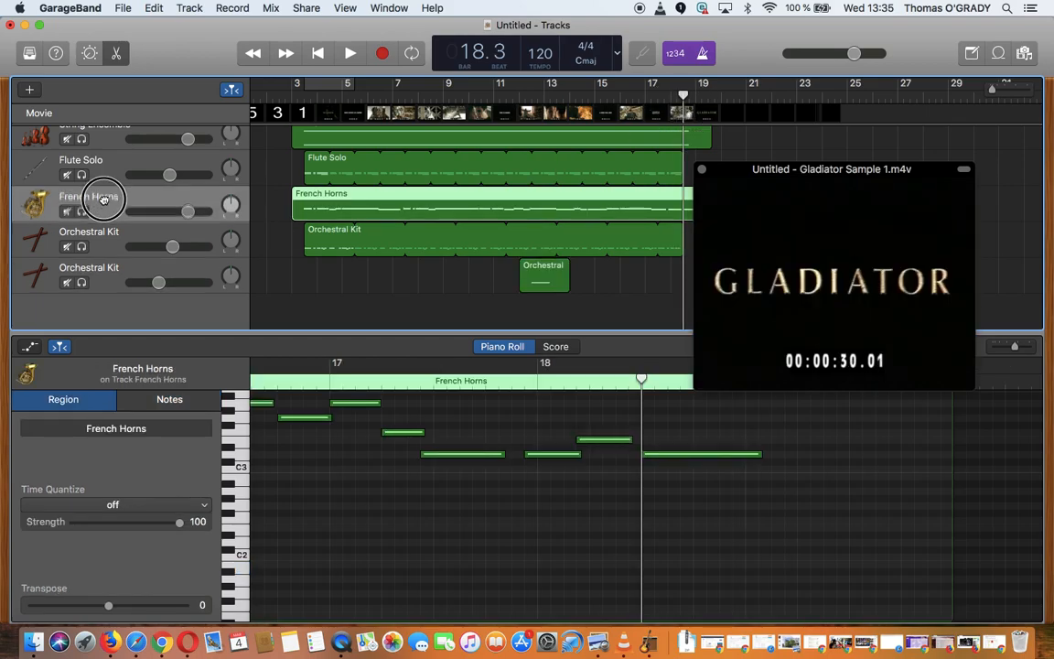
pyautogui.press('super+d')
pyautogui.press('Delete')
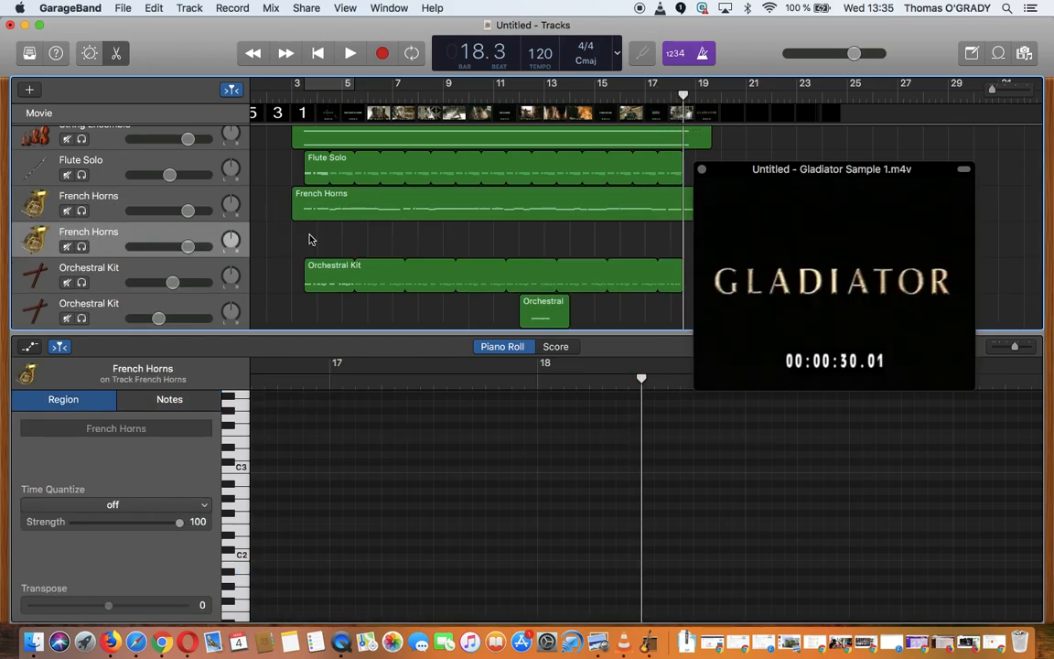
# Change the duplicated French Horns track's instrument to Full Brass and shift the movie window clear of the regions.
pyautogui.click(29, 54)
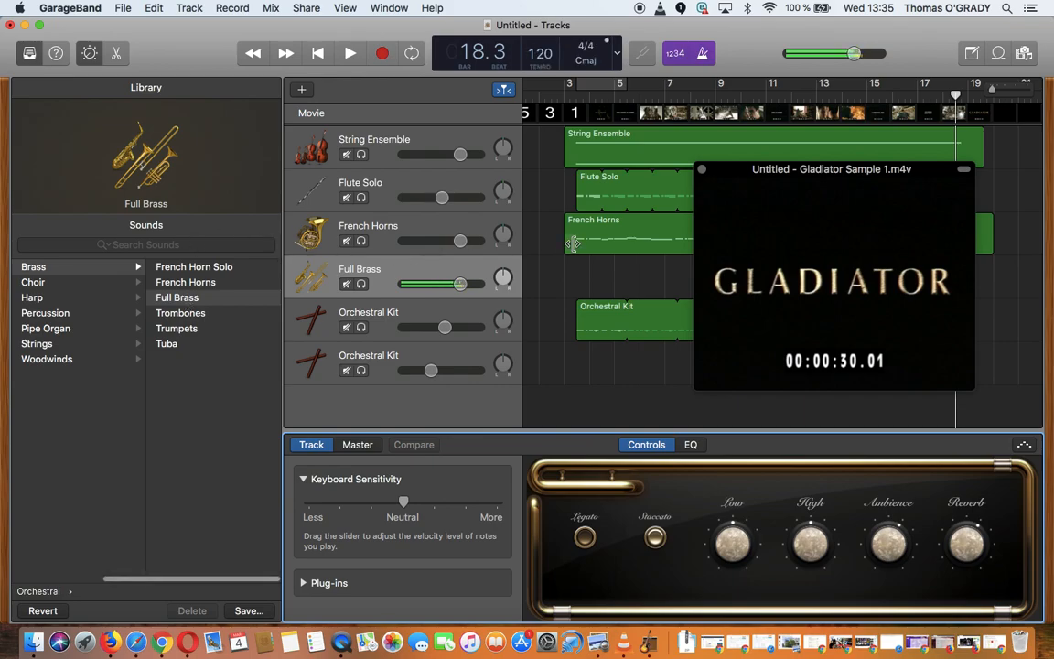
pyautogui.moveTo(721, 174); pyautogui.dragTo(767, 170)
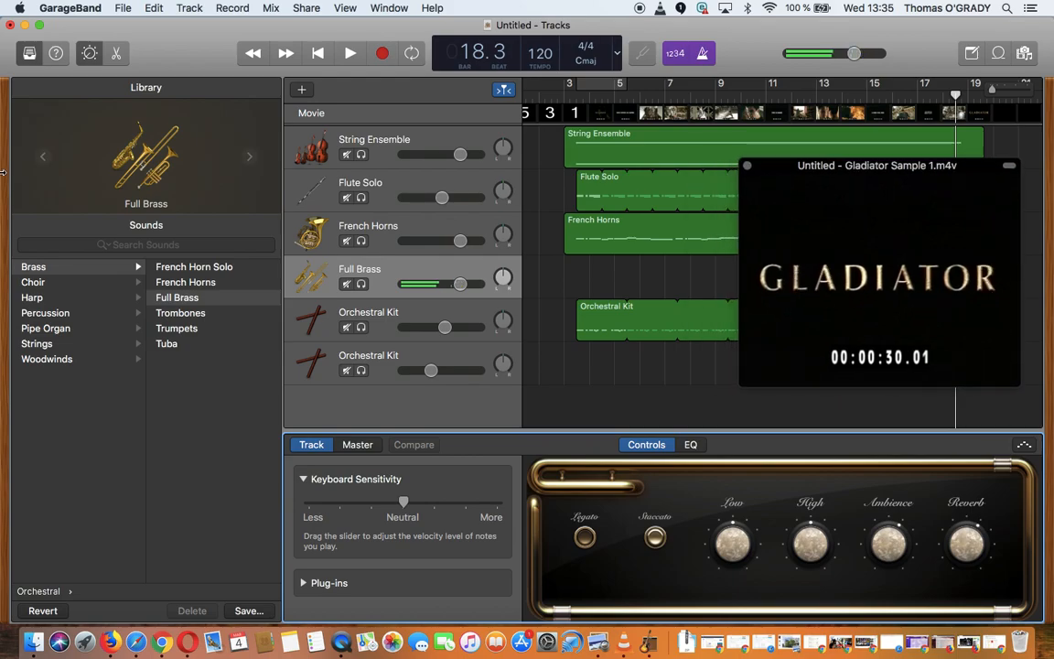
pyautogui.click(28, 53)
pyautogui.click(89, 53)
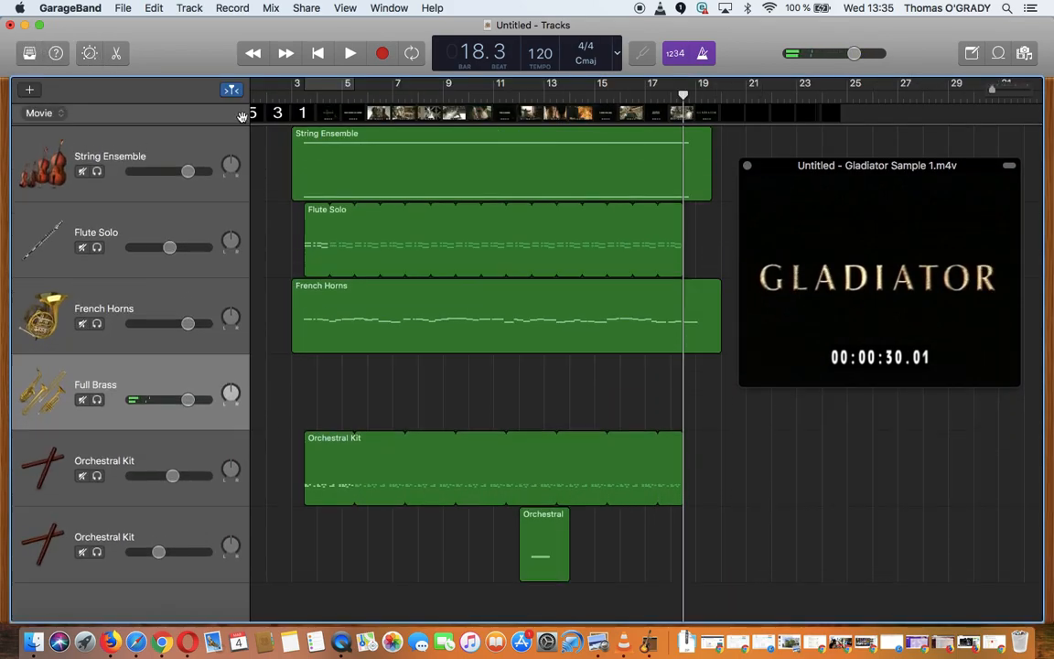
# Record two short Full Brass fanfares on the new track, starting at bar 3 and stopping near the end of bar 8.
pyautogui.click(297, 95)
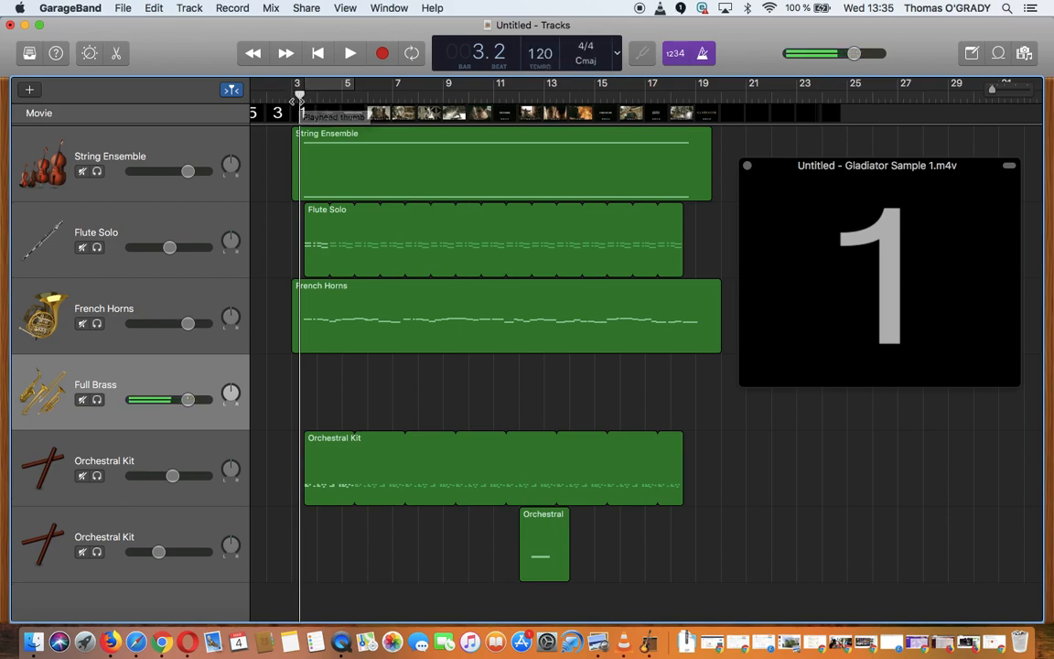
pyautogui.click(382, 54)
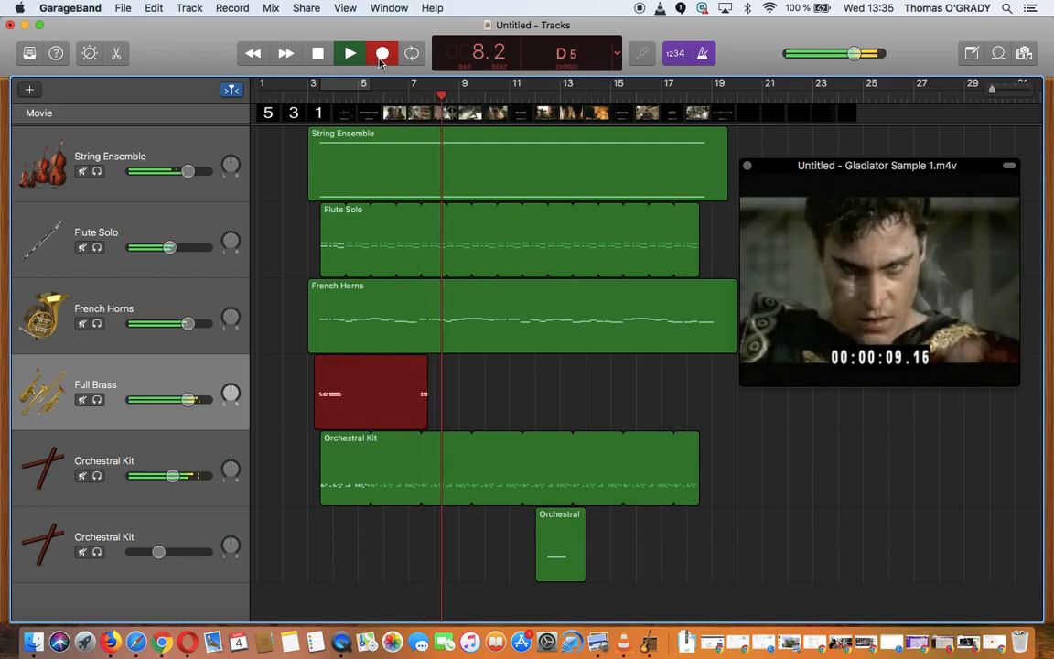
pyautogui.press('space')
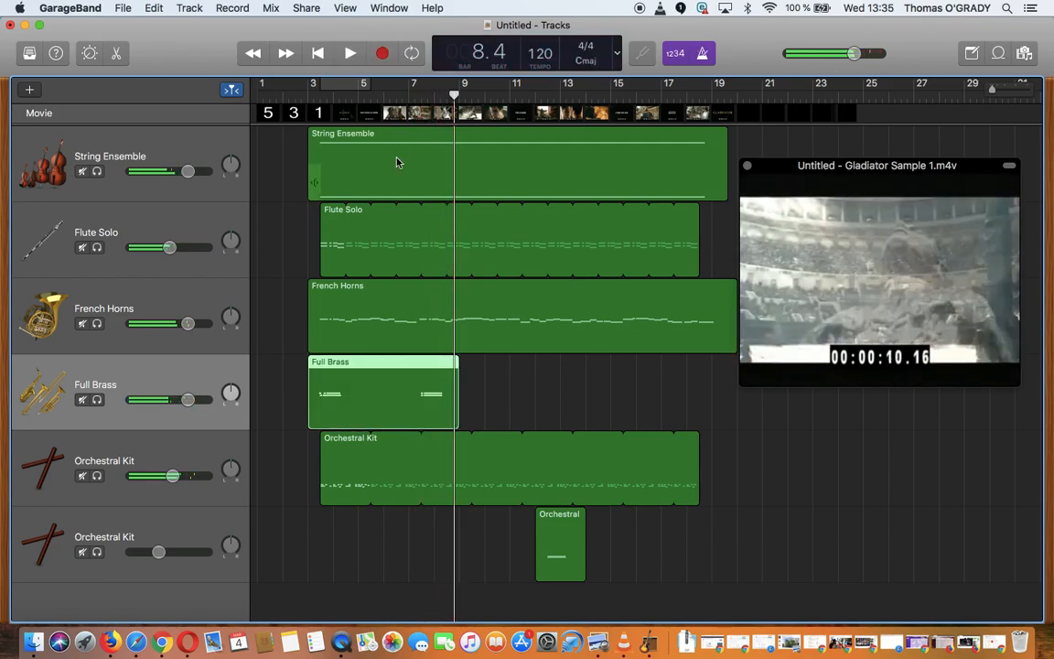
# Quantize all notes of the recorded Full Brass region to 1/16 Note.
pyautogui.doubleClick(345, 386)
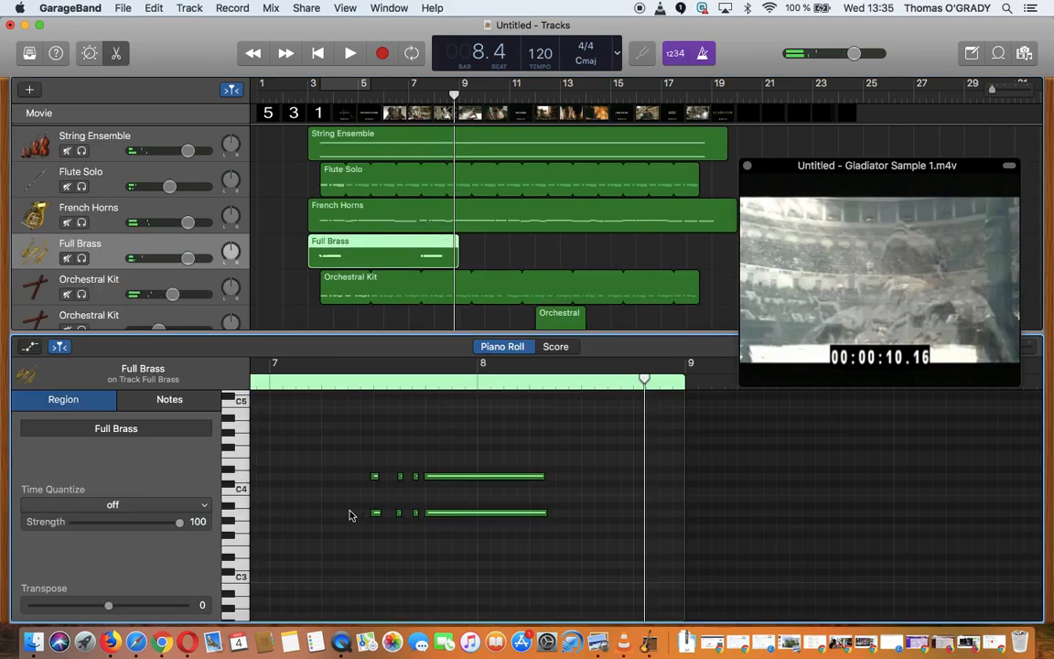
pyautogui.press('super+a')
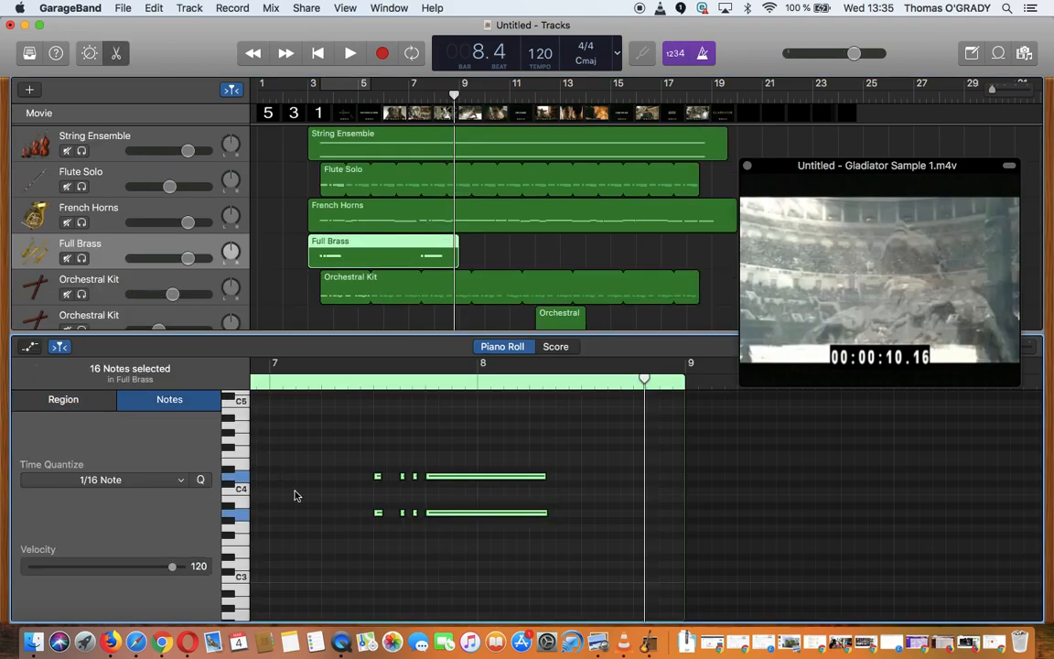
pyautogui.hscroll(-5, 286, 493)
pyautogui.hscroll(-1, 300, 245)
pyautogui.hscroll(1, 320, 249)
# Play the score from bar 3 to bar 11 and slightly lower the Full Brass track's volume.
pyautogui.click(314, 99)
pyautogui.press('space')
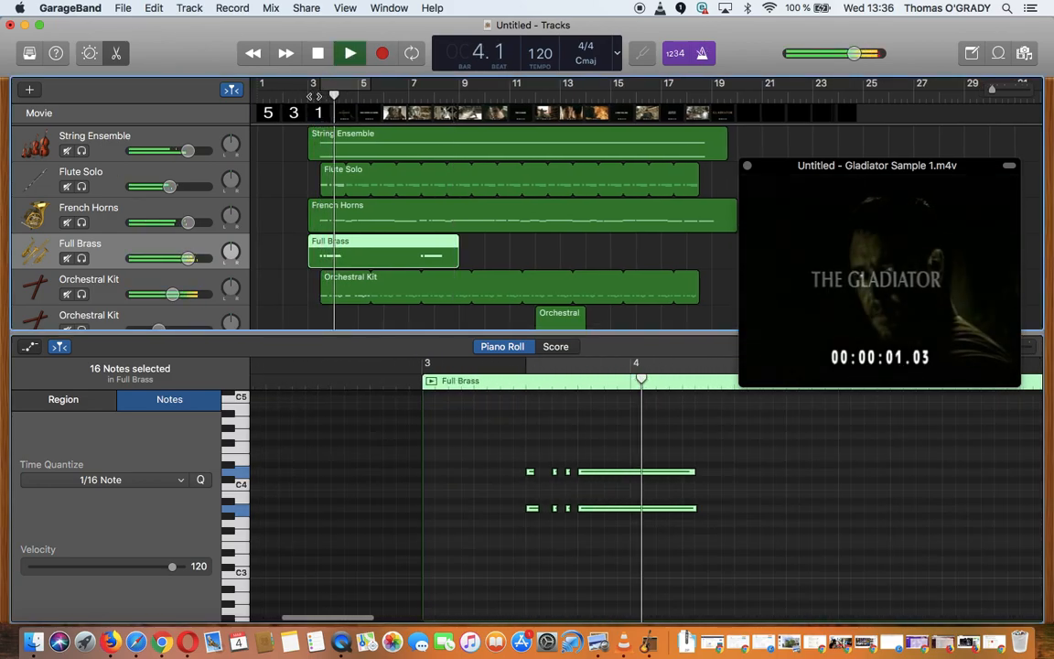
pyautogui.moveTo(188, 259); pyautogui.dragTo(184, 260)
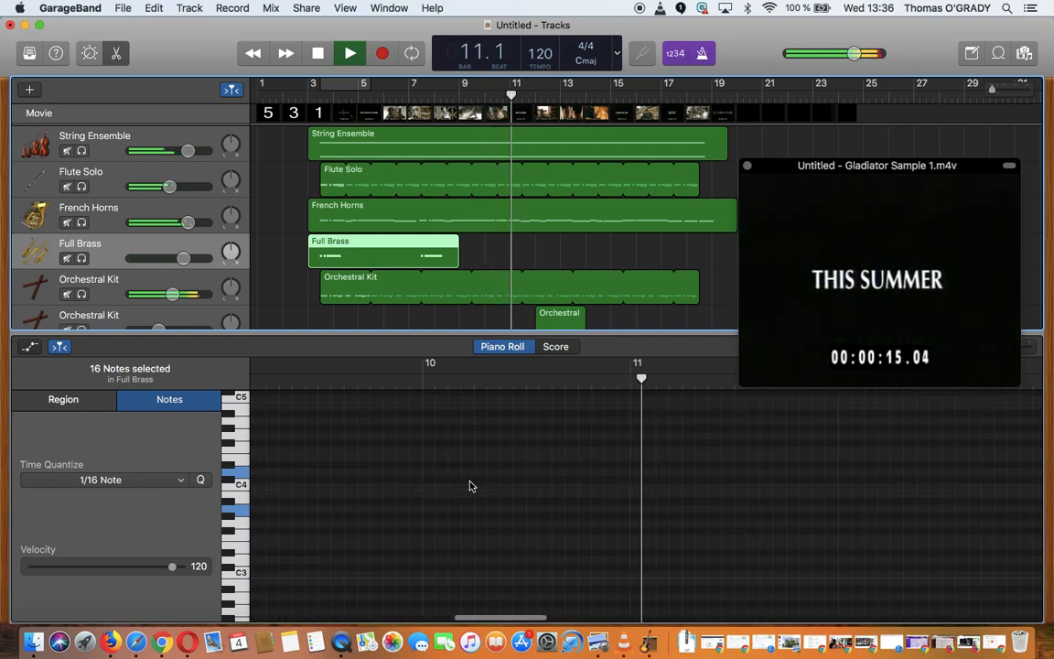
pyautogui.press('space')
# Trim the start of the Full Brass region to the first note at bar 3, beat 3.
pyautogui.moveTo(311, 263)
pyautogui.mouseDown()
pyautogui.moveTo(322, 264)
pyautogui.moveTo(316, 254)
pyautogui.mouseUp()
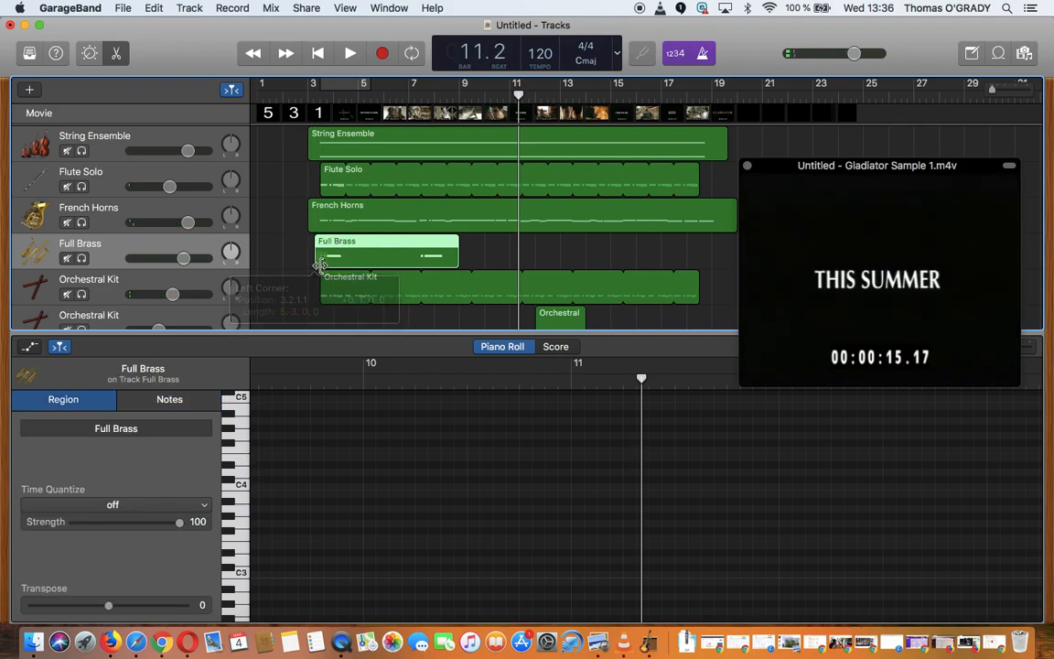
pyautogui.click(320, 95)
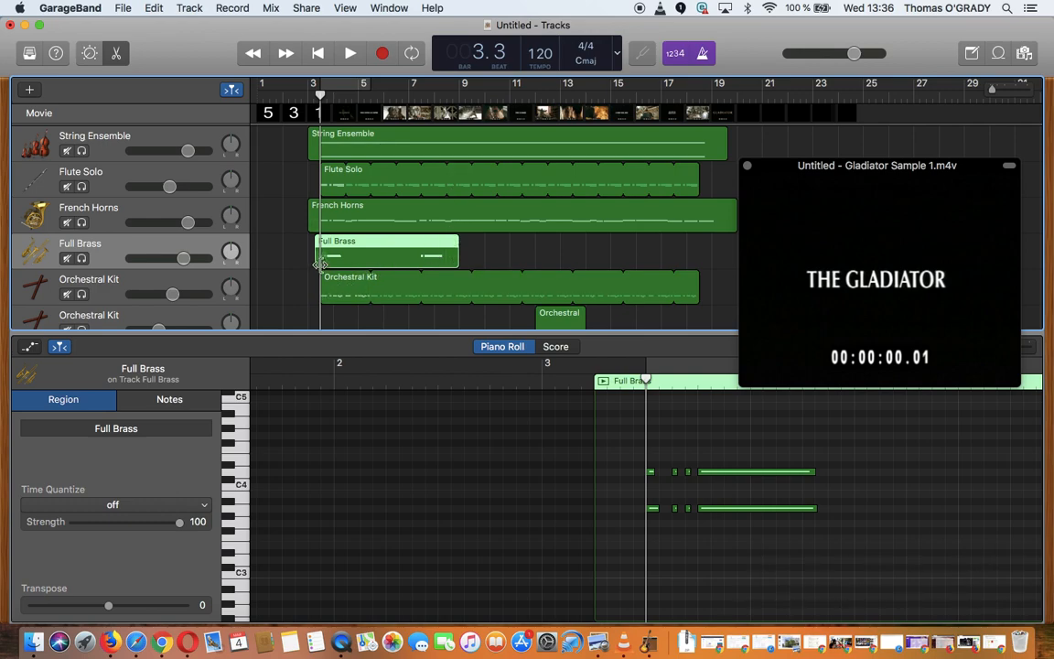
pyautogui.scroll(5, 320, 262)
pyautogui.moveTo(302, 259); pyautogui.dragTo(327, 256)
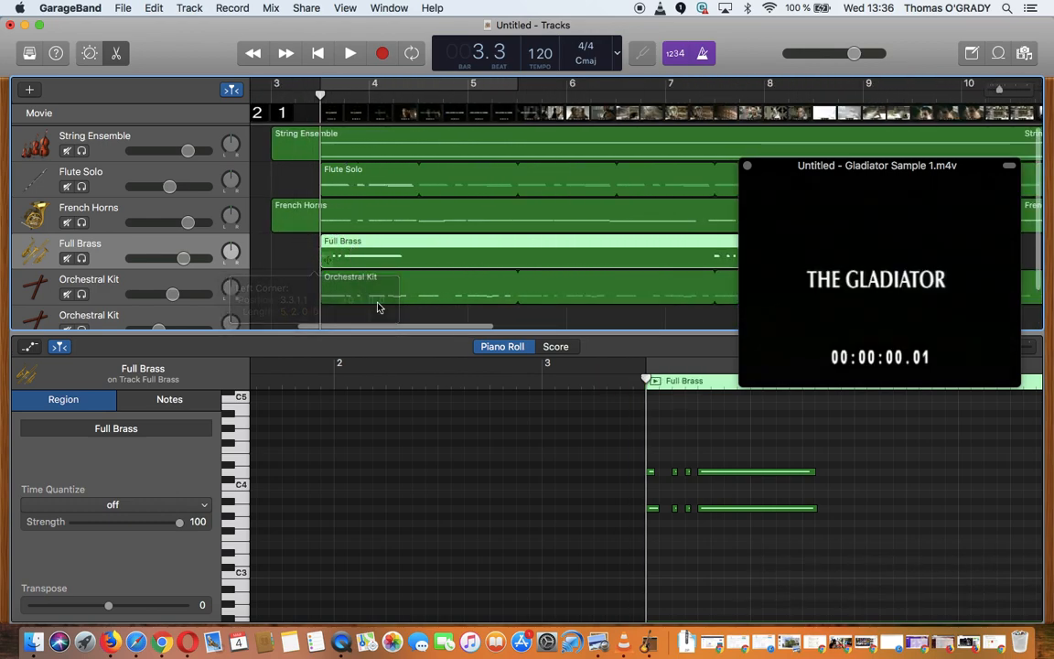
# Close the movie window, copy the Full Brass region to bar 11, beat 3, and play the copy from bar 11.
pyautogui.hscroll(5, 419, 275)
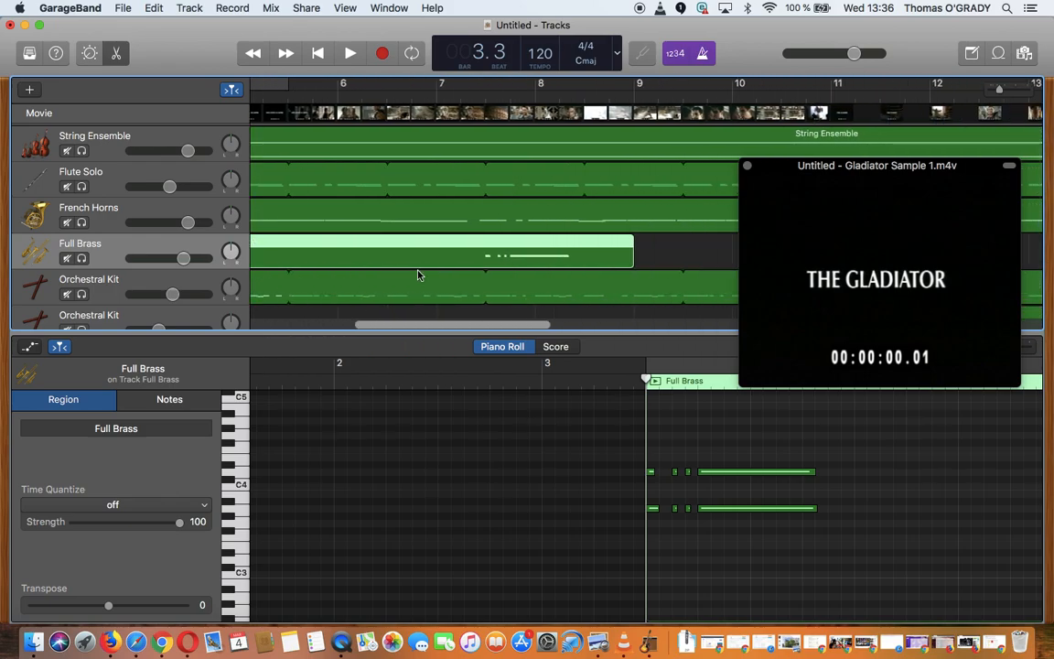
pyautogui.click(747, 167)
pyautogui.scroll(-5, 742, 183)
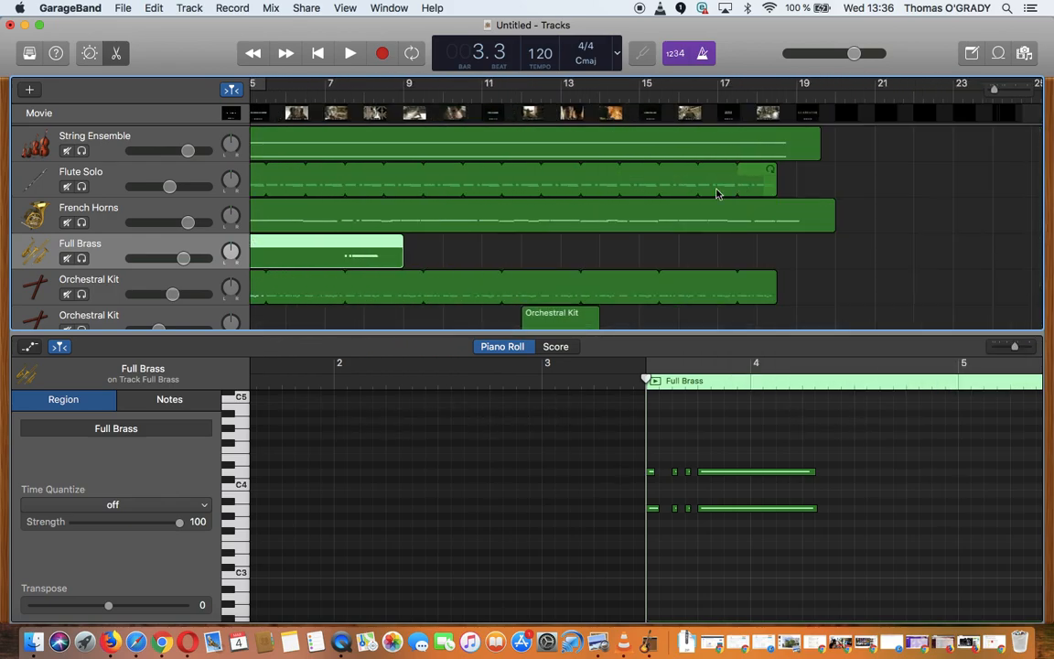
pyautogui.moveTo(319, 255); pyautogui.dragTo(632, 256)
pyautogui.click(487, 87)
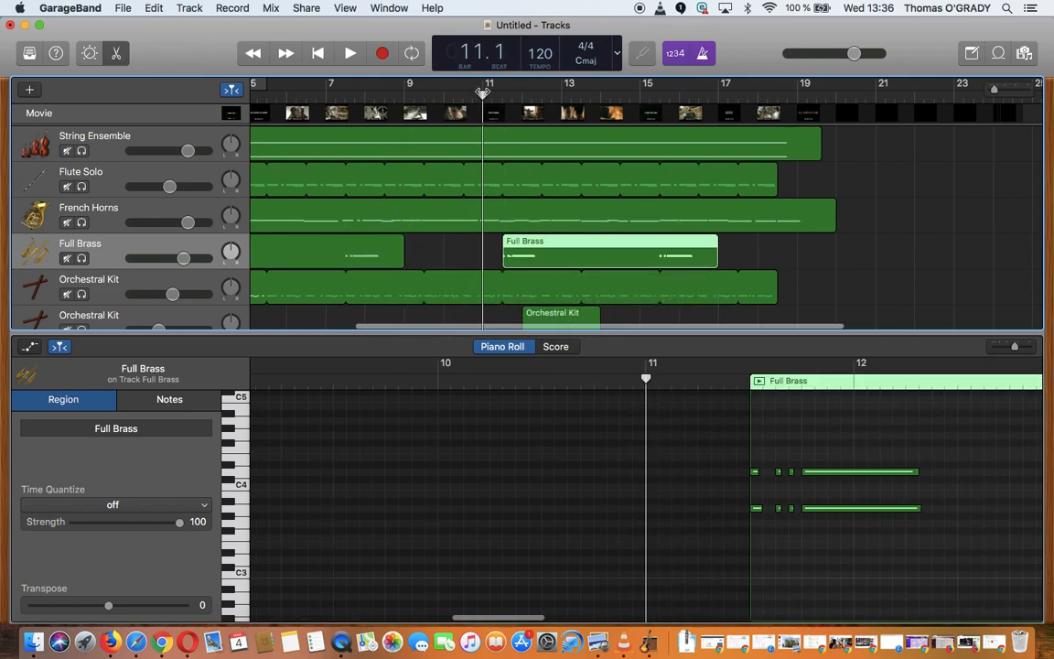
pyautogui.press('space')
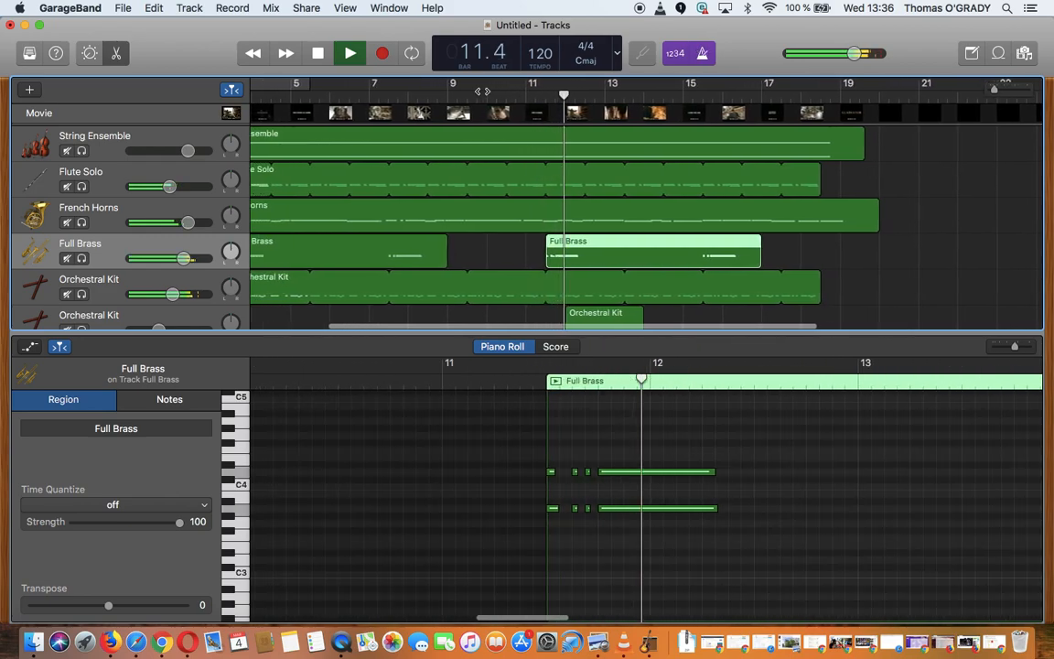
pyautogui.press('space')
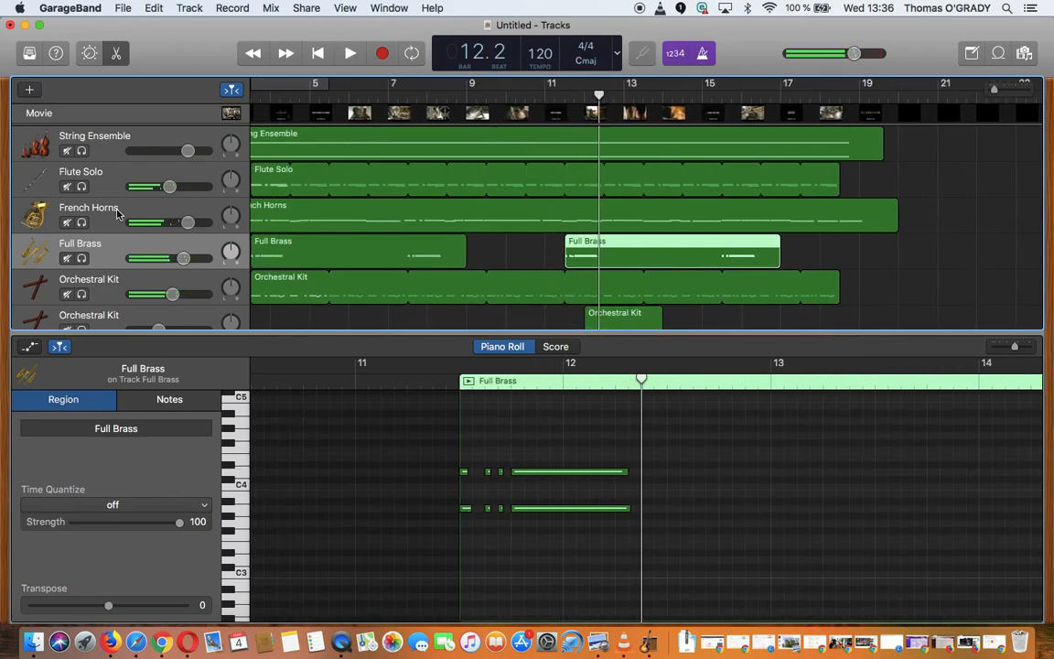
# Duplicate the French Horns track together with its region and change the duplicate's instrument to Trumpets.
pyautogui.click(108, 215)
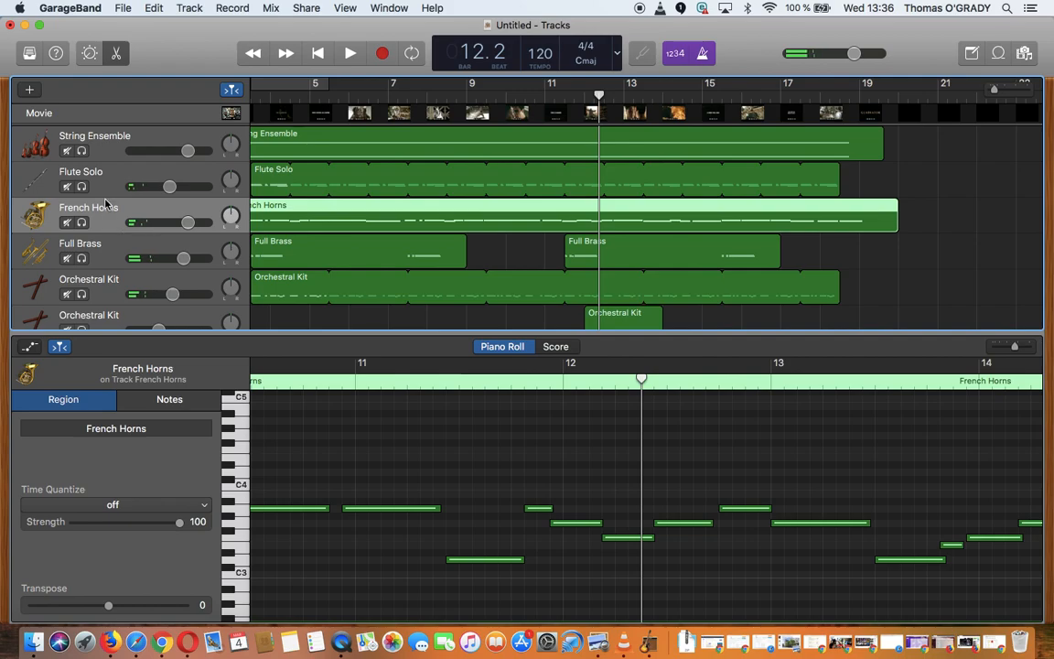
pyautogui.press('super+d')
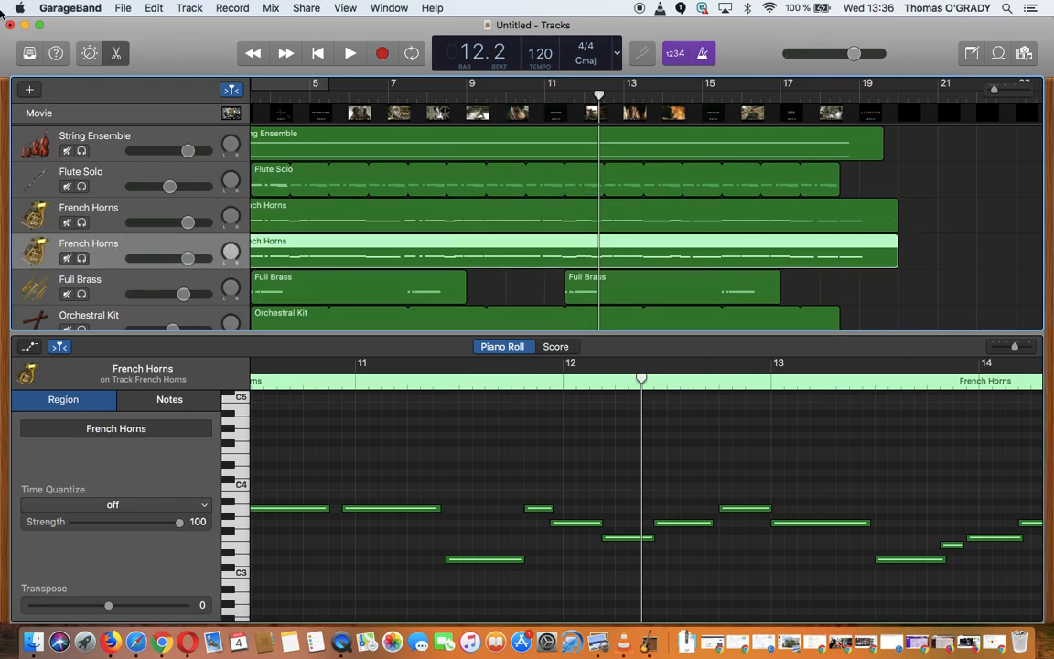
pyautogui.click(20, 59)
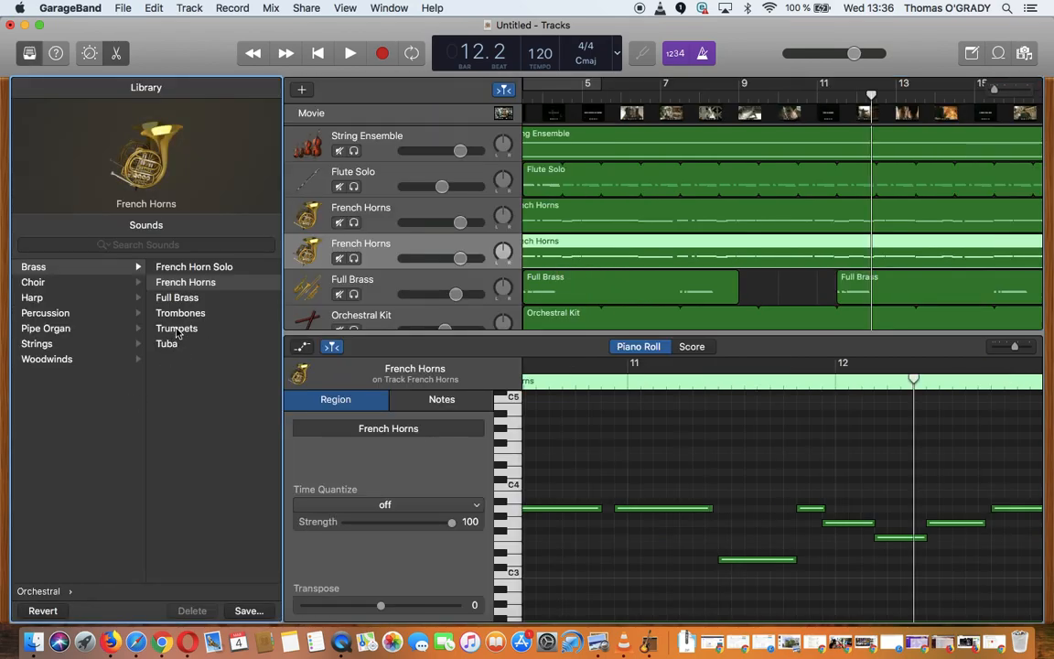
pyautogui.click(89, 54)
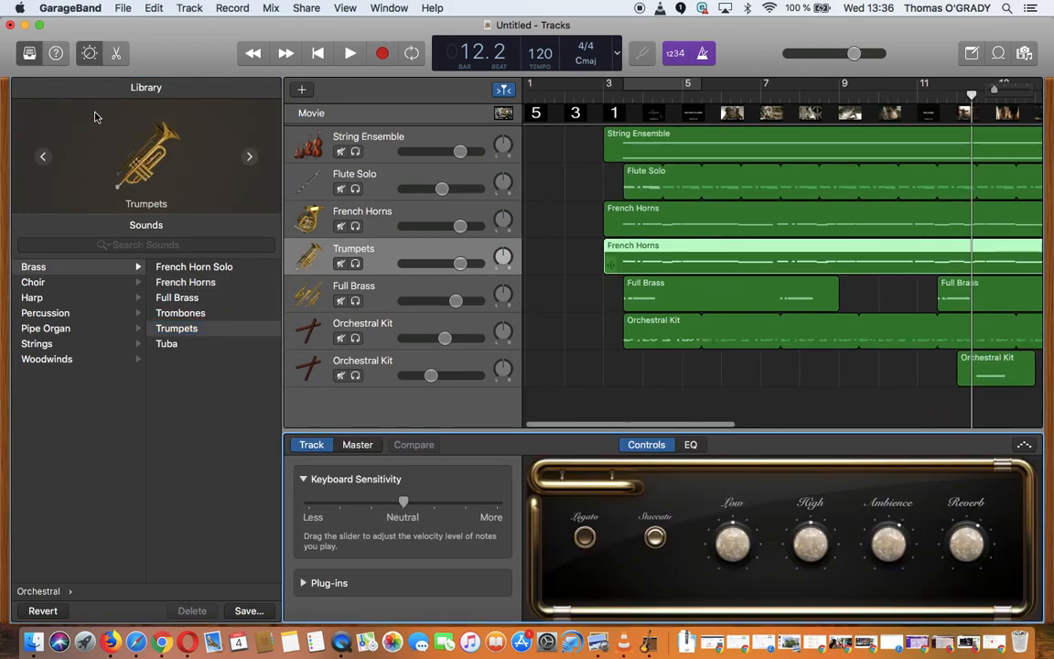
pyautogui.click(90, 55)
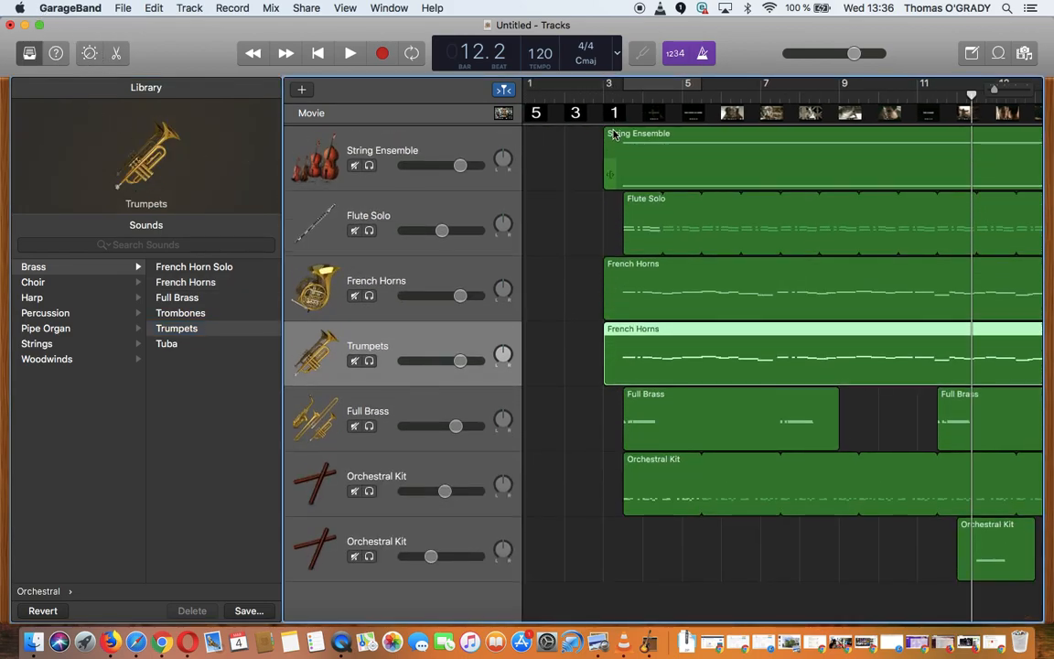
# Play the score from bar 3 while lowering the Trumpets and French Horns volumes until the two tracks balance.
pyautogui.click(604, 95)
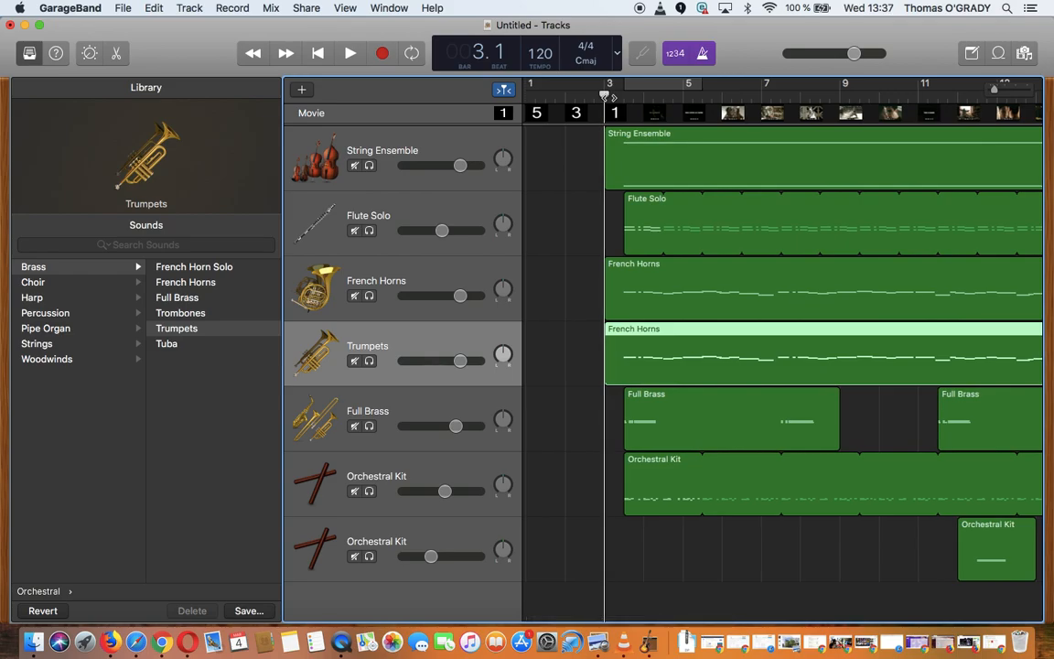
pyautogui.press('space')
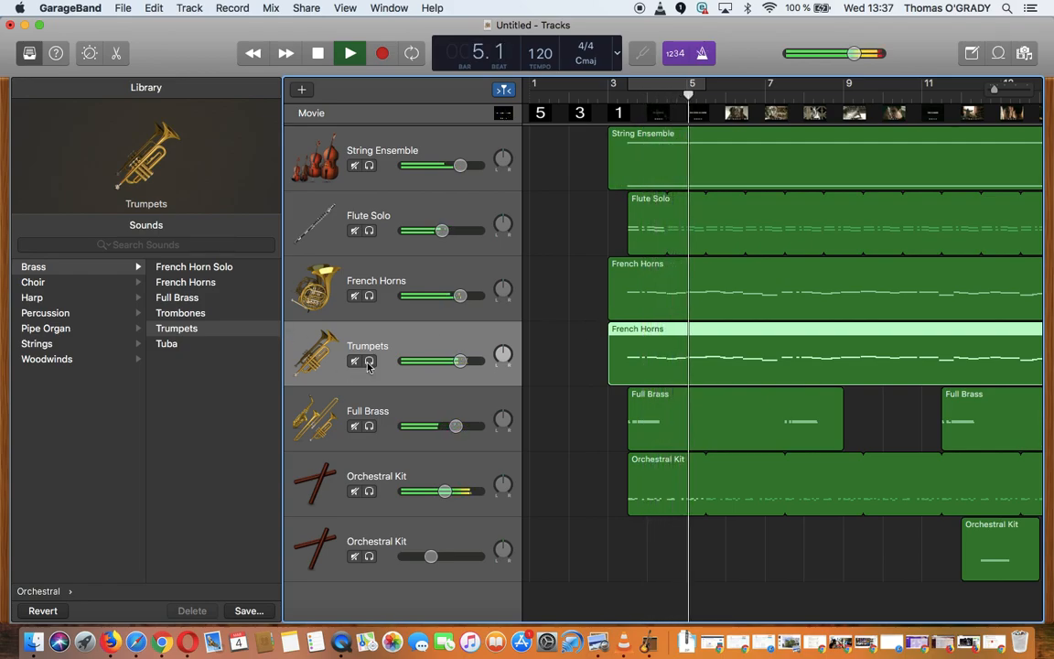
pyautogui.moveTo(441, 361); pyautogui.dragTo(449, 360)
pyautogui.moveTo(460, 295); pyautogui.dragTo(446, 302)
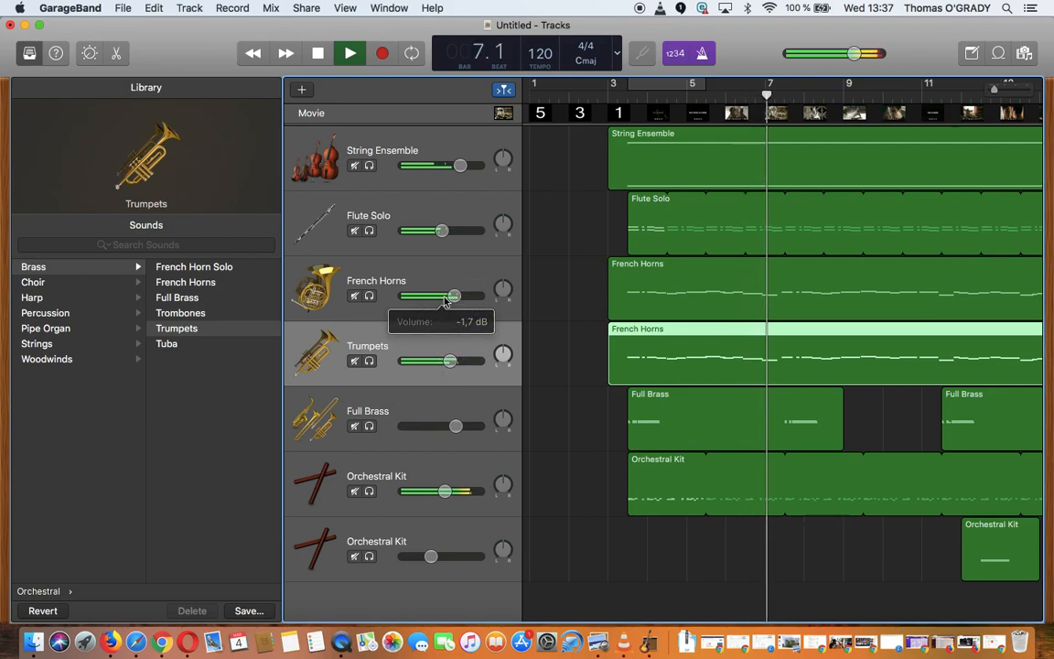
pyautogui.moveTo(447, 361); pyautogui.dragTo(442, 357)
pyautogui.moveTo(454, 297); pyautogui.dragTo(449, 296)
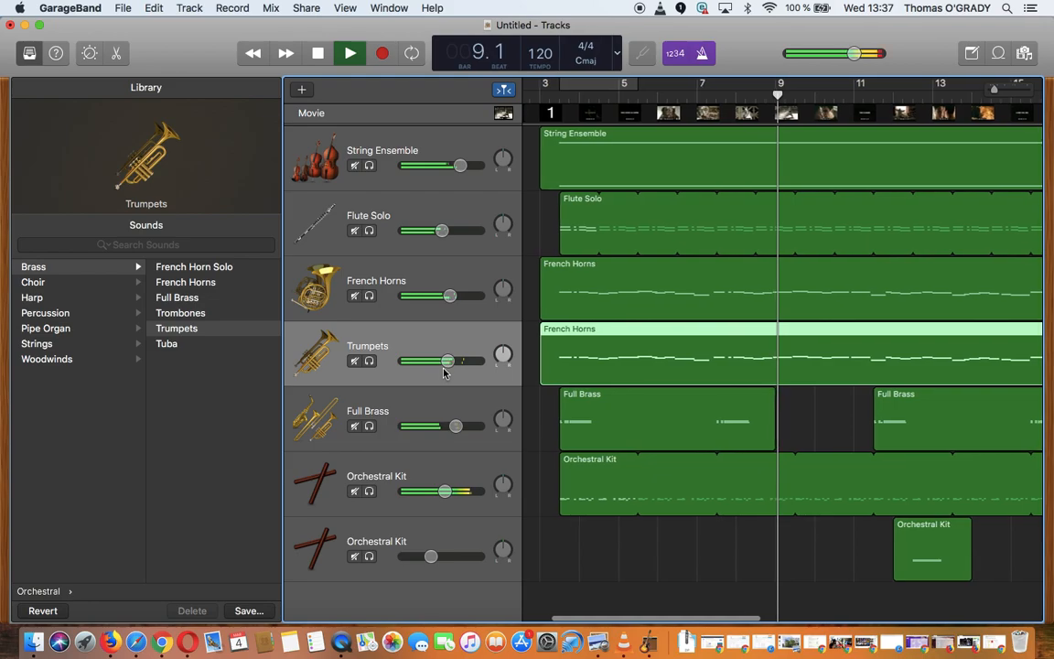
pyautogui.moveTo(446, 361); pyautogui.dragTo(444, 362)
pyautogui.moveTo(449, 296); pyautogui.dragTo(445, 296)
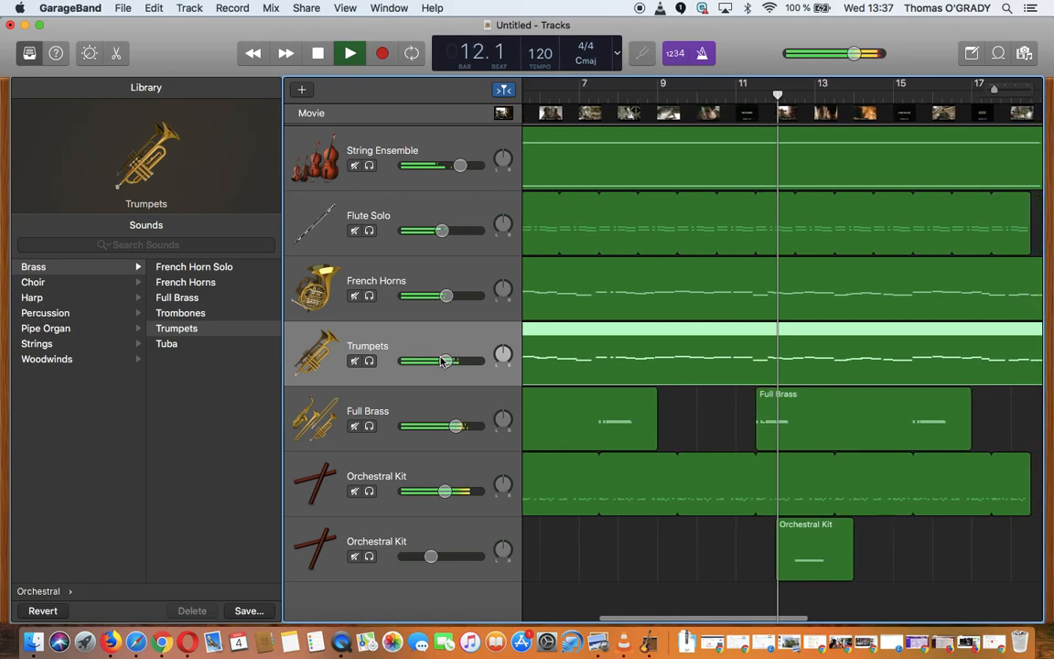
# Hide the Library, show the movie window, and stop playback at the GLADIATOR title.
pyautogui.click(30, 53)
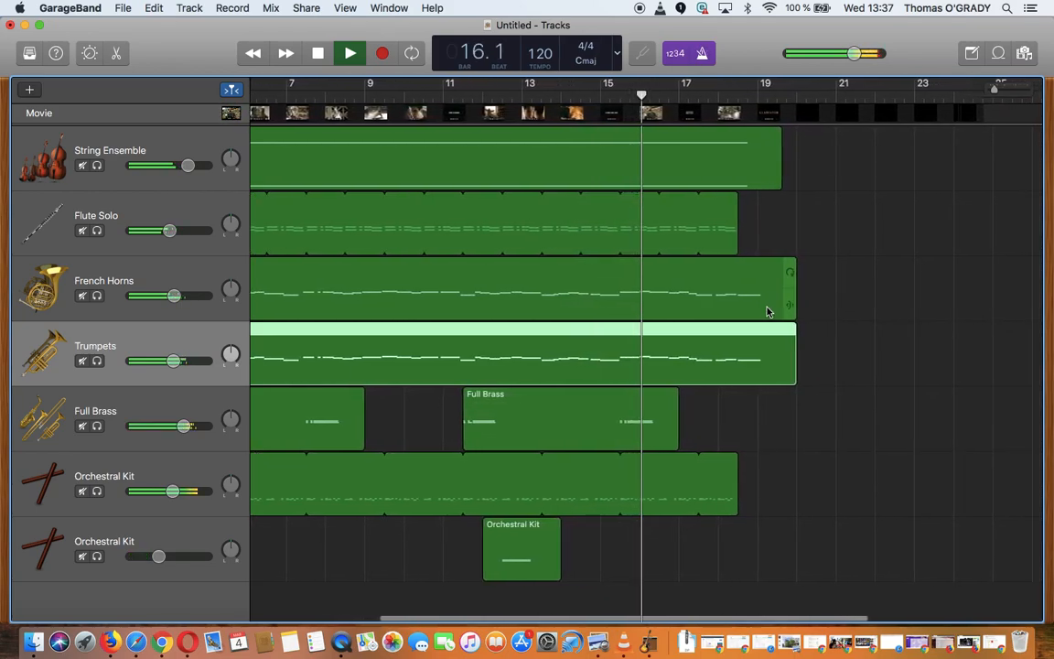
pyautogui.click(230, 111)
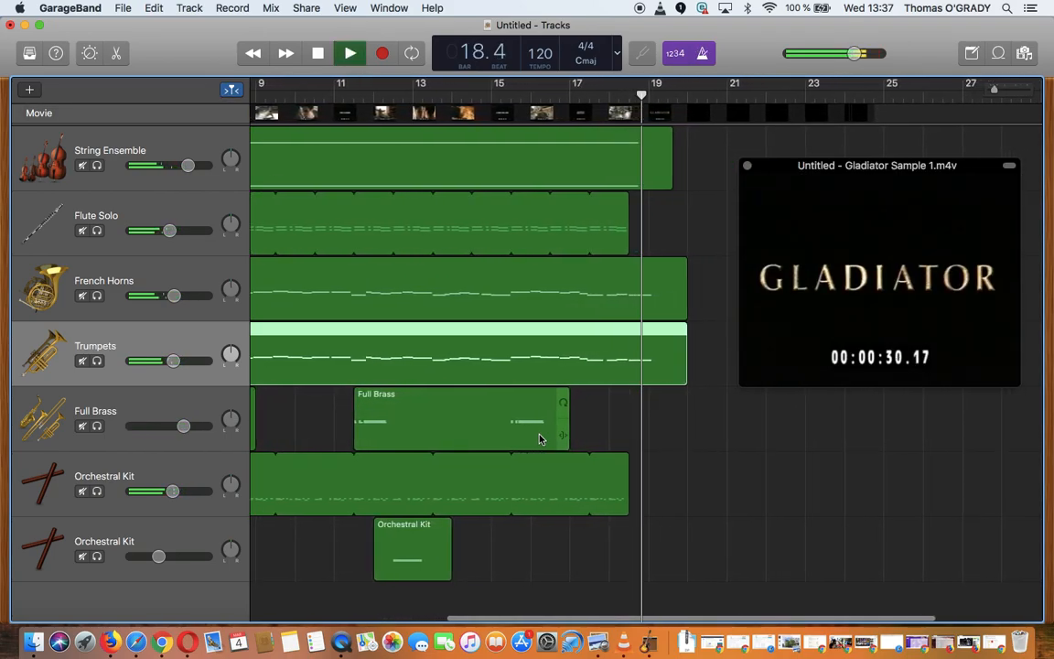
pyautogui.press('space')
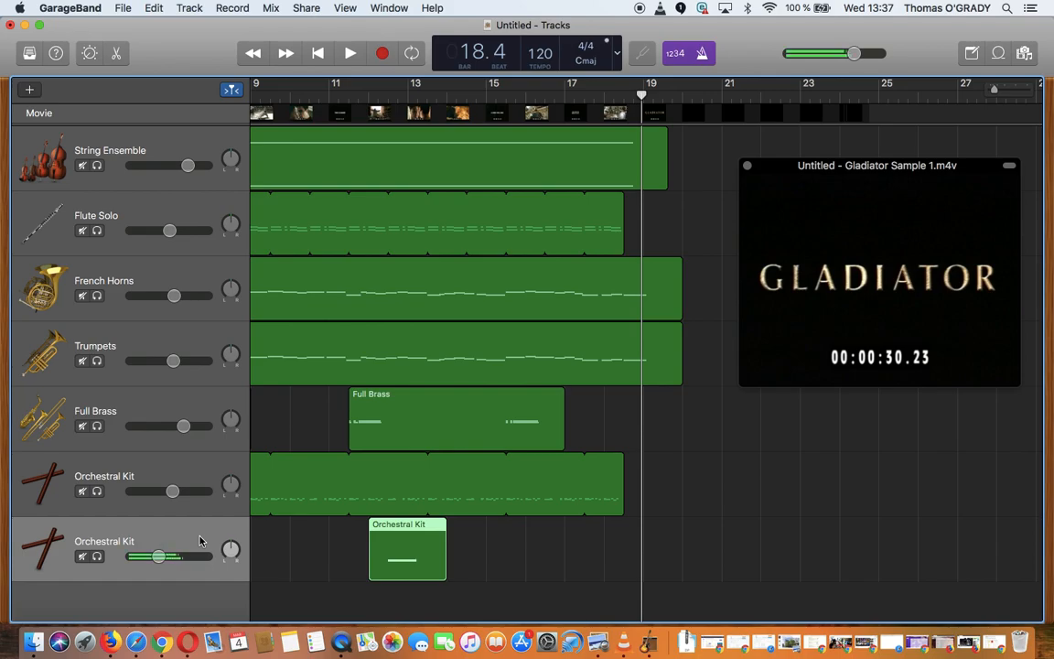
# Record percussion hits for the GLADIATOR title on the lower Orchestral Kit track, starting from bar 17.
pyautogui.click(554, 96)
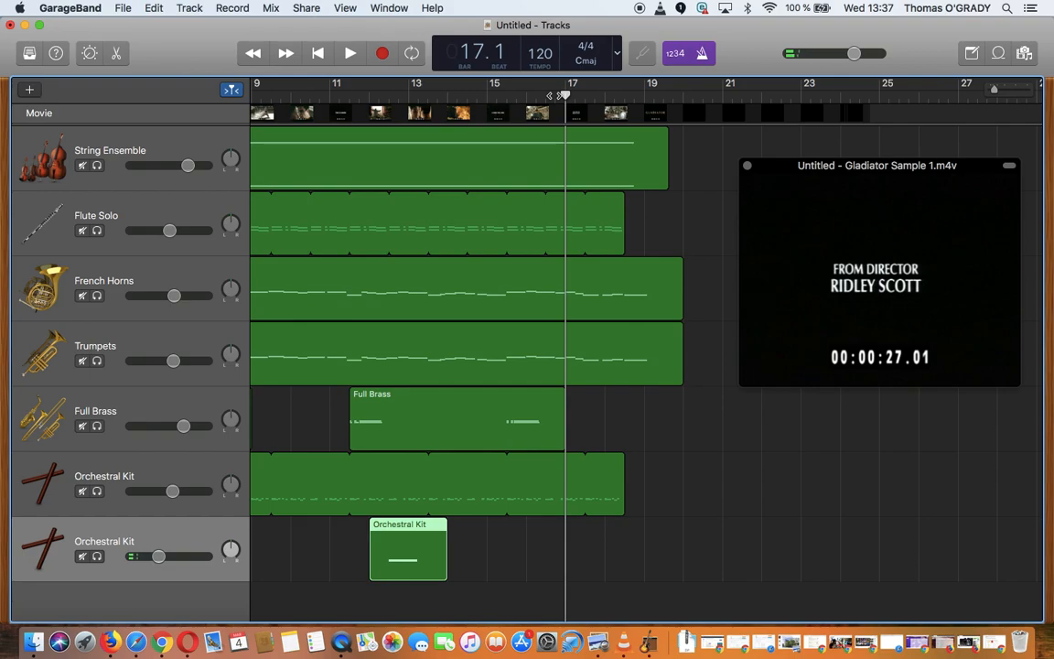
pyautogui.press('space')
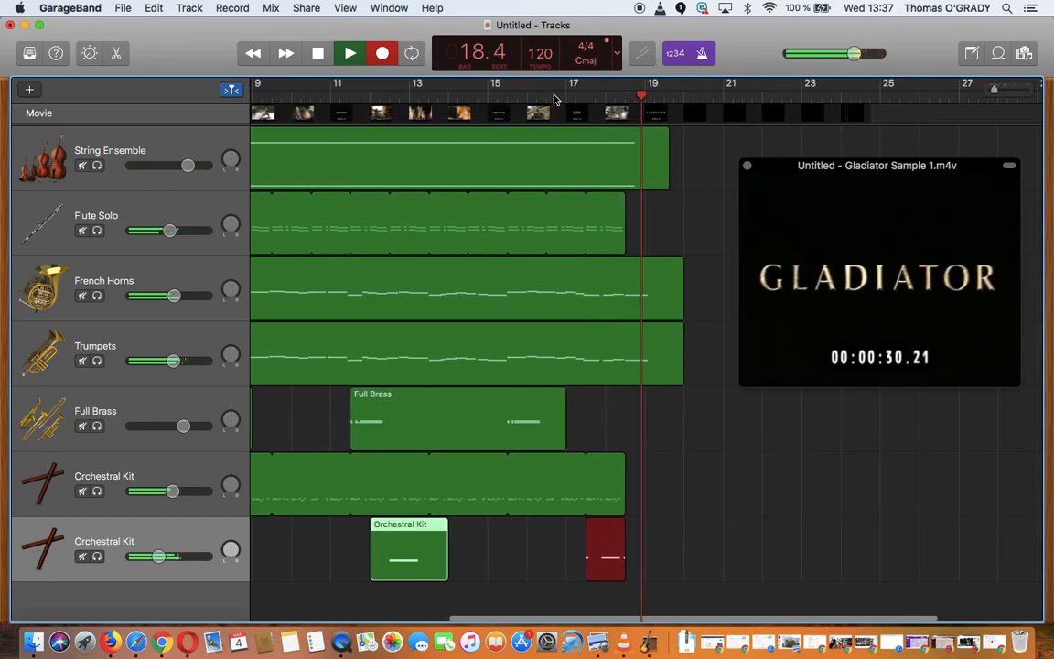
pyautogui.press('space')
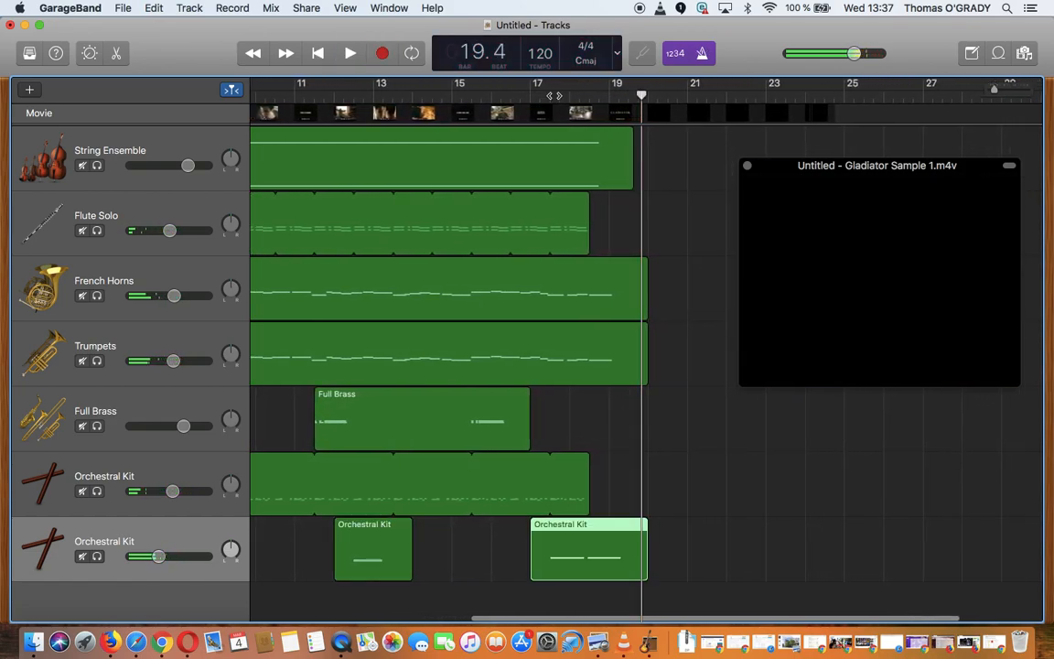
# In the new region's Piano Roll, shift the first hit slightly earlier and align the second with the GLADIATOR title at bar 18, beat 2.
pyautogui.doubleClick(564, 564)
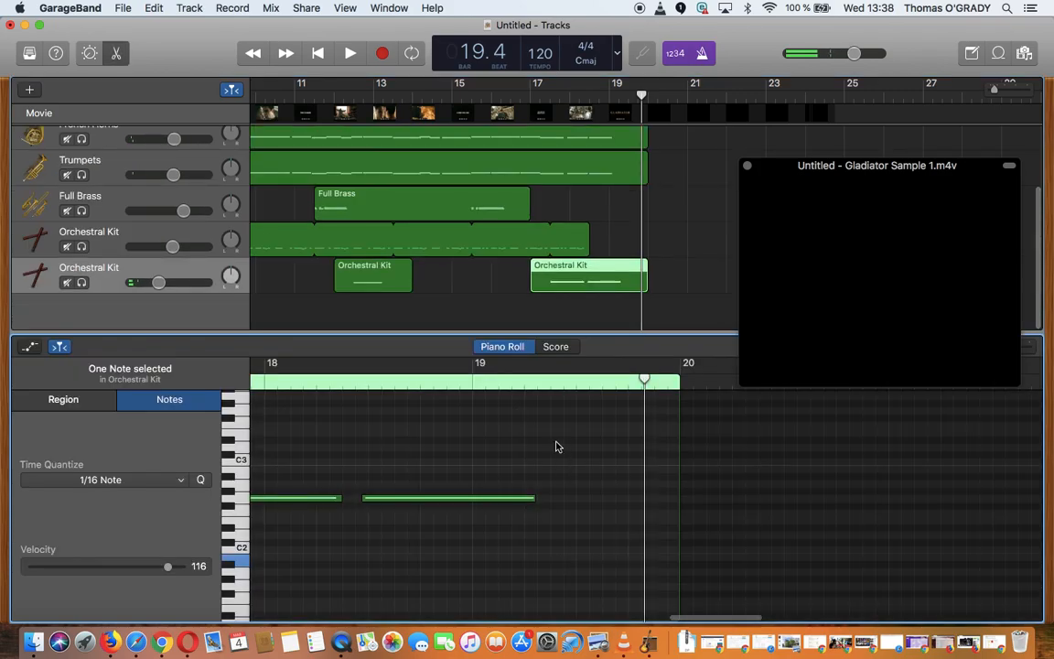
pyautogui.moveTo(423, 383)
pyautogui.mouseDown()
pyautogui.moveTo(435, 376)
pyautogui.moveTo(381, 381)
pyautogui.moveTo(403, 381)
pyautogui.mouseUp()
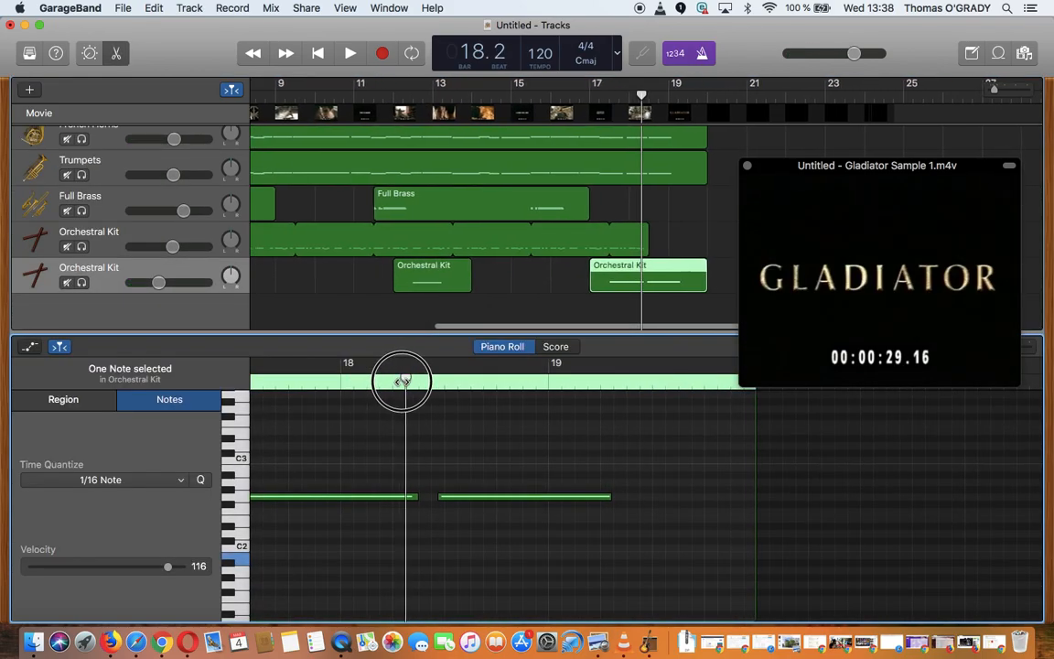
pyautogui.moveTo(391, 497)
pyautogui.mouseDown()
pyautogui.moveTo(348, 498)
pyautogui.moveTo(378, 497)
pyautogui.mouseUp()
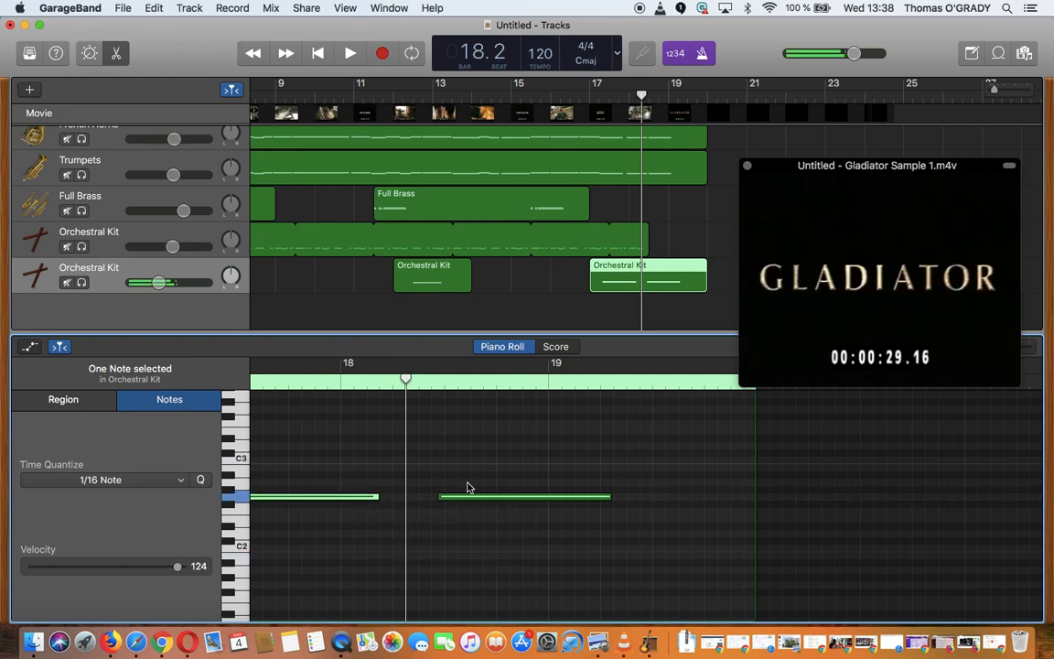
pyautogui.moveTo(460, 497); pyautogui.dragTo(423, 497)
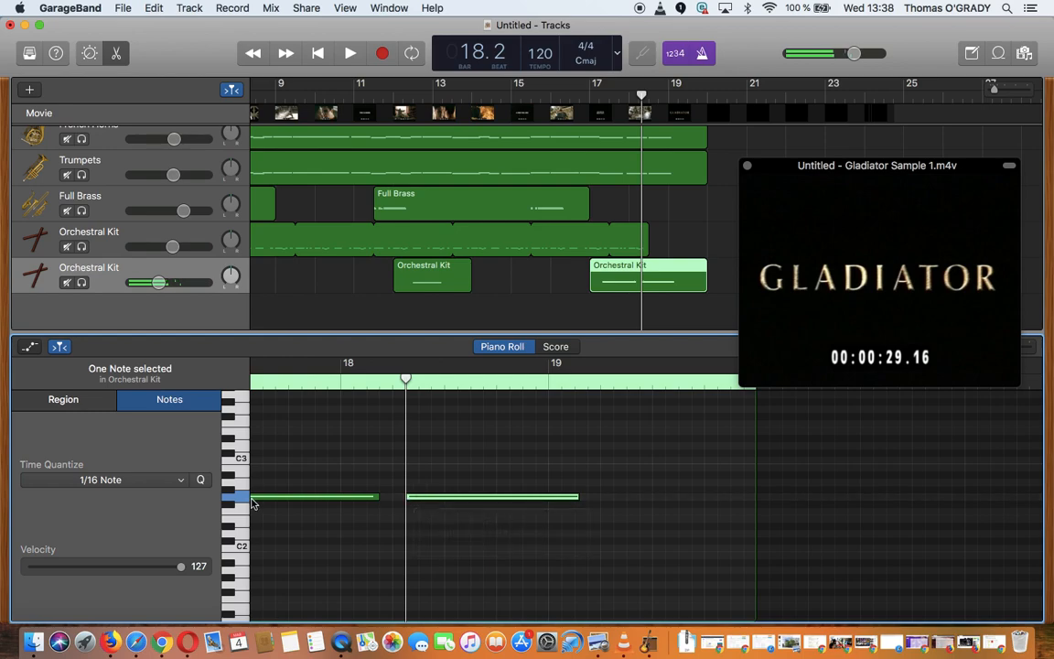
# Audition the kit sounds and turn the earlier note into two low notes between C1 and C2, aligned with the start of the title hit.
pyautogui.click(231, 504)
pyautogui.click(231, 527)
pyautogui.click(231, 541)
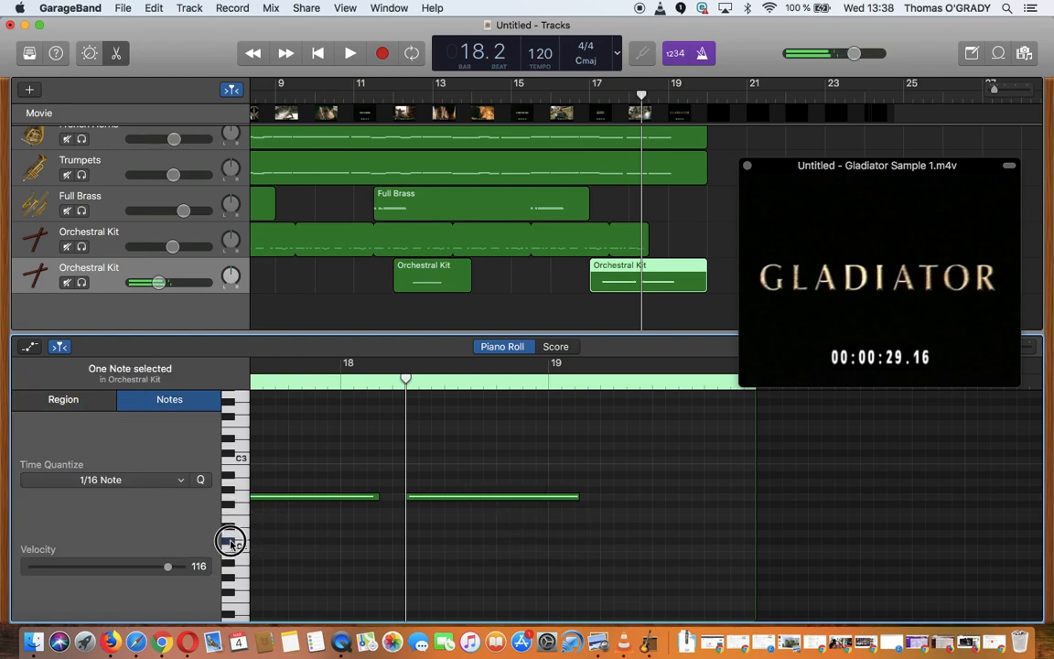
pyautogui.click(228, 497)
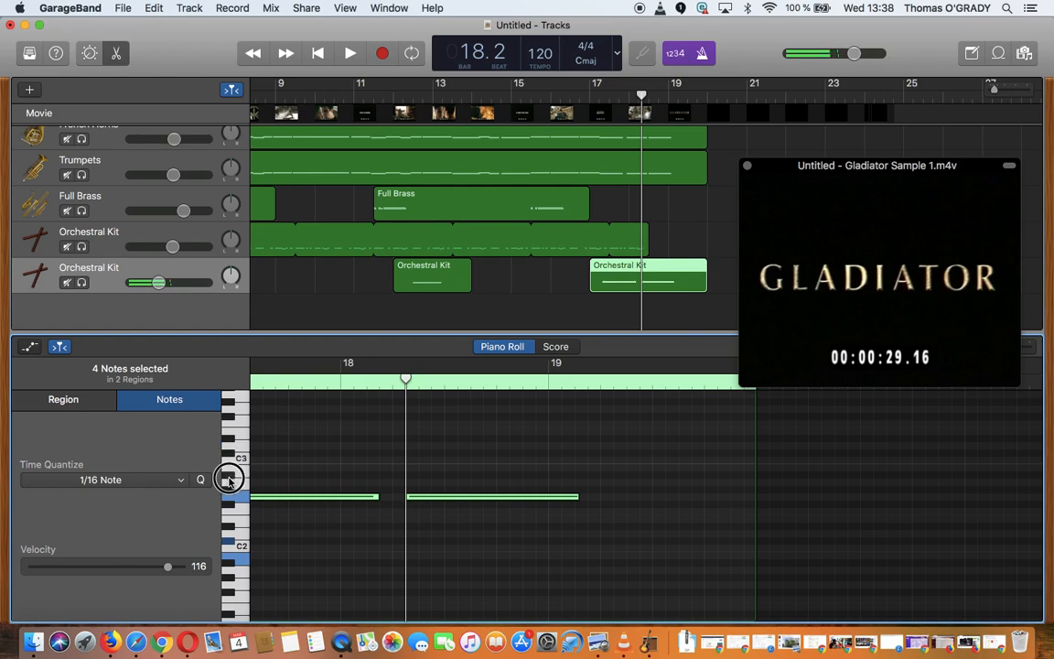
pyautogui.scroll(-3, 228, 485)
pyautogui.click(231, 540)
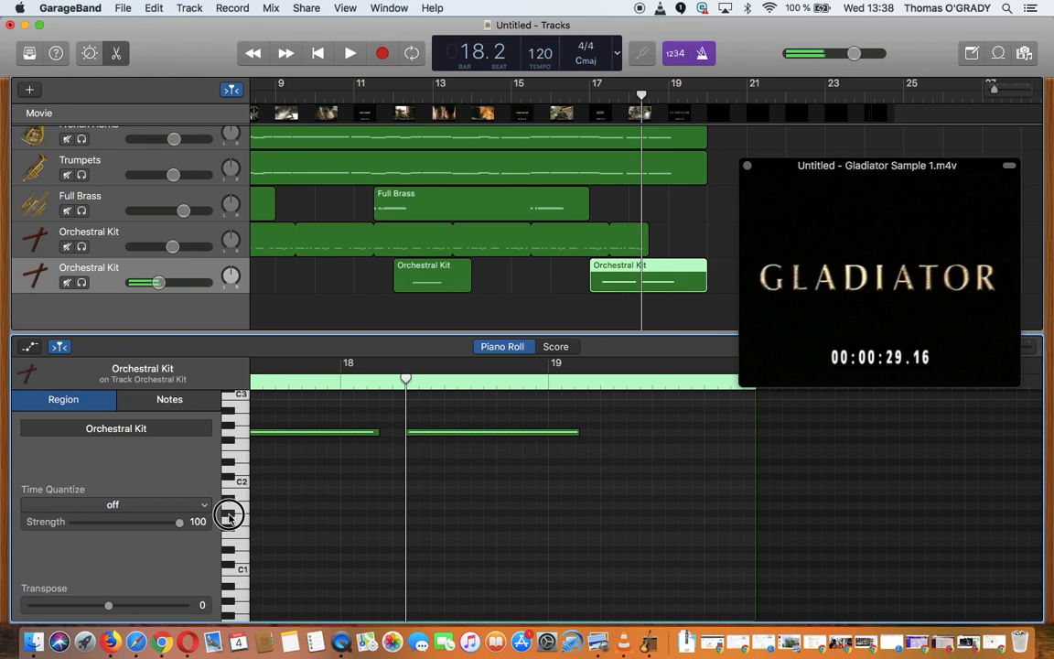
pyautogui.moveTo(295, 435); pyautogui.dragTo(502, 523)
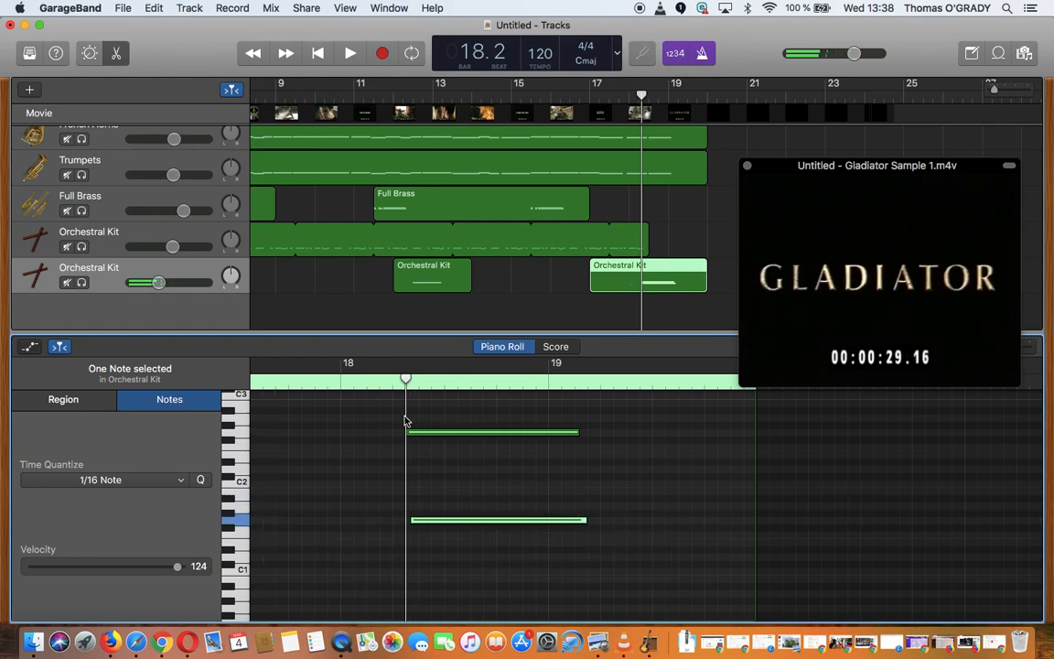
pyautogui.click(398, 384)
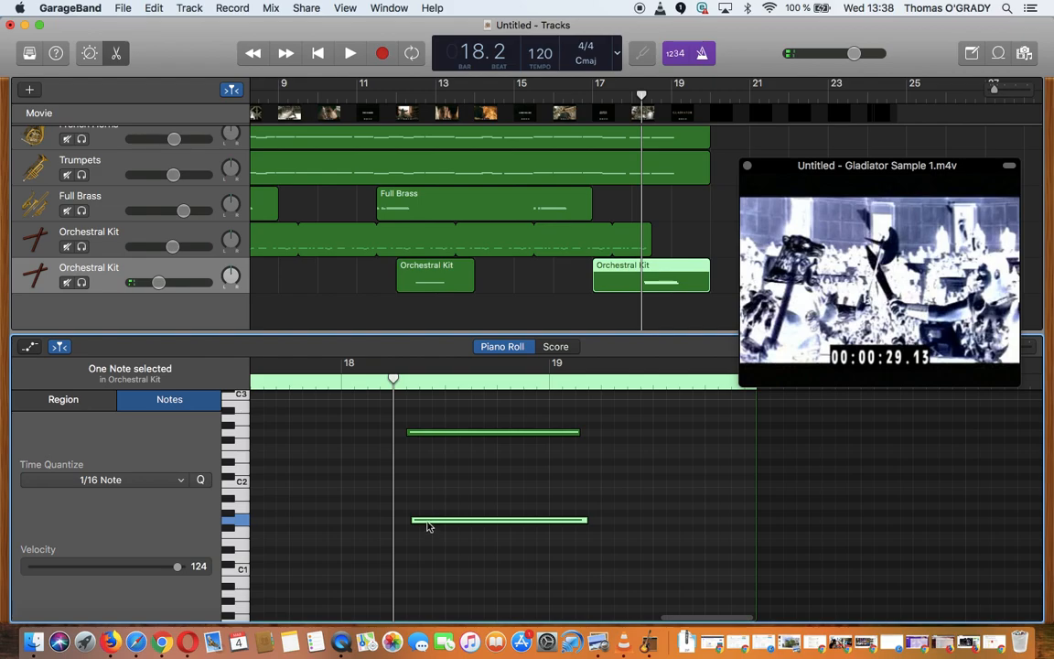
pyautogui.moveTo(426, 520)
pyautogui.mouseDown()
pyautogui.moveTo(425, 578)
pyautogui.moveTo(426, 518)
pyautogui.mouseUp()
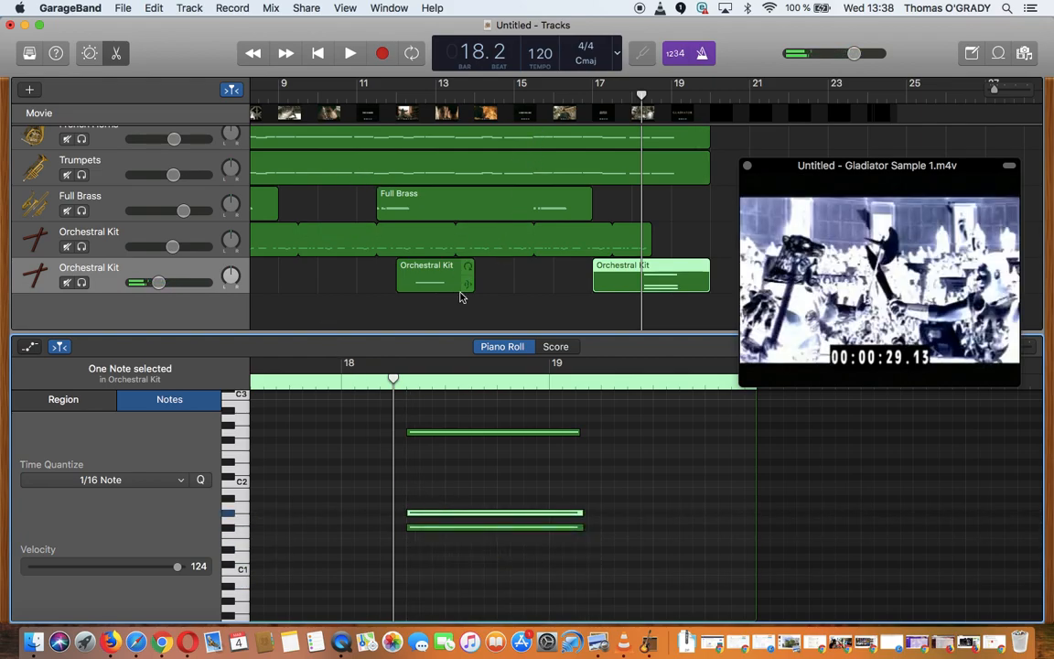
# Extend the region's start back to bar 16 and copy a low note to a pitch below C1 at bar 17, beat 3.
pyautogui.moveTo(593, 278); pyautogui.dragTo(554, 277)
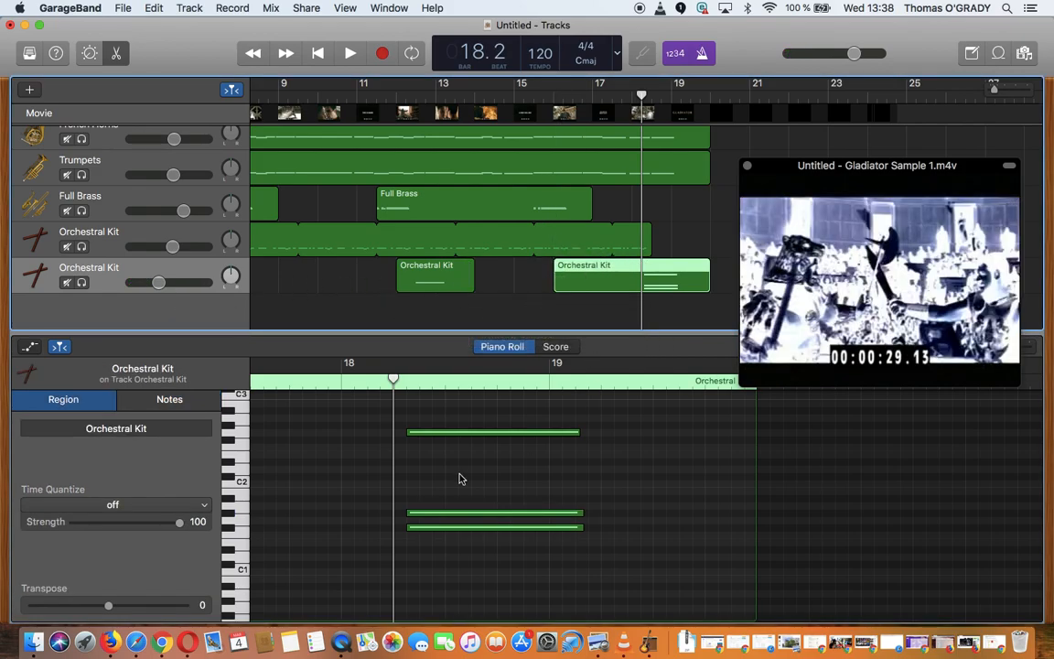
pyautogui.hscroll(-5, 551, 457)
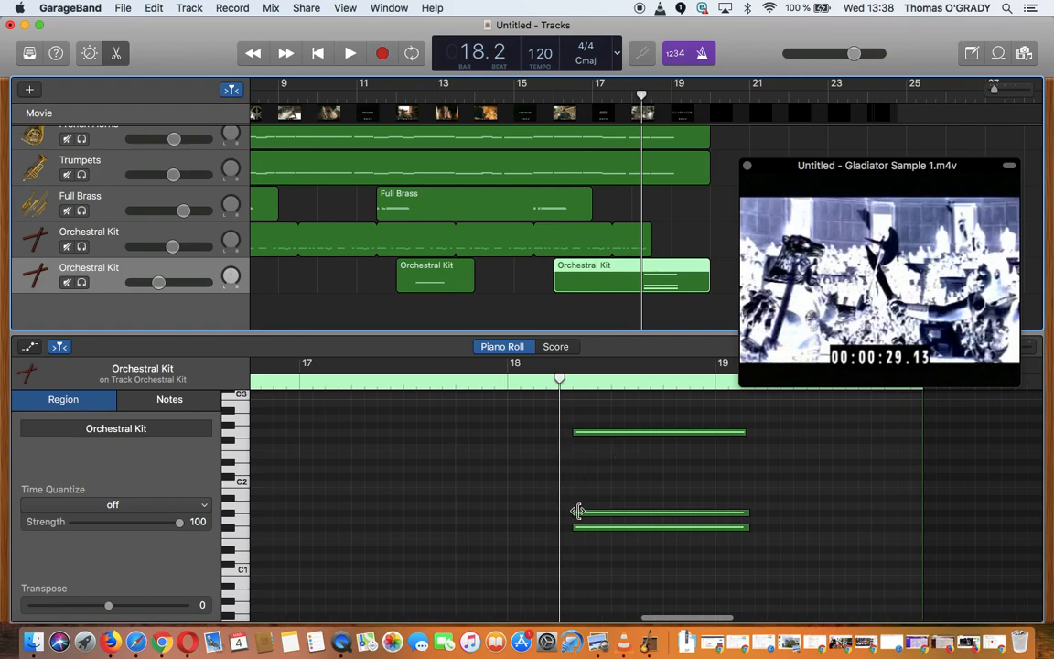
pyautogui.hscroll(-2, 577, 511)
pyautogui.scroll(-1, 577, 510)
pyautogui.click(234, 582)
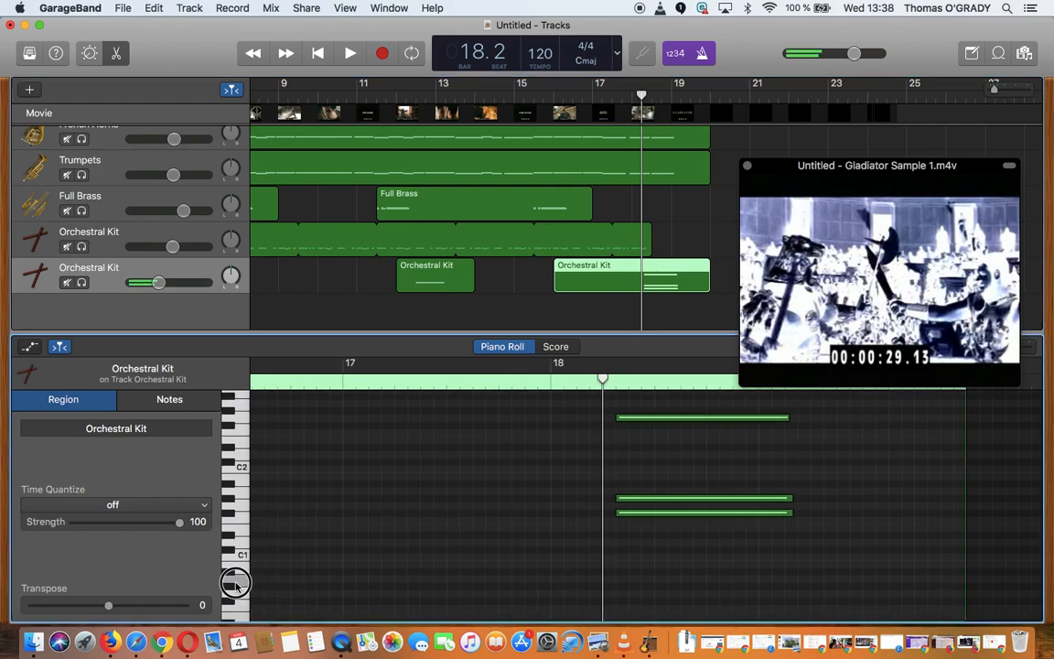
pyautogui.moveTo(676, 514); pyautogui.dragTo(447, 578)
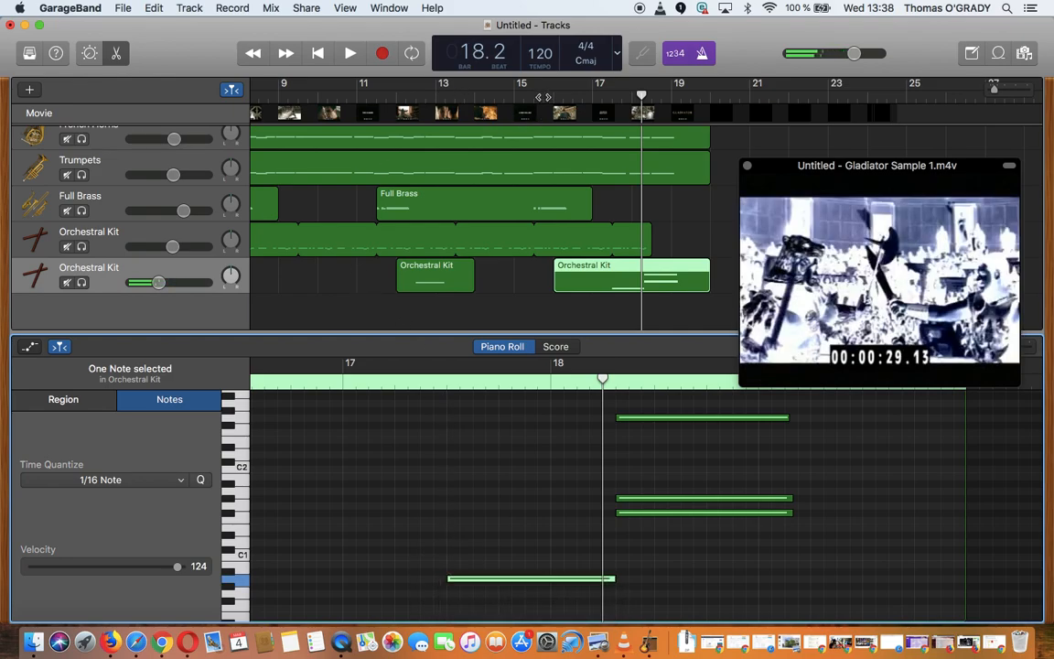
# Play the ending, move the three title hits to bar 18, beat 3, and lengthen the lowest note to meet them.
pyautogui.press('space')
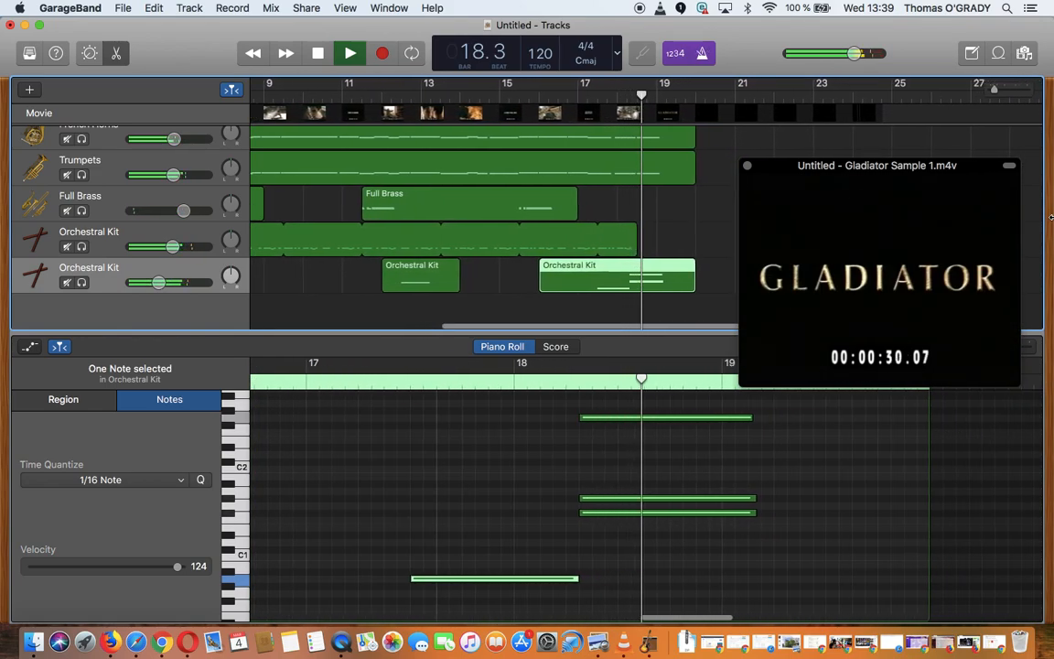
pyautogui.press('space')
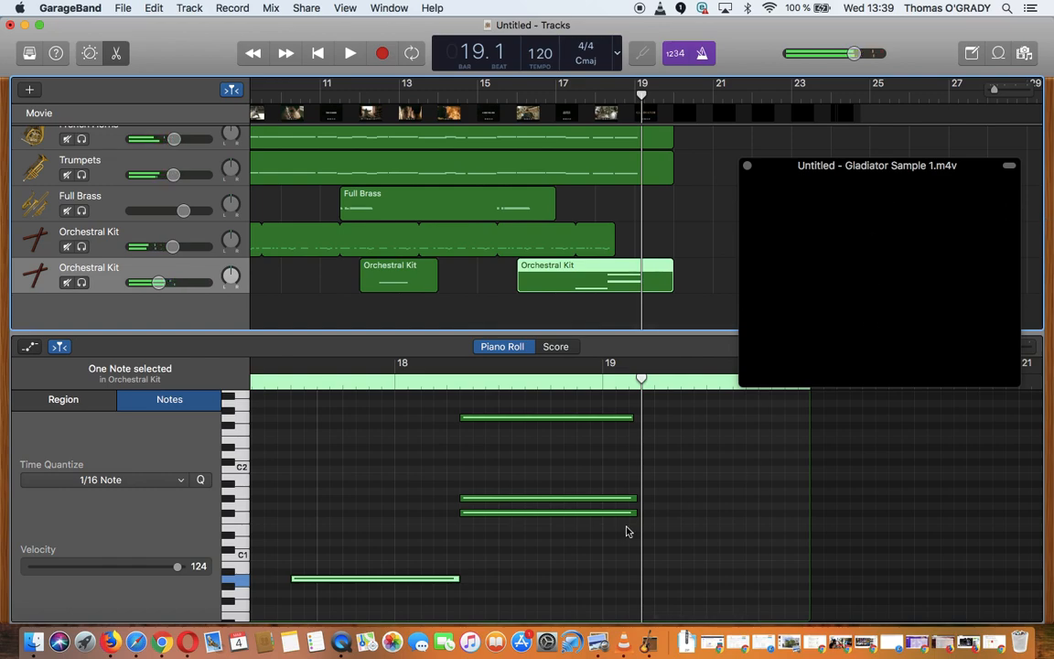
pyautogui.moveTo(524, 538); pyautogui.dragTo(547, 422)
pyautogui.moveTo(457, 576); pyautogui.dragTo(499, 578)
pyautogui.click(556, 97)
pyautogui.press('space')
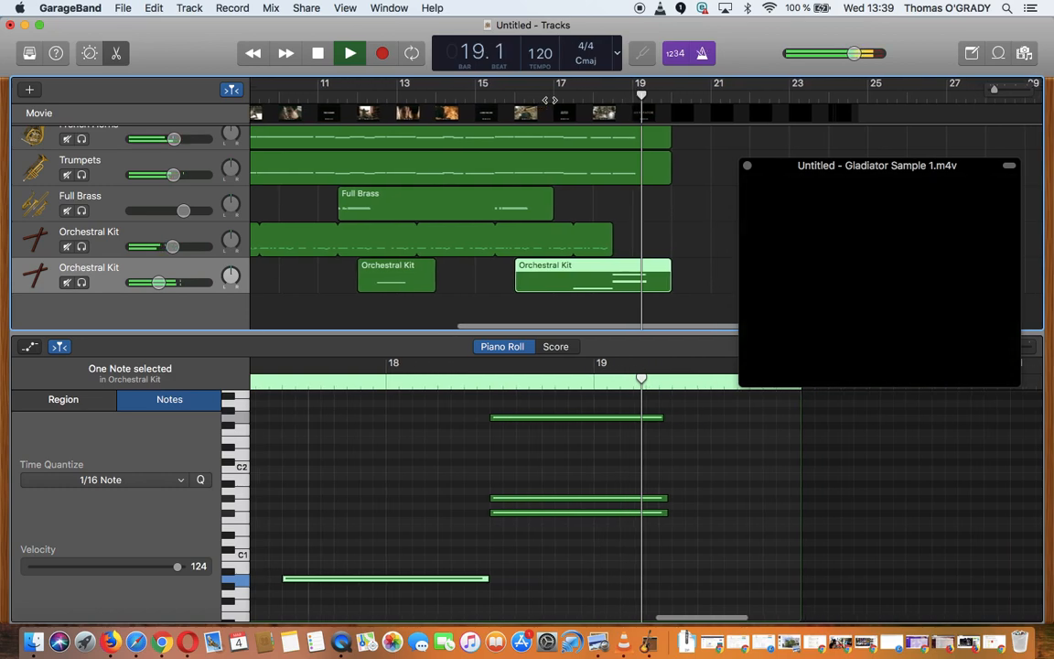
pyautogui.press('space')
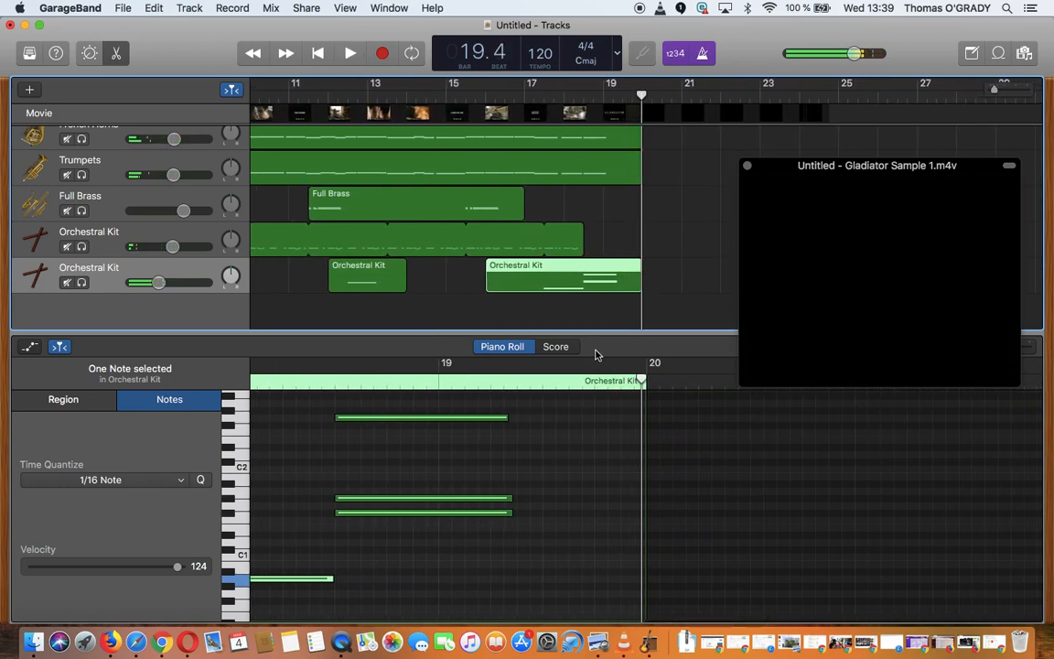
# Shorten the three title hits together so they end just after the start of bar 19.
pyautogui.click(481, 443)
pyautogui.moveTo(491, 520); pyautogui.dragTo(464, 418)
pyautogui.click(540, 459)
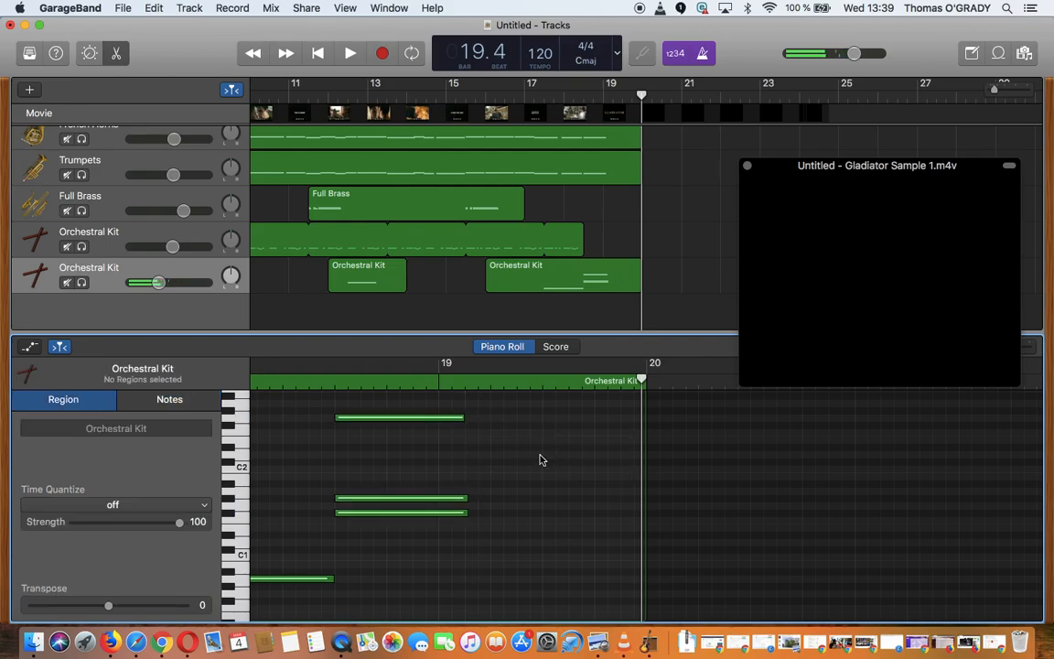
# Check the Gladiator - Action Movie Trailer criteria in the Google Docs document in Chrome and return to GarageBand.
pyautogui.hscroll(-2, 265, 112)
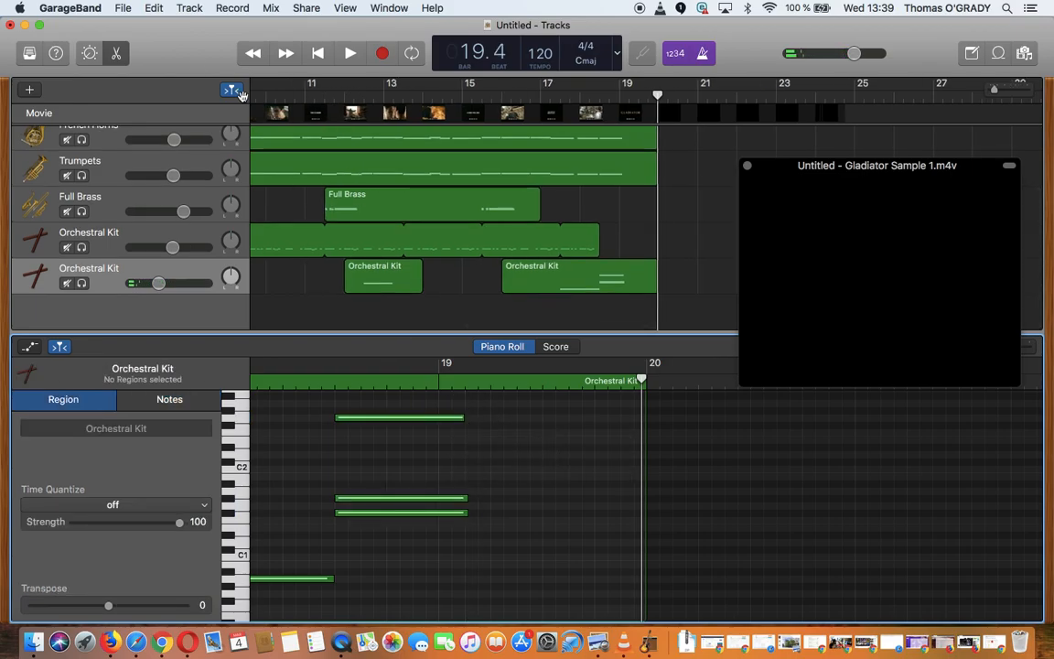
pyautogui.hotkey('ctrl', 'Up')
pyautogui.click(160, 225)
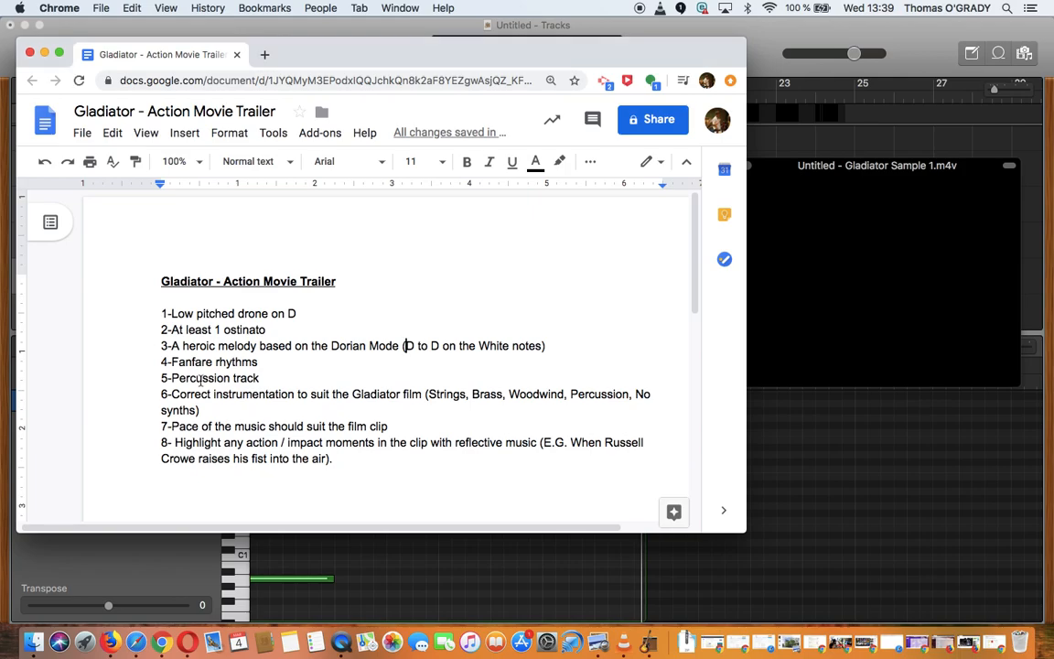
pyautogui.click(846, 473)
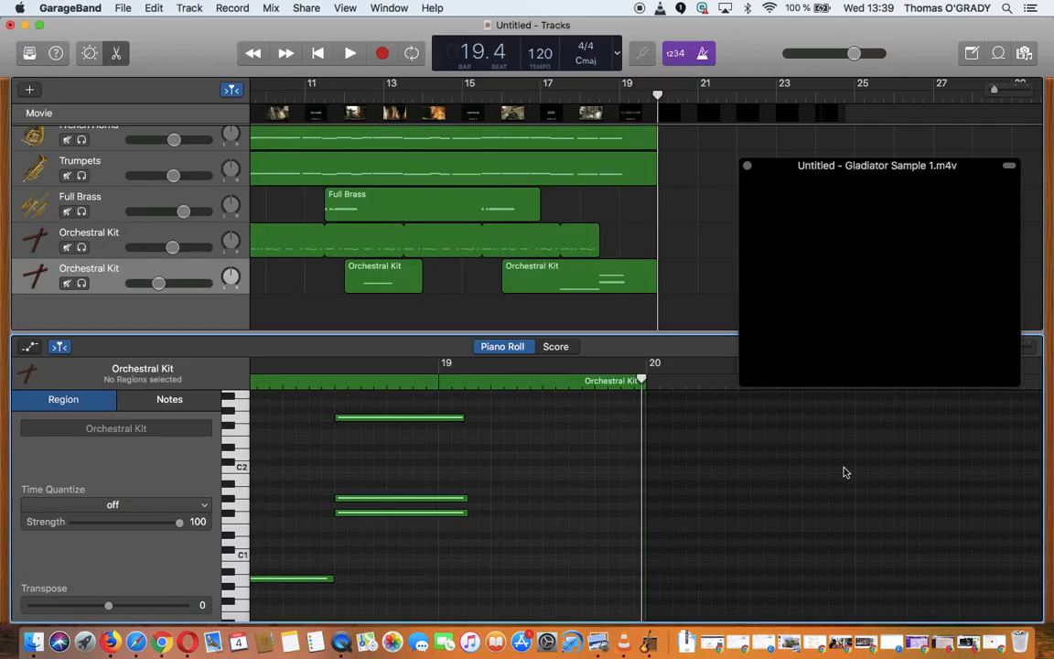
# Close the movie window and the Piano Roll editor, leaving the full arrangement in view from bar 1.
pyautogui.click(748, 168)
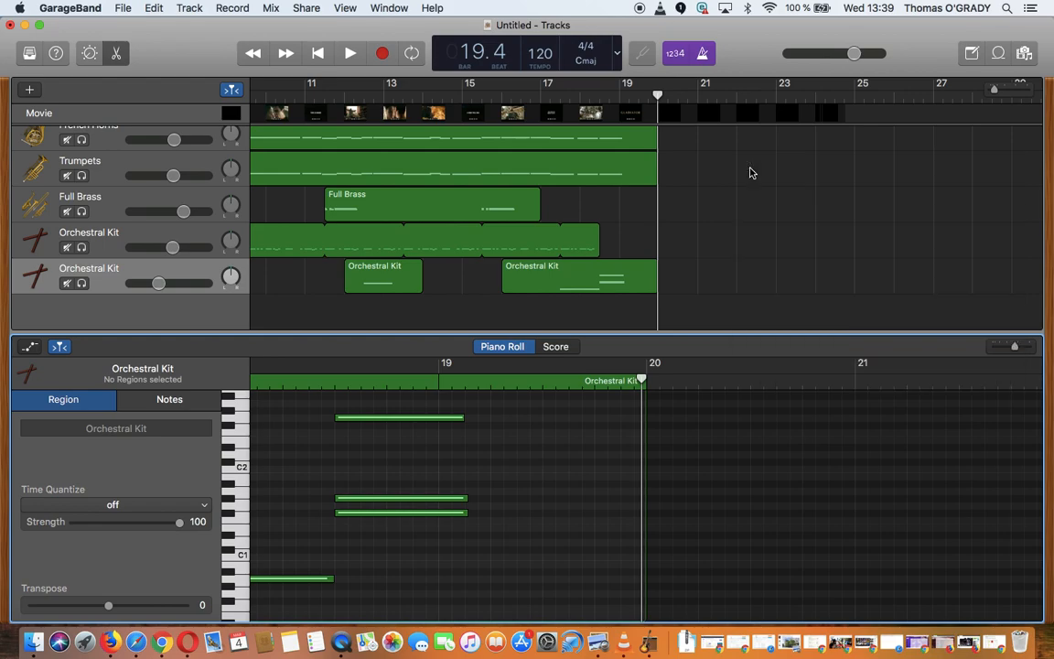
pyautogui.click(712, 235)
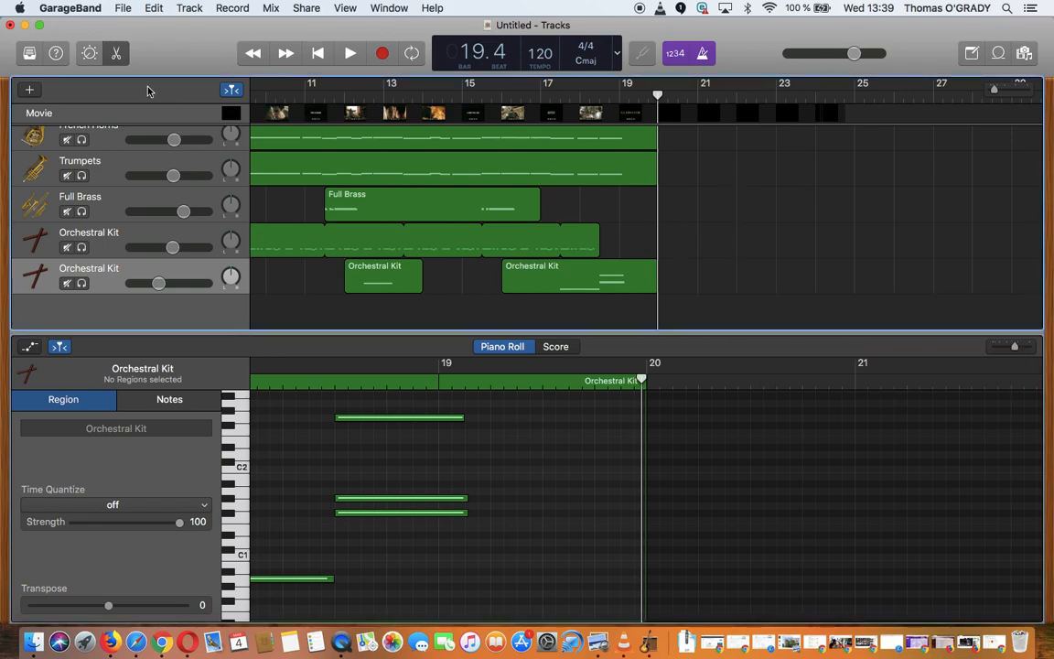
pyautogui.click(119, 53)
pyautogui.hscroll(-8, 421, 414)
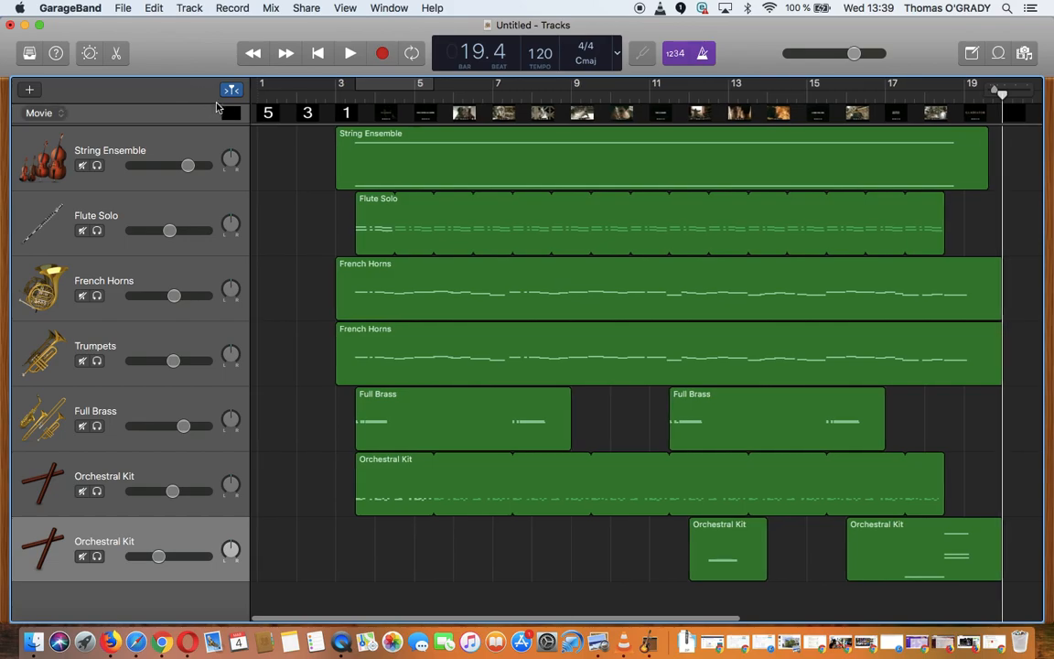
# Reopen and enlarge the movie window, and play the whole score with the clip from bar 1 to bar 20.
pyautogui.click(230, 113)
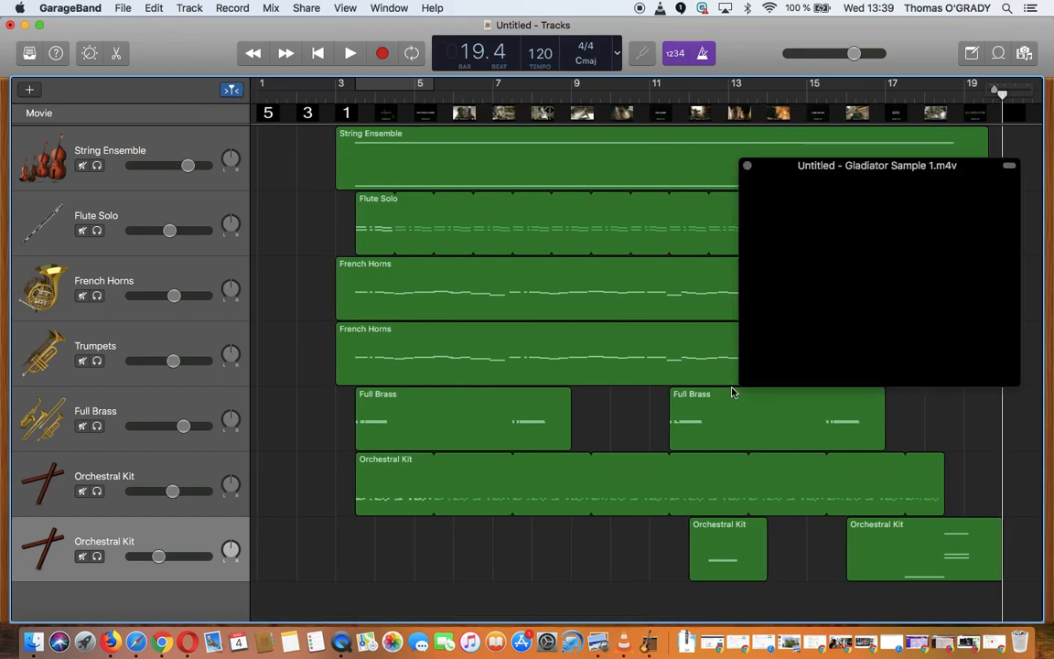
pyautogui.moveTo(746, 382); pyautogui.dragTo(328, 481)
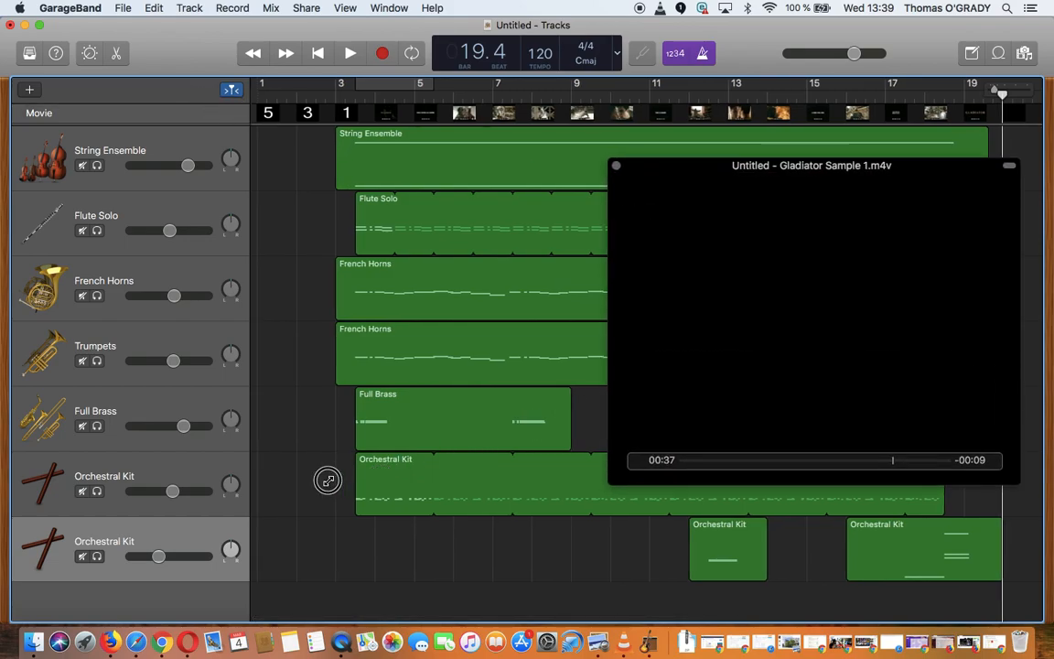
pyautogui.press('Return')
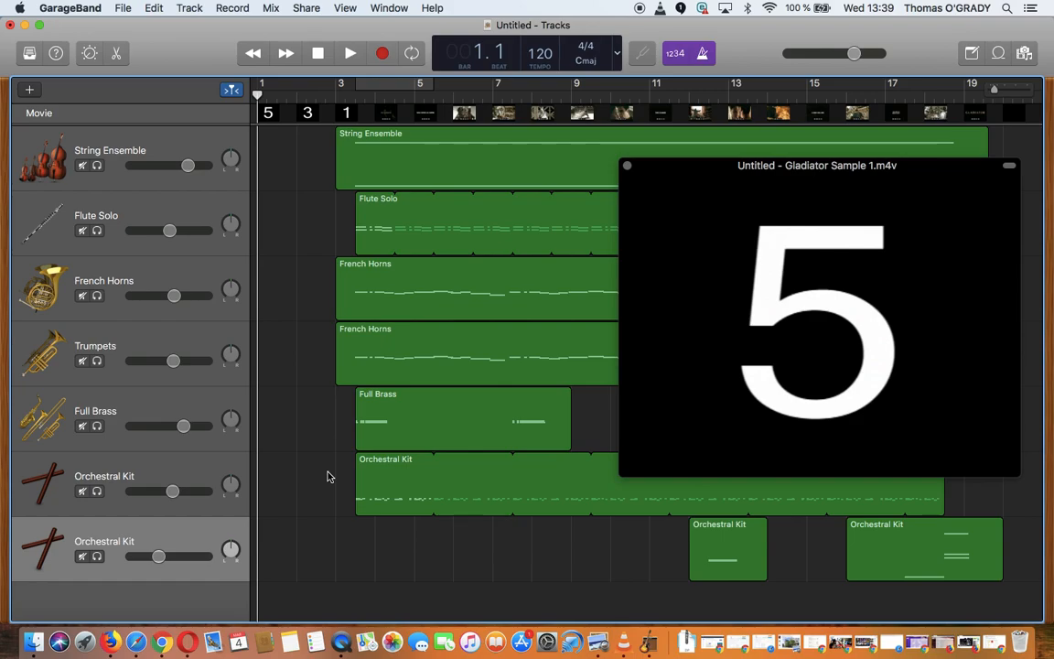
pyautogui.press('space')
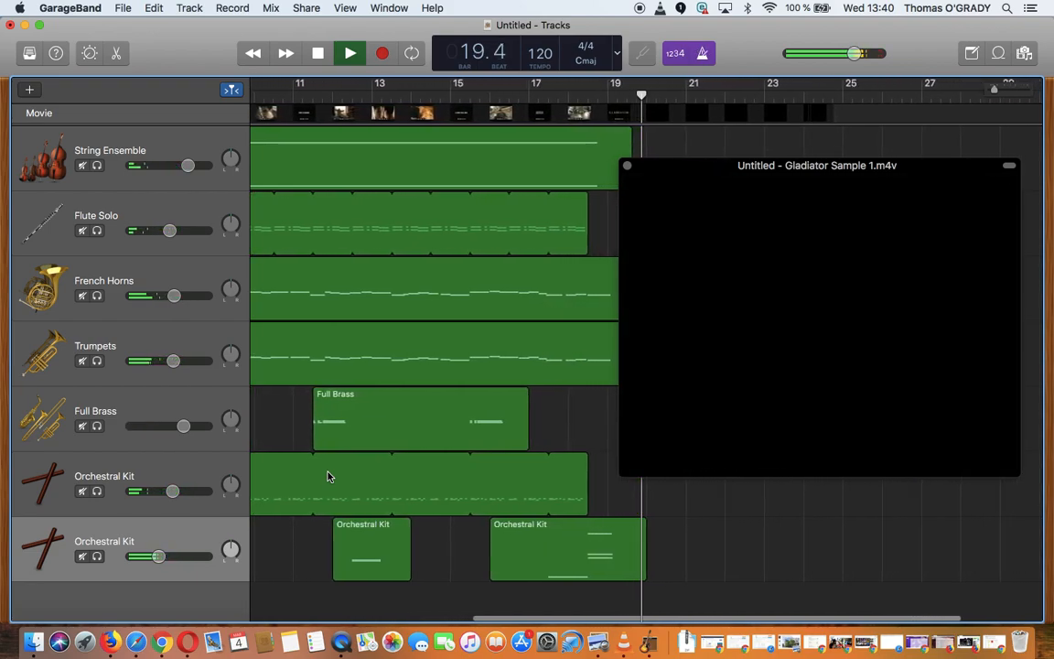
pyautogui.press('space')
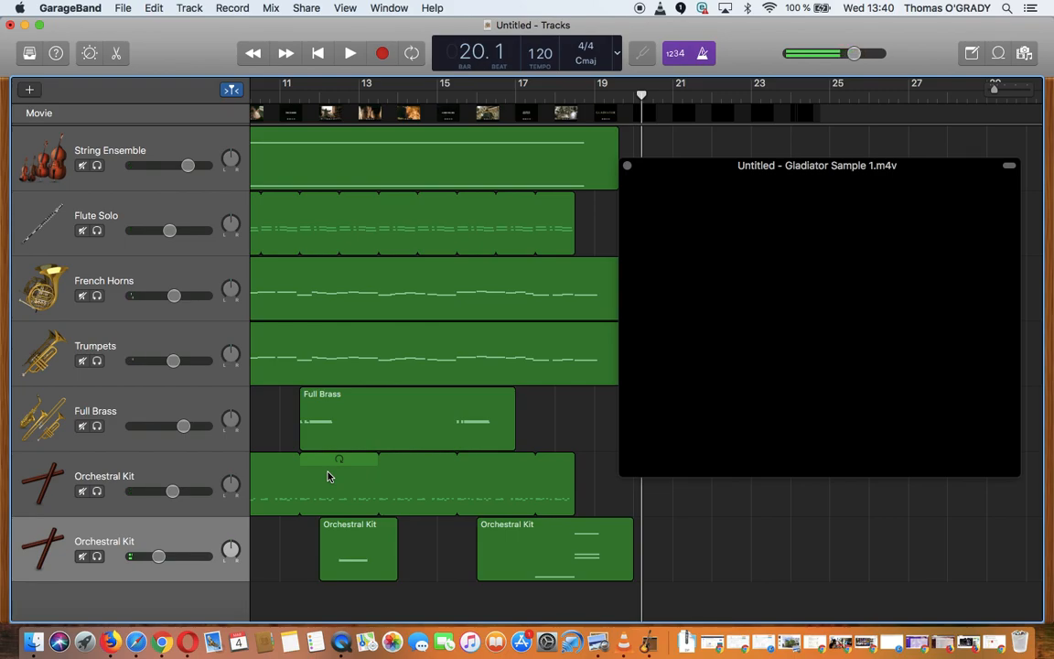
# Close the movie window and switch to Chrome to compare the finished arrangement with the Gladiator trailer criteria.
pyautogui.click(627, 166)
pyautogui.hscroll(-10, 630, 174)
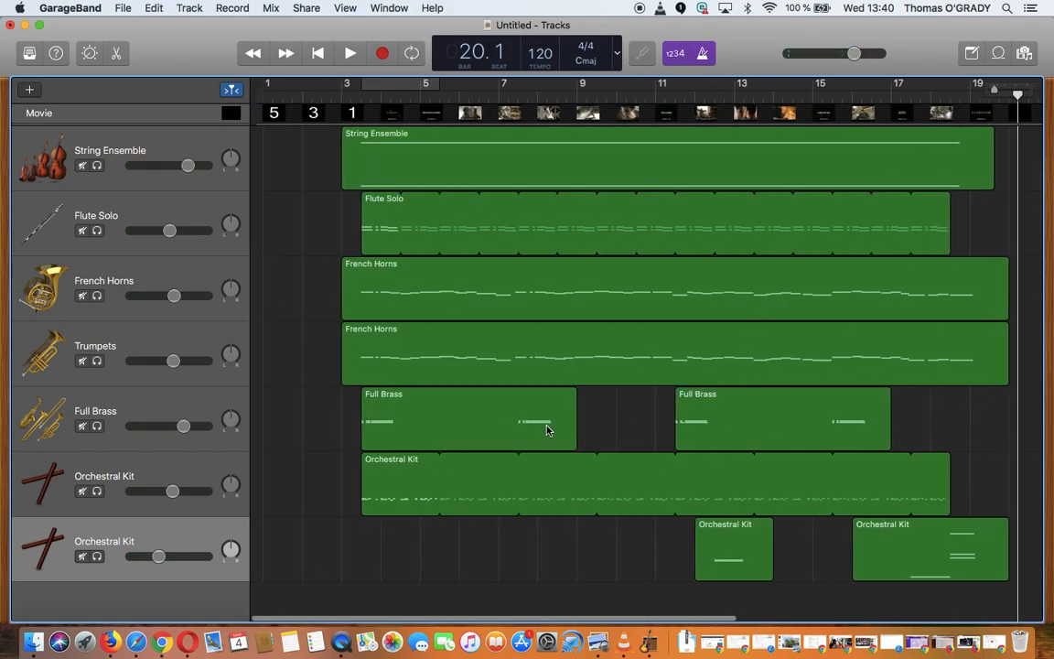
pyautogui.hotkey('ctrl', 'Up')
pyautogui.click(147, 457)
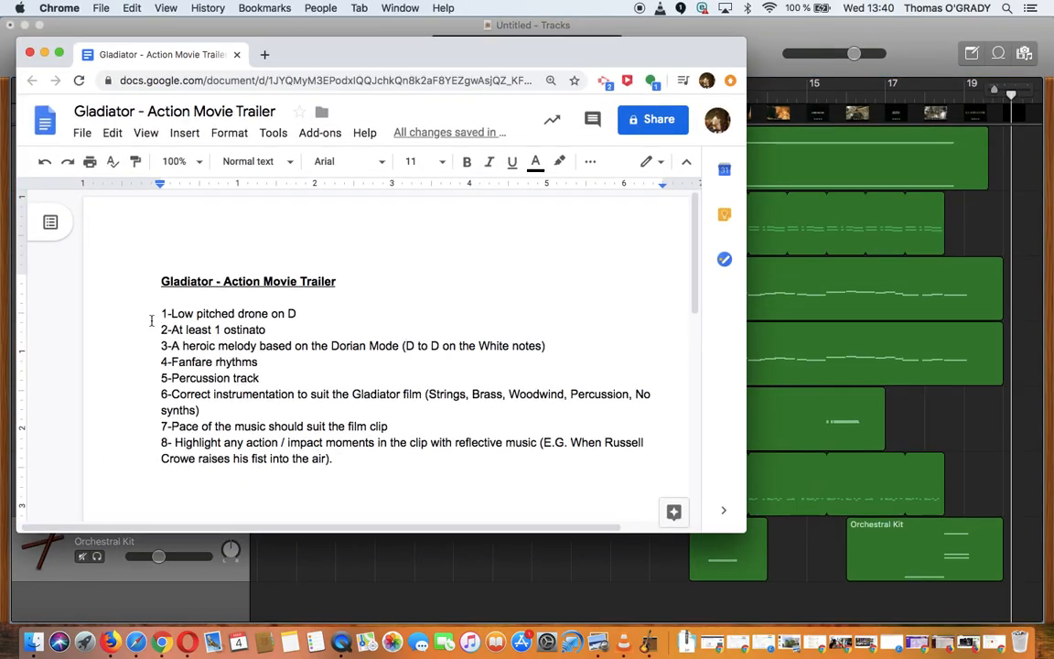